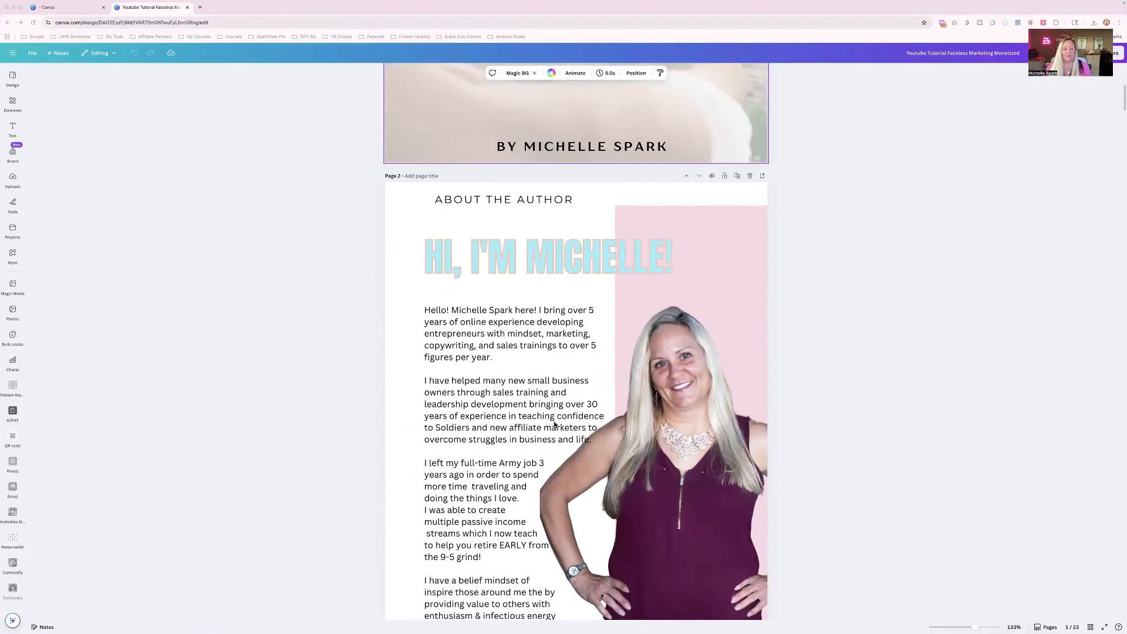
{"action": "scroll", "coordinate": [554, 424], "scroll_direction": "down", "scroll_amount": 15}
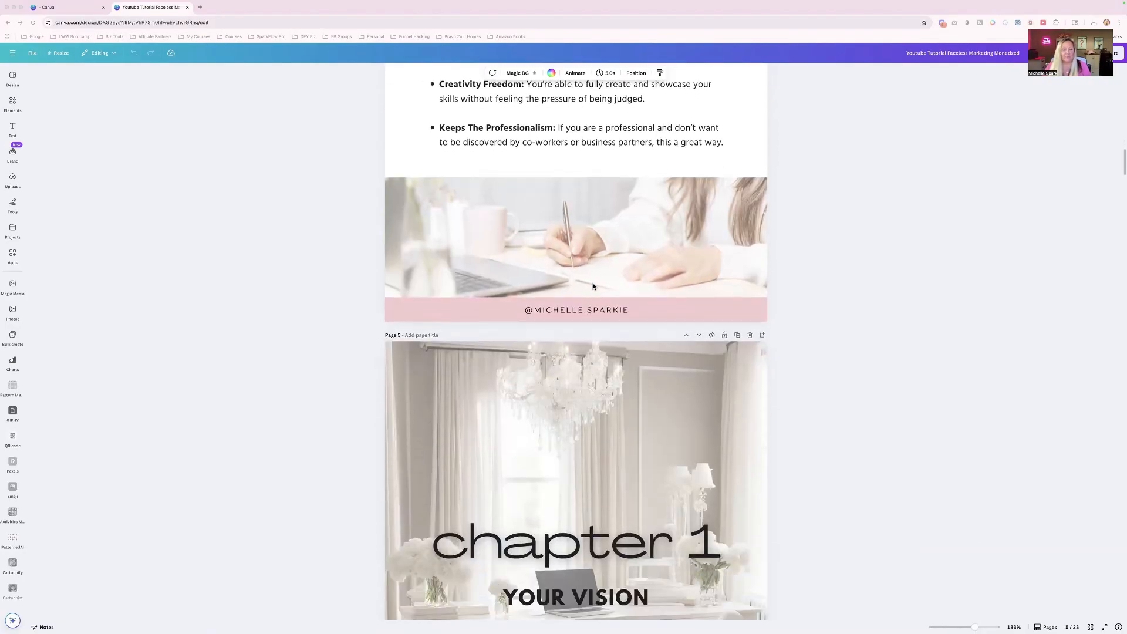
{"action": "scroll", "coordinate": [583, 314], "scroll_direction": "down", "scroll_amount": 3}
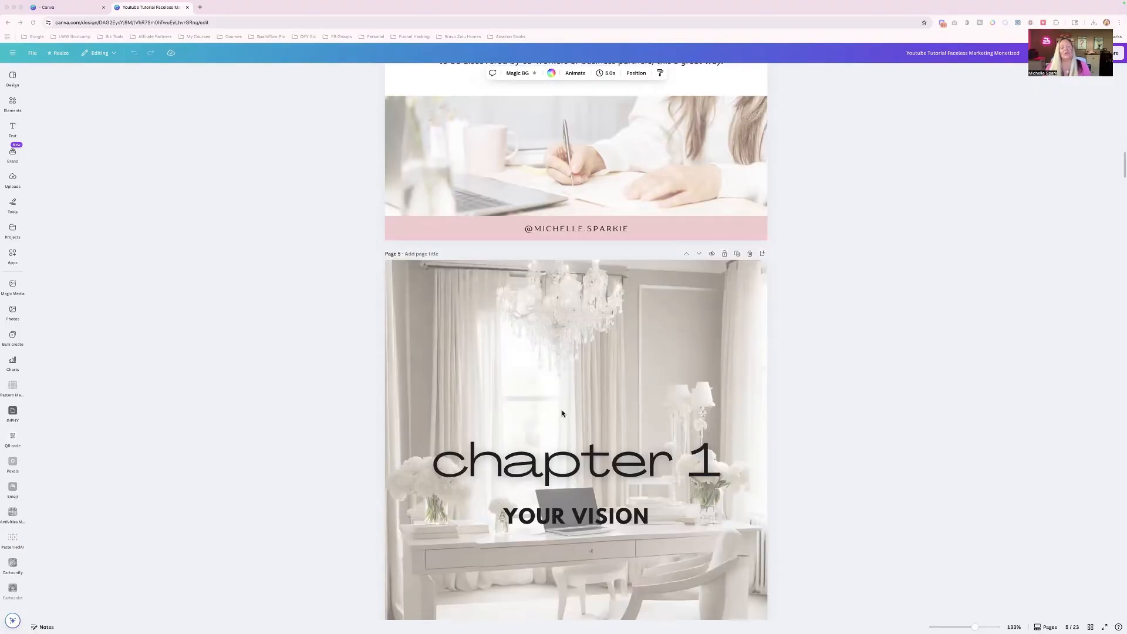
{"action": "scroll", "coordinate": [562, 414], "scroll_direction": "down", "scroll_amount": 5}
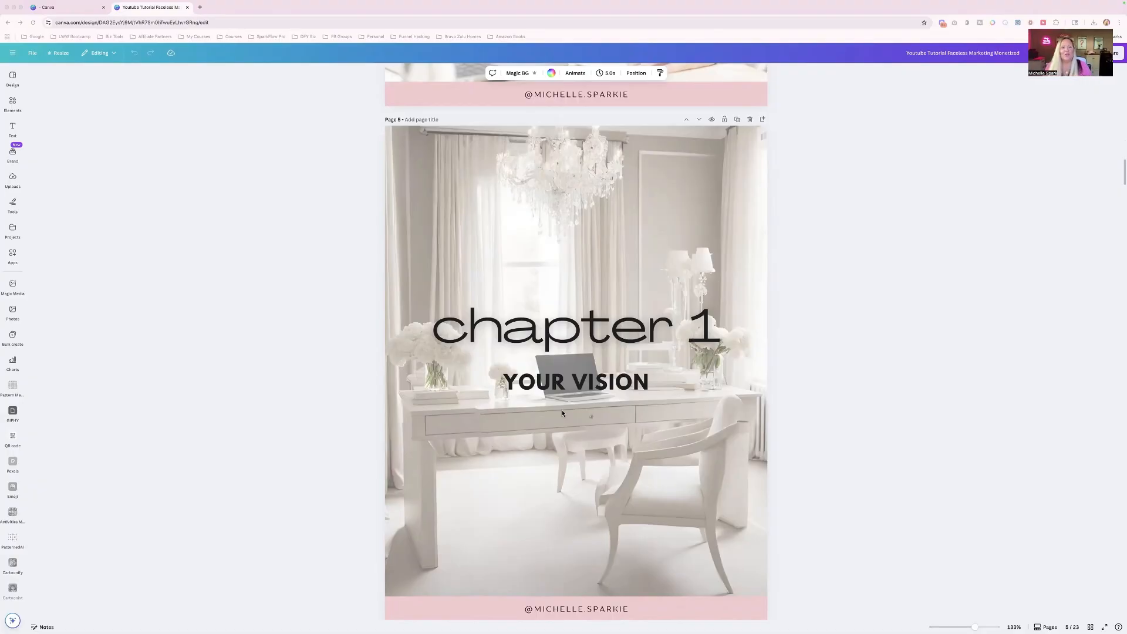
- Open the Pinterest search results for "pink fun & vibrant mood boards" in a new browser tab
{"action": "left_click", "coordinate": [200, 7]}
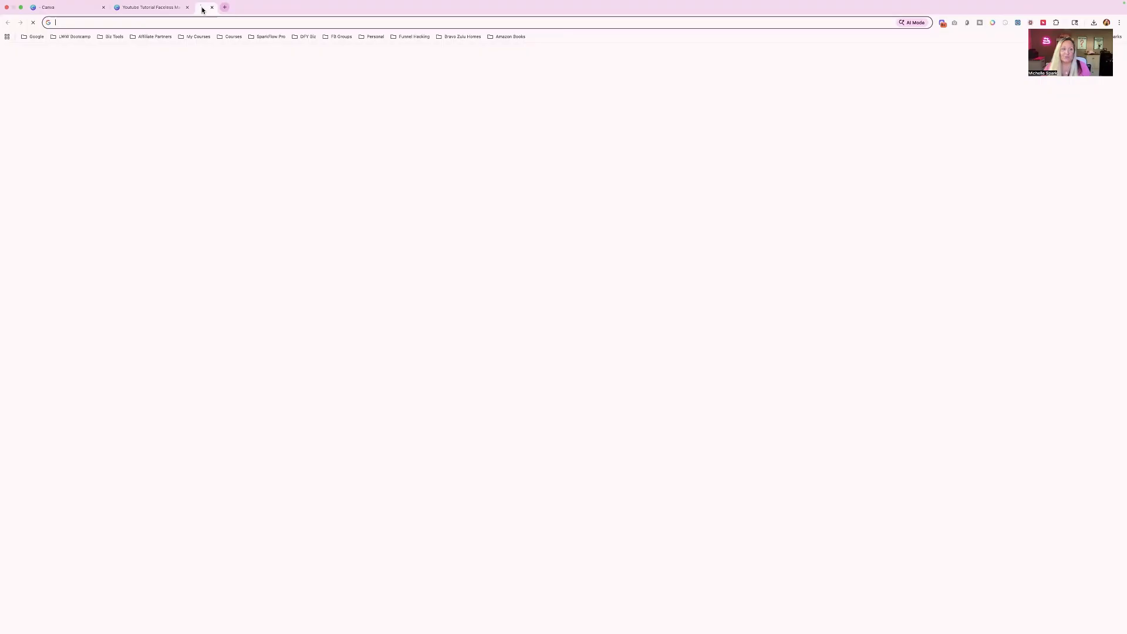
{"action": "type", "text": "pint"}
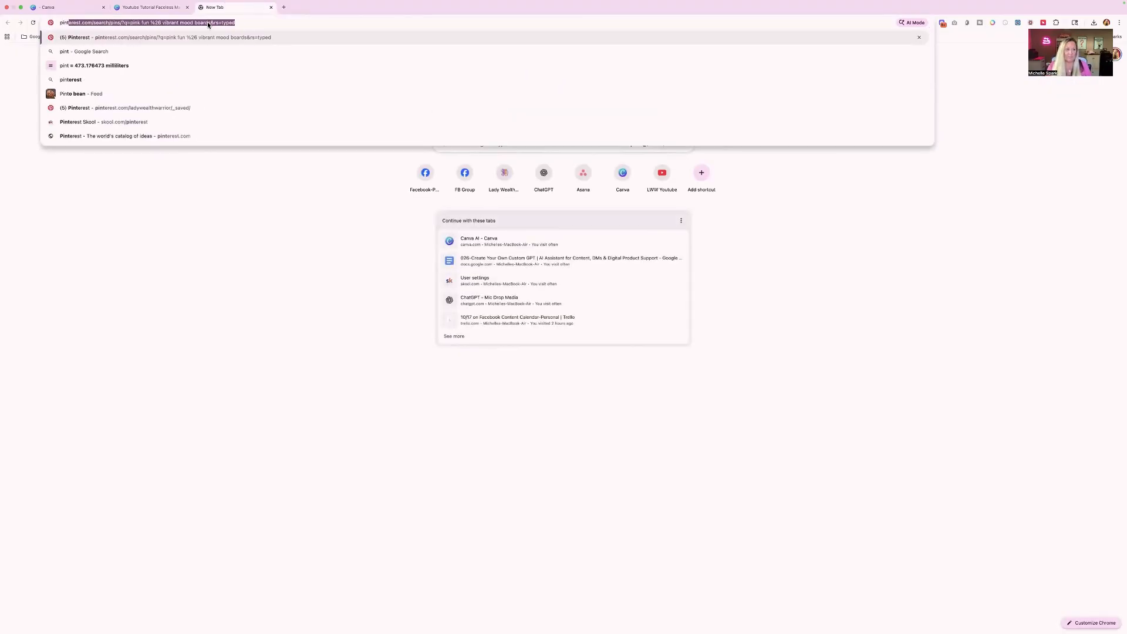
{"action": "key", "text": "Return"}
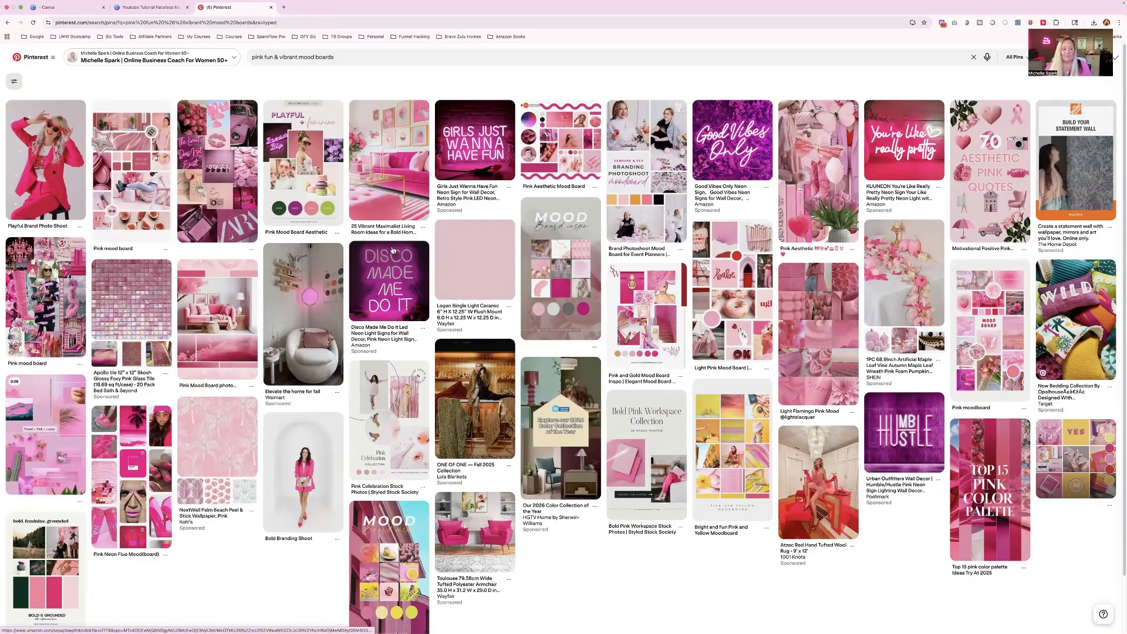
- Save the Pinterest image of the woman in a pink blazer with a green handbag to Downloads as "Pink Pic 1"
{"action": "scroll", "coordinate": [393, 251], "scroll_direction": "down", "scroll_amount": 9}
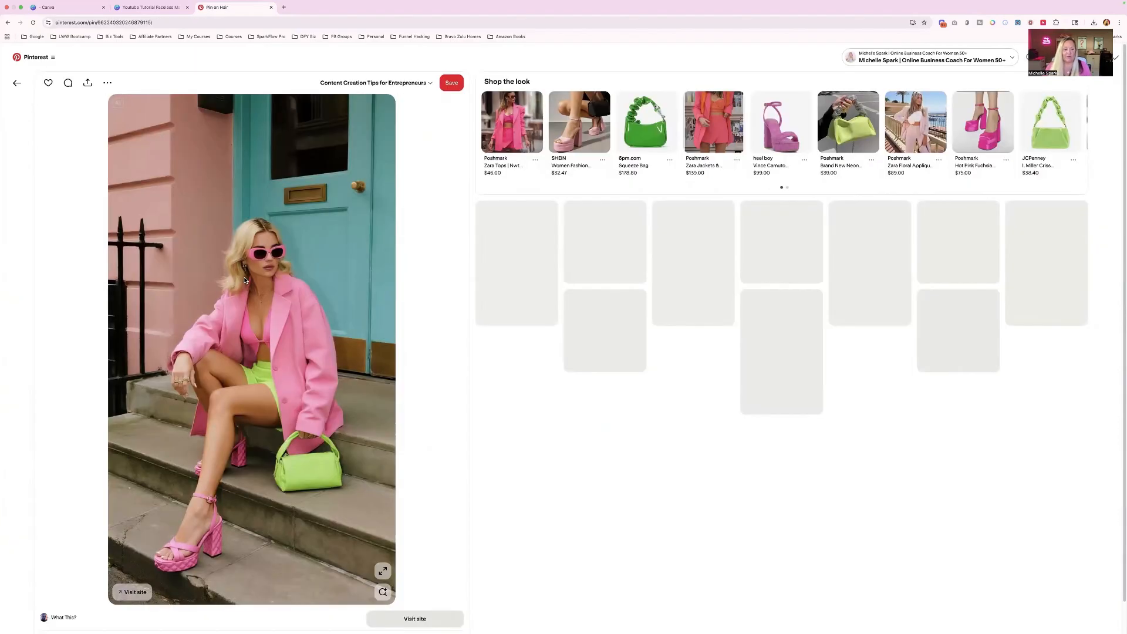
{"action": "right_click", "coordinate": [246, 280]}
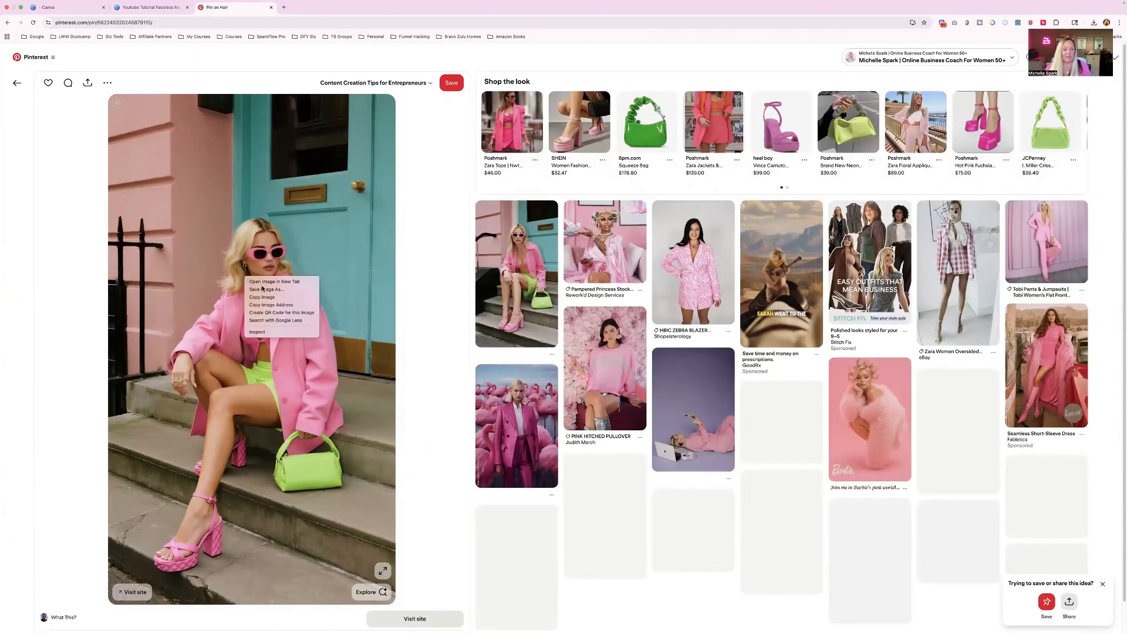
{"action": "left_click", "coordinate": [442, 279]}
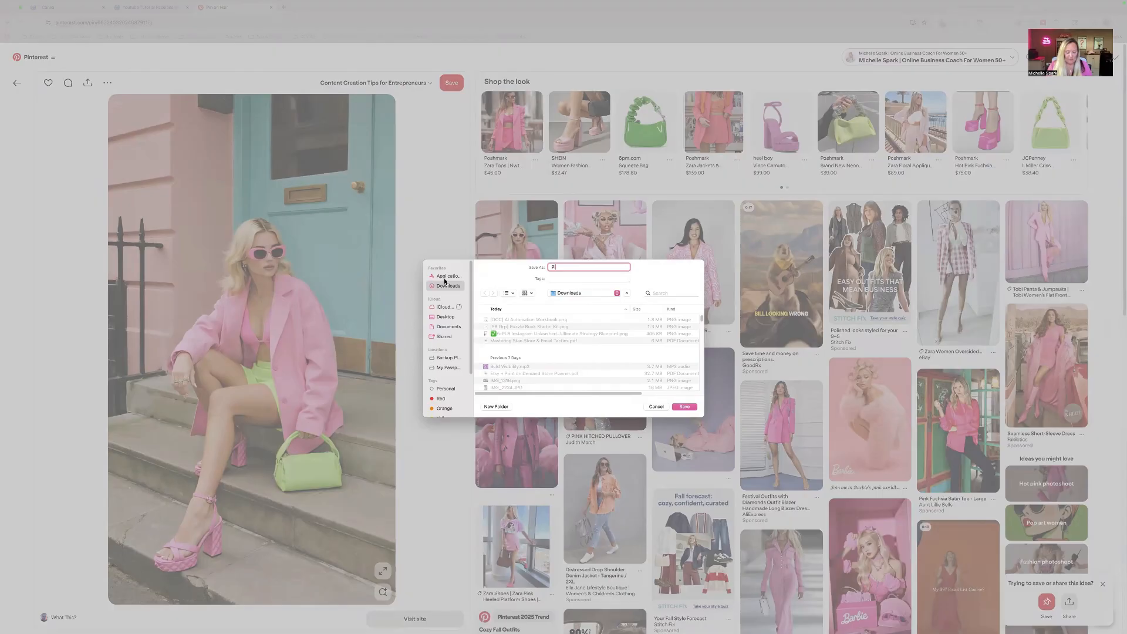
{"action": "type", "text": "Pink Pic 1"}
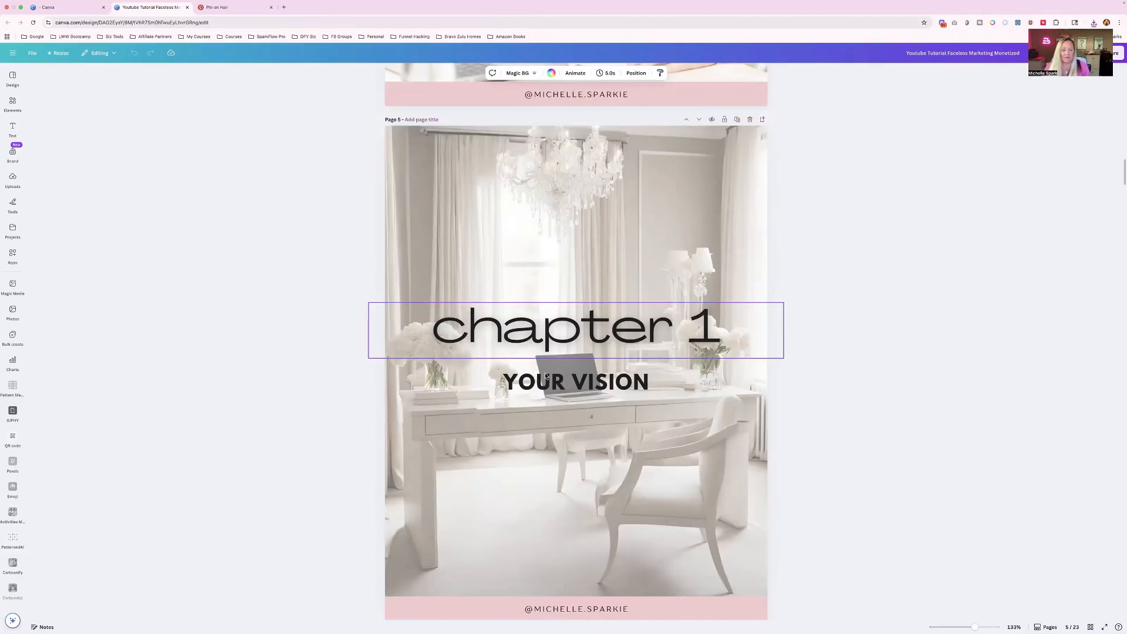
- Back in Canva, replace the page 1 cover background with the pink-suit photo from the Stock Photos subfolder Pink Aestetics
{"action": "scroll", "coordinate": [587, 454], "scroll_direction": "up", "scroll_amount": 15}
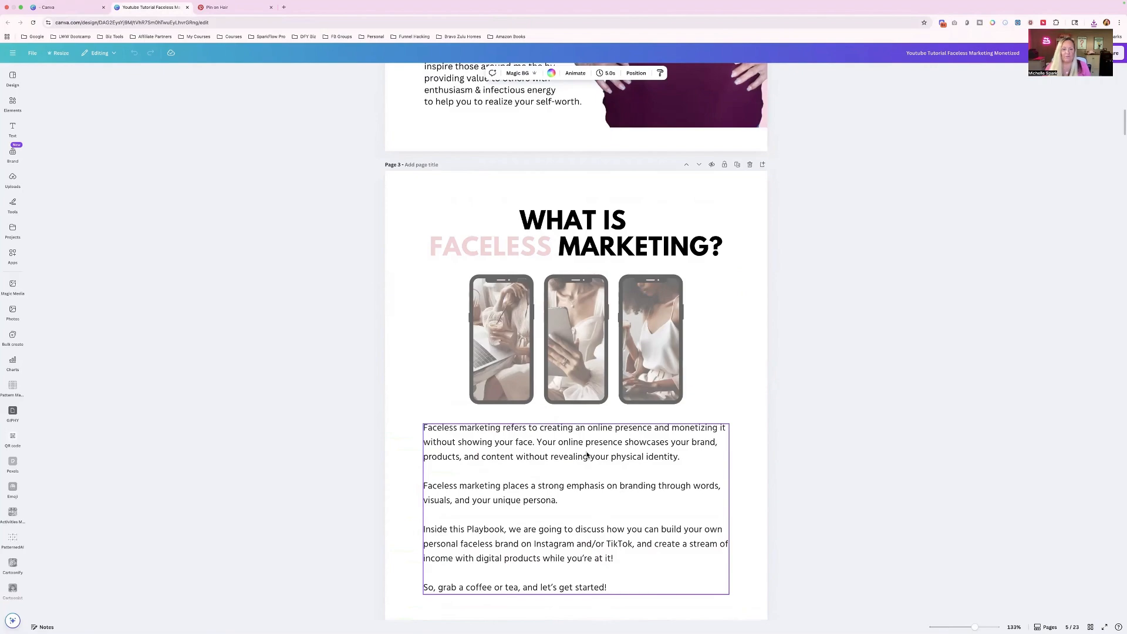
{"action": "scroll", "coordinate": [586, 434], "scroll_direction": "up", "scroll_amount": 15}
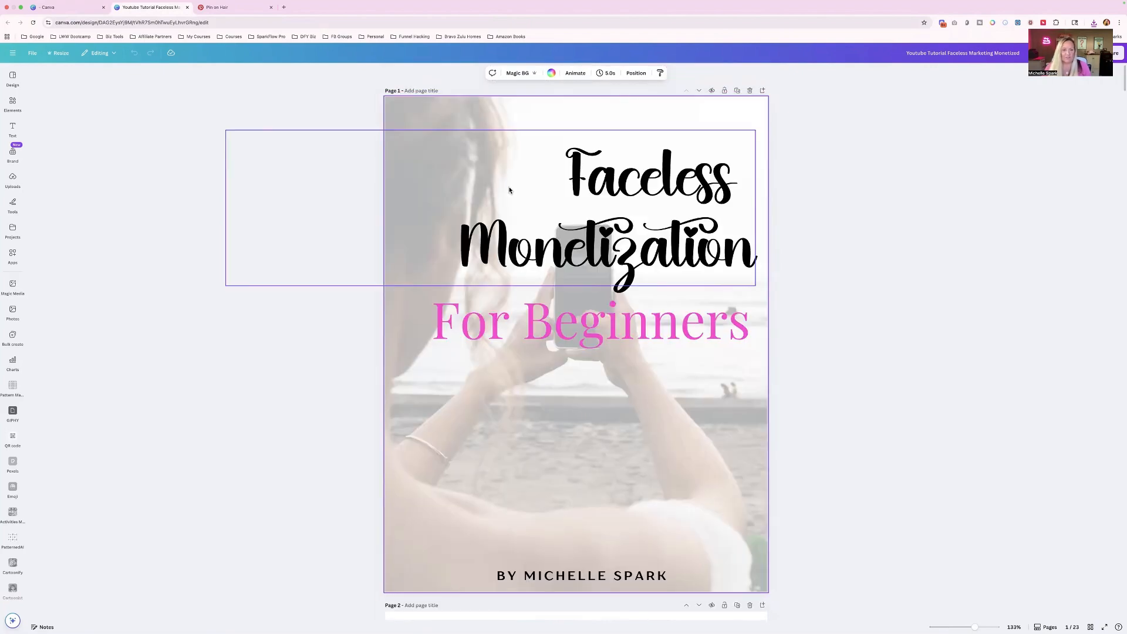
{"action": "left_click", "coordinate": [513, 116]}
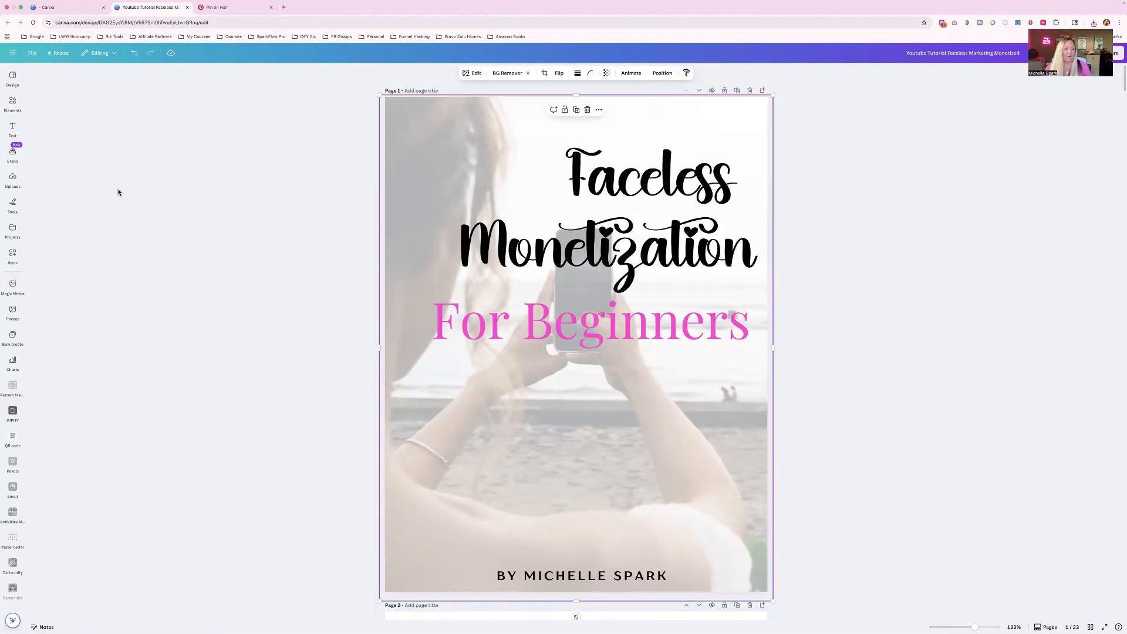
{"action": "left_click", "coordinate": [12, 177]}
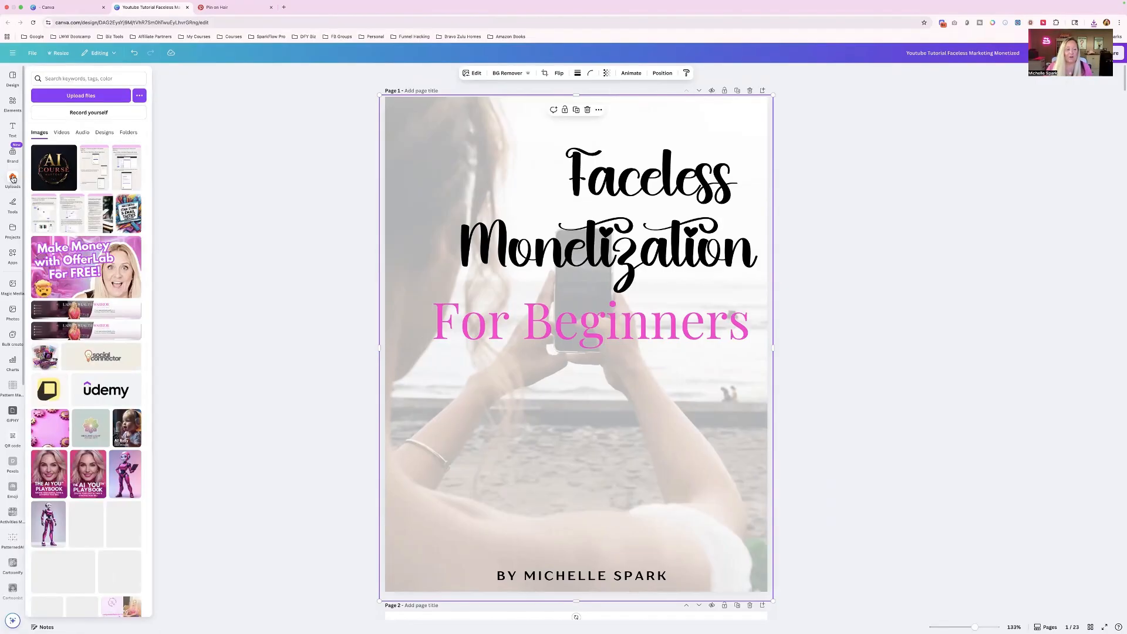
{"action": "left_click", "coordinate": [130, 131]}
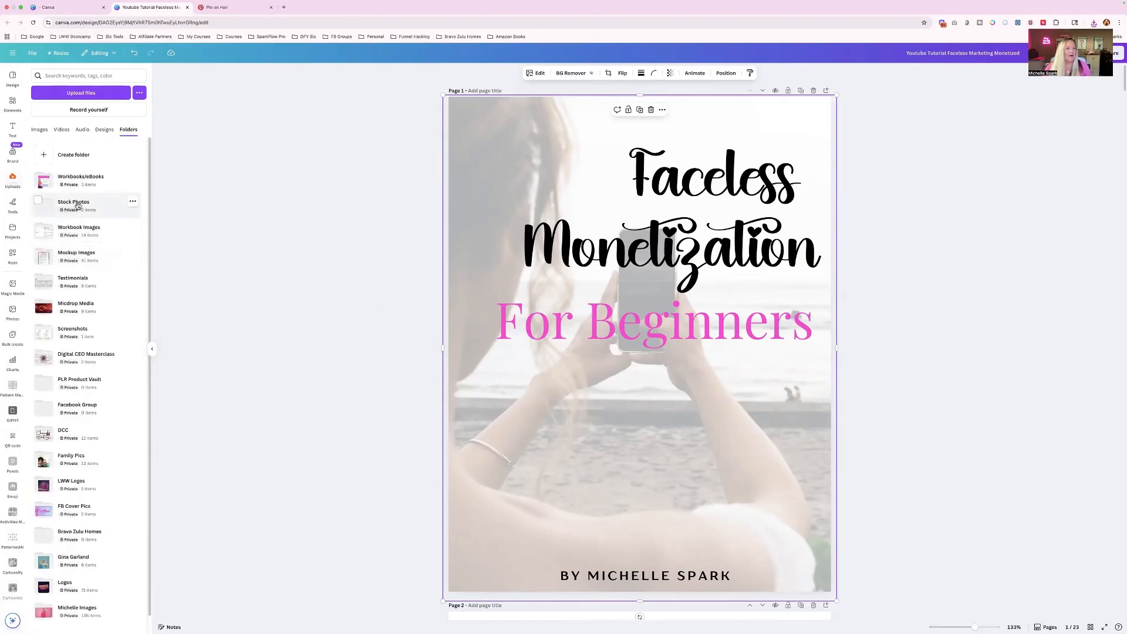
{"action": "left_click", "coordinate": [81, 206]}
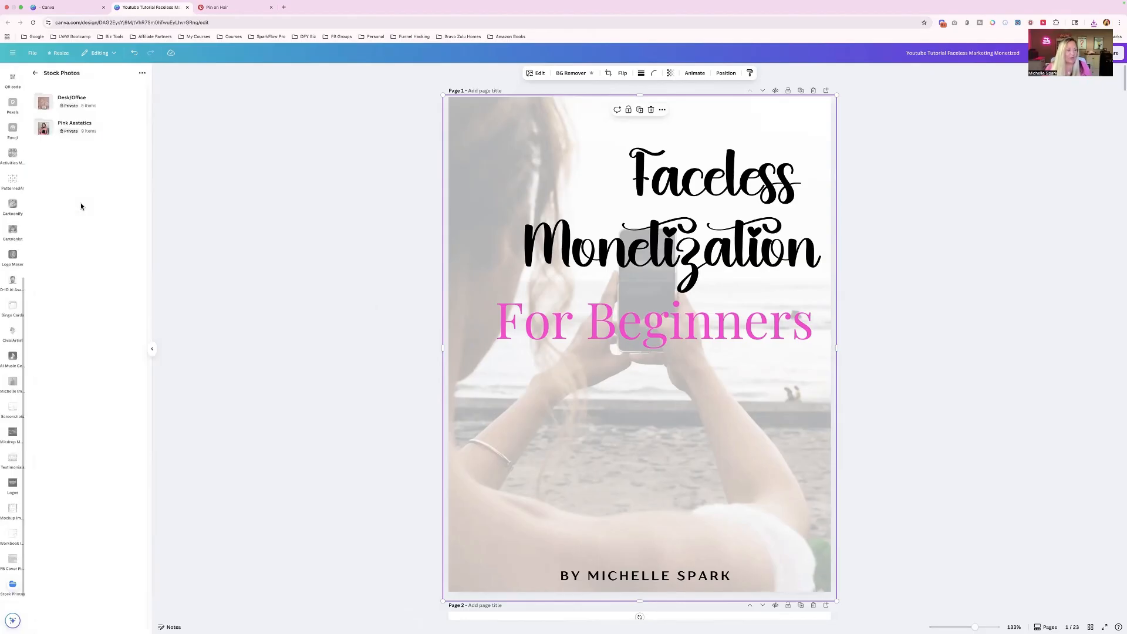
{"action": "left_click", "coordinate": [76, 126]}
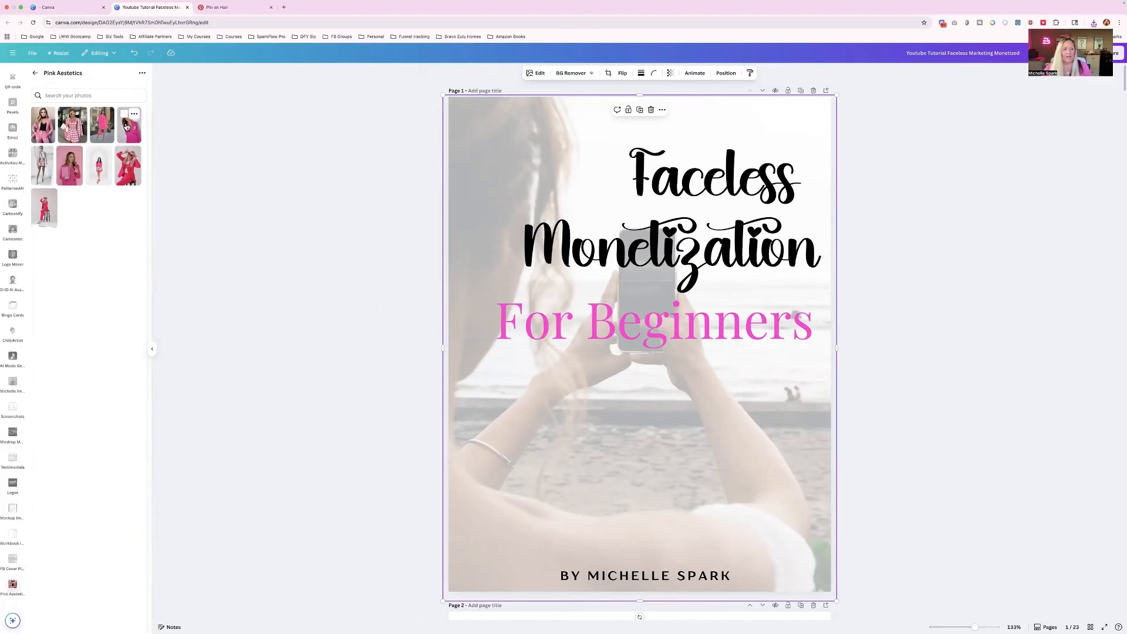
{"action": "left_click_drag", "start_coordinate": [128, 133], "coordinate": [463, 158]}
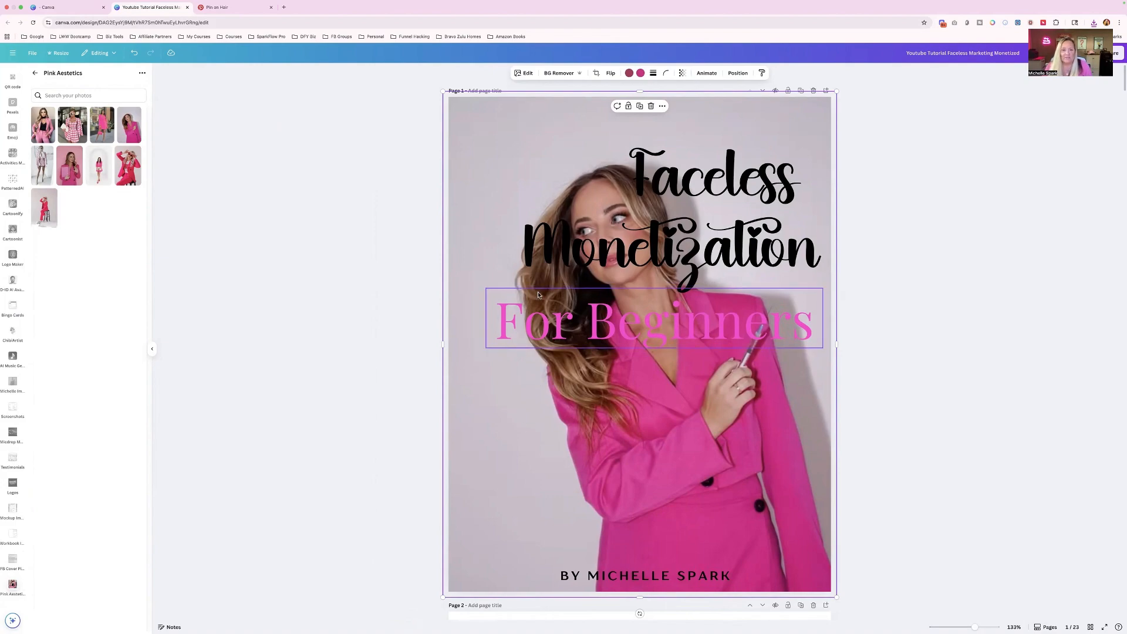
- Fade the cover photo by lowering its transparency value and shift it slightly to the left on the page
{"action": "left_click", "coordinate": [682, 74]}
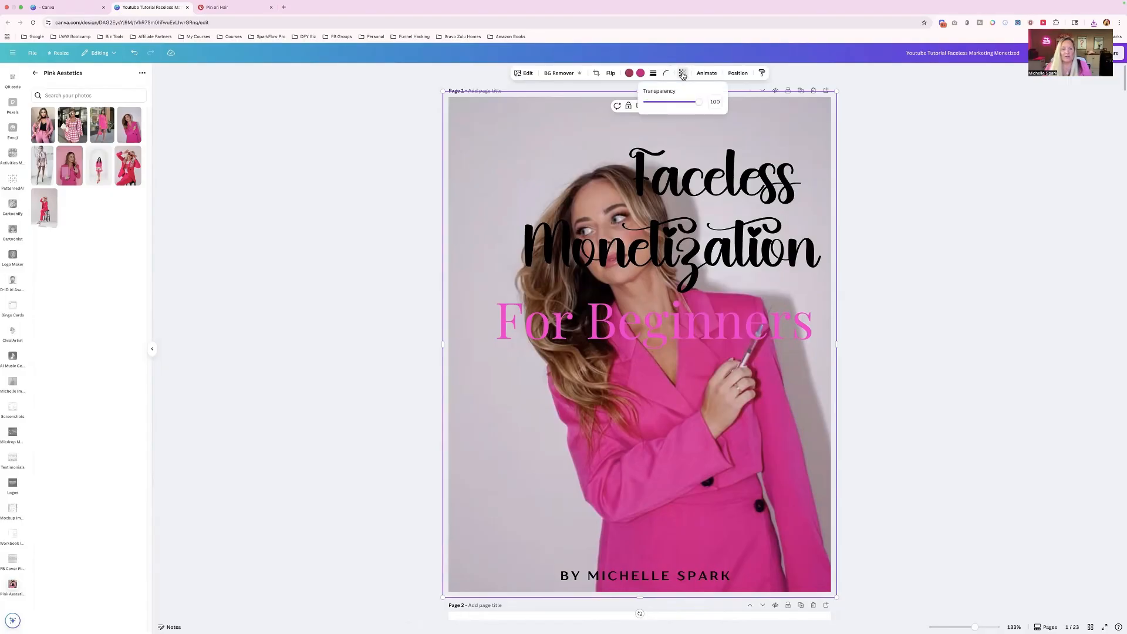
{"action": "left_click_drag", "start_coordinate": [701, 102], "coordinate": [672, 106]}
{"action": "left_click_drag", "start_coordinate": [538, 118], "coordinate": [488, 119]}
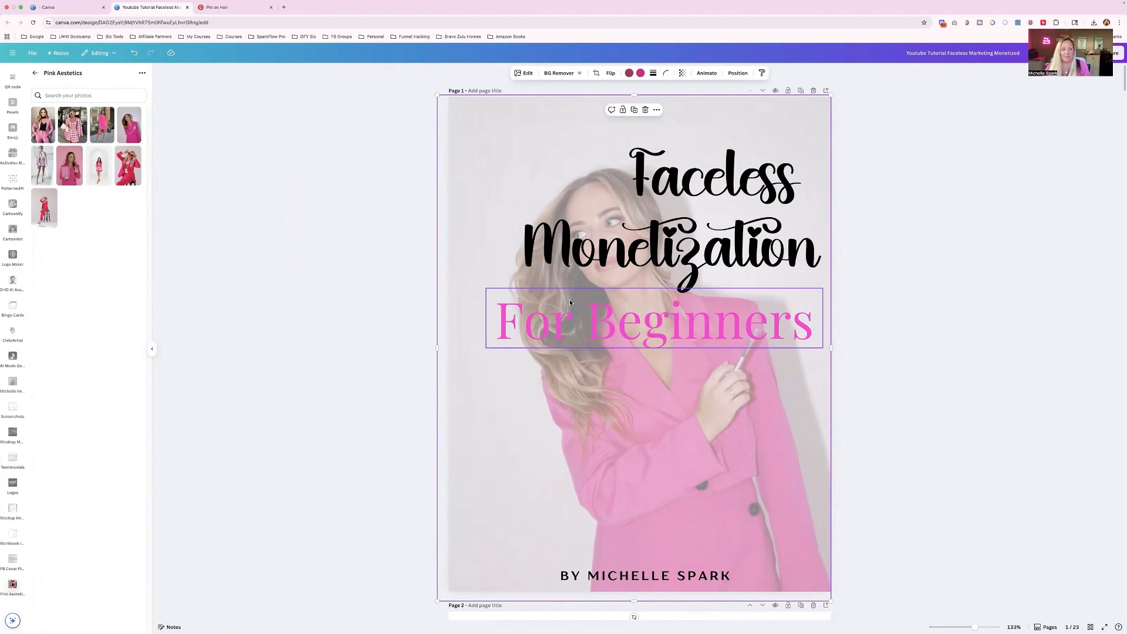
- Fill the three phone frames on page 3 with photos of women in pink outfits from the Pink Aestetics folder
{"action": "scroll", "coordinate": [570, 302], "scroll_direction": "down", "scroll_amount": 3}
{"action": "scroll", "coordinate": [570, 302], "scroll_direction": "up", "scroll_amount": 3}
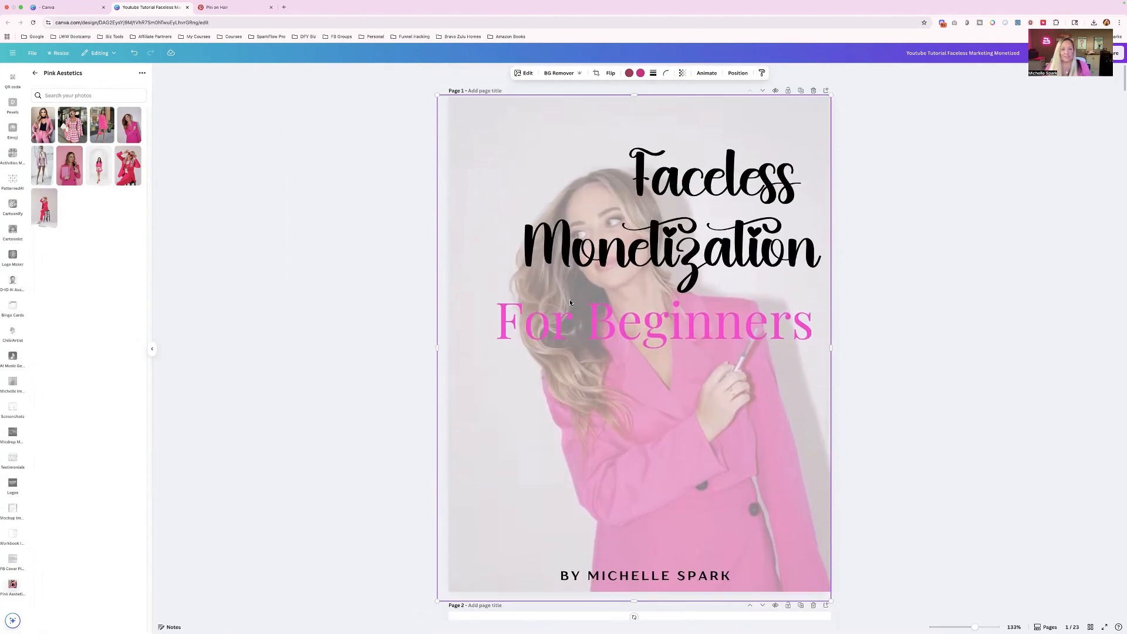
{"action": "scroll", "coordinate": [570, 303], "scroll_direction": "down", "scroll_amount": 10}
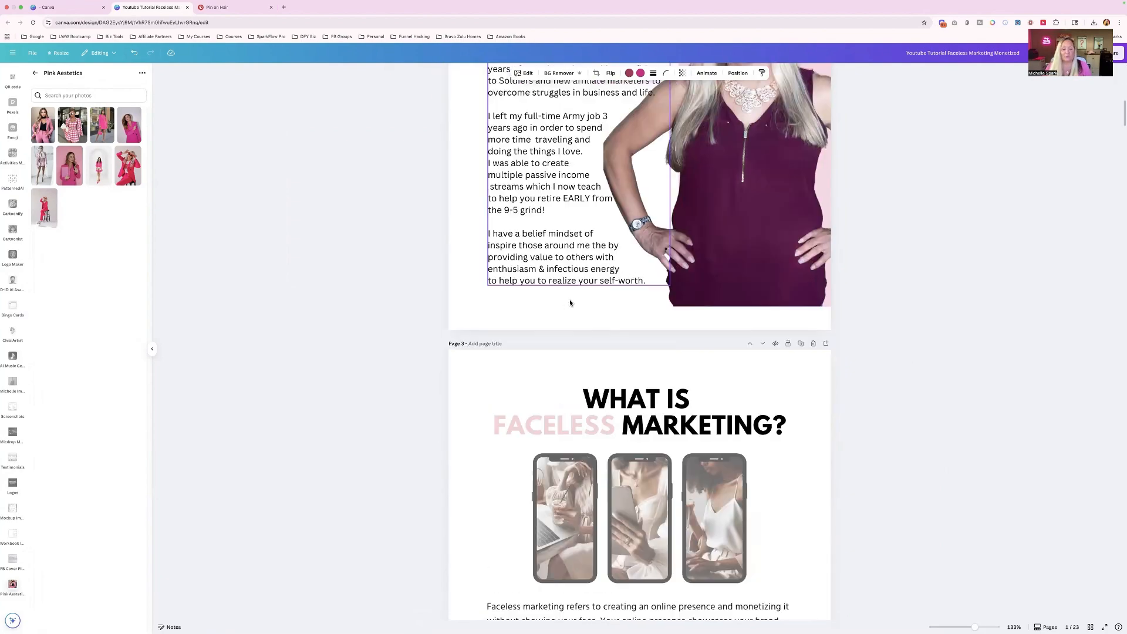
{"action": "scroll", "coordinate": [570, 291], "scroll_direction": "down", "scroll_amount": 1}
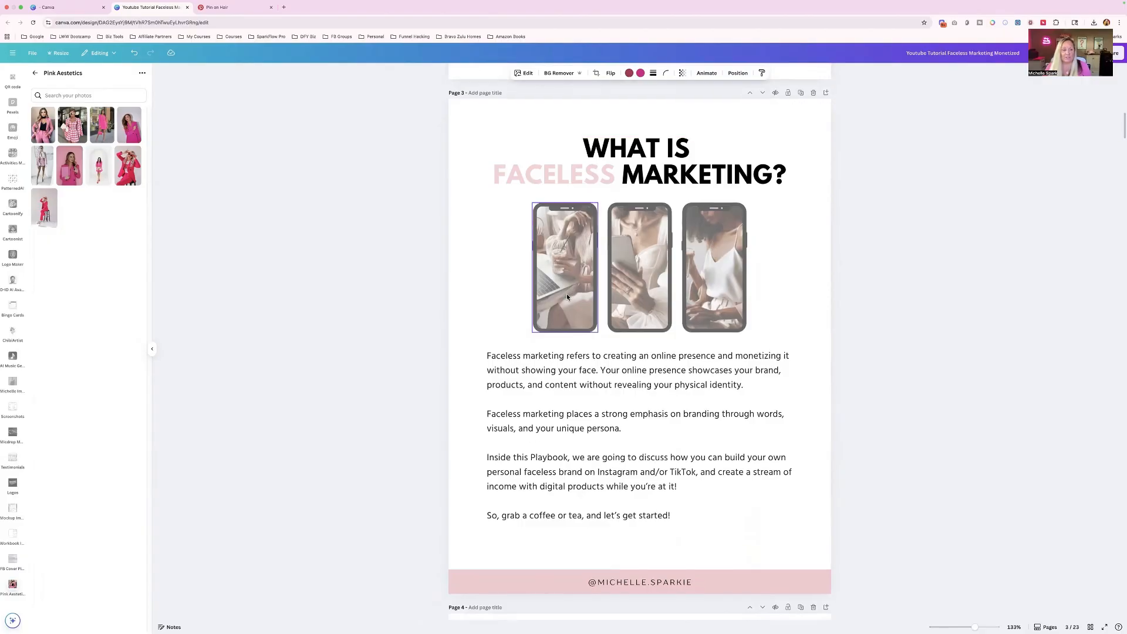
{"action": "left_click_drag", "start_coordinate": [71, 184], "coordinate": [565, 267]}
{"action": "left_click_drag", "start_coordinate": [73, 125], "coordinate": [627, 238]}
{"action": "left_click_drag", "start_coordinate": [129, 125], "coordinate": [714, 259]}
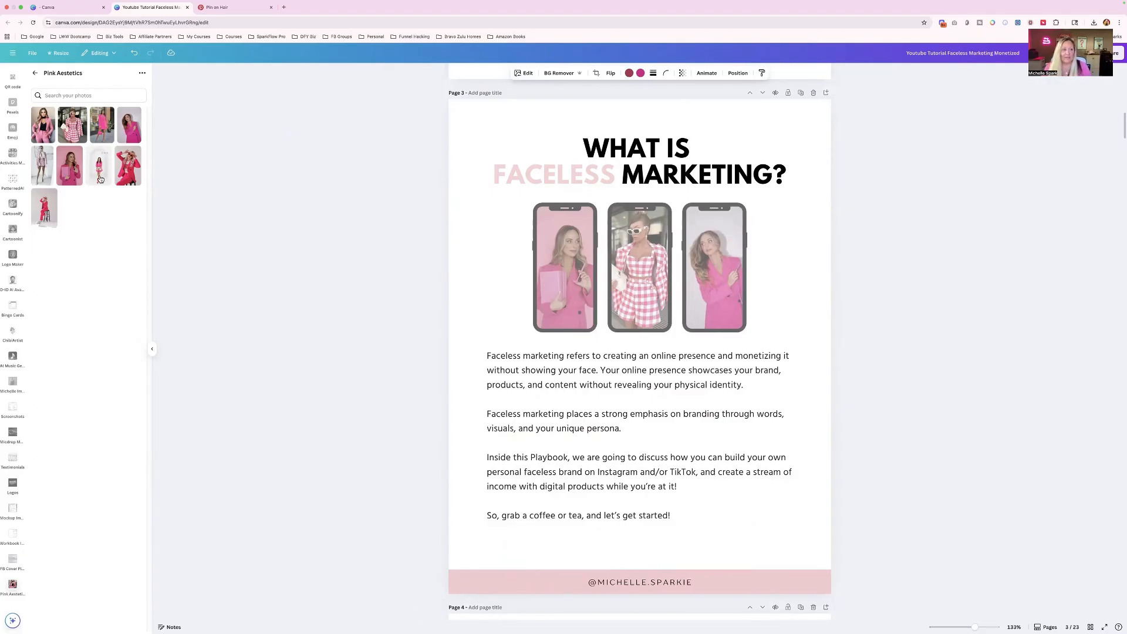
- Fill the three phone frames on page 3 with the pink laptop, pink desk and white shelf photos from the Desk/Office folder
{"action": "left_click", "coordinate": [37, 74]}
{"action": "left_click", "coordinate": [93, 108]}
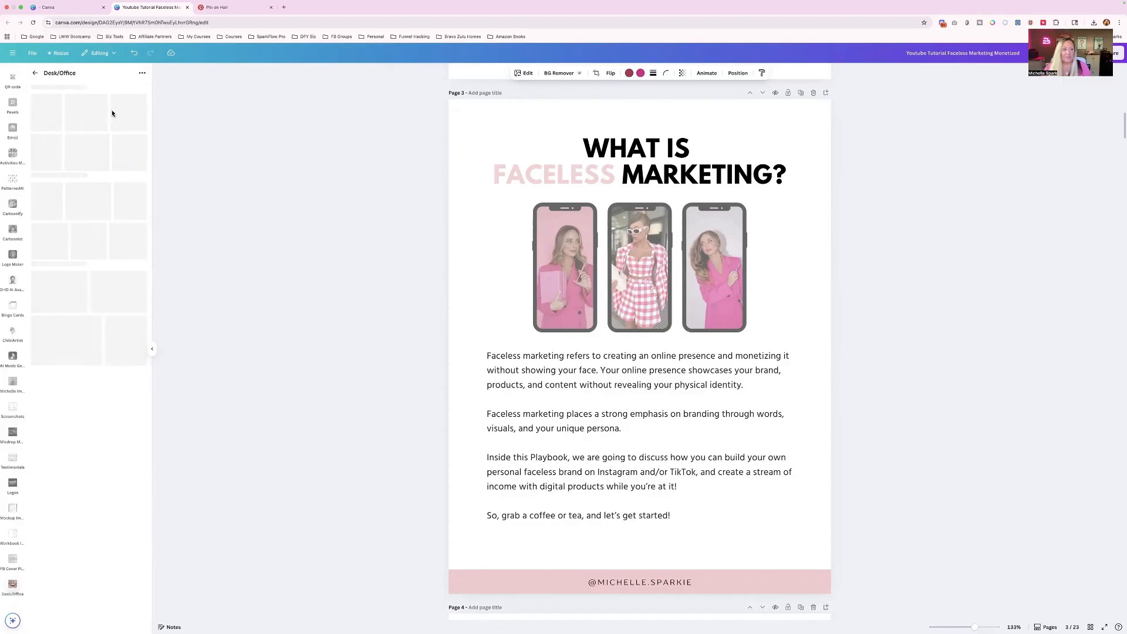
{"action": "left_click_drag", "start_coordinate": [69, 126], "coordinate": [554, 249]}
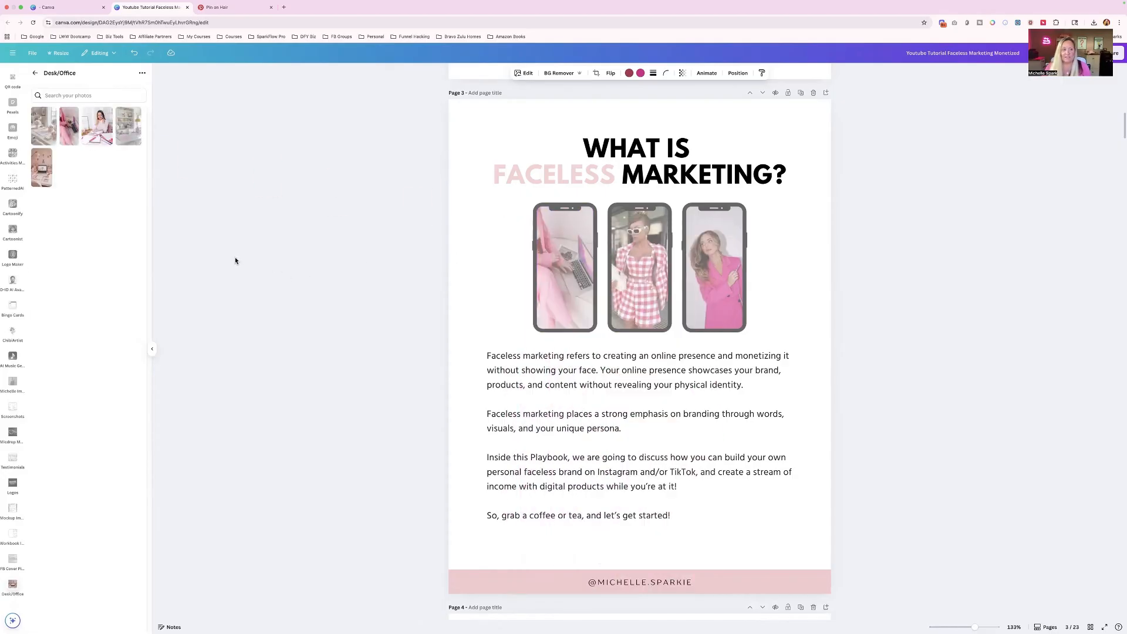
{"action": "left_click_drag", "start_coordinate": [39, 158], "coordinate": [640, 267]}
{"action": "left_click_drag", "start_coordinate": [129, 125], "coordinate": [711, 283]}
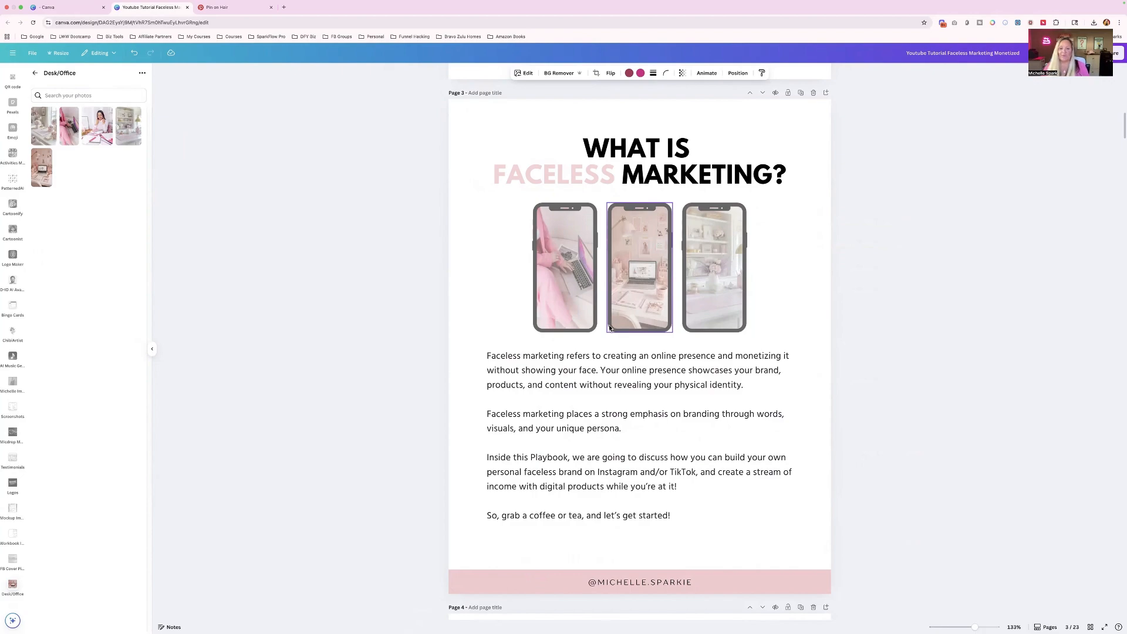
- Replace the banner photo at the foot of page 4 with the Desk/Office photo of the woman at a pink desk
{"action": "scroll", "coordinate": [610, 327], "scroll_direction": "down", "scroll_amount": 12}
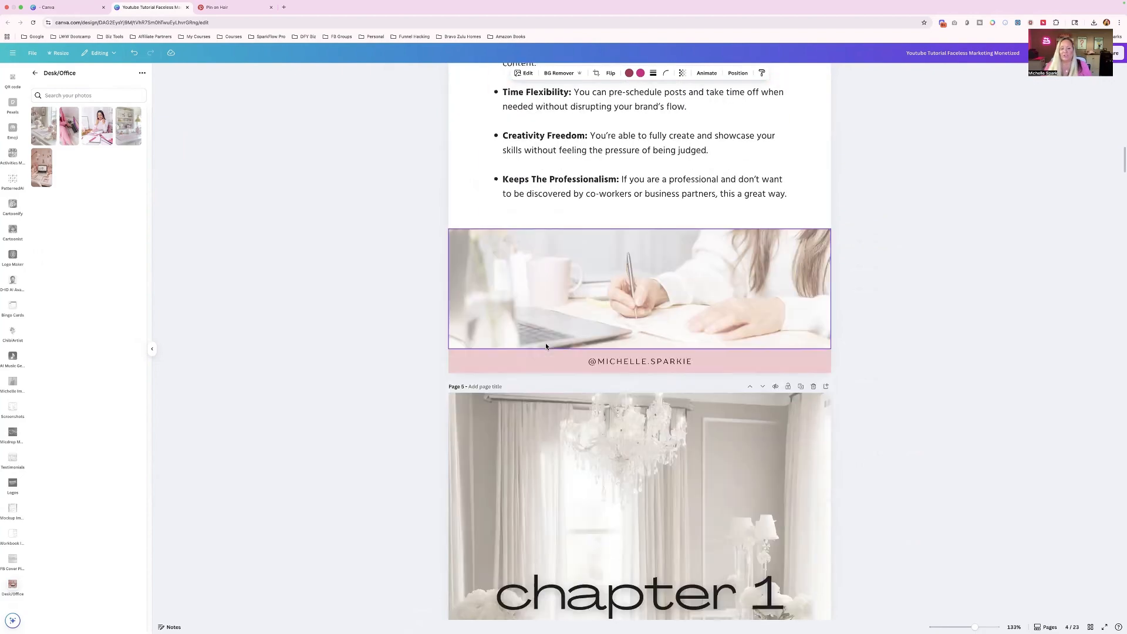
{"action": "left_click", "coordinate": [605, 297]}
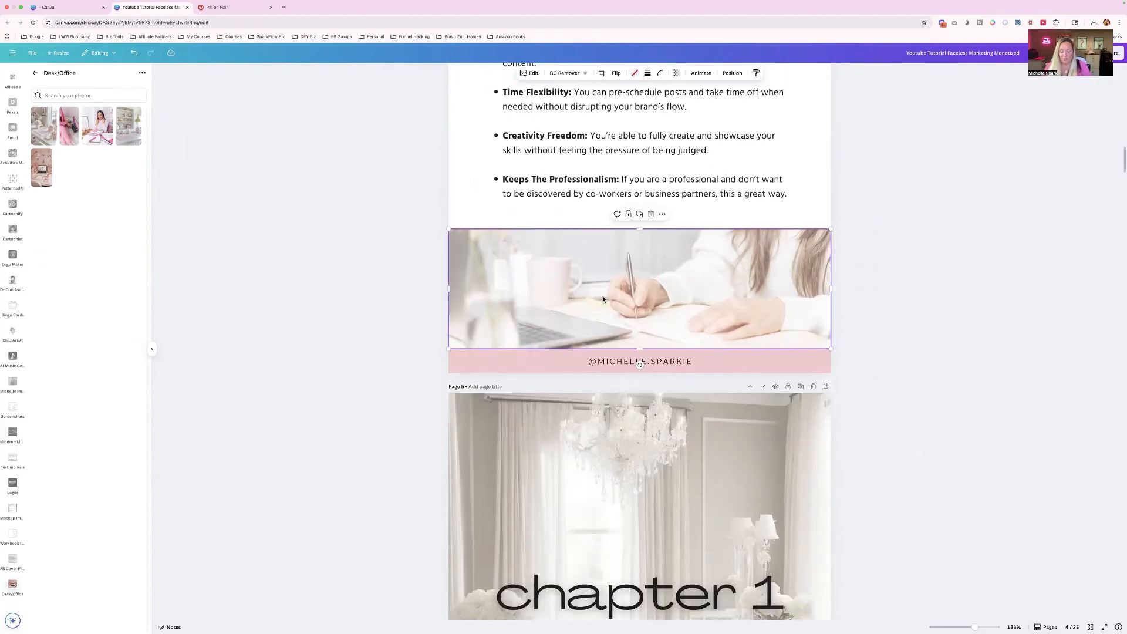
{"action": "key", "text": "Delete"}
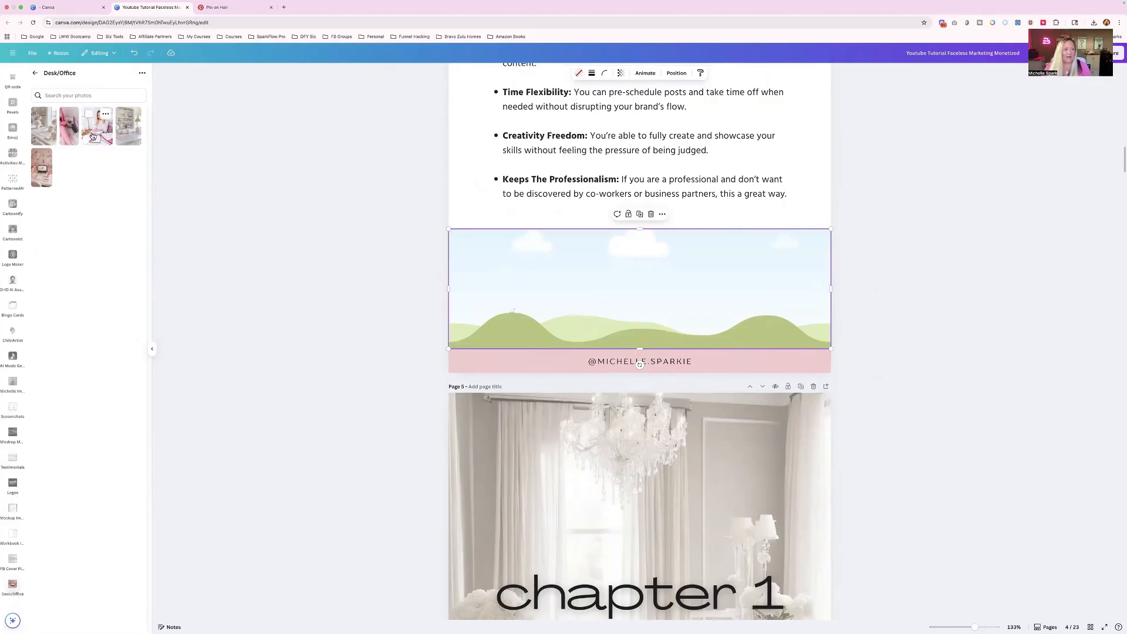
{"action": "left_click_drag", "start_coordinate": [98, 120], "coordinate": [568, 301]}
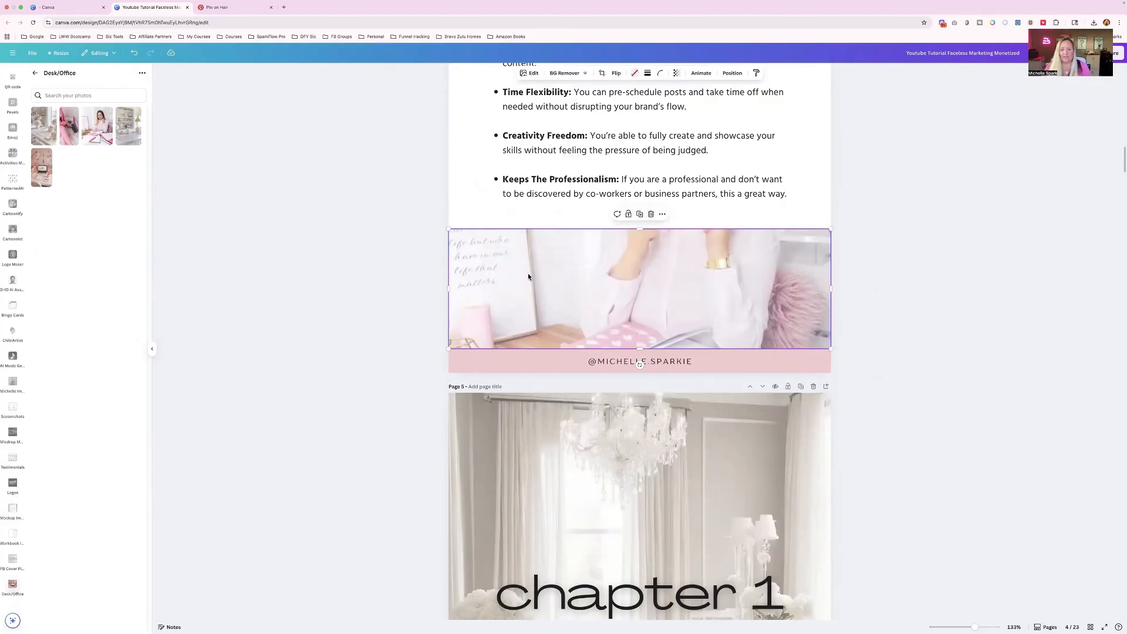
- Reposition the desk photo inside the page 4 banner frame so the polka-dot notebook and the woman's hands show
{"action": "double_click", "coordinate": [592, 278]}
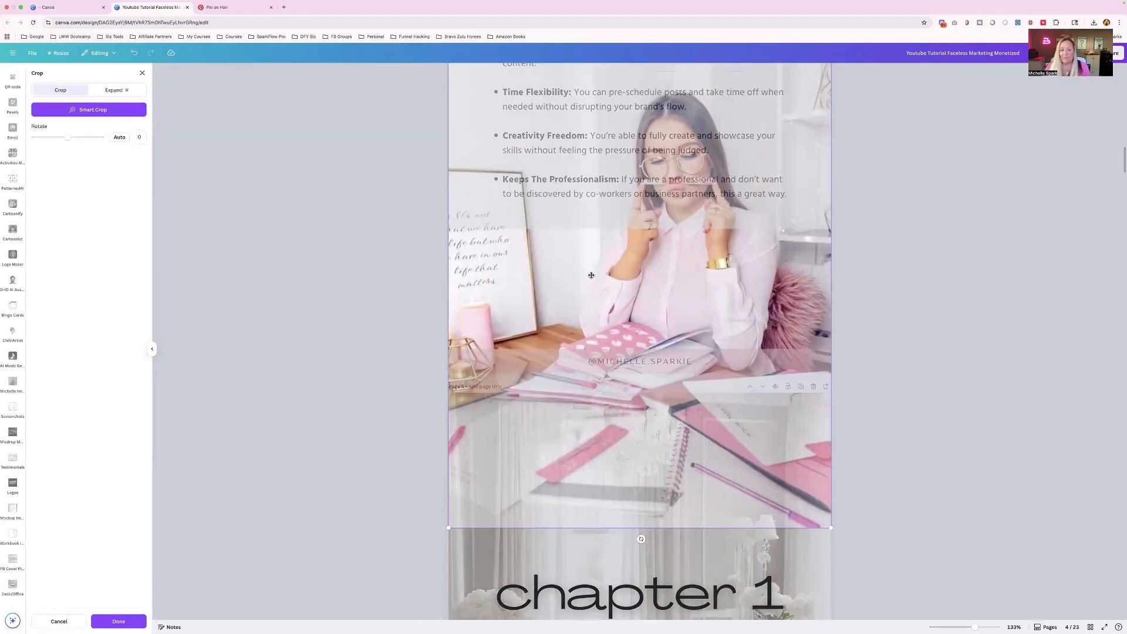
{"action": "left_click_drag", "start_coordinate": [591, 275], "coordinate": [594, 250]}
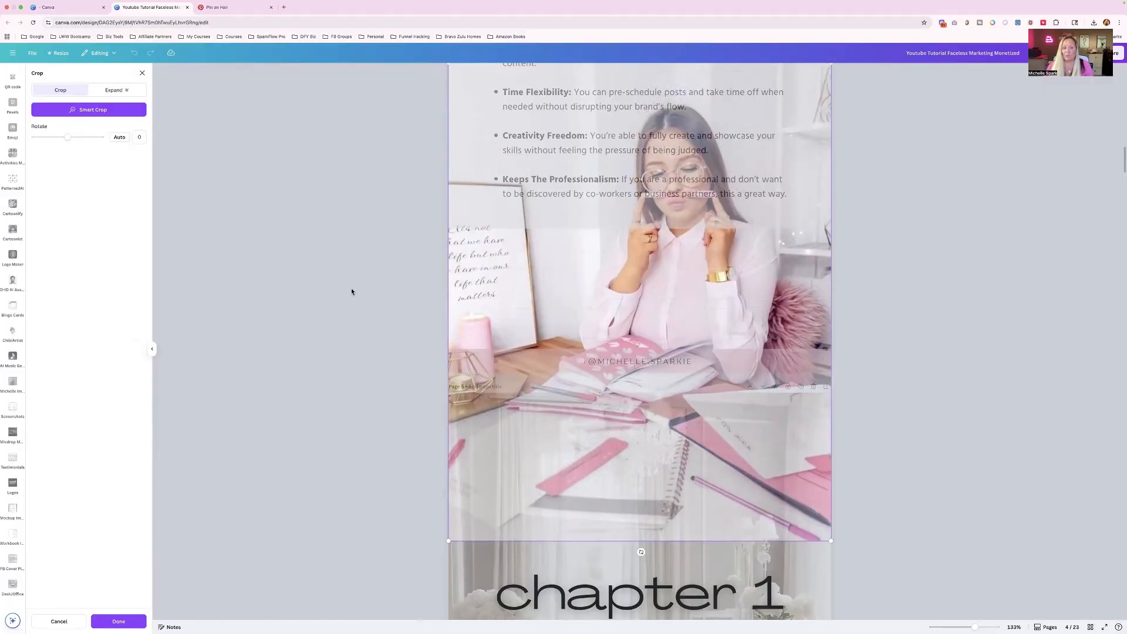
{"action": "left_click", "coordinate": [331, 294]}
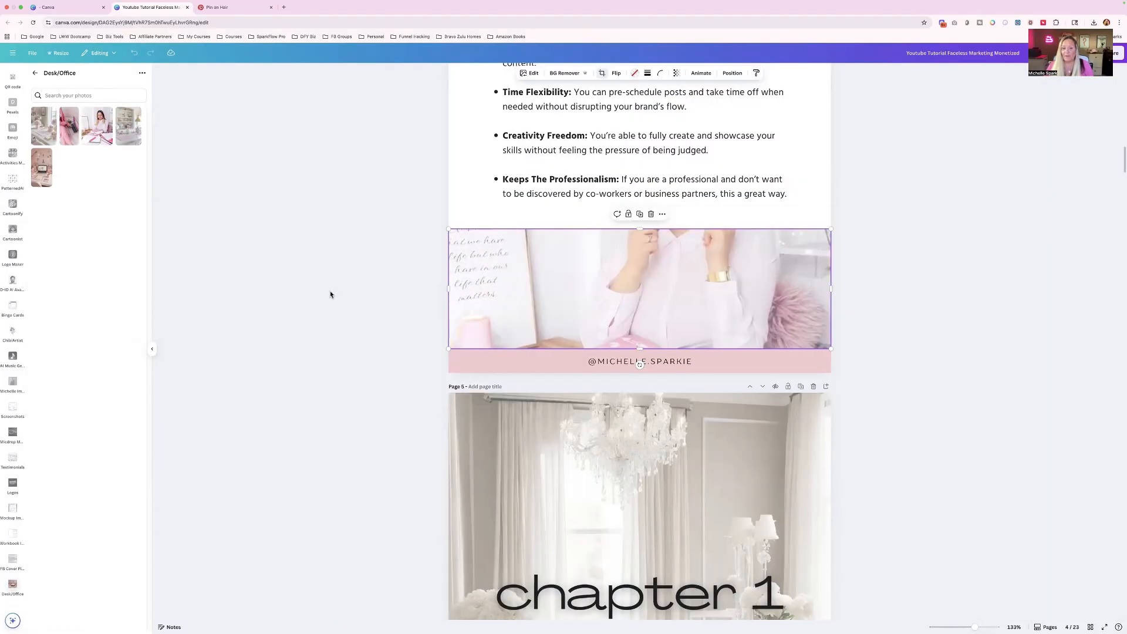
{"action": "double_click", "coordinate": [550, 303]}
{"action": "left_click_drag", "start_coordinate": [586, 285], "coordinate": [586, 264]}
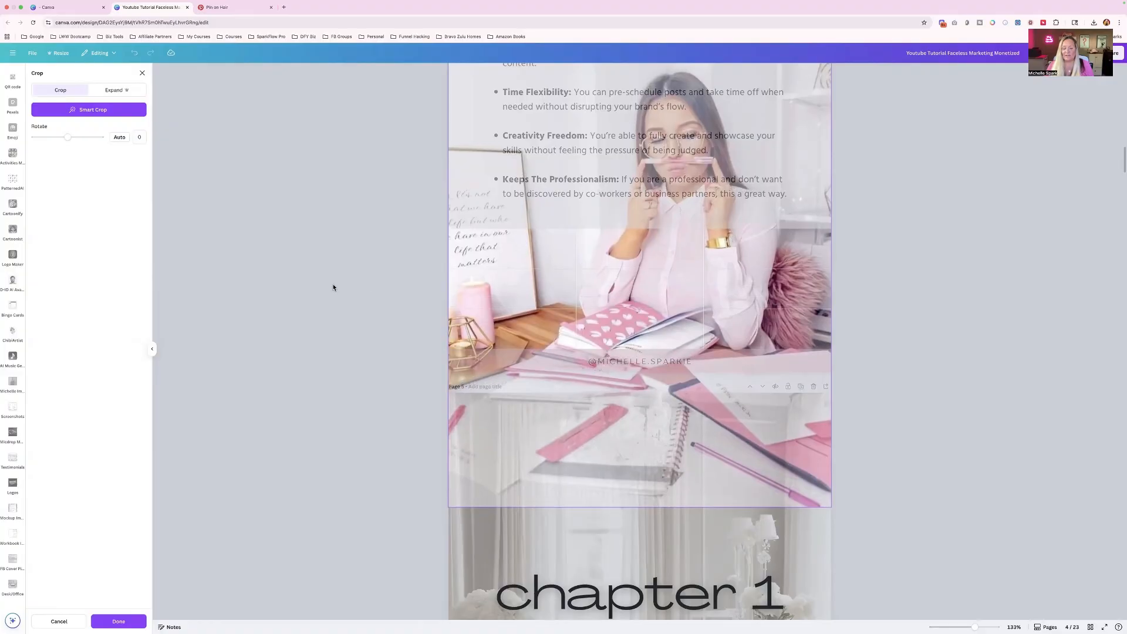
{"action": "left_click", "coordinate": [332, 284]}
- Replace the chapter 1 page photo with the white shelf photo from Desk/Office as background and set its transparency to 40
{"action": "scroll", "coordinate": [480, 389], "scroll_direction": "down", "scroll_amount": 3}
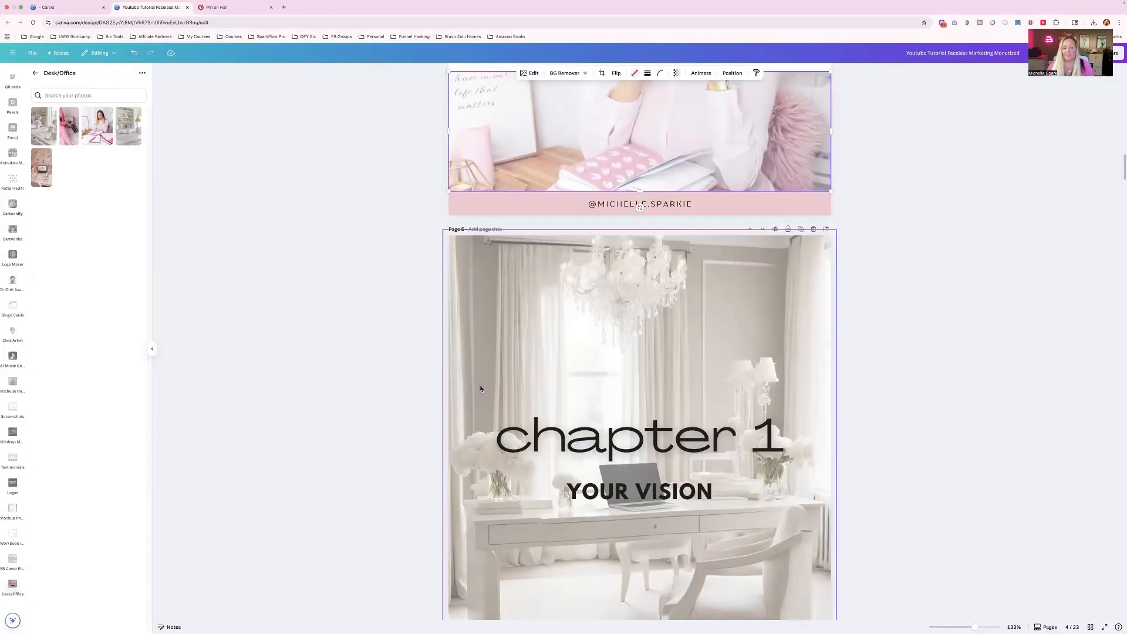
{"action": "left_click", "coordinate": [490, 298]}
{"action": "key", "text": "Delete"}
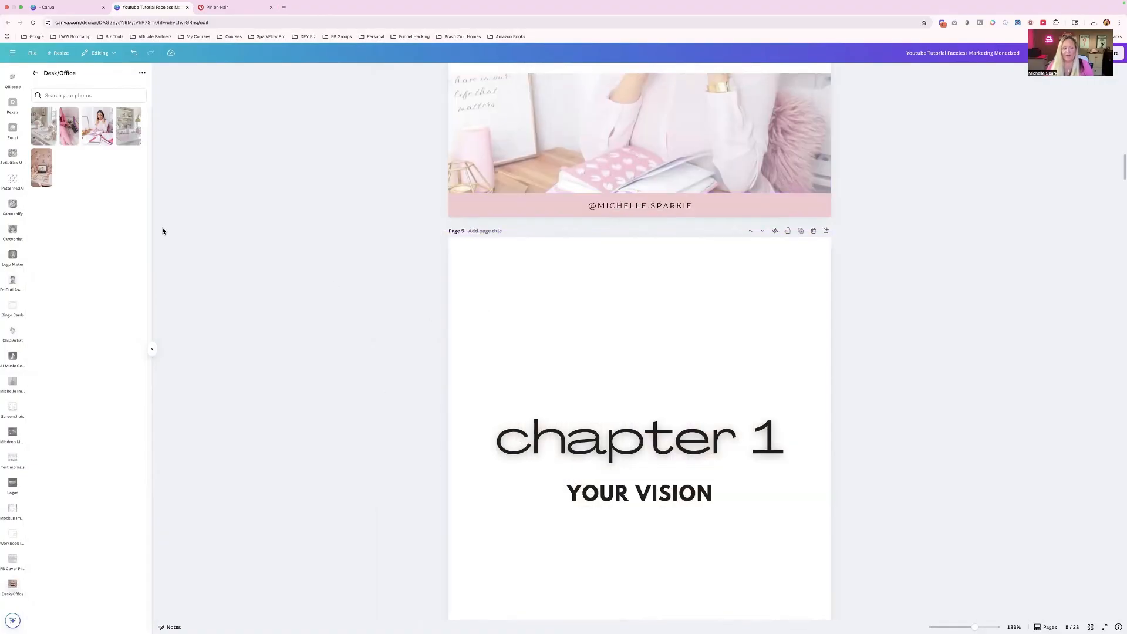
{"action": "left_click", "coordinate": [127, 136]}
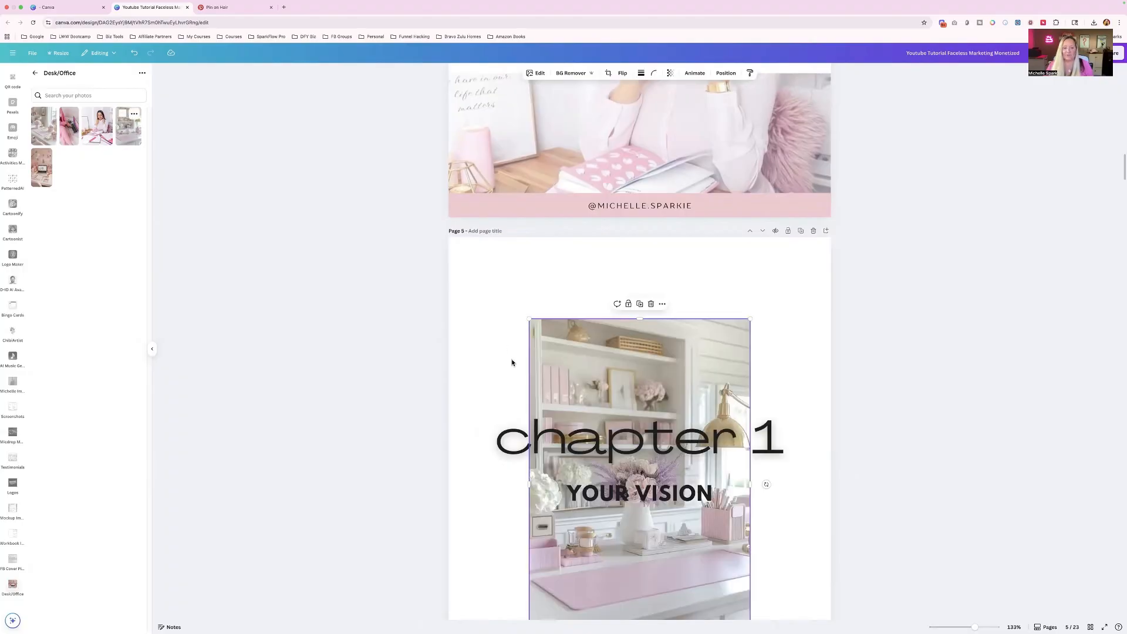
{"action": "right_click", "coordinate": [551, 364]}
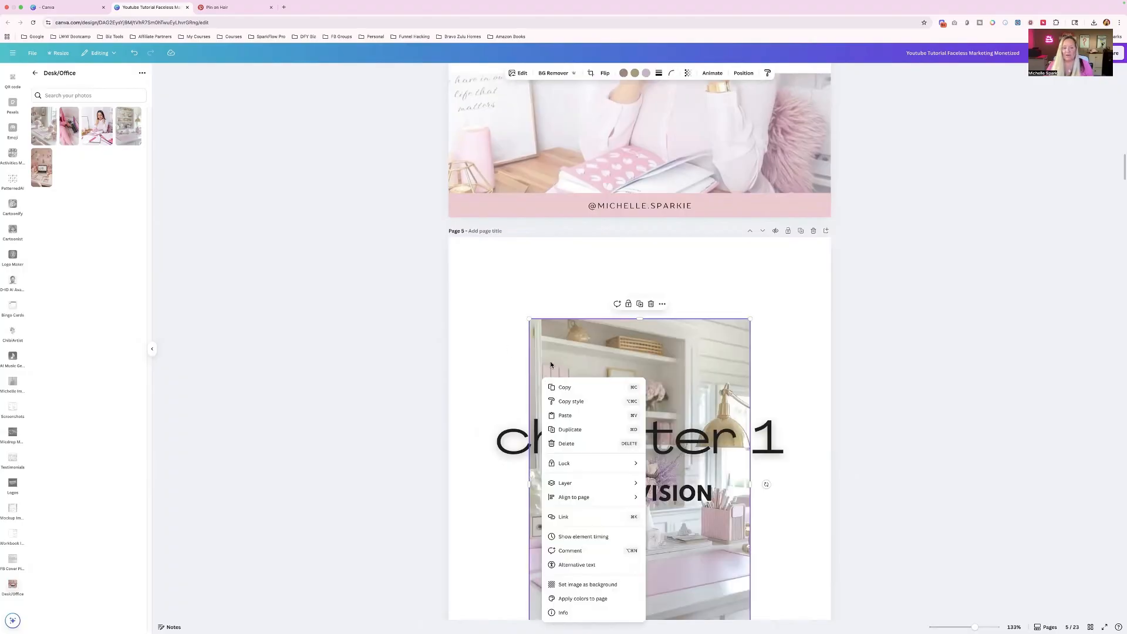
{"action": "left_click", "coordinate": [578, 584]}
{"action": "left_click", "coordinate": [460, 387]}
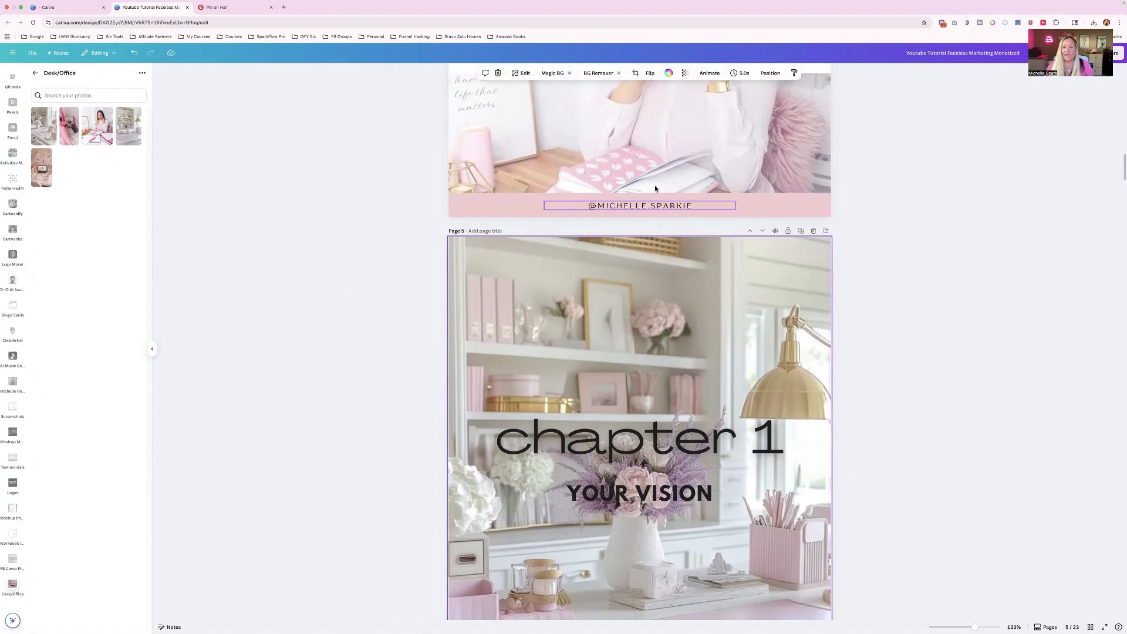
{"action": "left_click", "coordinate": [685, 74]}
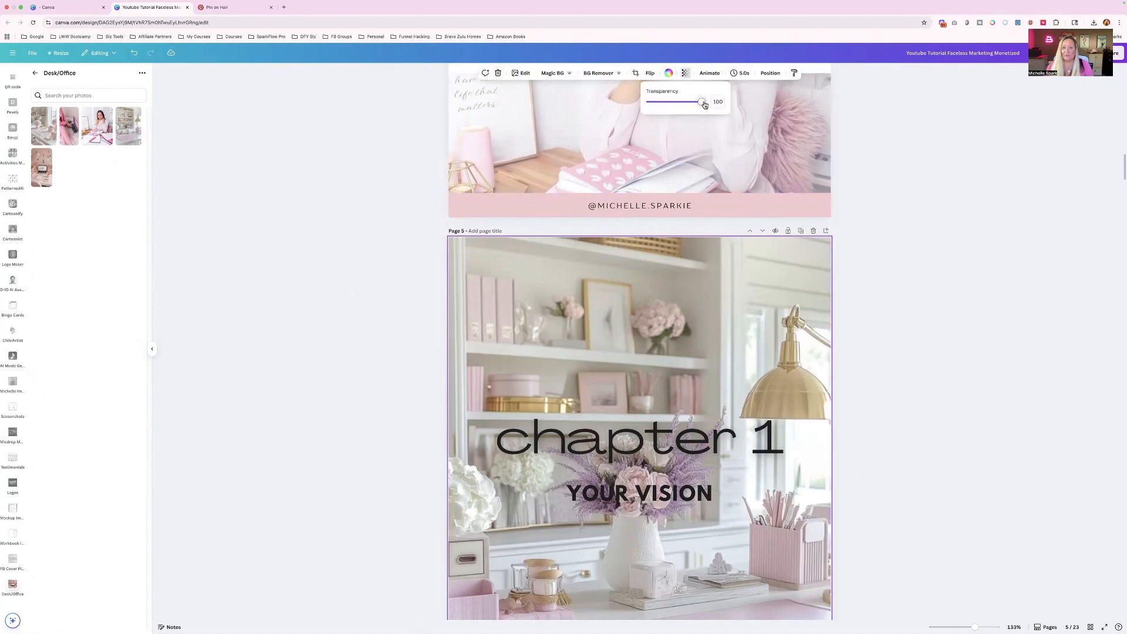
{"action": "left_click_drag", "start_coordinate": [703, 103], "coordinate": [671, 104]}
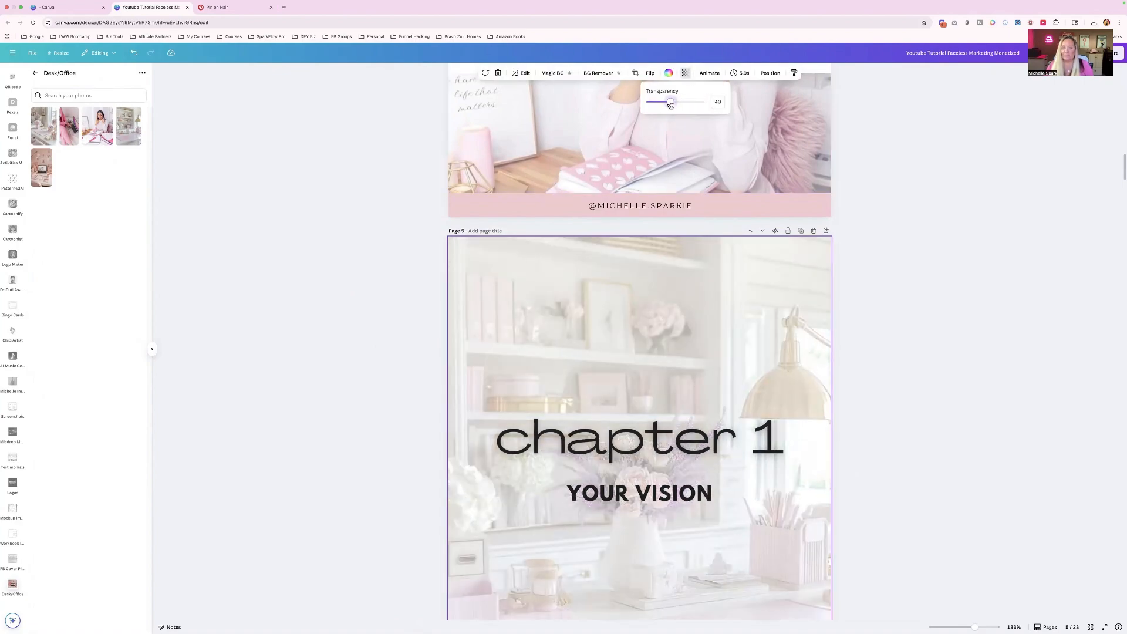
- Replace the page 6 banner photo with the Desk/Office pink laptop photo and shift it up to show the keyboard and mug
{"action": "scroll", "coordinate": [671, 320], "scroll_direction": "down", "scroll_amount": 3}
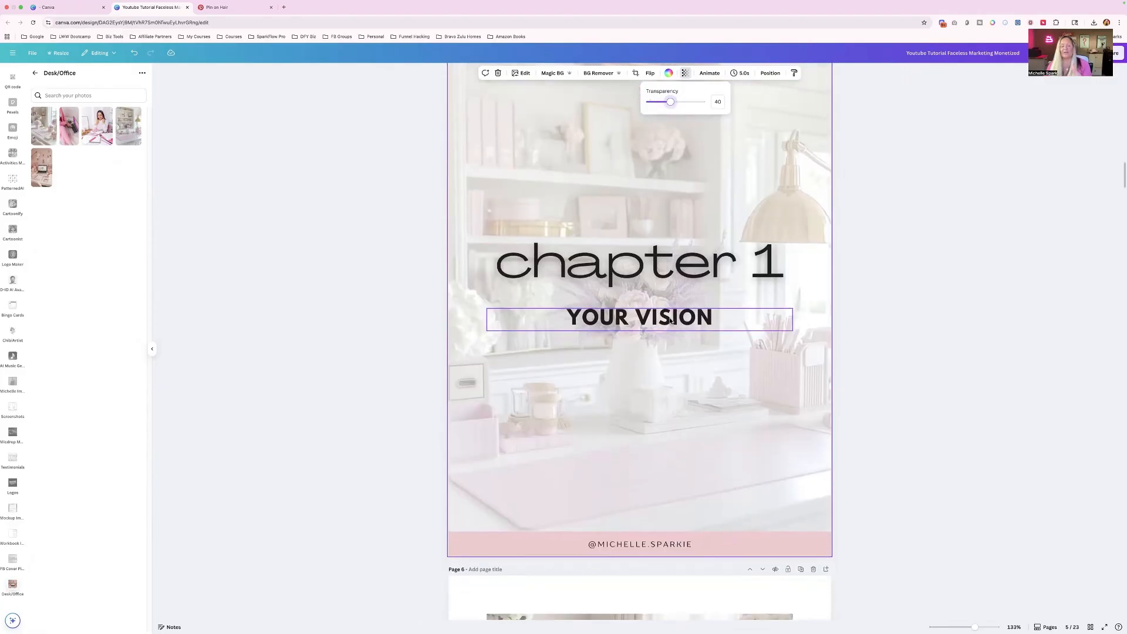
{"action": "scroll", "coordinate": [671, 320], "scroll_direction": "down", "scroll_amount": 8}
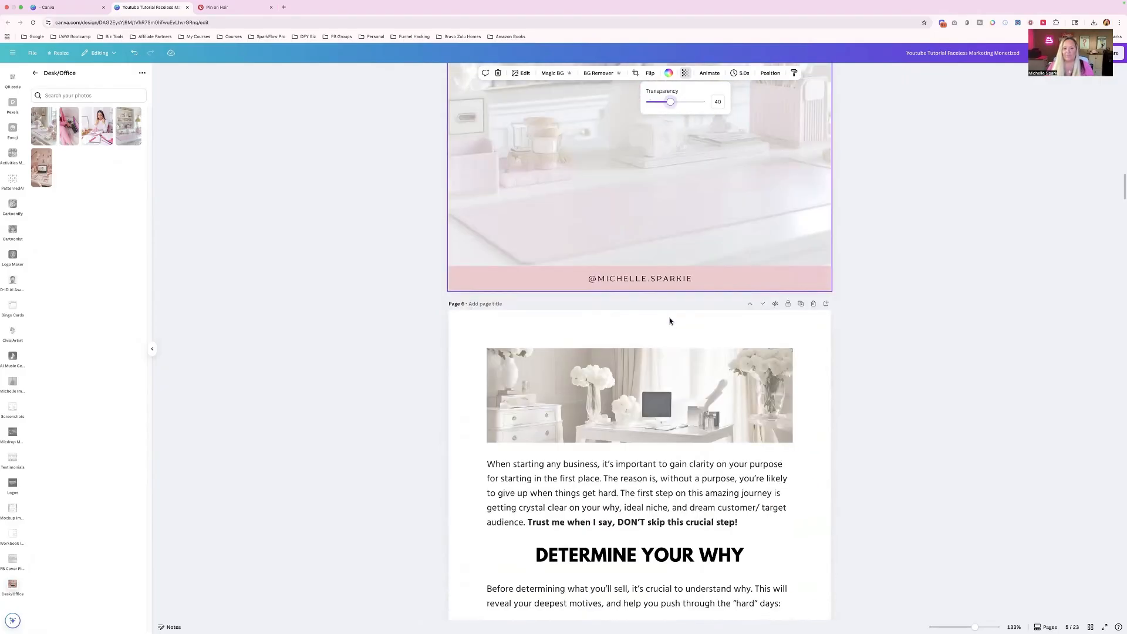
{"action": "left_click", "coordinate": [647, 235]}
{"action": "key", "text": "Delete"}
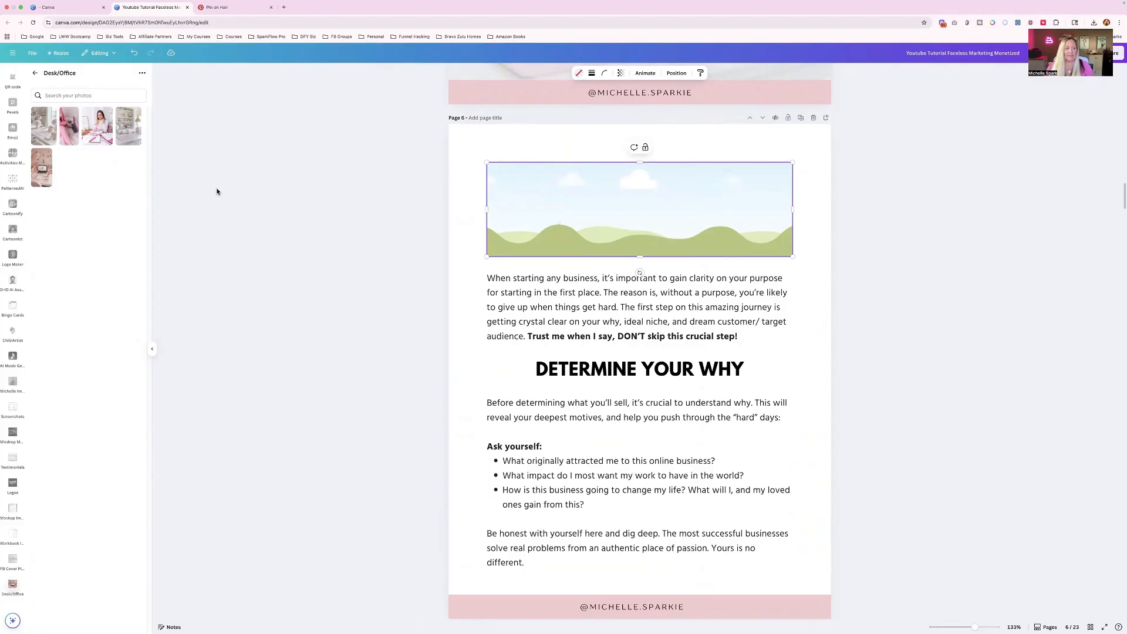
{"action": "left_click_drag", "start_coordinate": [51, 166], "coordinate": [541, 205]}
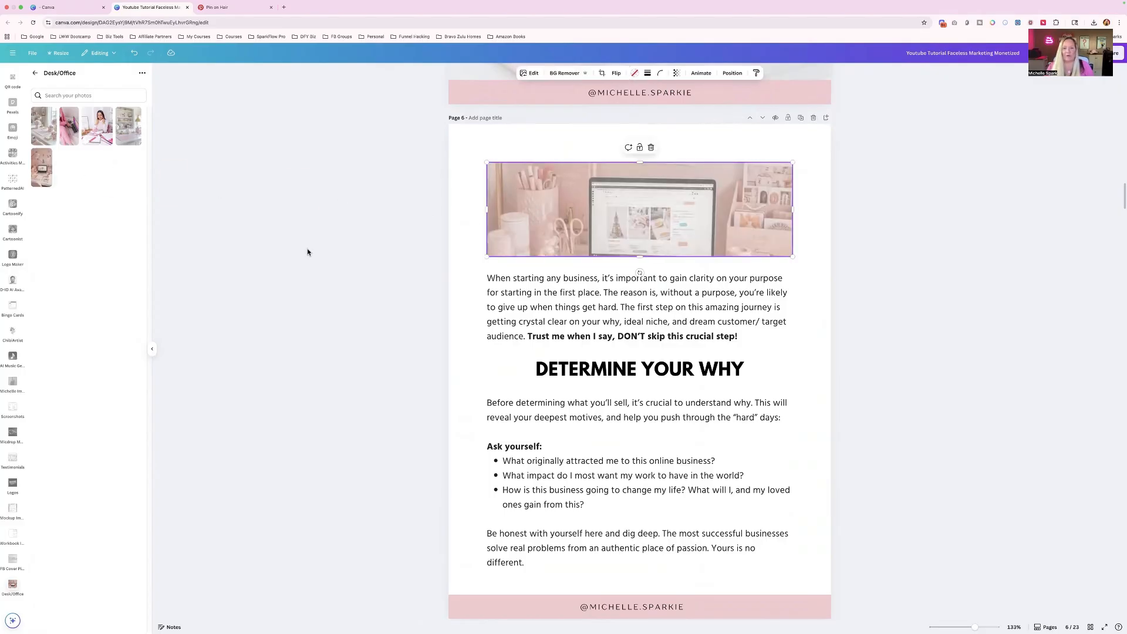
{"action": "double_click", "coordinate": [603, 232]}
{"action": "left_click_drag", "start_coordinate": [605, 230], "coordinate": [587, 155]}
{"action": "left_click", "coordinate": [307, 236]}
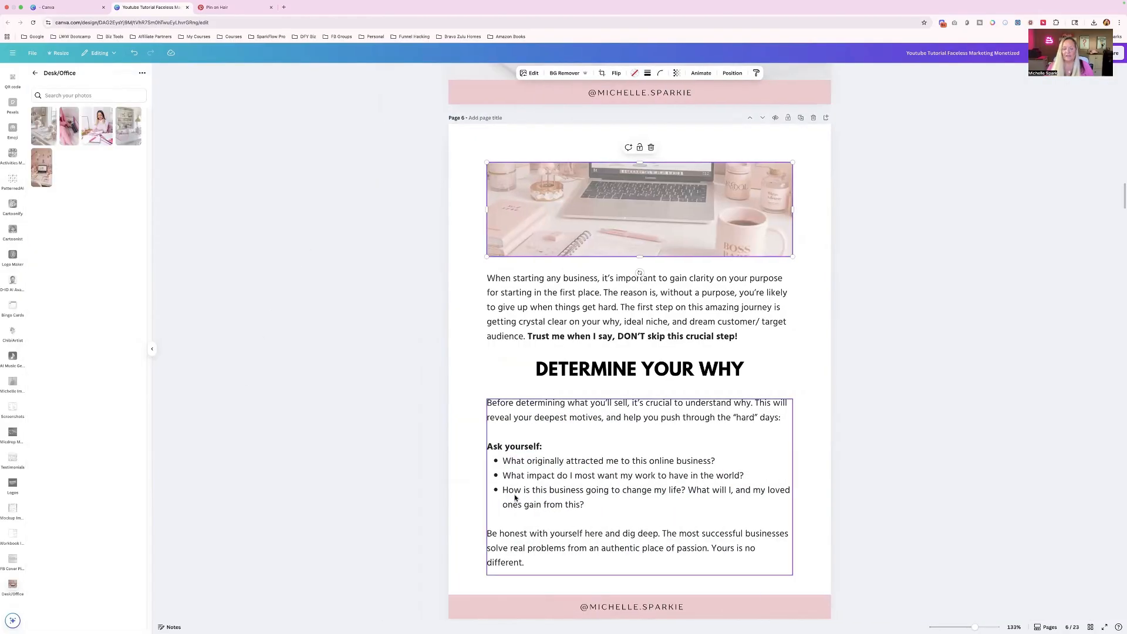
- Replace the tall side photo on the Build Your Brand page with the narrow pink photo from the Desk/Office folder
{"action": "scroll", "coordinate": [514, 498], "scroll_direction": "down", "scroll_amount": 9}
{"action": "left_click", "coordinate": [501, 359]}
{"action": "key", "text": "Delete"}
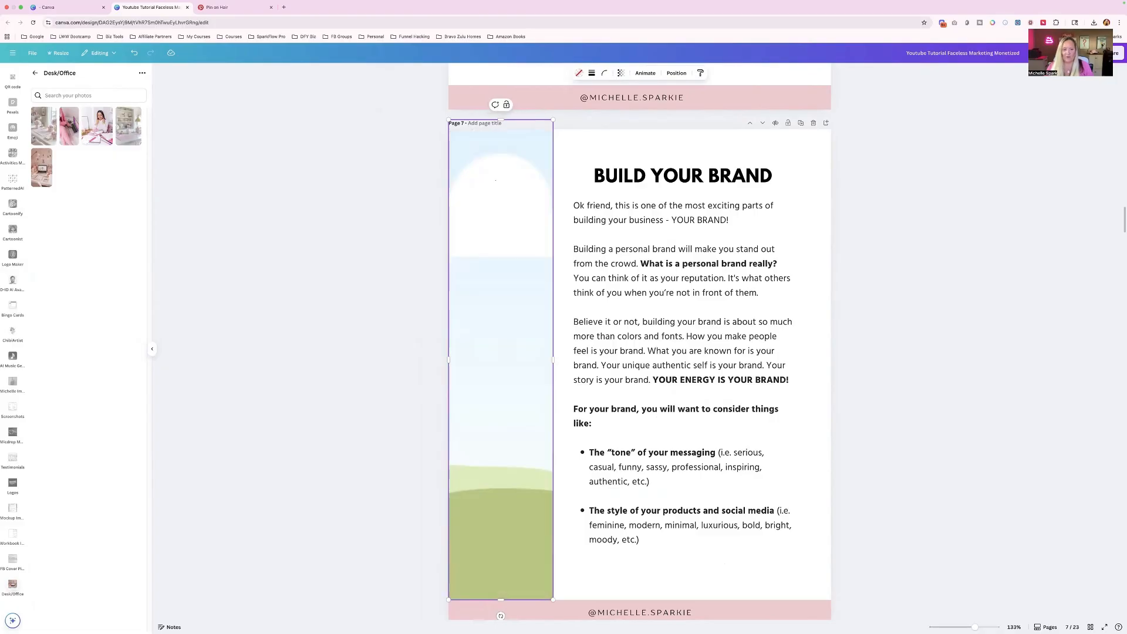
{"action": "left_click_drag", "start_coordinate": [69, 138], "coordinate": [474, 291]}
- Replace the Elements of Personal Branding banner photo with the Pink Aestetics photo of a woman in a pink blazer, framed below her face
{"action": "scroll", "coordinate": [515, 348], "scroll_direction": "down", "scroll_amount": 14}
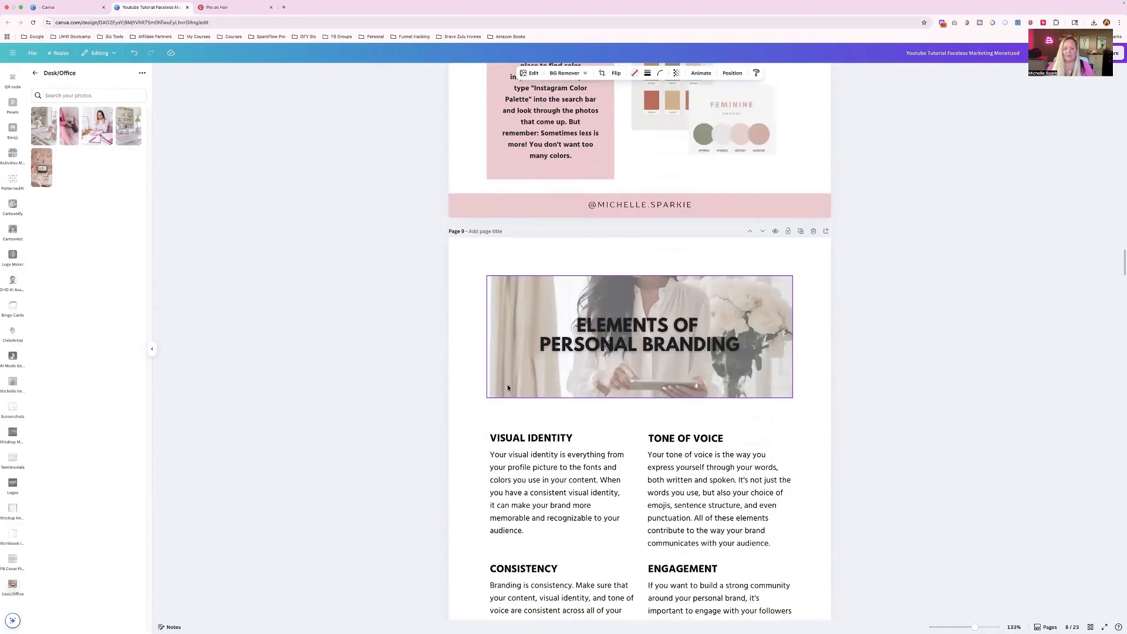
{"action": "left_click", "coordinate": [514, 347]}
{"action": "key", "text": "Delete"}
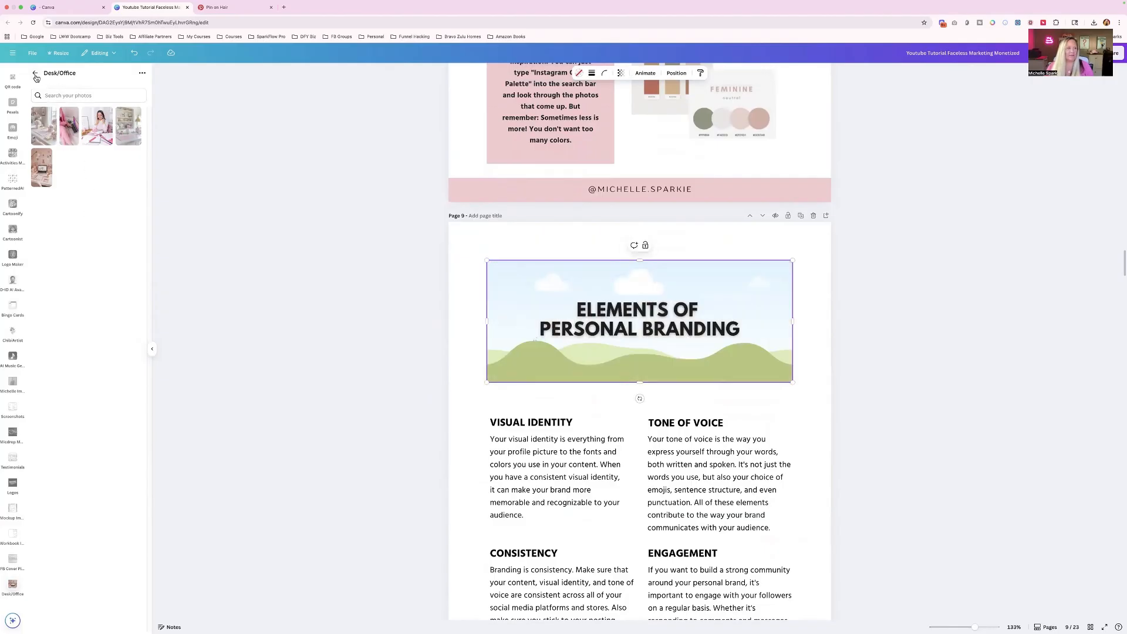
{"action": "left_click", "coordinate": [35, 73]}
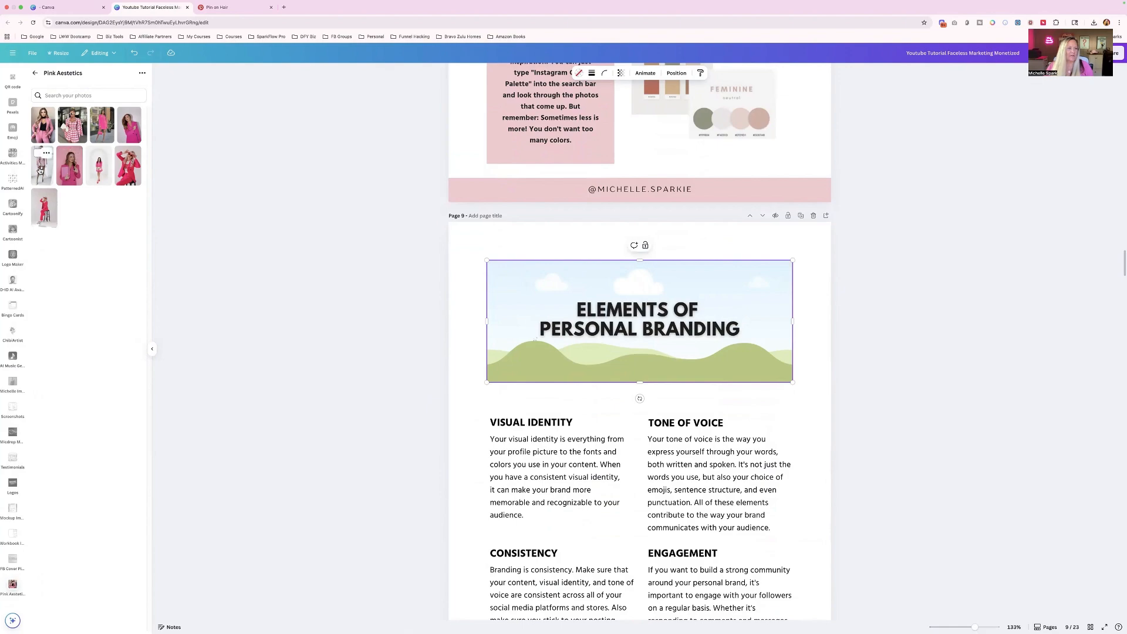
{"action": "left_click_drag", "start_coordinate": [74, 168], "coordinate": [501, 231]}
{"action": "double_click", "coordinate": [500, 305]}
{"action": "left_click", "coordinate": [223, 282]}
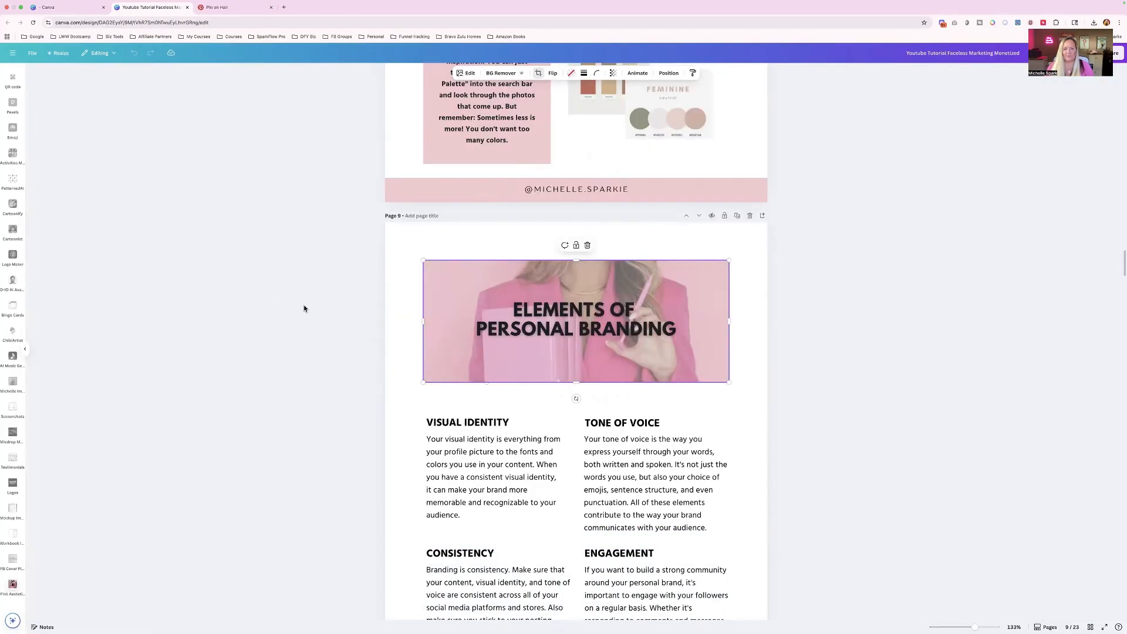
- Replace the chapter 2 page photo with the Pink Aestetics woman in a pink suit as background and lower its transparency value
{"action": "scroll", "coordinate": [571, 471], "scroll_direction": "down", "scroll_amount": 9}
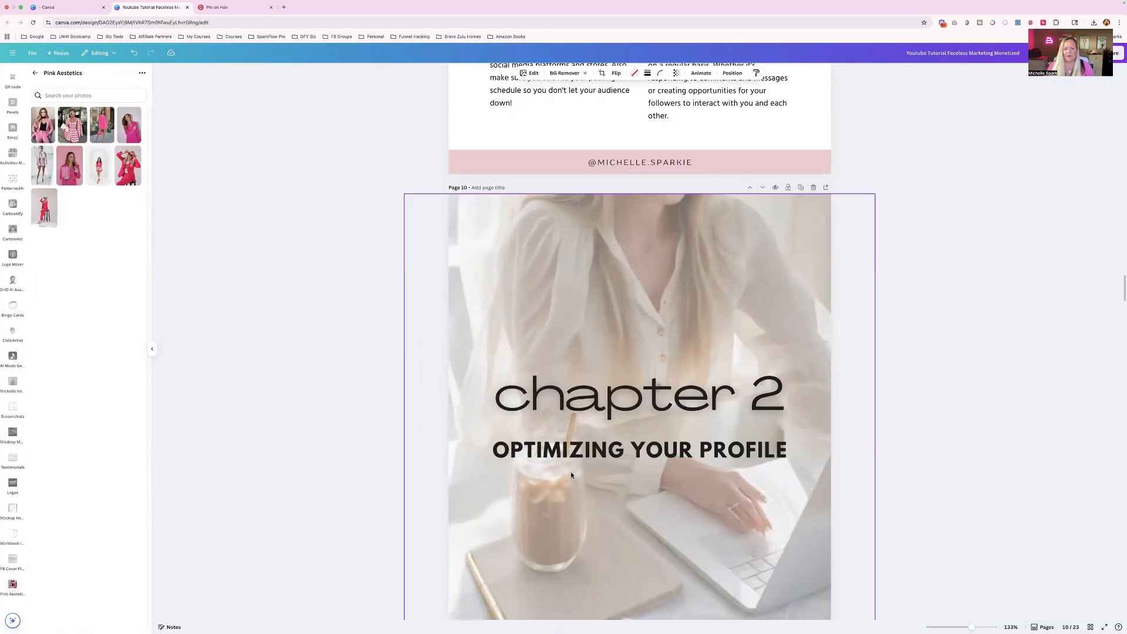
{"action": "left_click", "coordinate": [566, 314]}
{"action": "key", "text": "Delete"}
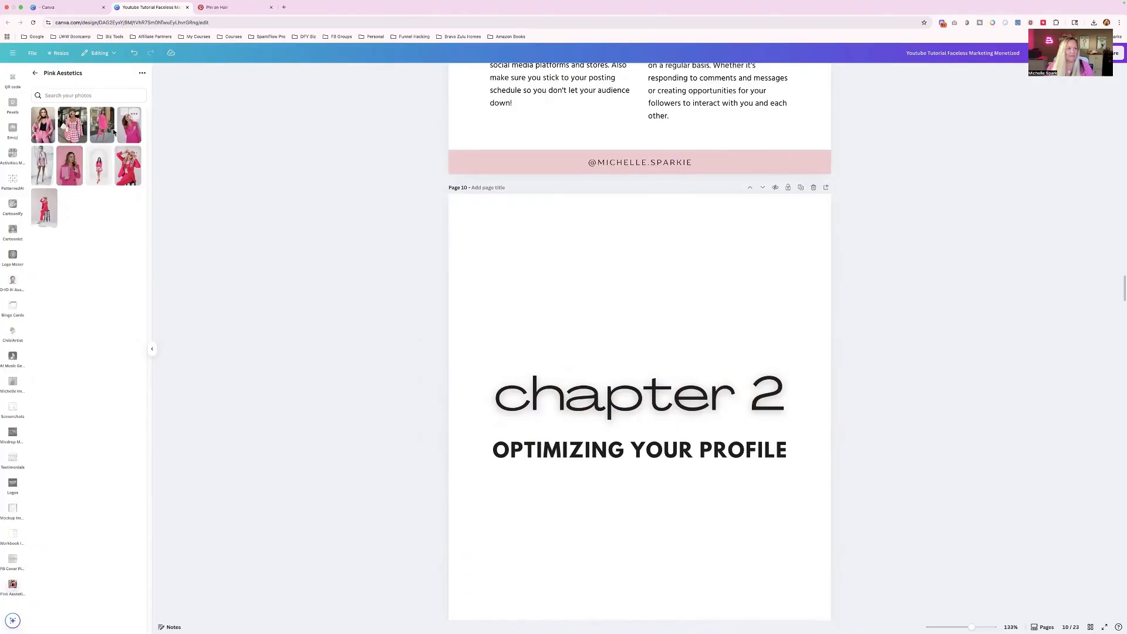
{"action": "left_click_drag", "start_coordinate": [43, 126], "coordinate": [601, 254]}
{"action": "right_click", "coordinate": [627, 281]}
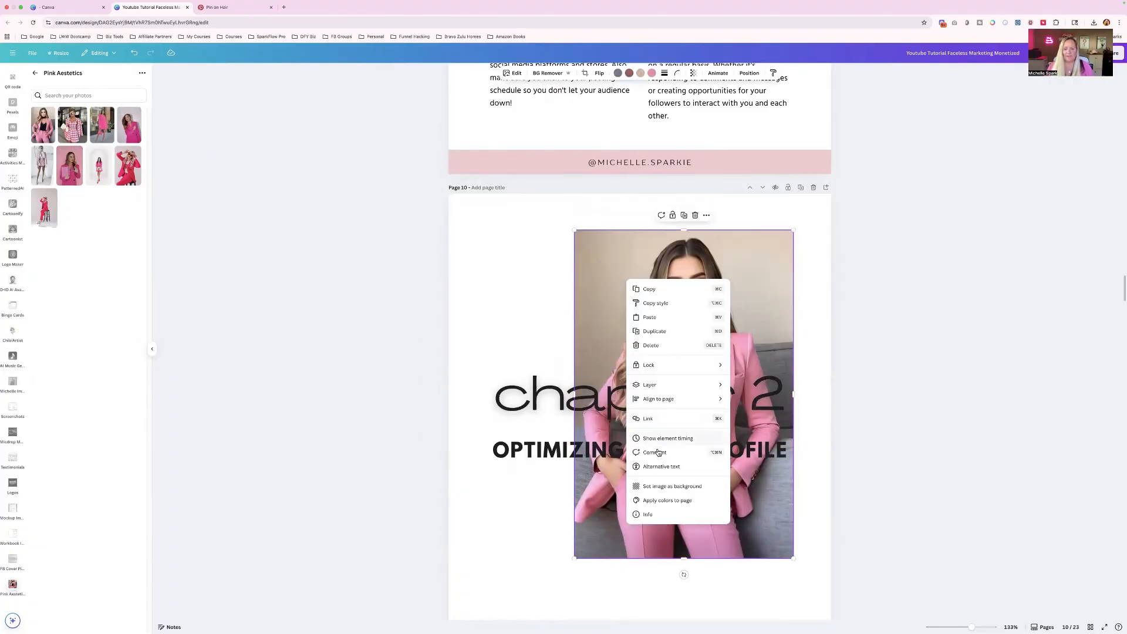
{"action": "left_click", "coordinate": [657, 487]}
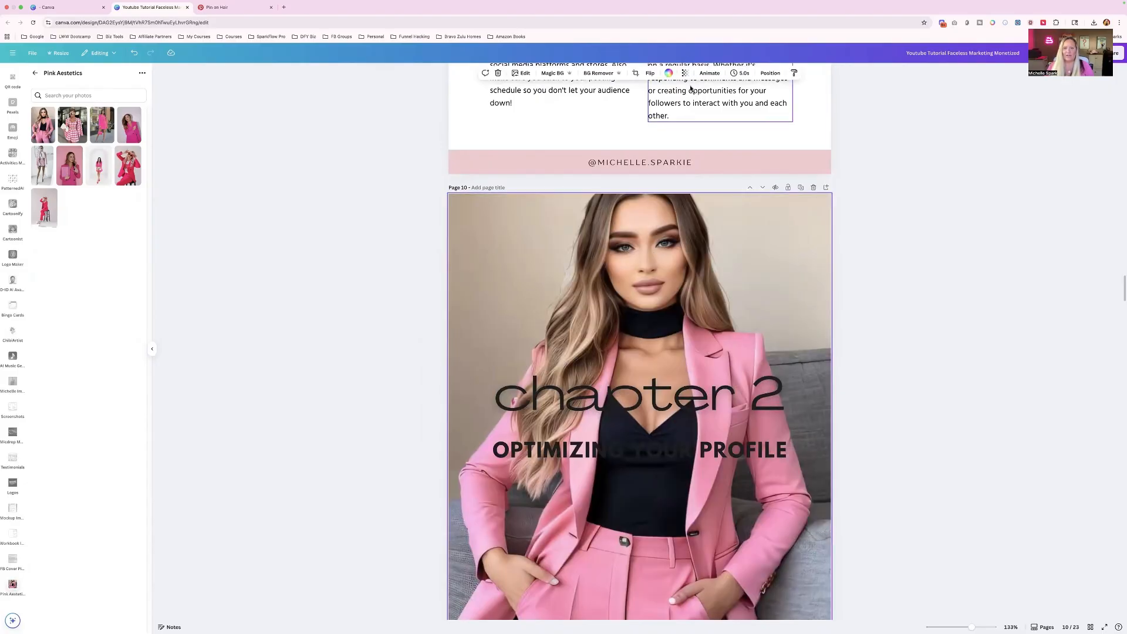
{"action": "left_click", "coordinate": [686, 72]}
{"action": "left_click_drag", "start_coordinate": [695, 105], "coordinate": [671, 104]}
- Replace the laptop photo beside the Remember box on page 11 with the white shelf photo from the Desk/Office folder
{"action": "scroll", "coordinate": [684, 259], "scroll_direction": "down", "scroll_amount": 10}
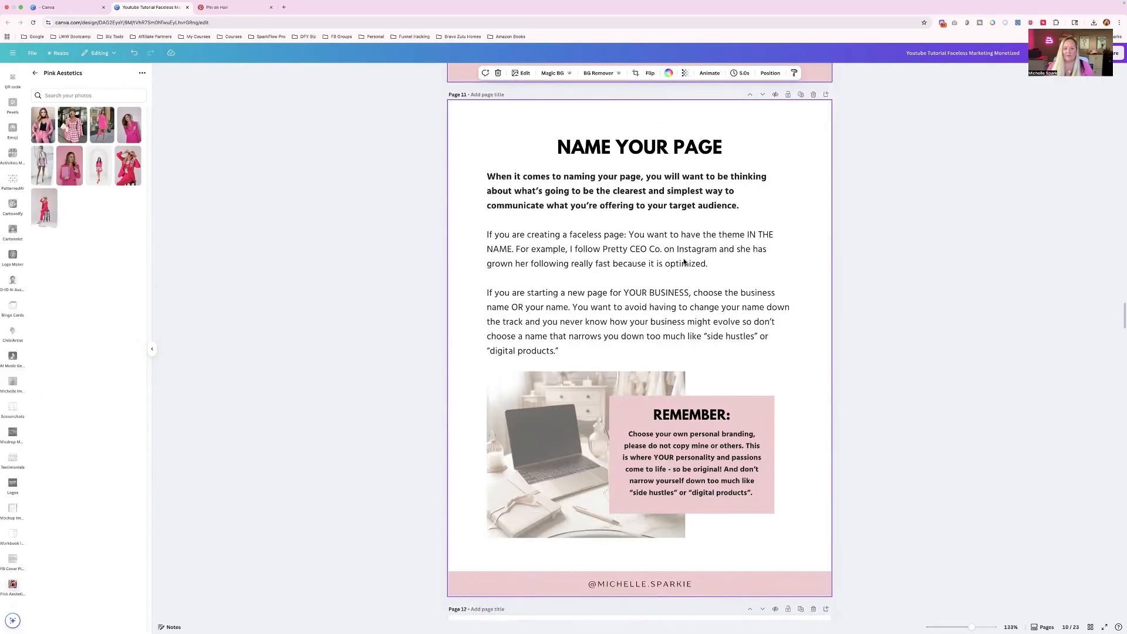
{"action": "scroll", "coordinate": [537, 334], "scroll_direction": "down", "scroll_amount": 3}
{"action": "left_click", "coordinate": [536, 334]}
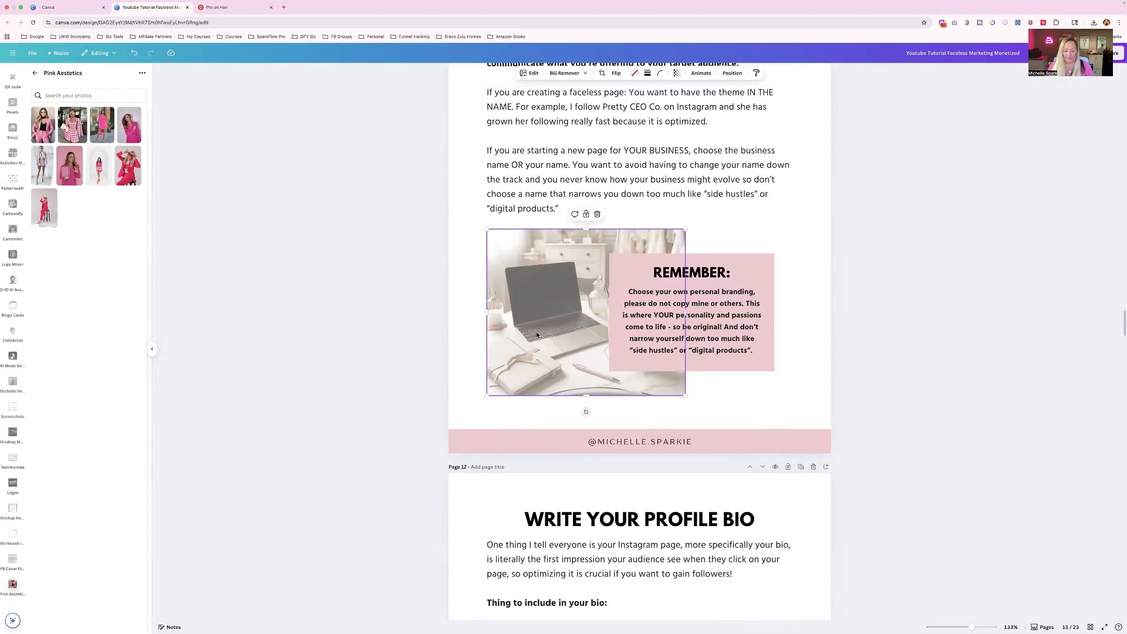
{"action": "key", "text": "Delete"}
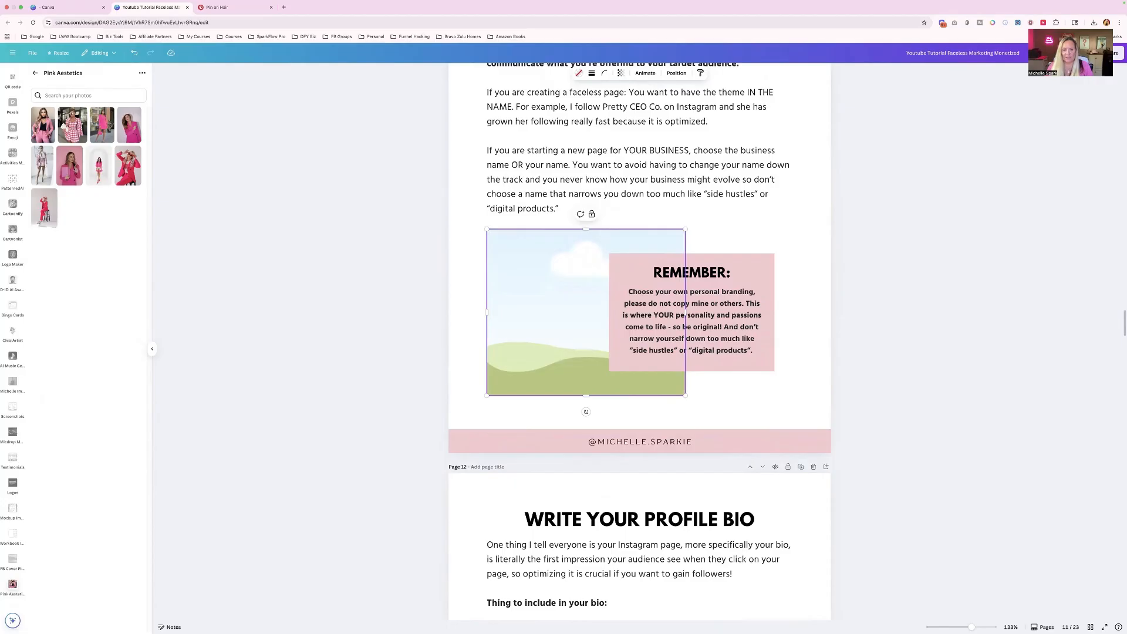
{"action": "left_click", "coordinate": [36, 74]}
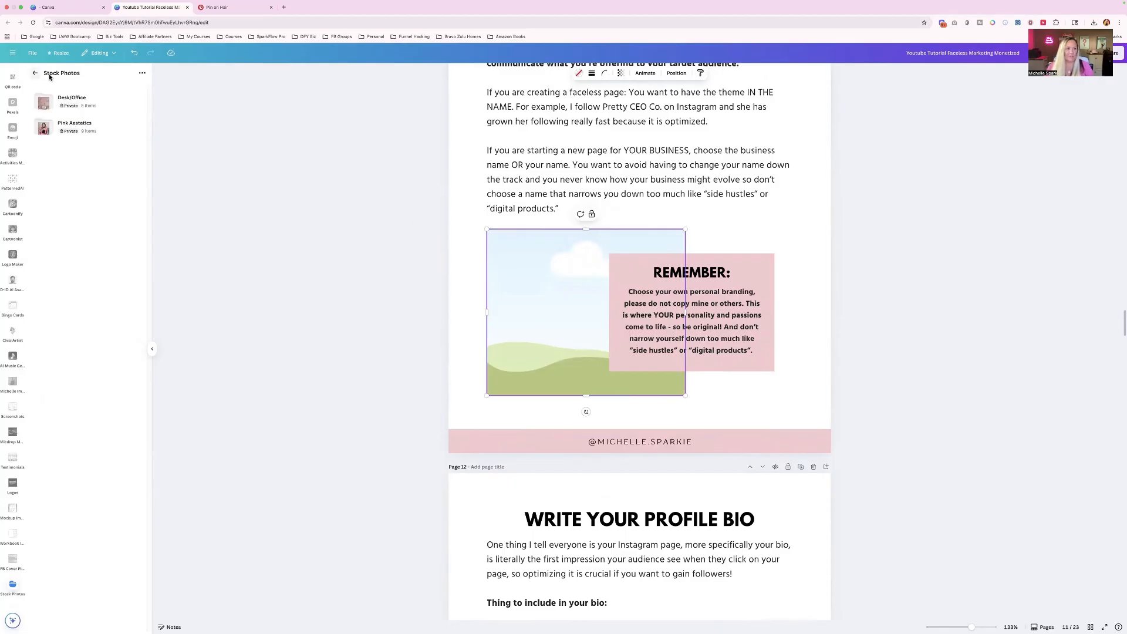
{"action": "left_click", "coordinate": [86, 111]}
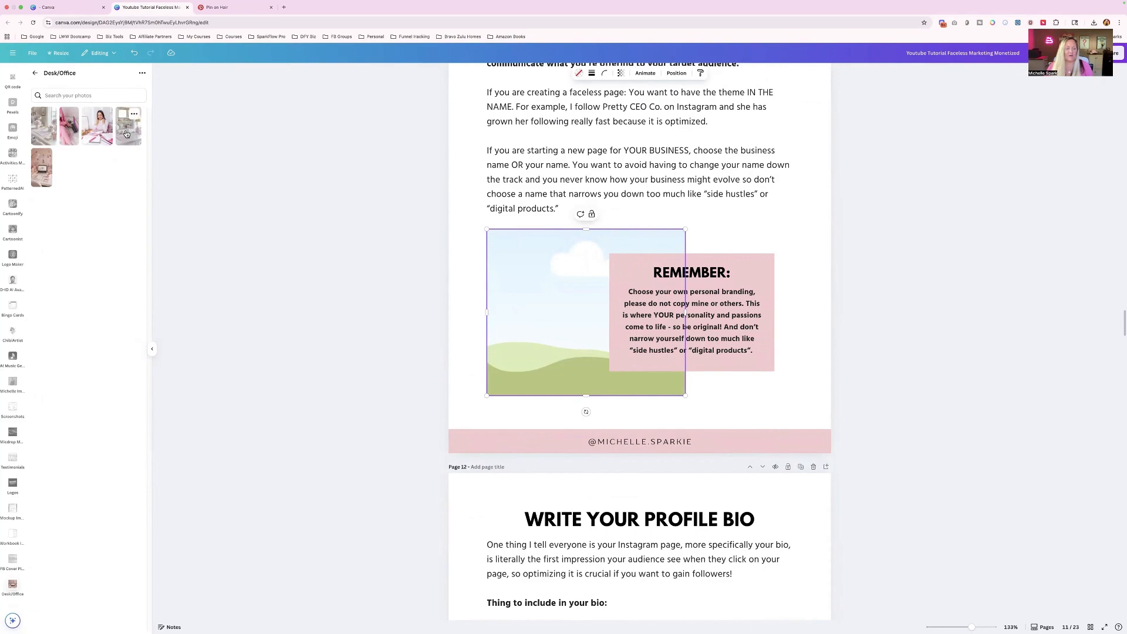
{"action": "left_click_drag", "start_coordinate": [125, 134], "coordinate": [517, 279]}
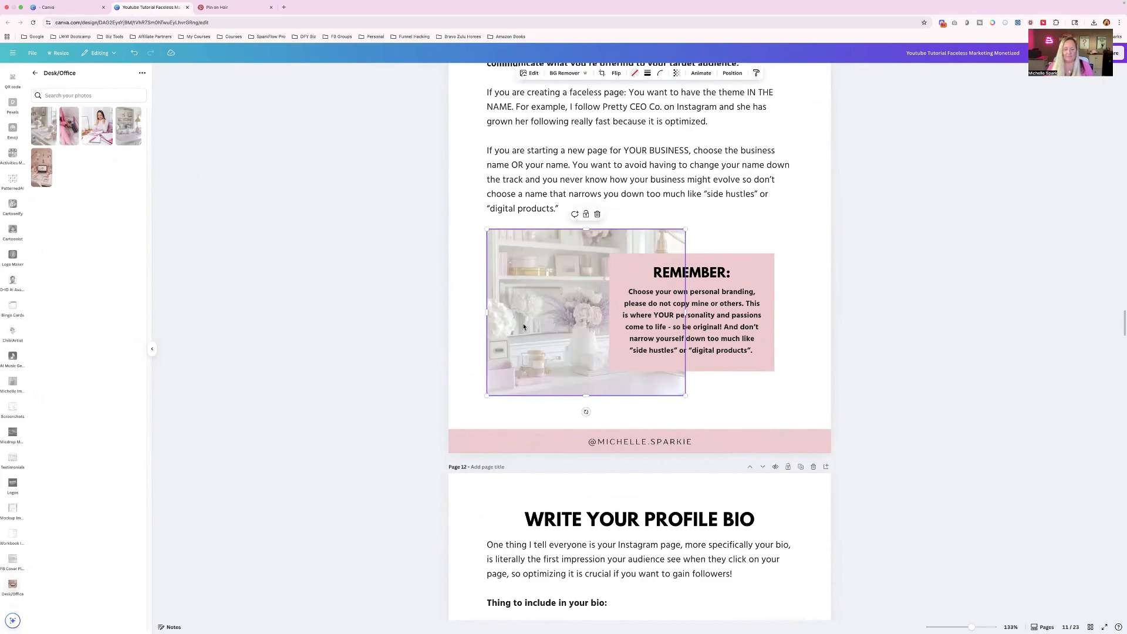
- Replace the banner photo on the Create Your Faceless Persona page with the Desk/Office photo of the white desk with pink flowers
{"action": "scroll", "coordinate": [524, 327], "scroll_direction": "down", "scroll_amount": 6}
{"action": "scroll", "coordinate": [552, 305], "scroll_direction": "up", "scroll_amount": 6}
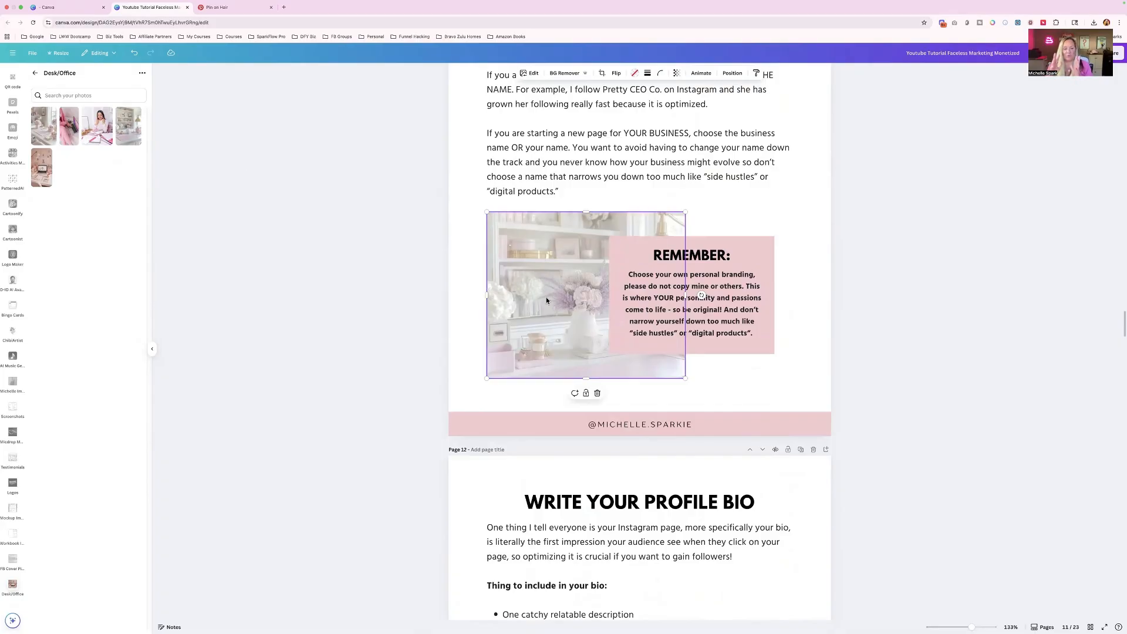
{"action": "scroll", "coordinate": [546, 300], "scroll_direction": "down", "scroll_amount": 15}
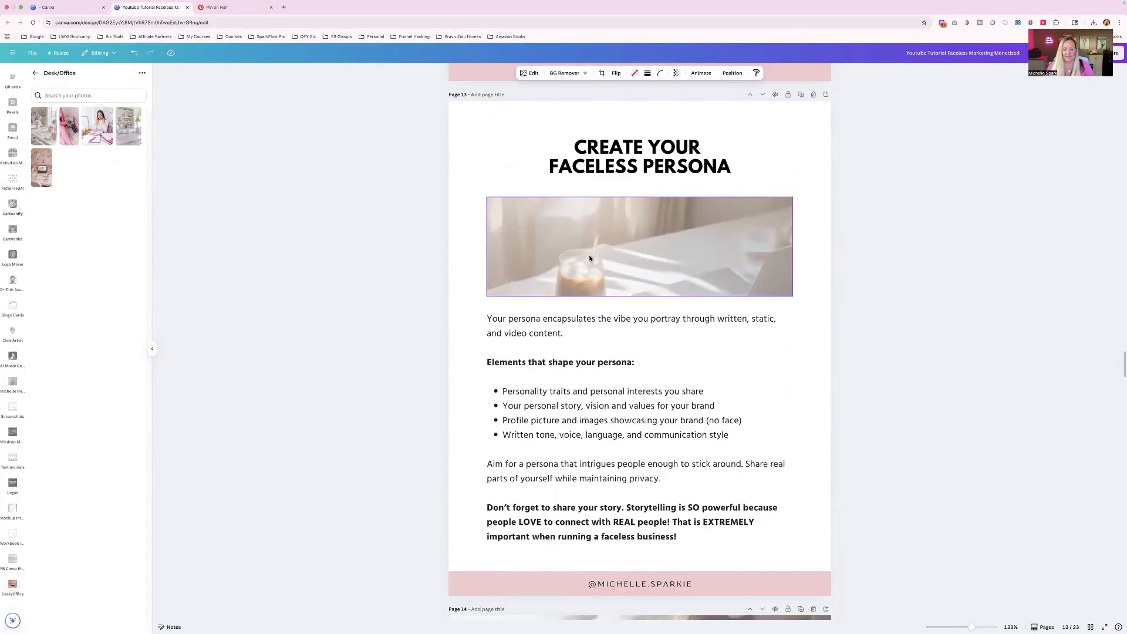
{"action": "left_click_drag", "start_coordinate": [44, 125], "coordinate": [623, 247]}
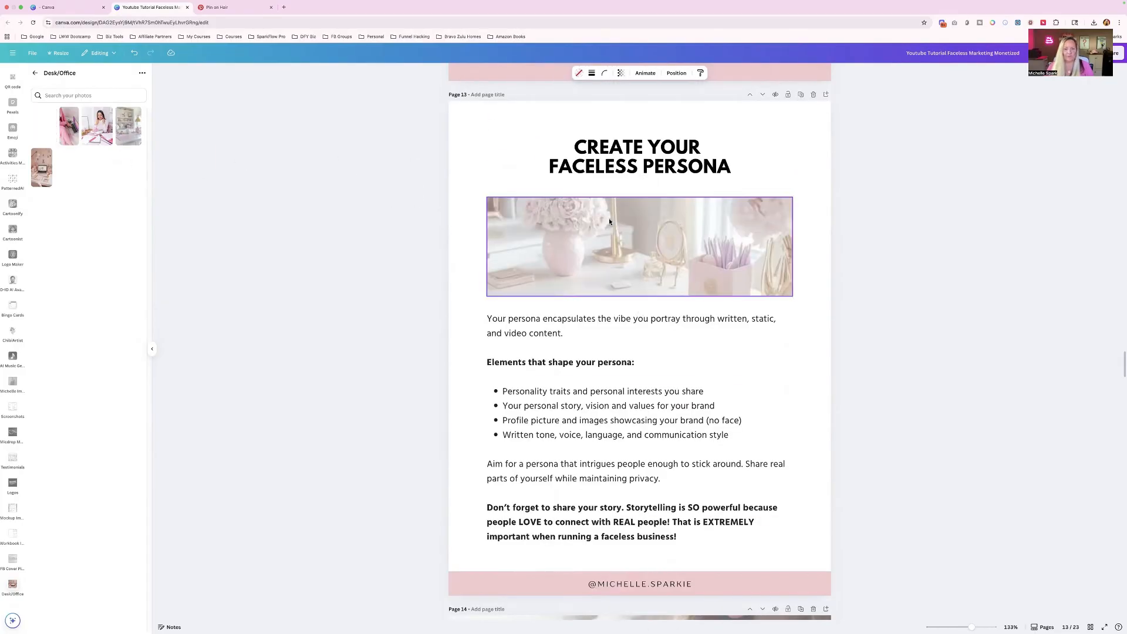
{"action": "scroll", "coordinate": [606, 404], "scroll_direction": "down", "scroll_amount": 10}
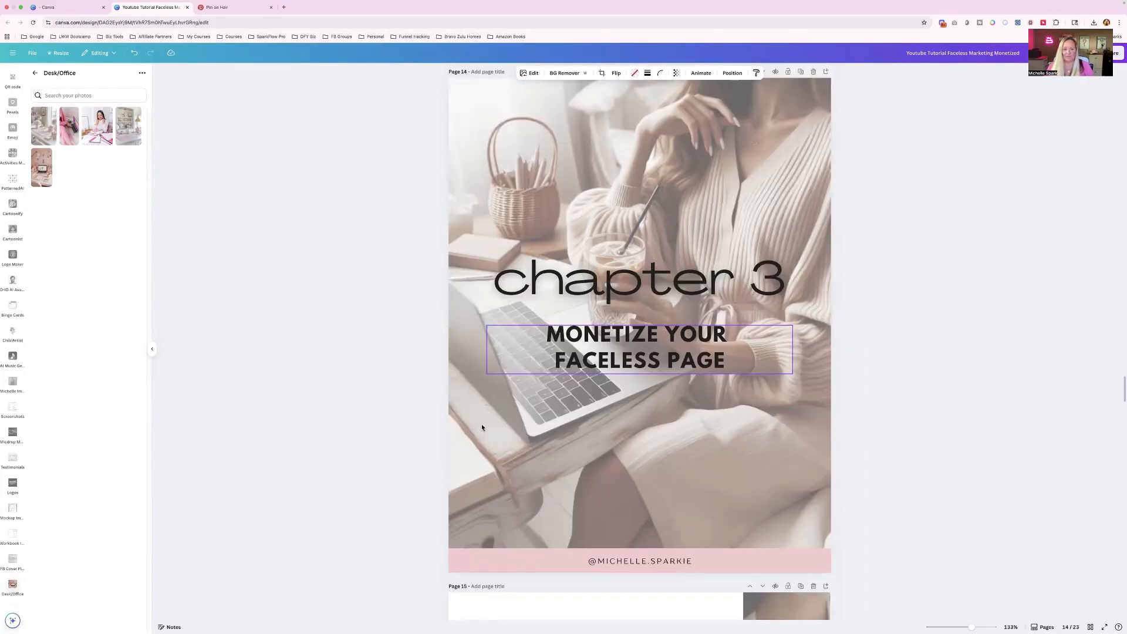
- Replace the chapter 3 page photo with the Desk/Office woman at a pink desk as background and set its transparency value to 40
{"action": "left_click", "coordinate": [483, 429]}
{"action": "key", "text": "Delete"}
{"action": "left_click_drag", "start_coordinate": [96, 126], "coordinate": [564, 233]}
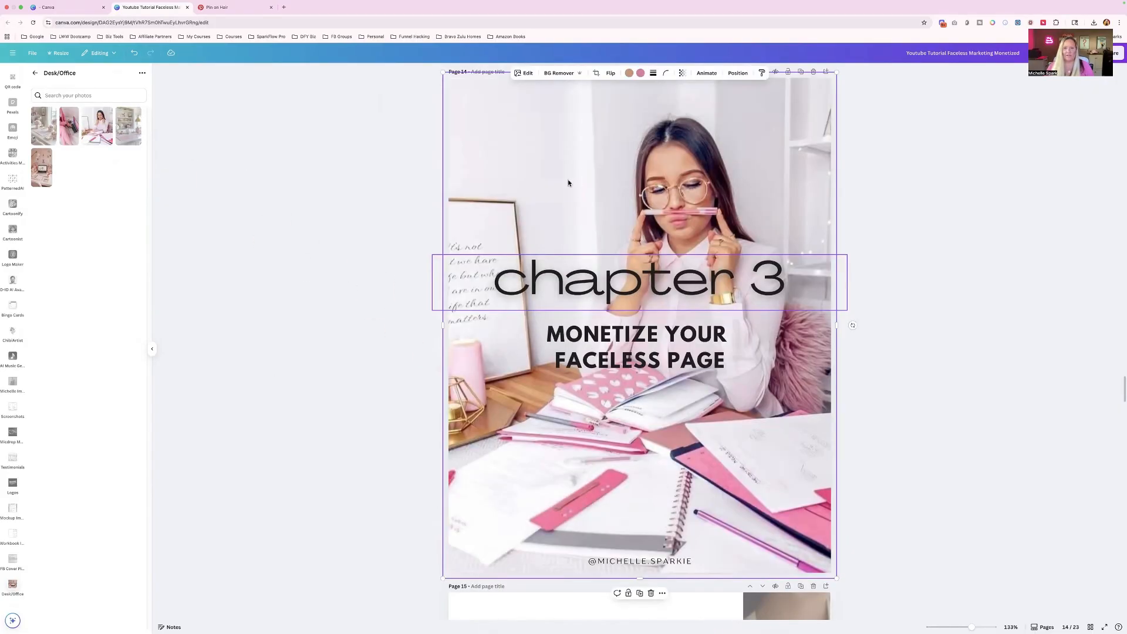
{"action": "left_click", "coordinate": [682, 73]}
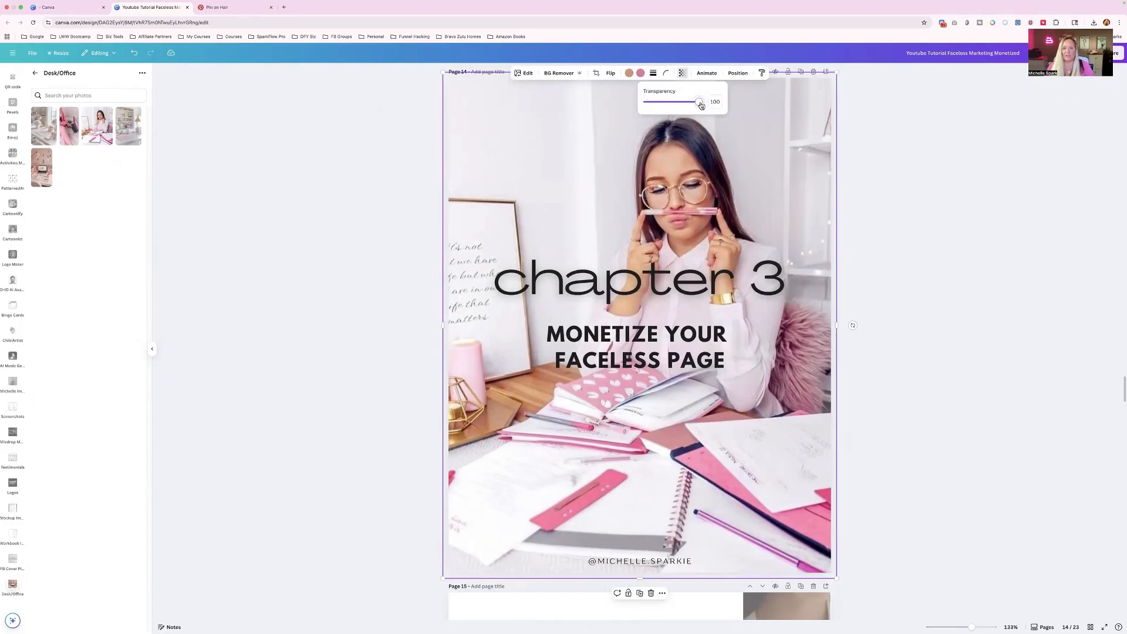
{"action": "left_click_drag", "start_coordinate": [700, 102], "coordinate": [668, 103]}
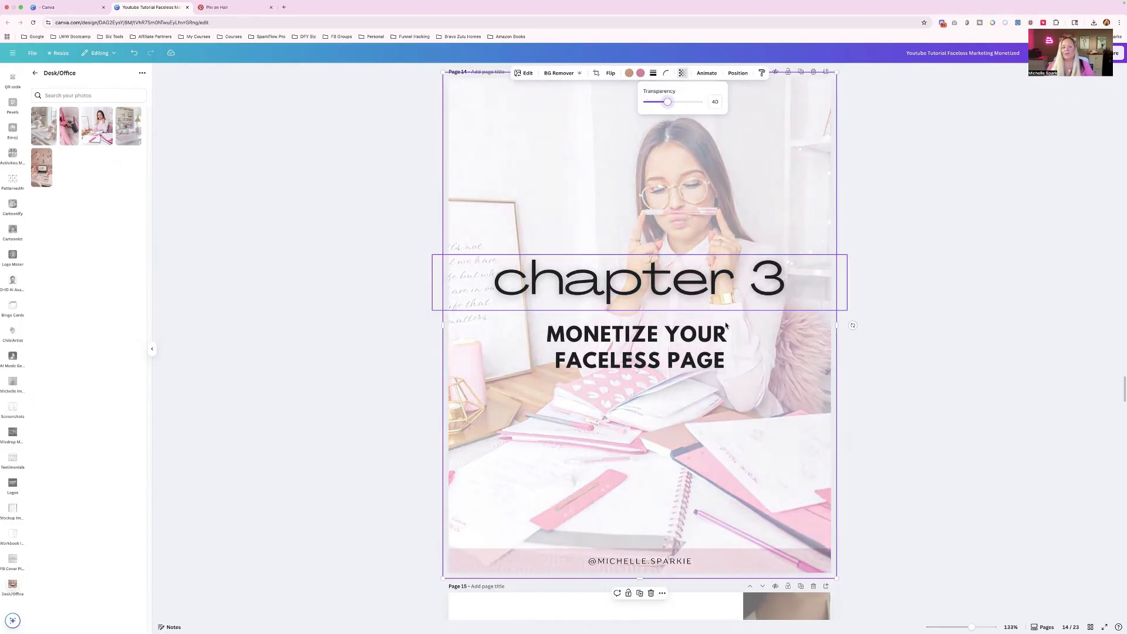
- Replace the side photo on page 15 with the Desk/Office photo of the laptop on a pink desk
{"action": "scroll", "coordinate": [726, 326], "scroll_direction": "down", "scroll_amount": 8}
{"action": "left_click", "coordinate": [789, 371]}
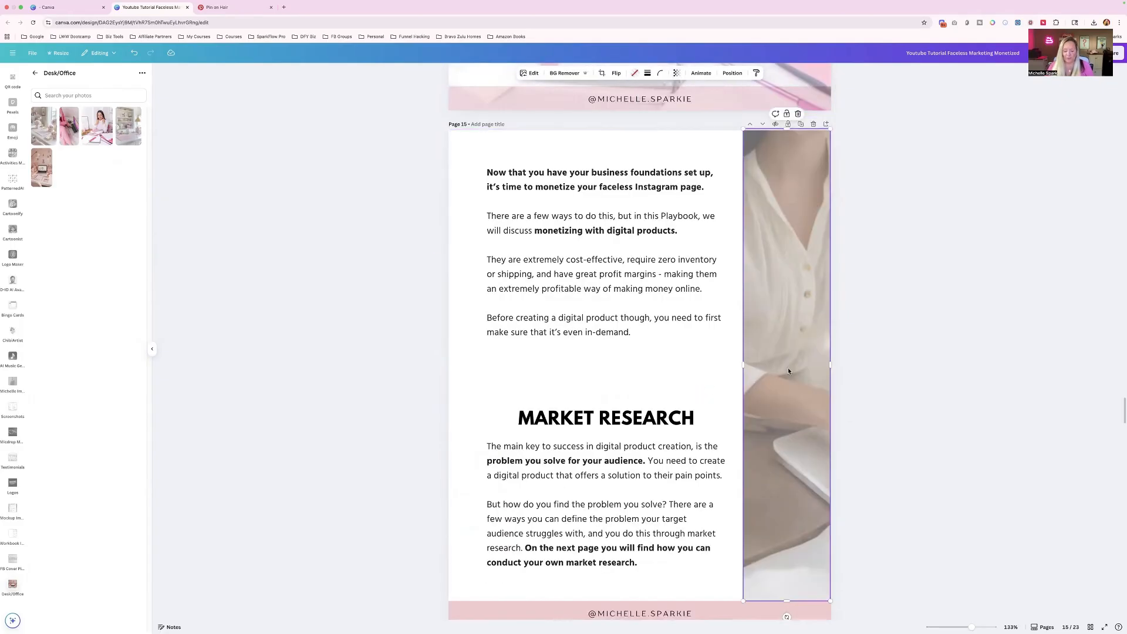
{"action": "key", "text": "Delete"}
{"action": "left_click_drag", "start_coordinate": [41, 168], "coordinate": [784, 399]}
- Replace the side photo on page 18 with the Pink Aestetics photo of a woman in pink against a white background
{"action": "scroll", "coordinate": [641, 398], "scroll_direction": "down", "scroll_amount": 9}
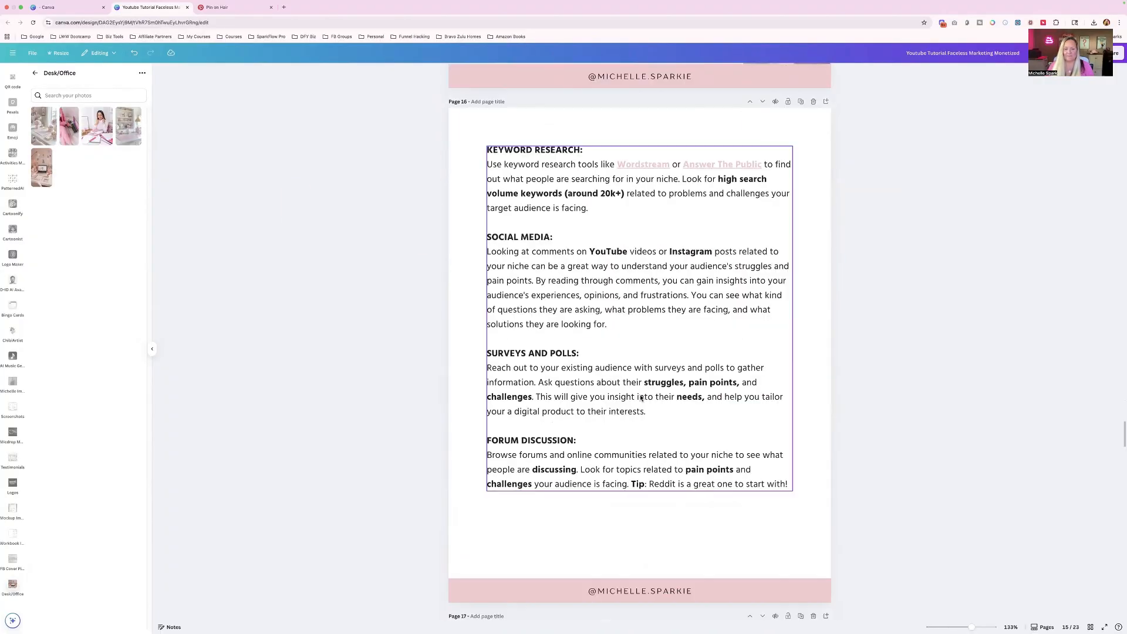
{"action": "scroll", "coordinate": [641, 398], "scroll_direction": "down", "scroll_amount": 10}
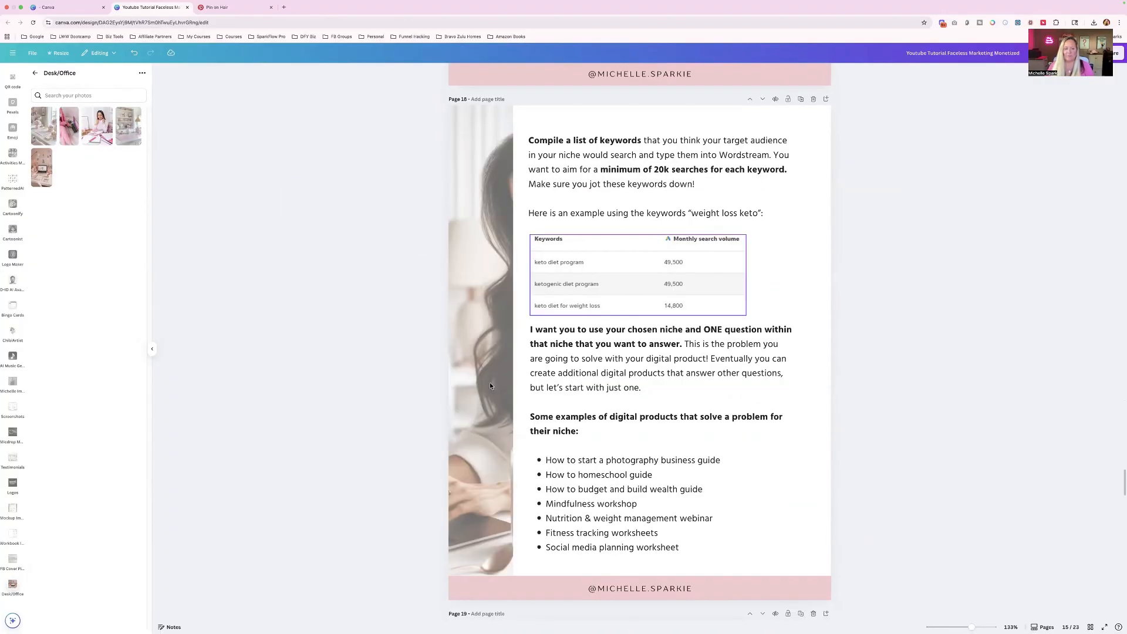
{"action": "scroll", "coordinate": [490, 383], "scroll_direction": "down", "scroll_amount": 2}
{"action": "left_click", "coordinate": [490, 382]}
{"action": "key", "text": "Delete"}
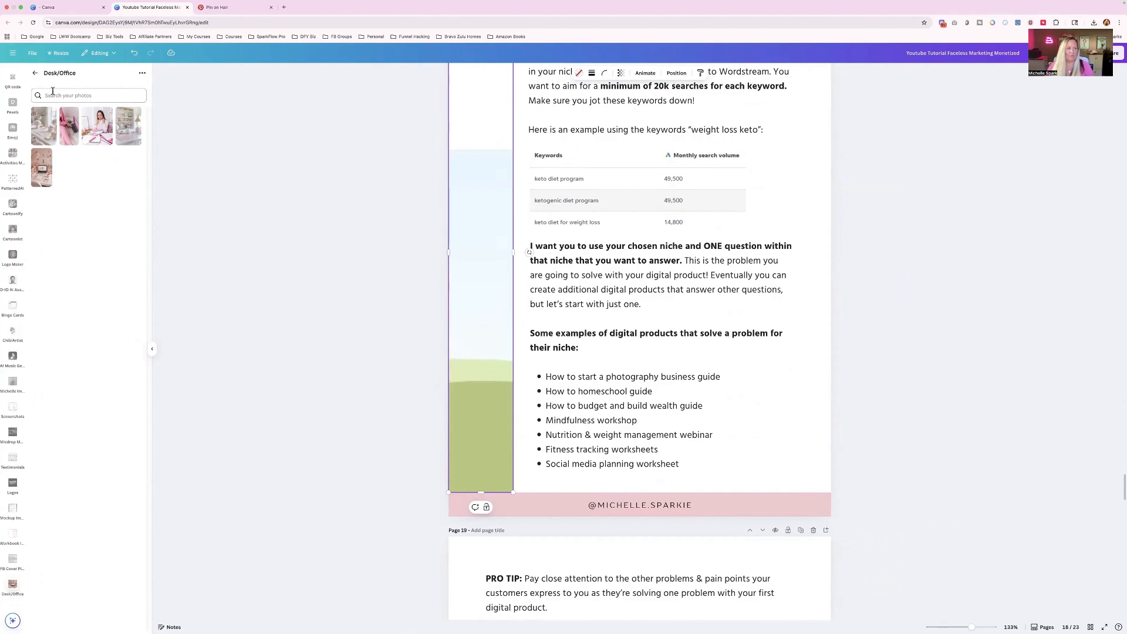
{"action": "left_click", "coordinate": [35, 74]}
{"action": "left_click", "coordinate": [57, 122]}
{"action": "left_click", "coordinate": [45, 126]}
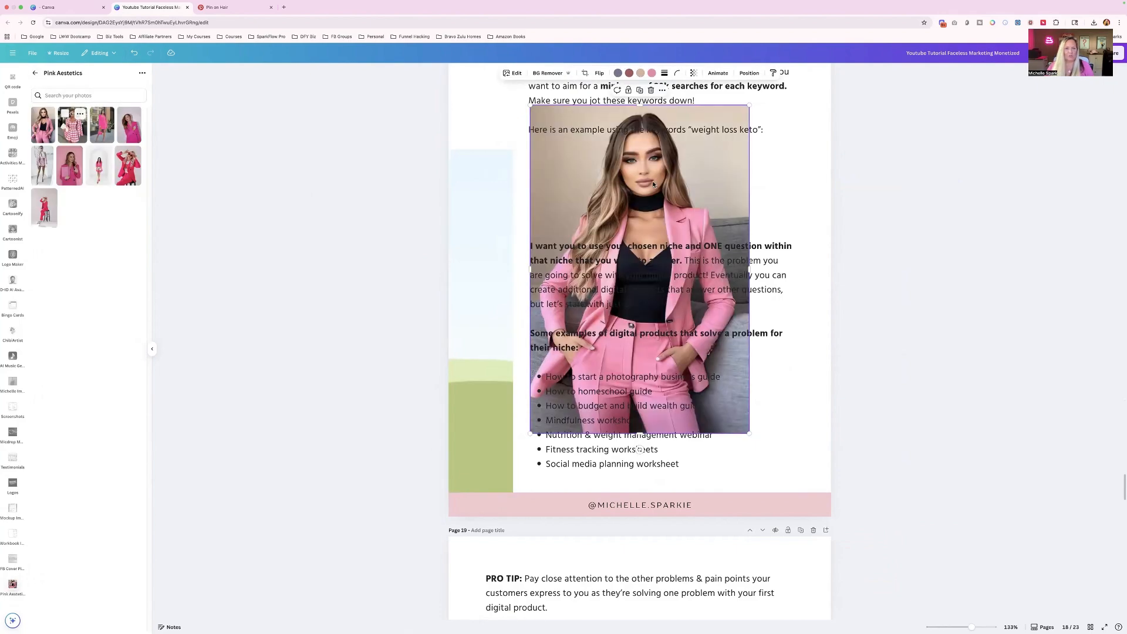
{"action": "key", "text": "Delete"}
{"action": "left_click_drag", "start_coordinate": [99, 167], "coordinate": [467, 287]}
- Replace the laptop photo under the page 19 Pro Tip with the Desk/Office photo of the white desk with pink flowers
{"action": "scroll", "coordinate": [309, 283], "scroll_direction": "down", "scroll_amount": 10}
{"action": "left_click", "coordinate": [607, 302]}
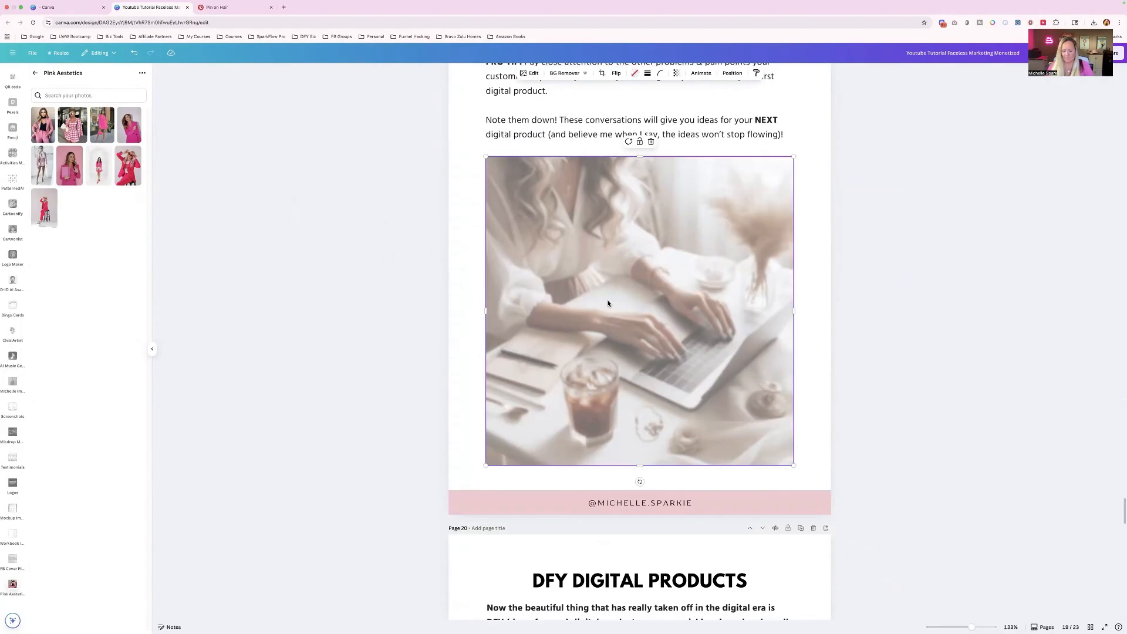
{"action": "key", "text": "Delete"}
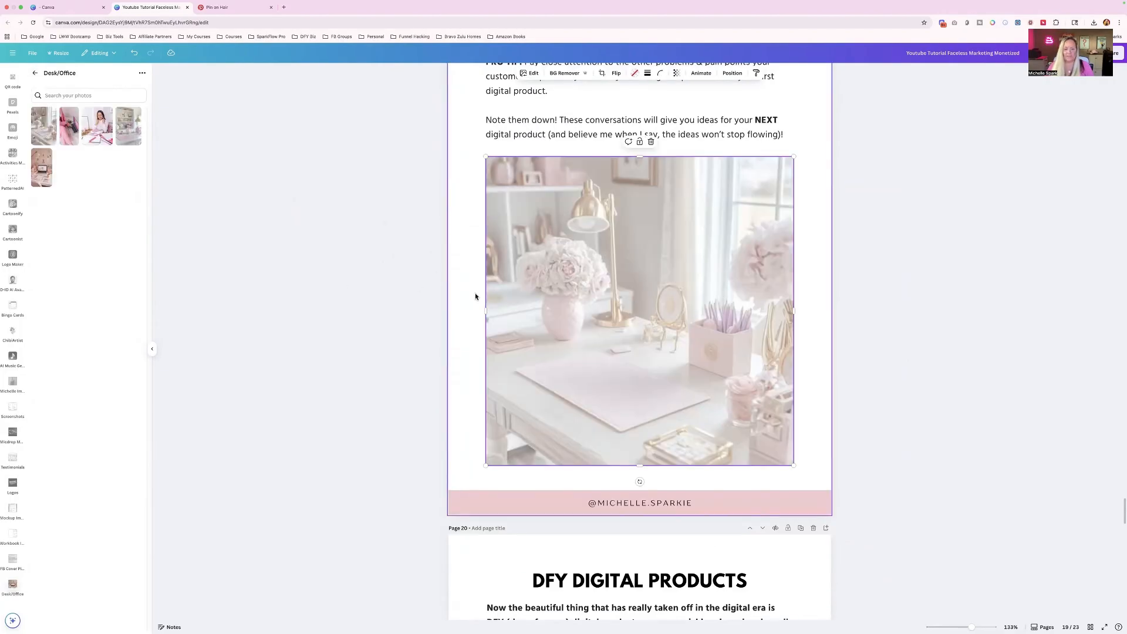
- Look through the ebook pages back to the cover to review the replaced photos and the remaining text colors
{"action": "scroll", "coordinate": [475, 295], "scroll_direction": "down", "scroll_amount": 20}
{"action": "scroll", "coordinate": [476, 297], "scroll_direction": "up", "scroll_amount": 20}
{"action": "scroll", "coordinate": [476, 296], "scroll_direction": "up", "scroll_amount": 20}
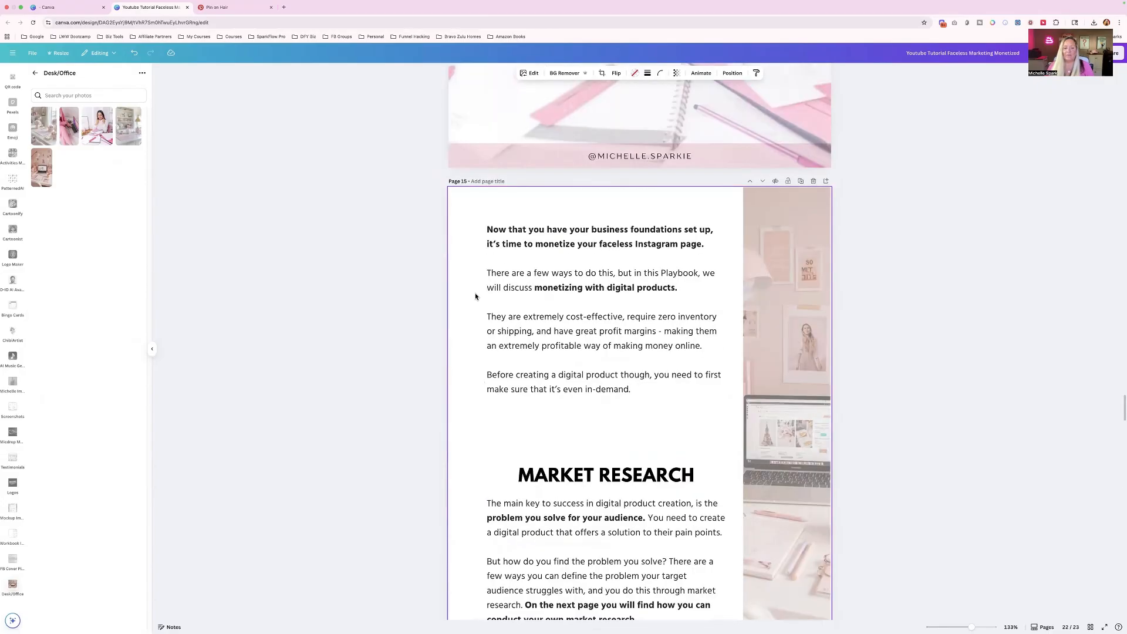
{"action": "scroll", "coordinate": [476, 297], "scroll_direction": "up", "scroll_amount": 20}
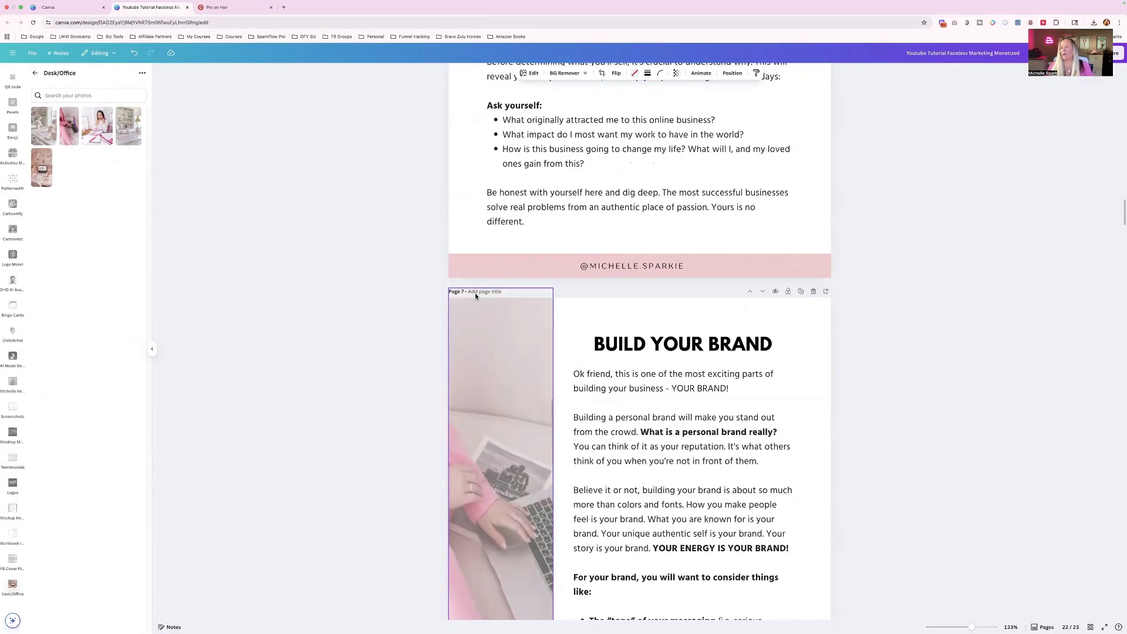
{"action": "scroll", "coordinate": [476, 296], "scroll_direction": "up", "scroll_amount": 20}
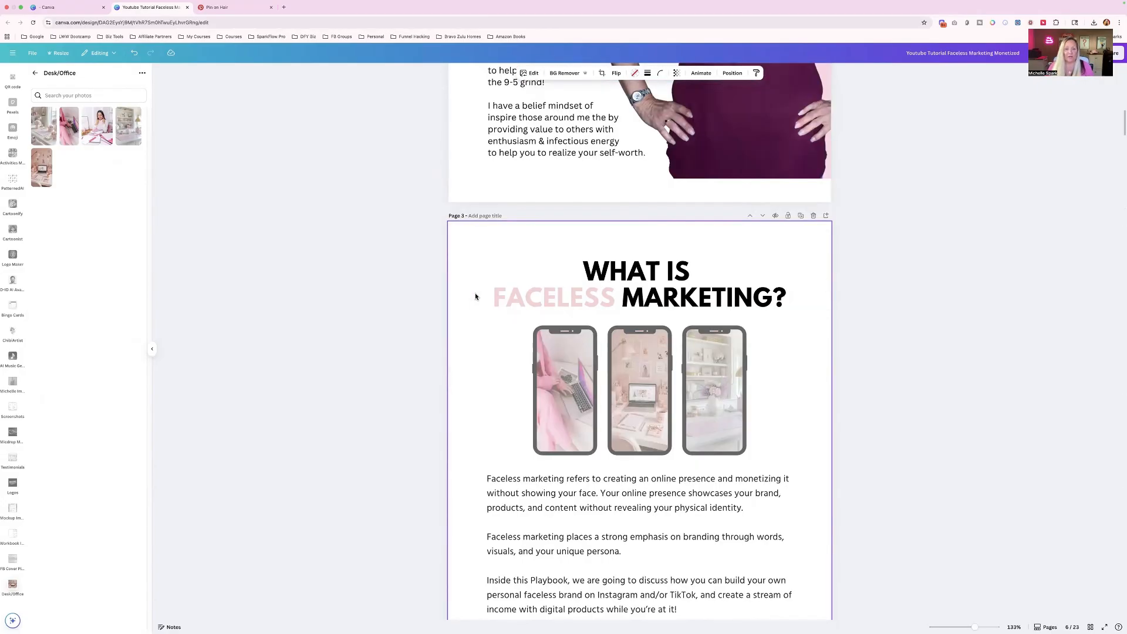
{"action": "scroll", "coordinate": [475, 296], "scroll_direction": "up", "scroll_amount": 15}
{"action": "scroll", "coordinate": [476, 297], "scroll_direction": "down", "scroll_amount": 3}
{"action": "scroll", "coordinate": [476, 297], "scroll_direction": "up", "scroll_amount": 3}
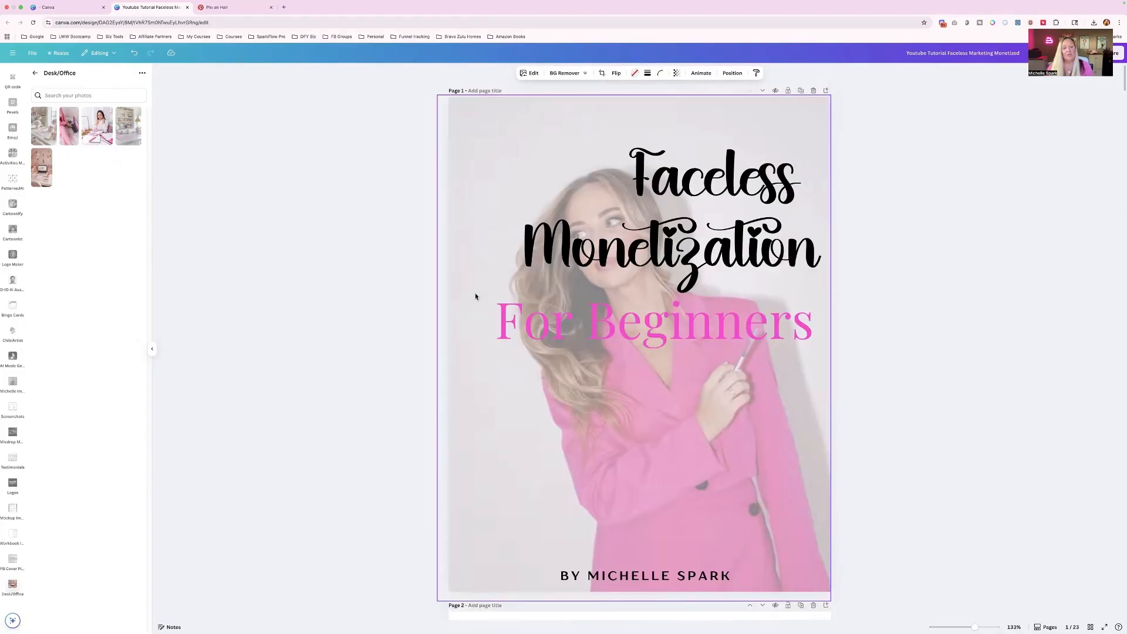
{"action": "scroll", "coordinate": [476, 297], "scroll_direction": "down", "scroll_amount": 14}
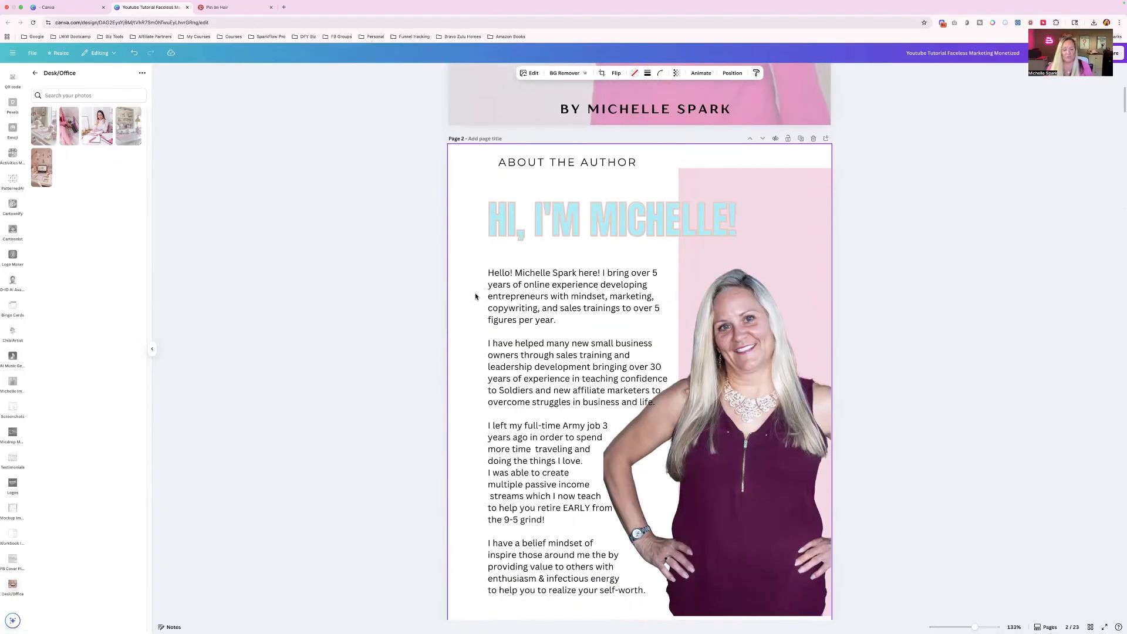
- Recolor the word FACELESS in the page 3 heading to the default violet and apply the change across all pages
{"action": "scroll", "coordinate": [489, 287], "scroll_direction": "down", "scroll_amount": 3}
{"action": "left_click", "coordinate": [521, 209]}
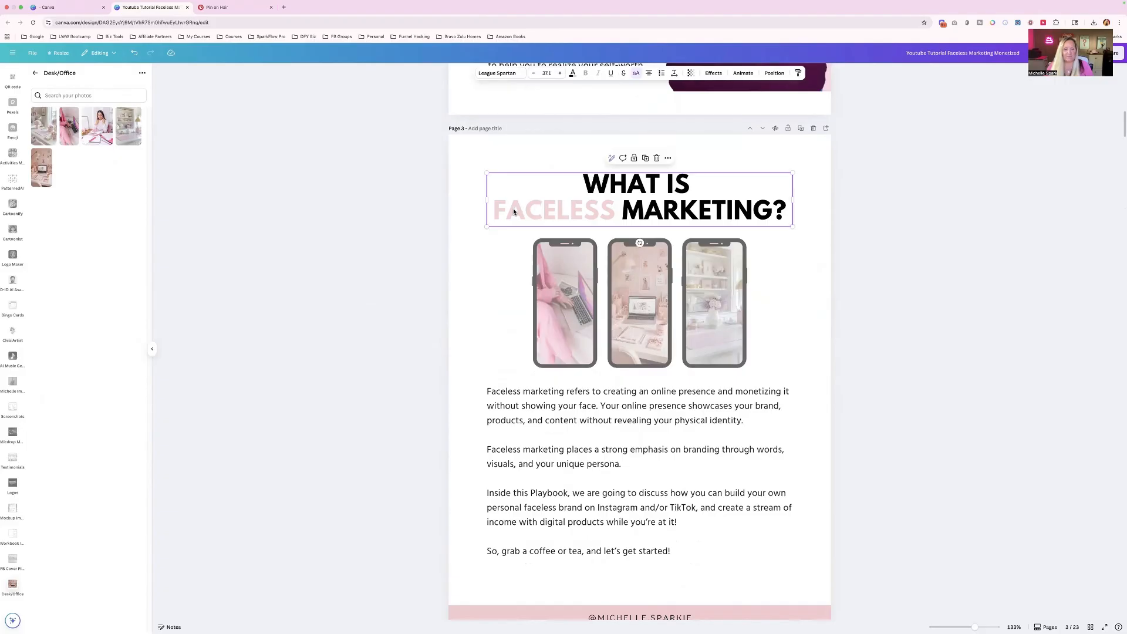
{"action": "left_click_drag", "start_coordinate": [522, 209], "coordinate": [613, 212]}
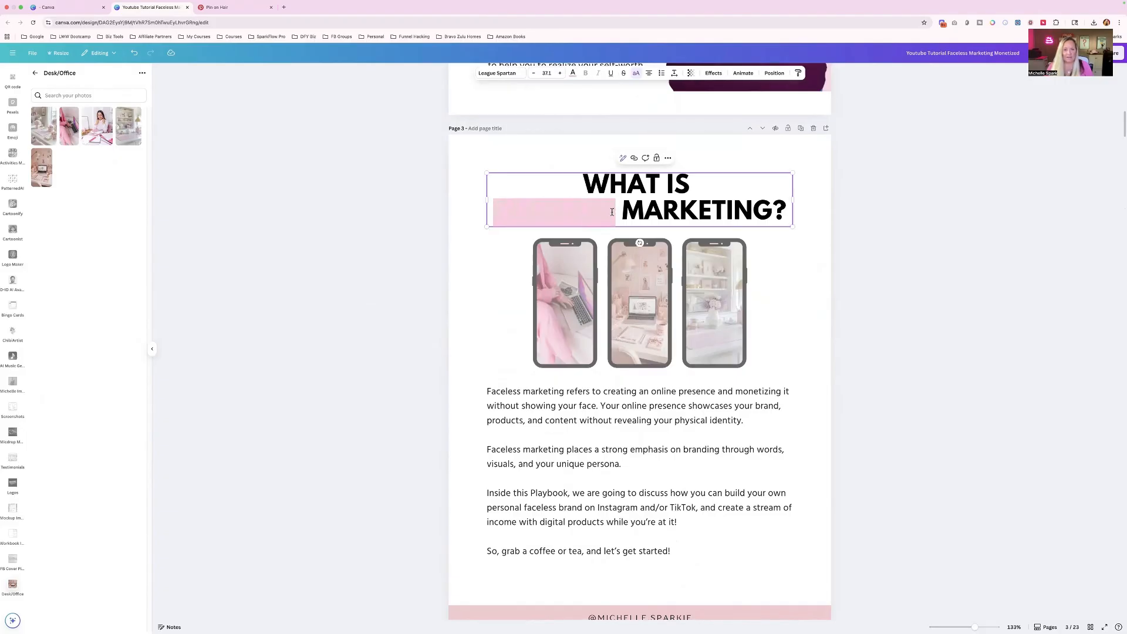
{"action": "left_click", "coordinate": [573, 74]}
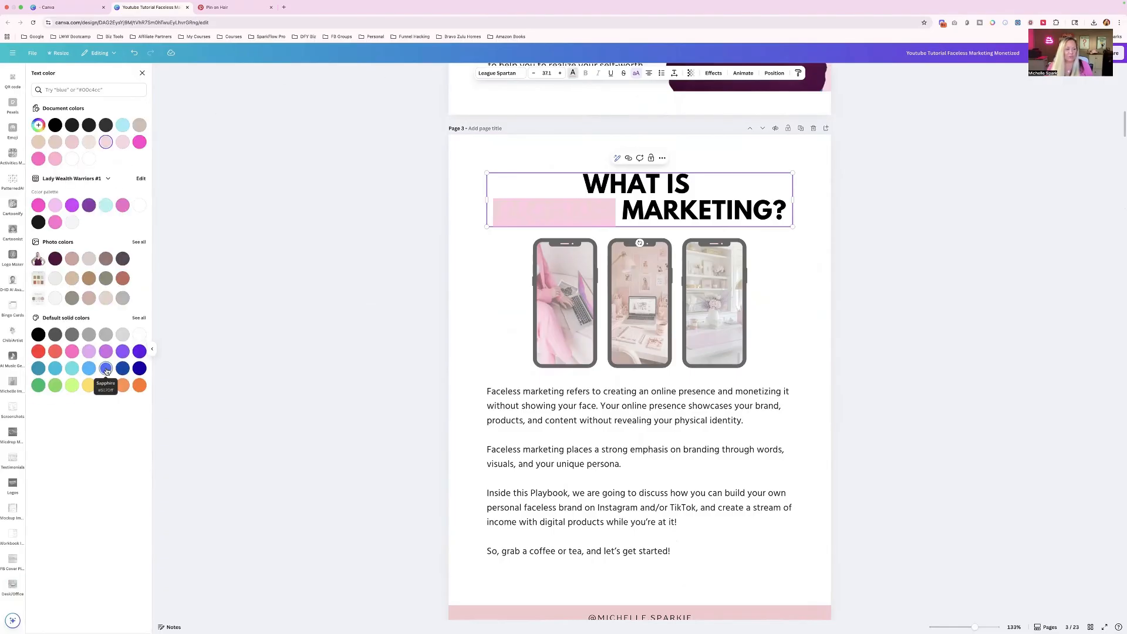
{"action": "left_click", "coordinate": [139, 352]}
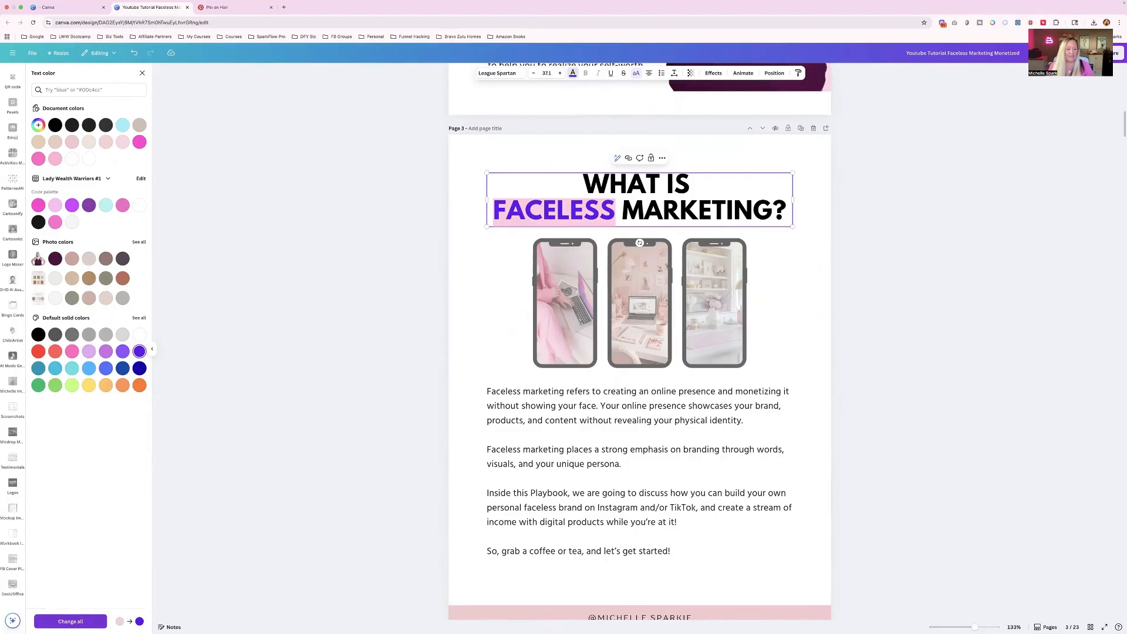
{"action": "left_click", "coordinate": [71, 622]}
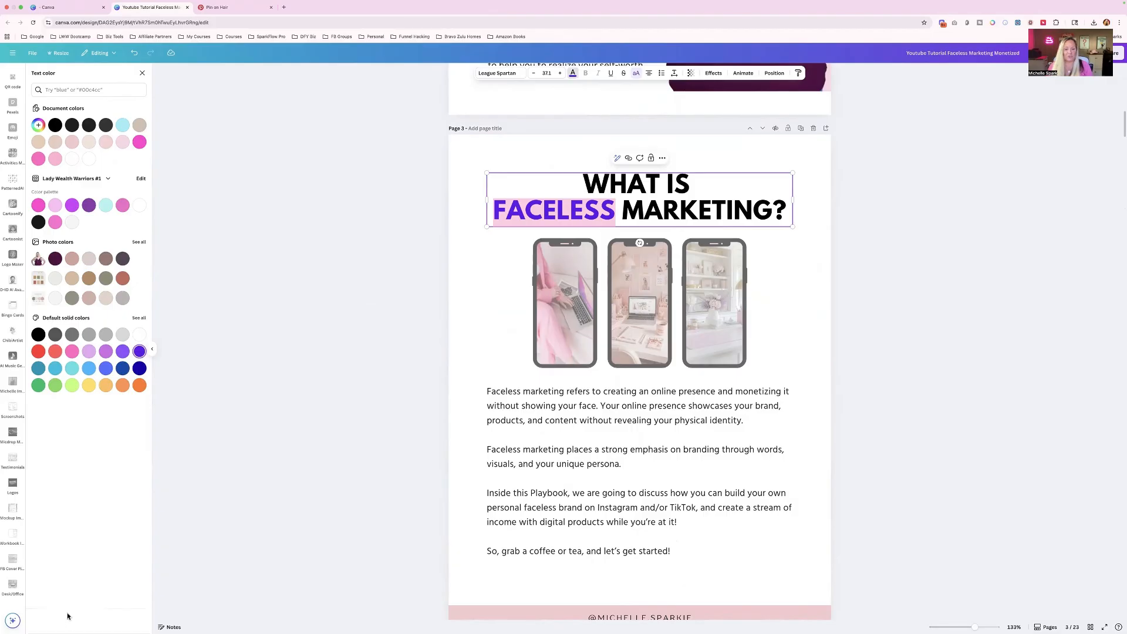
- Scan the pages from page 3 to chapter 3 and back for text affected by the document-wide color change
{"action": "scroll", "coordinate": [600, 374], "scroll_direction": "down", "scroll_amount": 20}
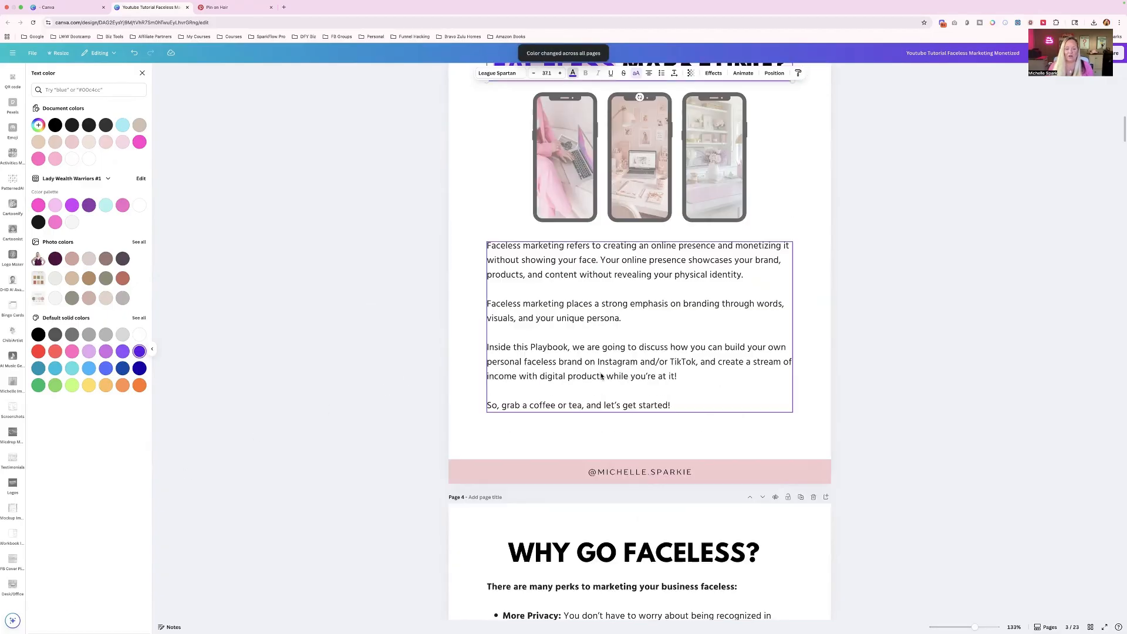
{"action": "scroll", "coordinate": [601, 376], "scroll_direction": "down", "scroll_amount": 7}
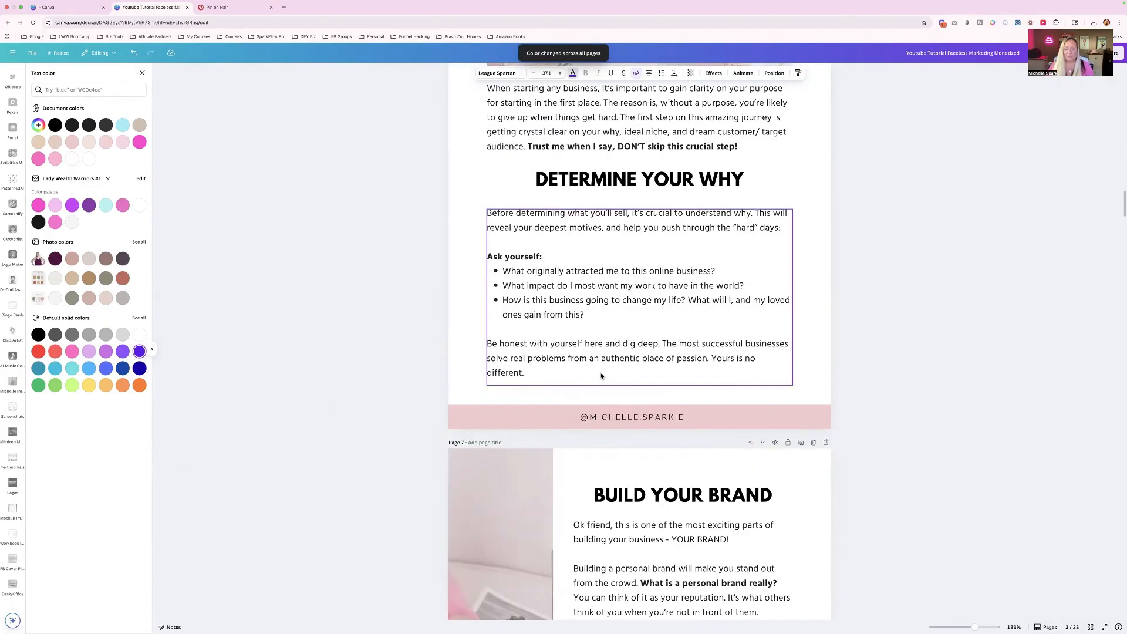
{"action": "scroll", "coordinate": [601, 376], "scroll_direction": "down", "scroll_amount": 20}
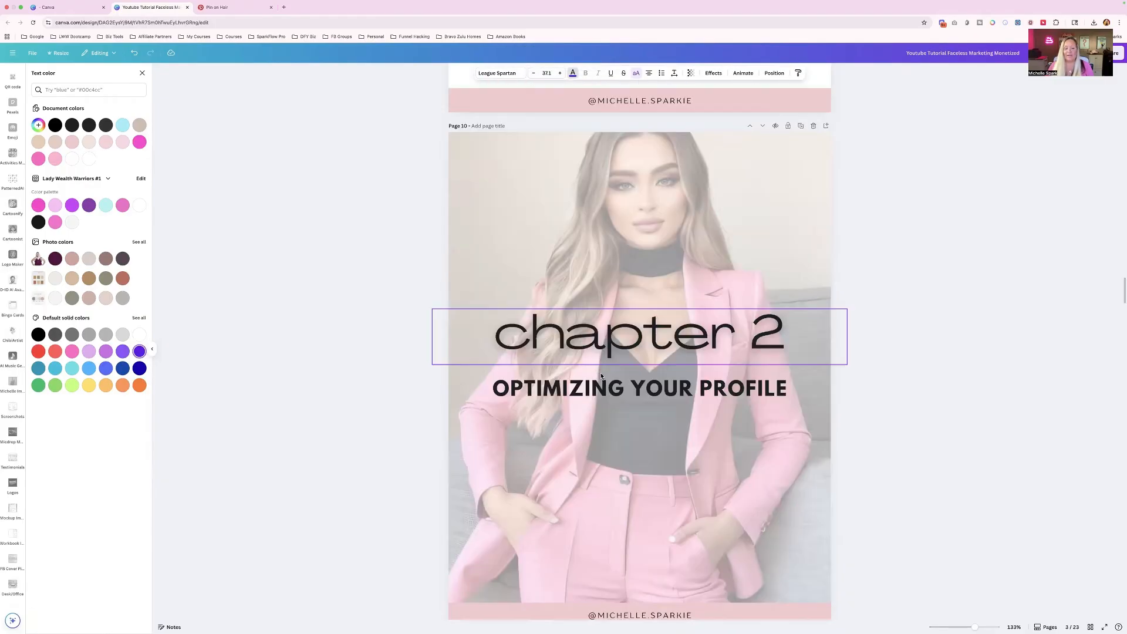
{"action": "scroll", "coordinate": [602, 377], "scroll_direction": "down", "scroll_amount": 15}
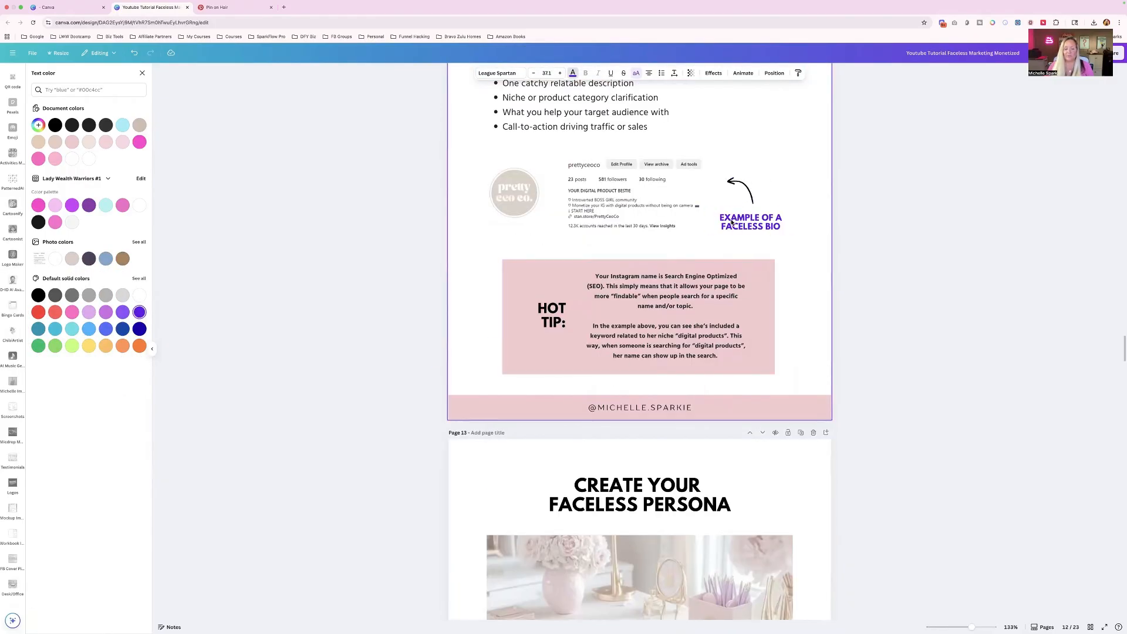
{"action": "scroll", "coordinate": [732, 222], "scroll_direction": "down", "scroll_amount": 1}
{"action": "scroll", "coordinate": [731, 222], "scroll_direction": "down", "scroll_amount": 17}
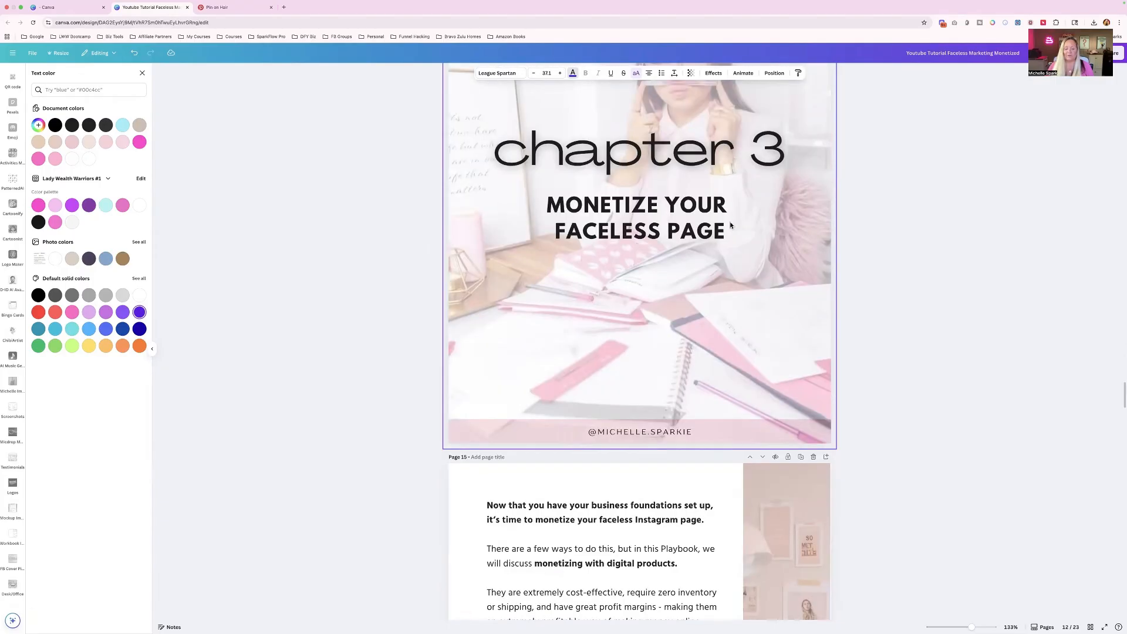
{"action": "scroll", "coordinate": [731, 223], "scroll_direction": "up", "scroll_amount": 17}
{"action": "scroll", "coordinate": [731, 225], "scroll_direction": "up", "scroll_amount": 20}
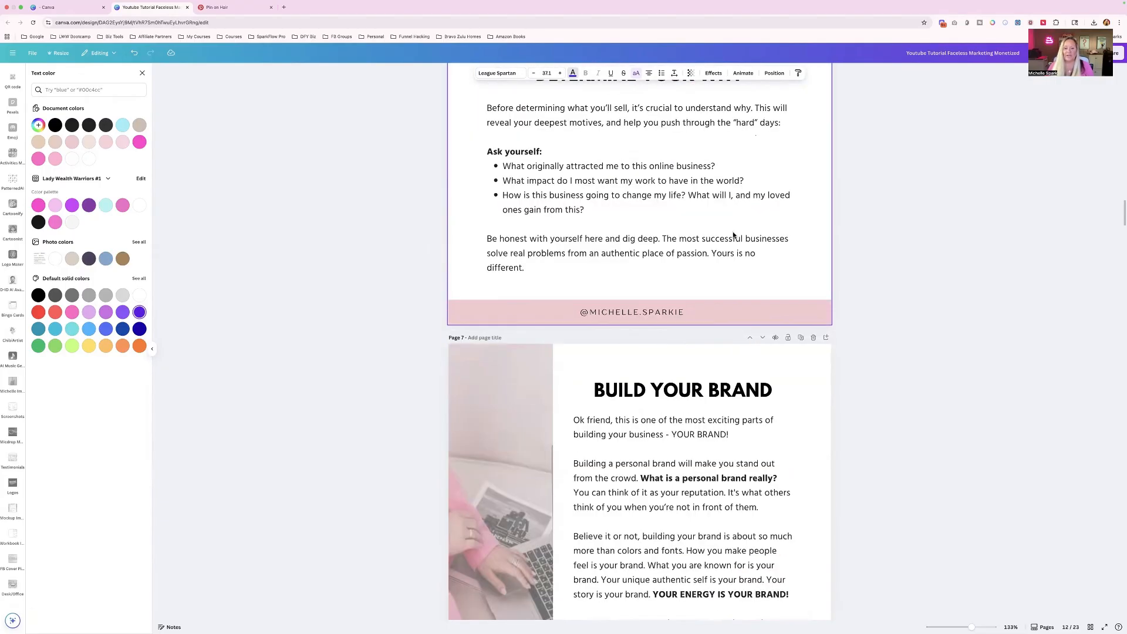
{"action": "scroll", "coordinate": [733, 235], "scroll_direction": "up", "scroll_amount": 20}
{"action": "scroll", "coordinate": [733, 235], "scroll_direction": "down", "scroll_amount": 6}
{"action": "scroll", "coordinate": [734, 235], "scroll_direction": "down", "scroll_amount": 9}
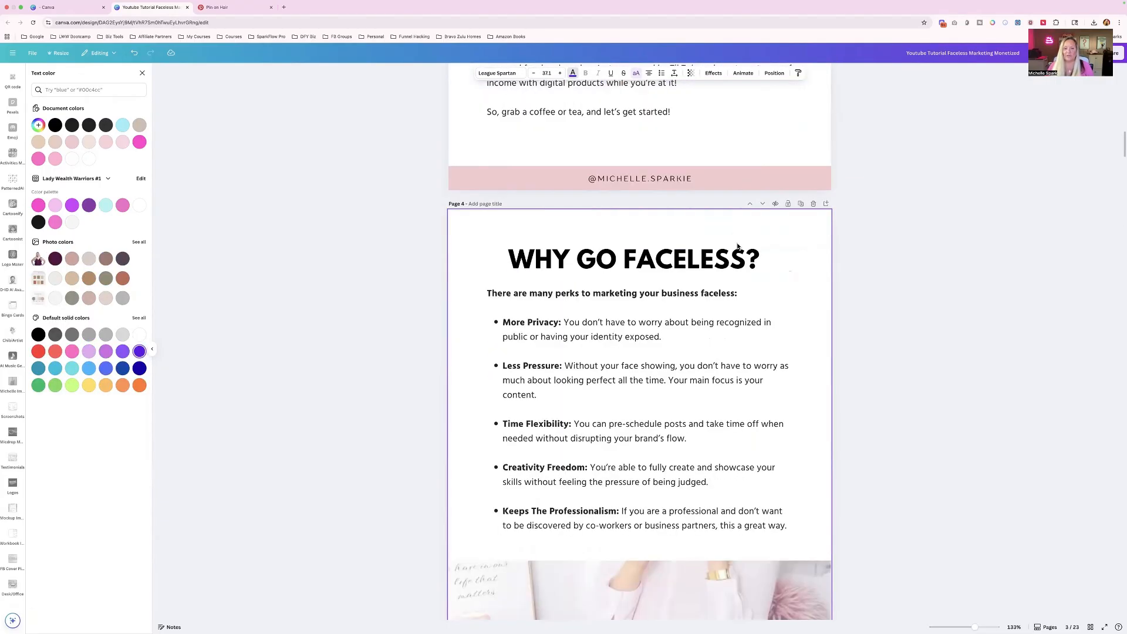
- Recolor the page 3 footer bar from the default solid colors, settling on light aqua blue, and apply the change across all pages
{"action": "scroll", "coordinate": [741, 223], "scroll_direction": "up", "scroll_amount": 1}
{"action": "left_click", "coordinate": [743, 213]}
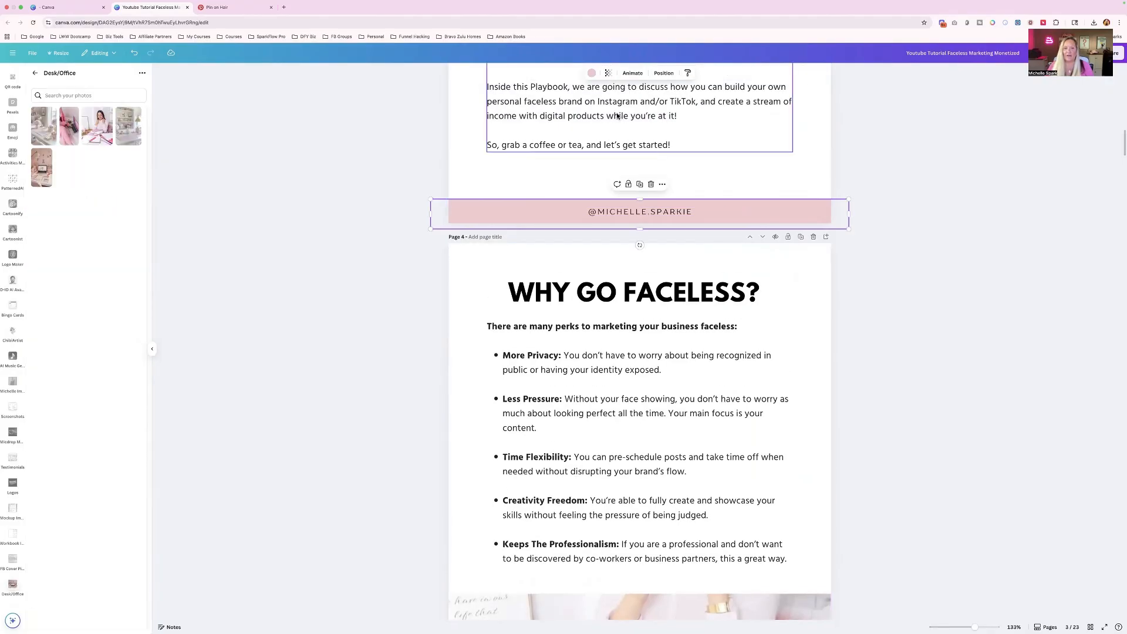
{"action": "left_click", "coordinate": [592, 73]}
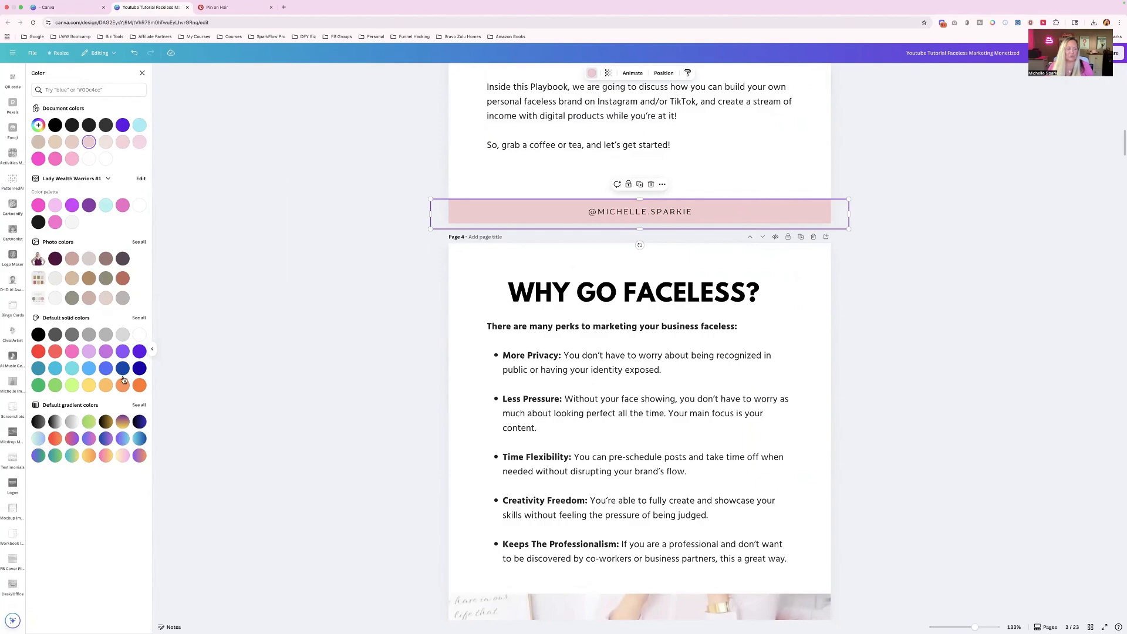
{"action": "left_click", "coordinate": [139, 368]}
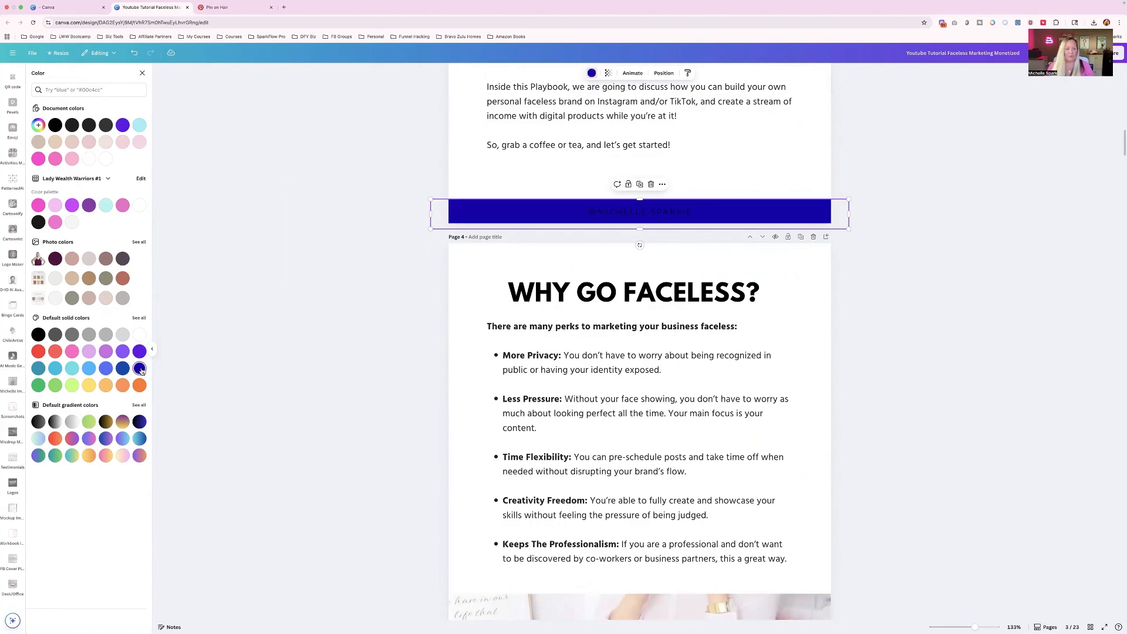
{"action": "left_click", "coordinate": [55, 369]}
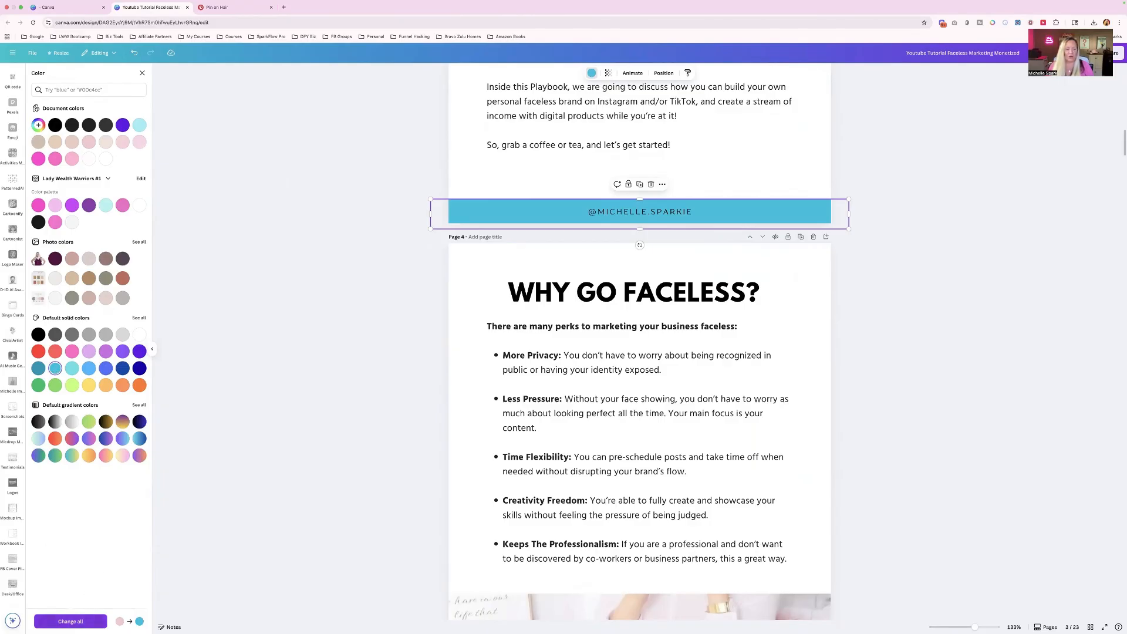
{"action": "left_click", "coordinate": [71, 621]}
- Check the footer bars across the pages and select the Faceless Monetization title on the cover
{"action": "scroll", "coordinate": [552, 448], "scroll_direction": "down", "scroll_amount": 15}
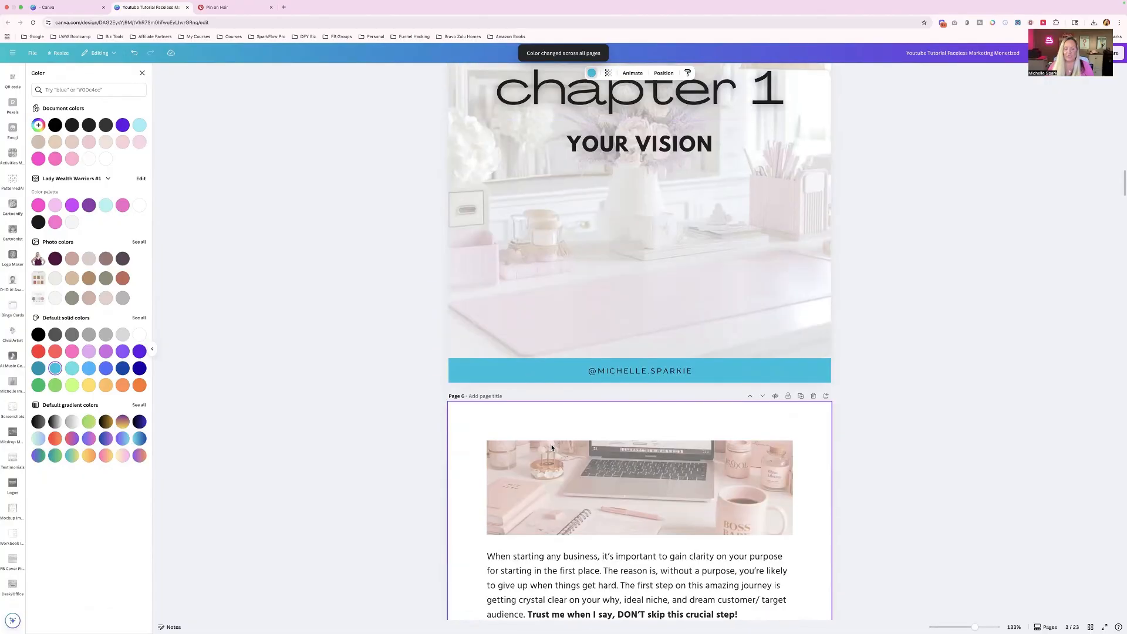
{"action": "scroll", "coordinate": [552, 448], "scroll_direction": "down", "scroll_amount": 8}
{"action": "scroll", "coordinate": [553, 452], "scroll_direction": "up", "scroll_amount": 20}
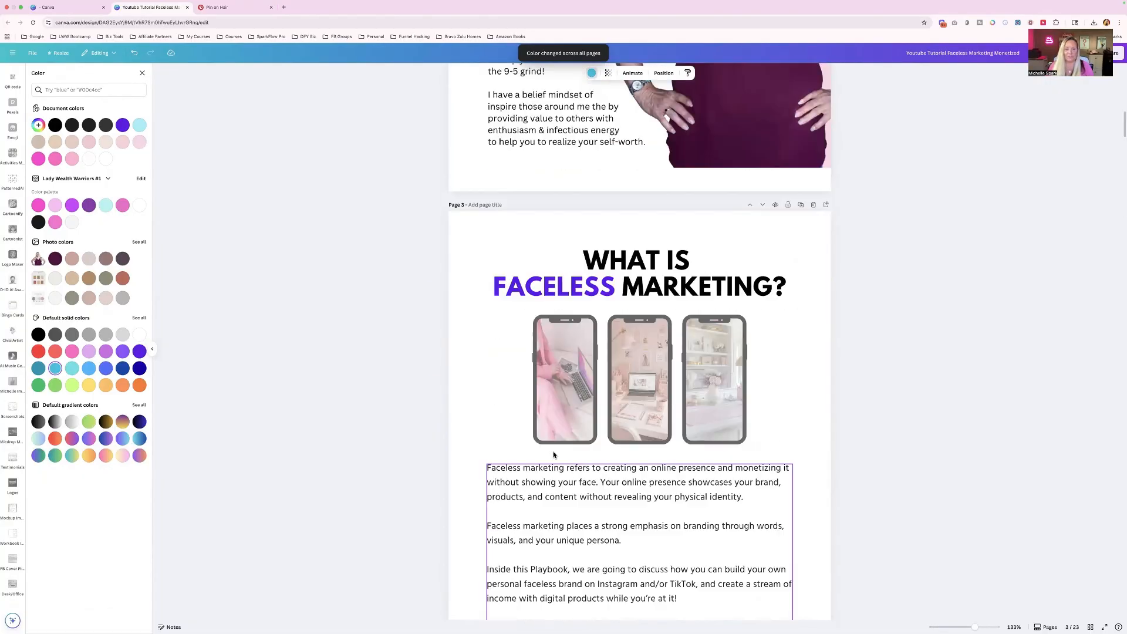
{"action": "scroll", "coordinate": [554, 454], "scroll_direction": "up", "scroll_amount": 12}
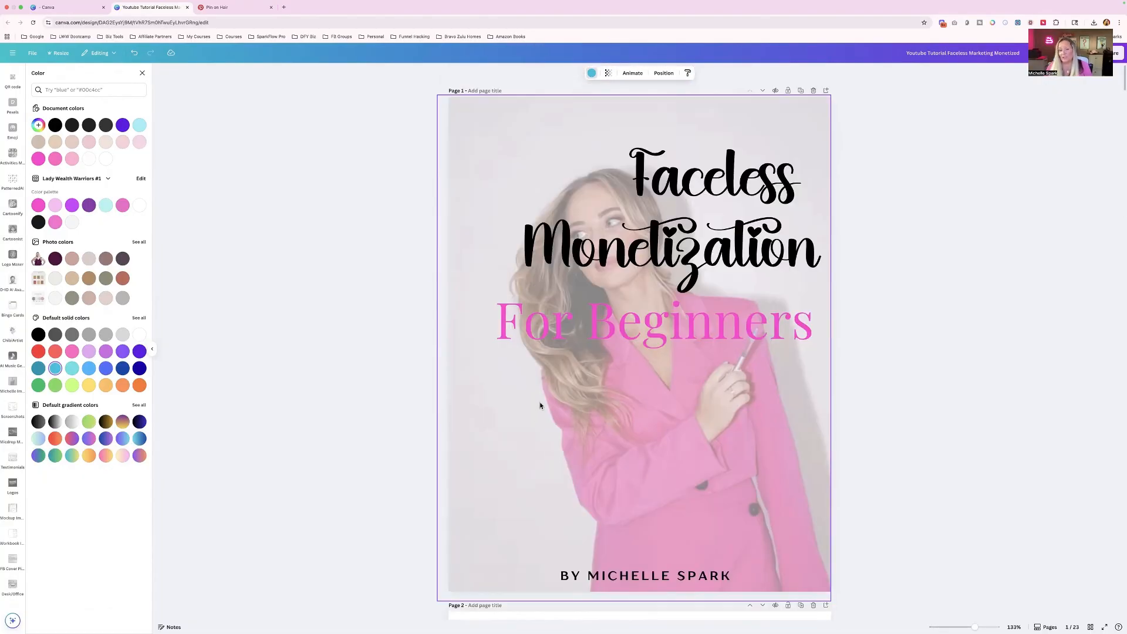
{"action": "left_click", "coordinate": [633, 235]}
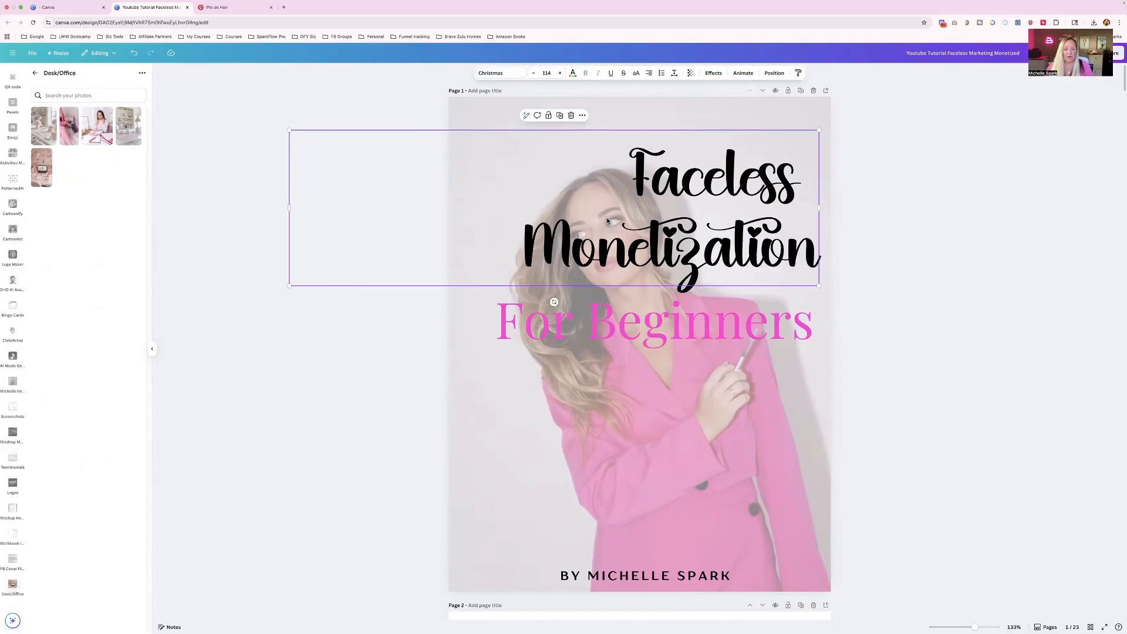
- Try several fonts on the cover's For Beginners subtitle, including CS Rocky Sans, Horizon and Wedges, and settle on Quicksand
{"action": "left_click", "coordinate": [612, 333]}
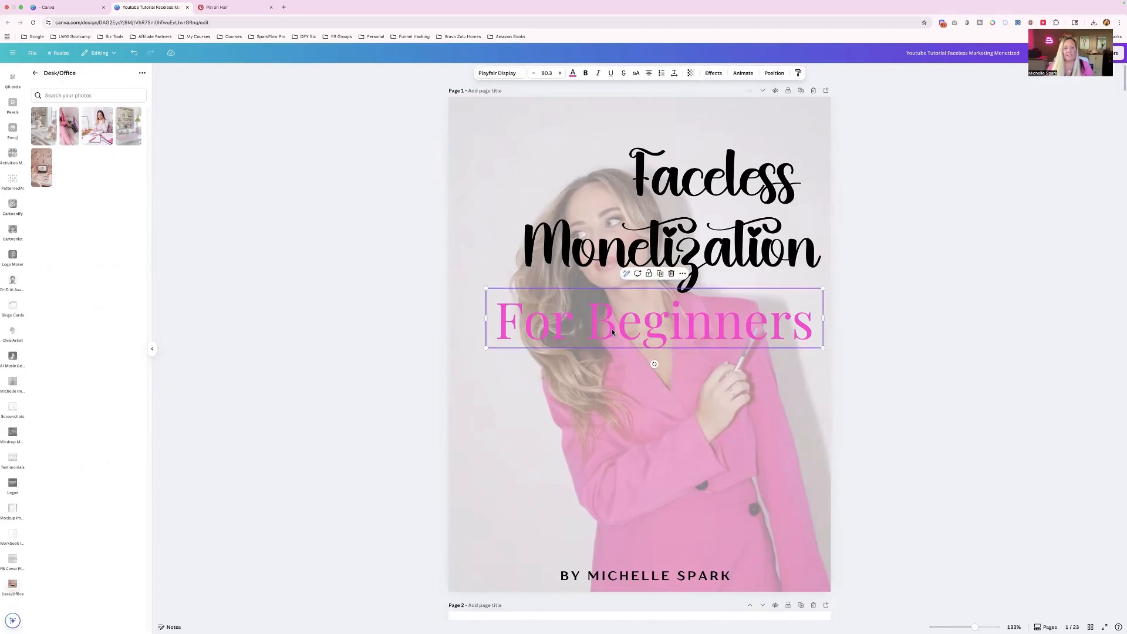
{"action": "left_click", "coordinate": [497, 74]}
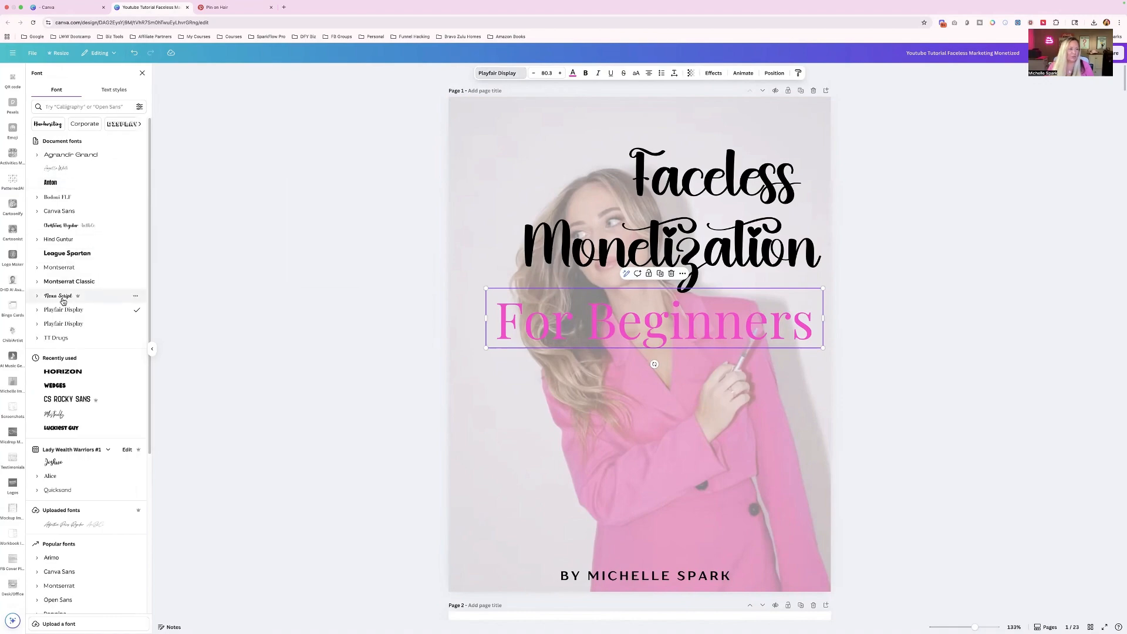
{"action": "left_click", "coordinate": [68, 400]}
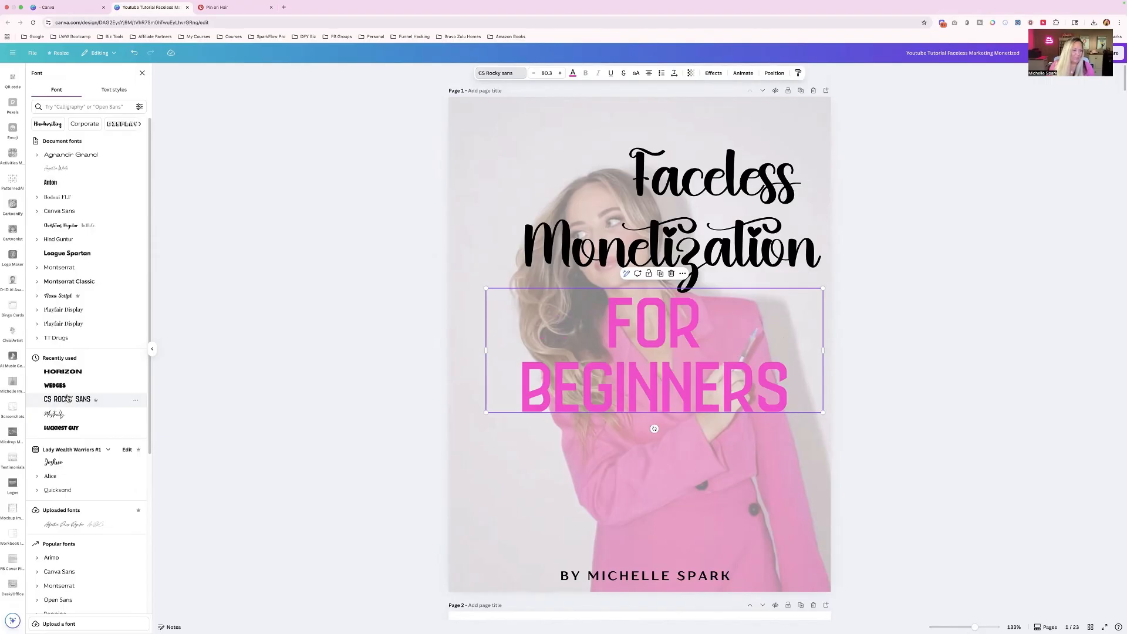
{"action": "left_click", "coordinate": [62, 372]}
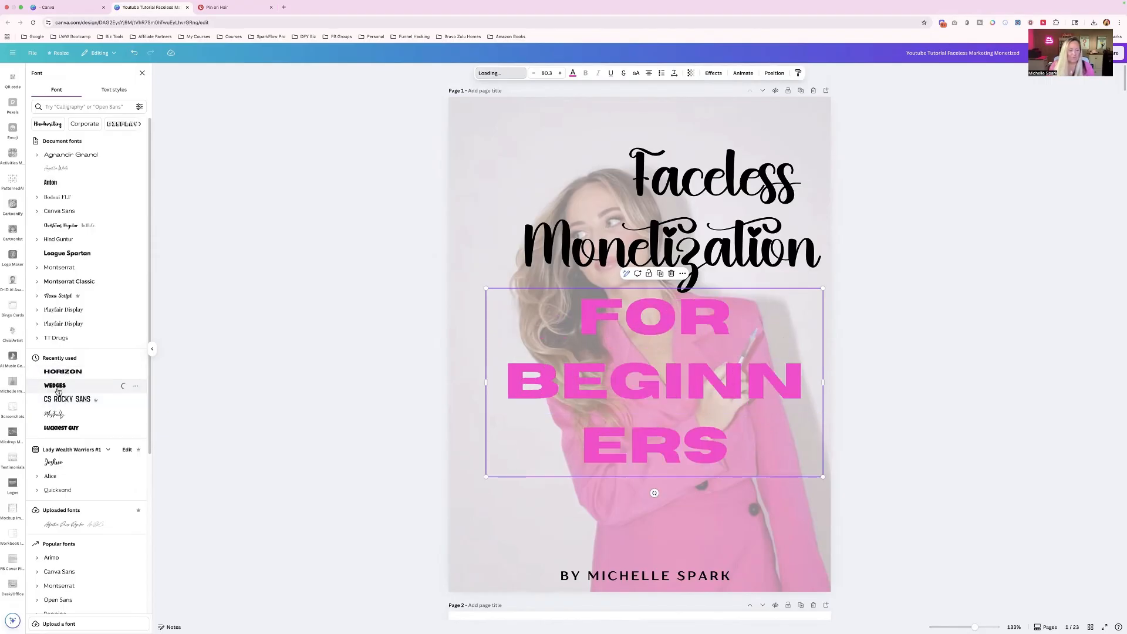
{"action": "left_click", "coordinate": [60, 385]}
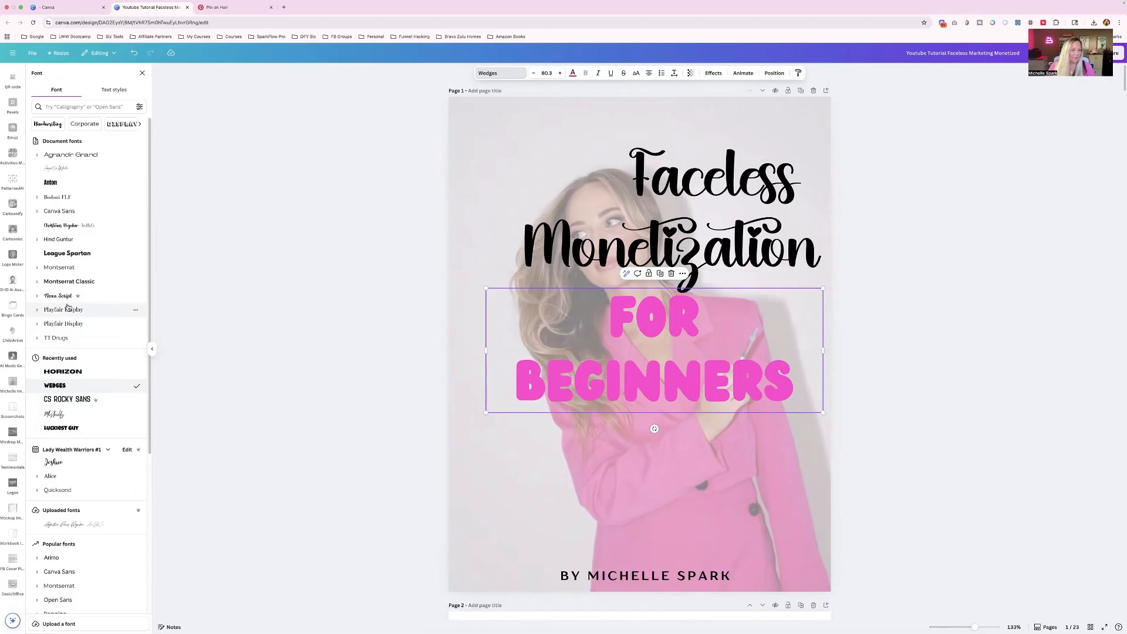
{"action": "left_click", "coordinate": [81, 296]}
{"action": "left_click", "coordinate": [59, 492]}
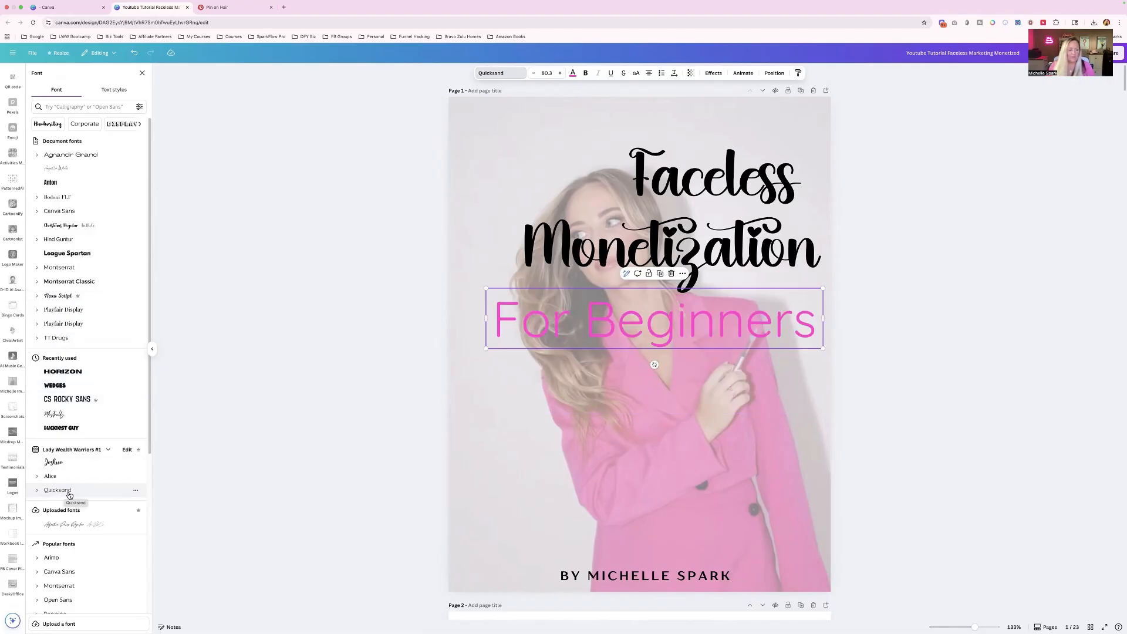
- Change the page 3 heading's font to Luckiest Guy and apply it in place of League Spartan across the whole design
{"action": "scroll", "coordinate": [587, 329], "scroll_direction": "down", "scroll_amount": 5}
{"action": "scroll", "coordinate": [587, 329], "scroll_direction": "down", "scroll_amount": 15}
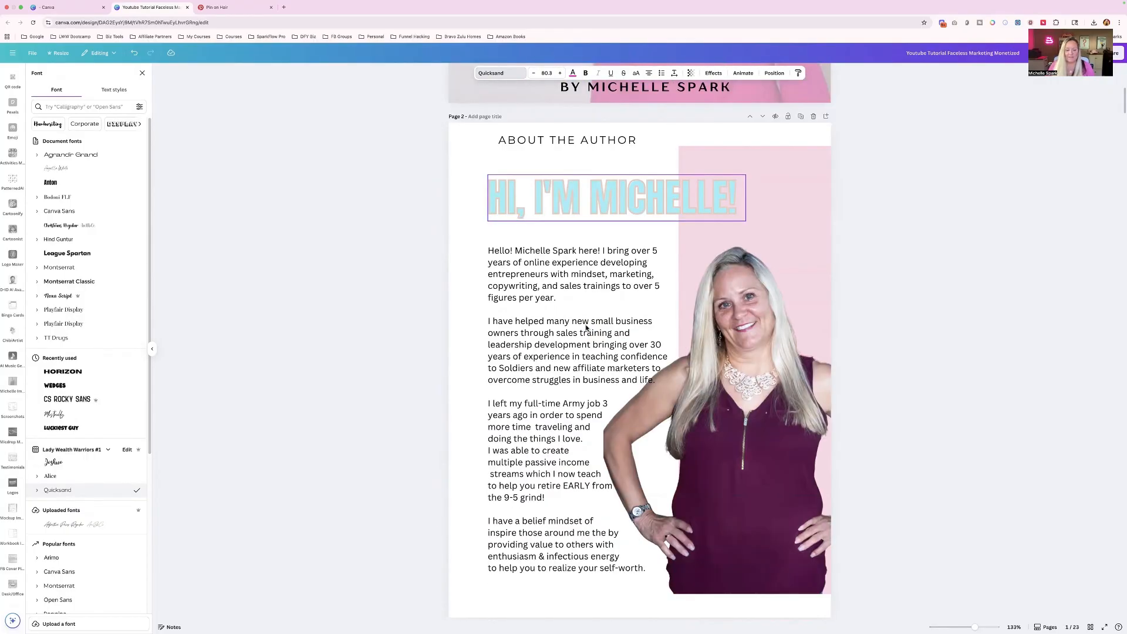
{"action": "left_click", "coordinate": [656, 257]}
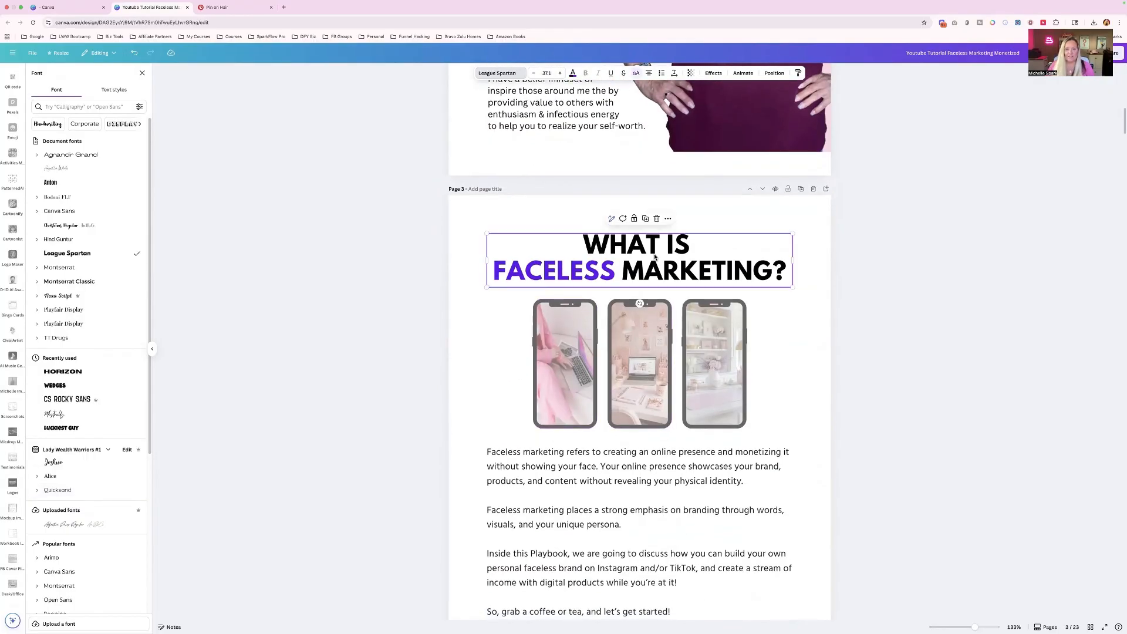
{"action": "left_click_drag", "start_coordinate": [585, 243], "coordinate": [795, 277]}
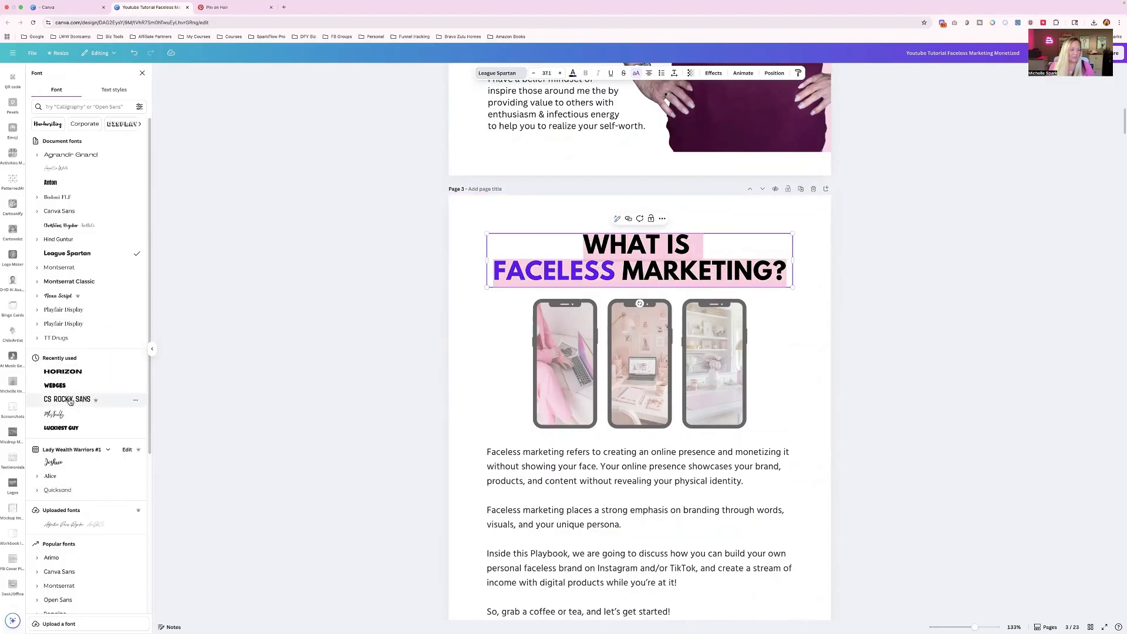
{"action": "left_click", "coordinate": [67, 429]}
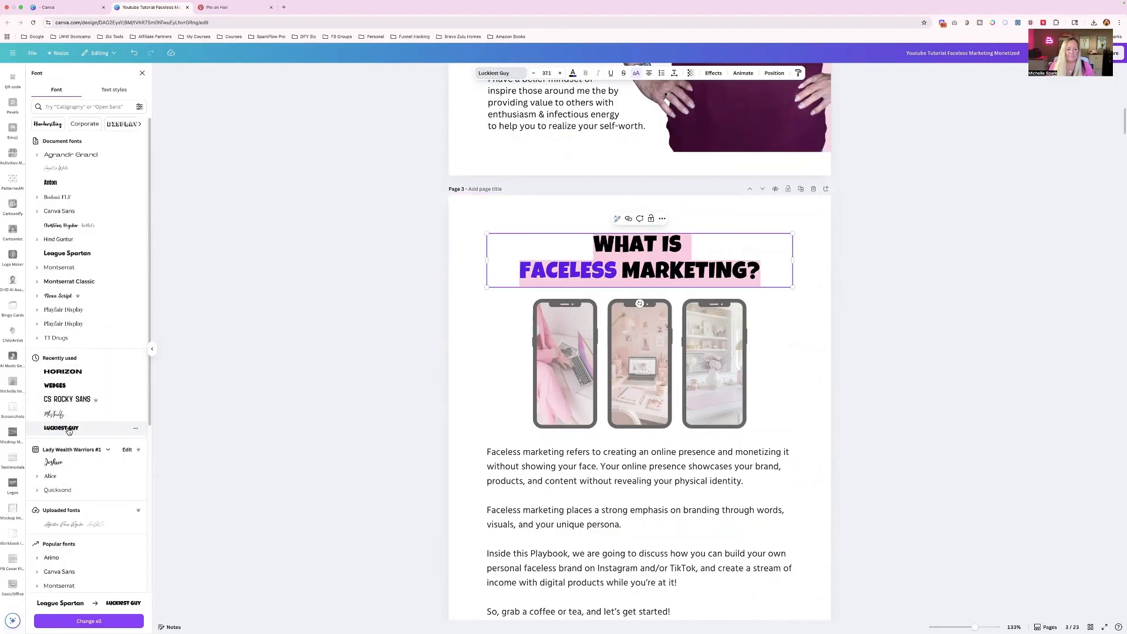
{"action": "left_click", "coordinate": [81, 623]}
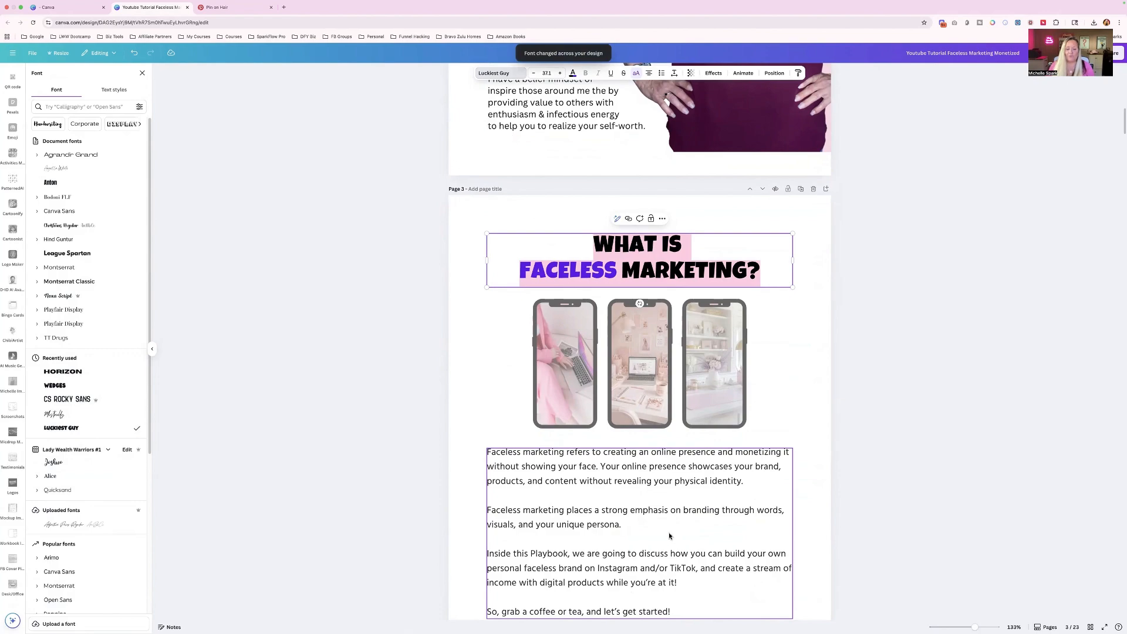
- Check the fonts of the page 4 heading, its body text and the cover's author line after the document-wide font change
{"action": "scroll", "coordinate": [670, 536], "scroll_direction": "down", "scroll_amount": 7}
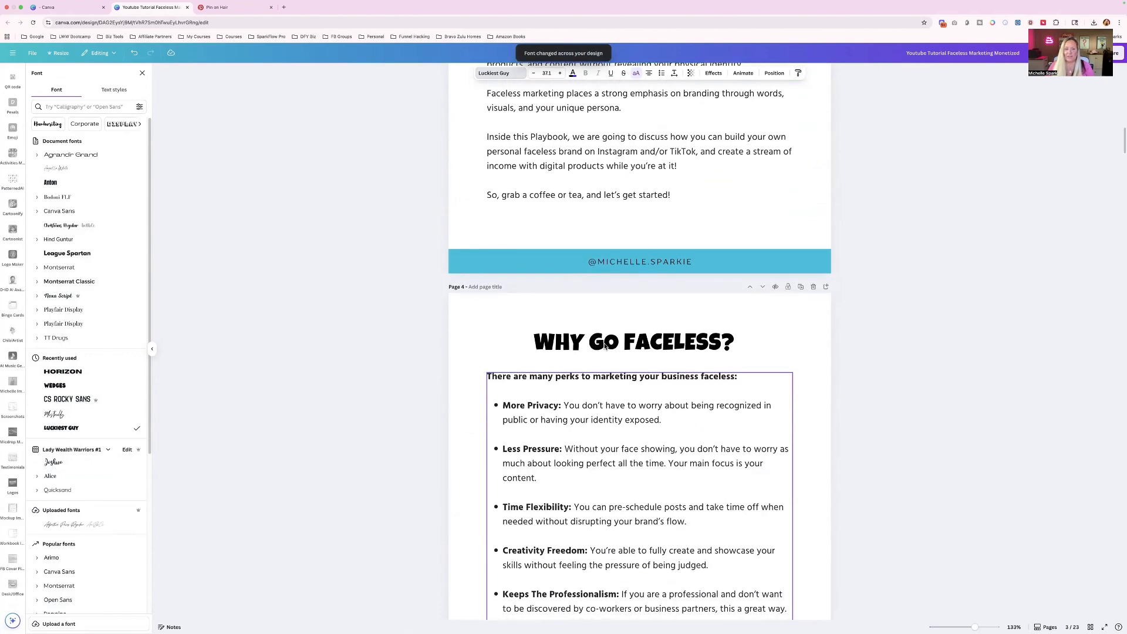
{"action": "left_click", "coordinate": [605, 347]}
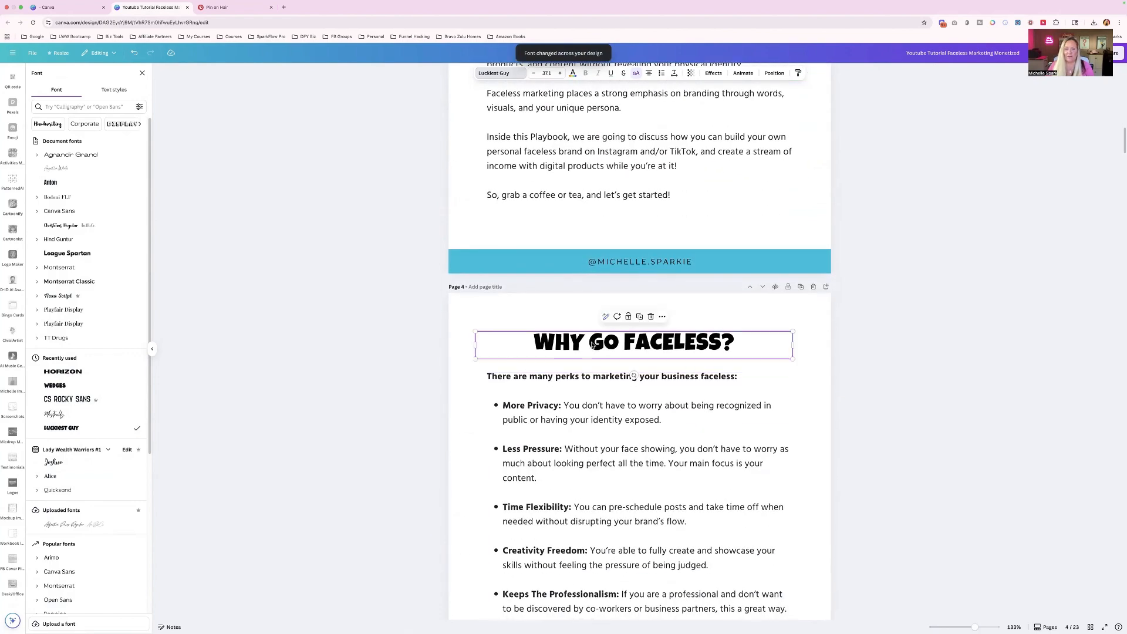
{"action": "left_click", "coordinate": [552, 410]}
{"action": "scroll", "coordinate": [553, 408], "scroll_direction": "down", "scroll_amount": 3}
{"action": "scroll", "coordinate": [554, 408], "scroll_direction": "up", "scroll_amount": 11}
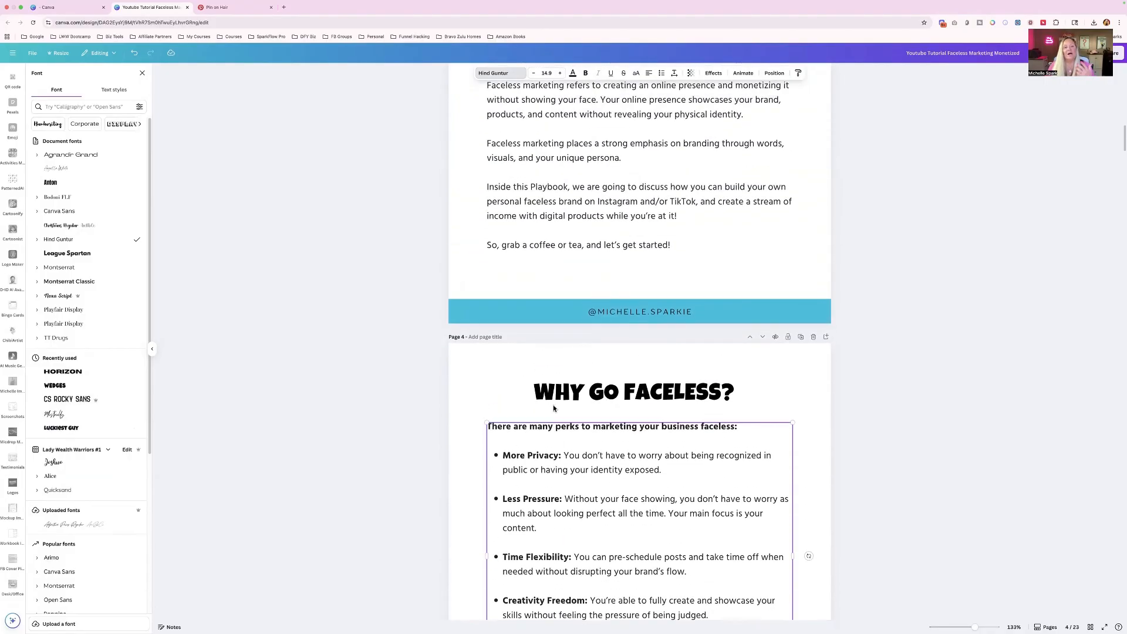
{"action": "scroll", "coordinate": [553, 409], "scroll_direction": "up", "scroll_amount": 12}
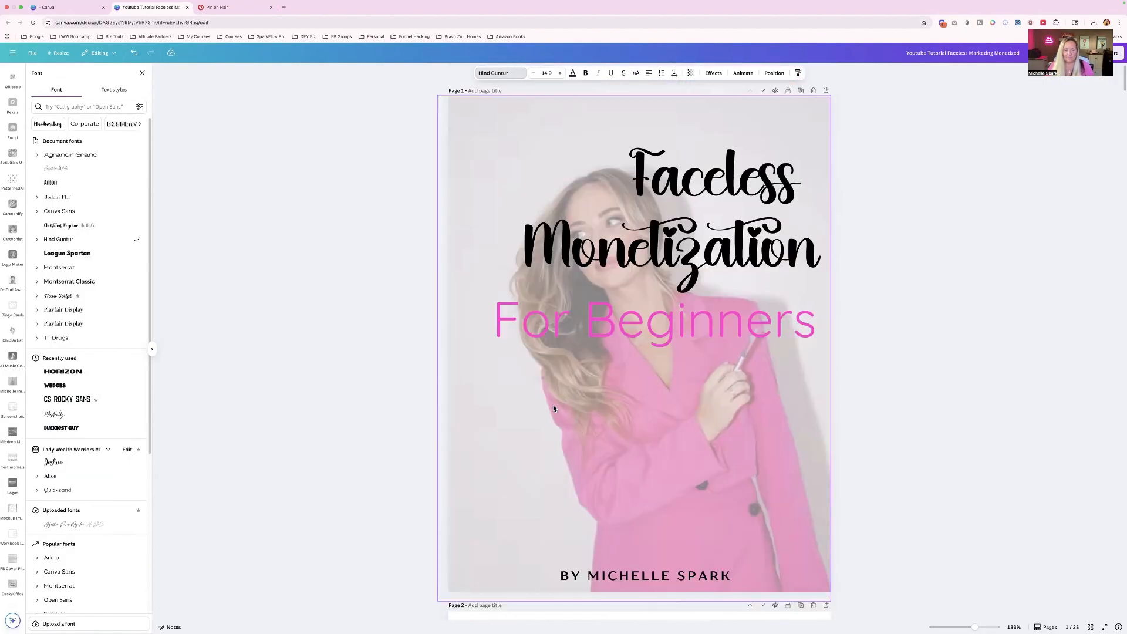
{"action": "scroll", "coordinate": [553, 409], "scroll_direction": "down", "scroll_amount": 3}
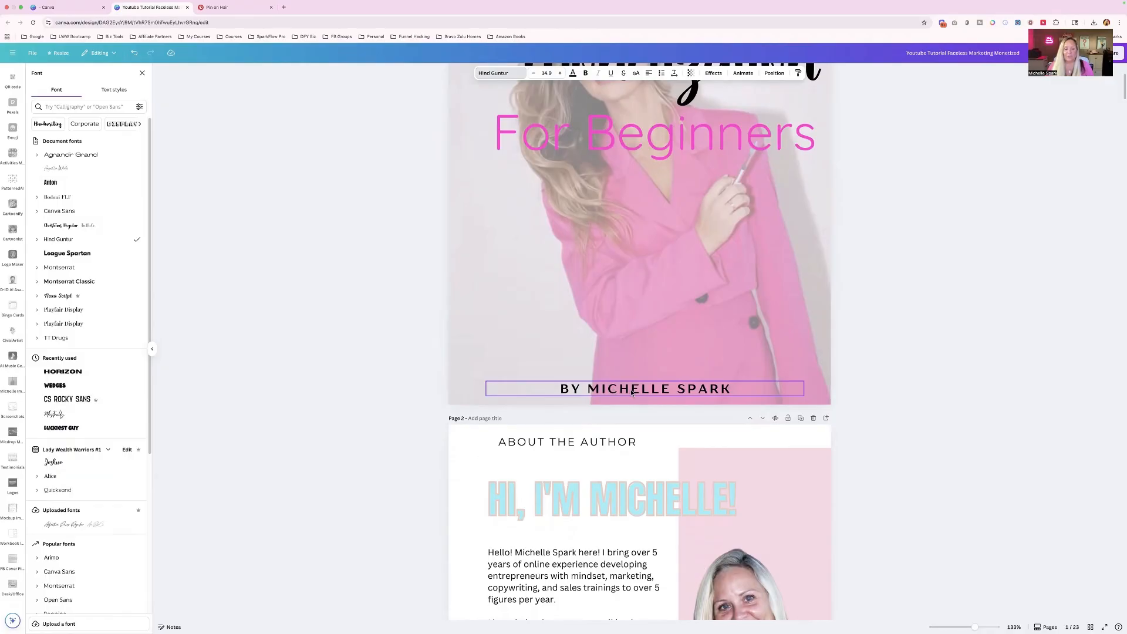
{"action": "left_click", "coordinate": [632, 393]}
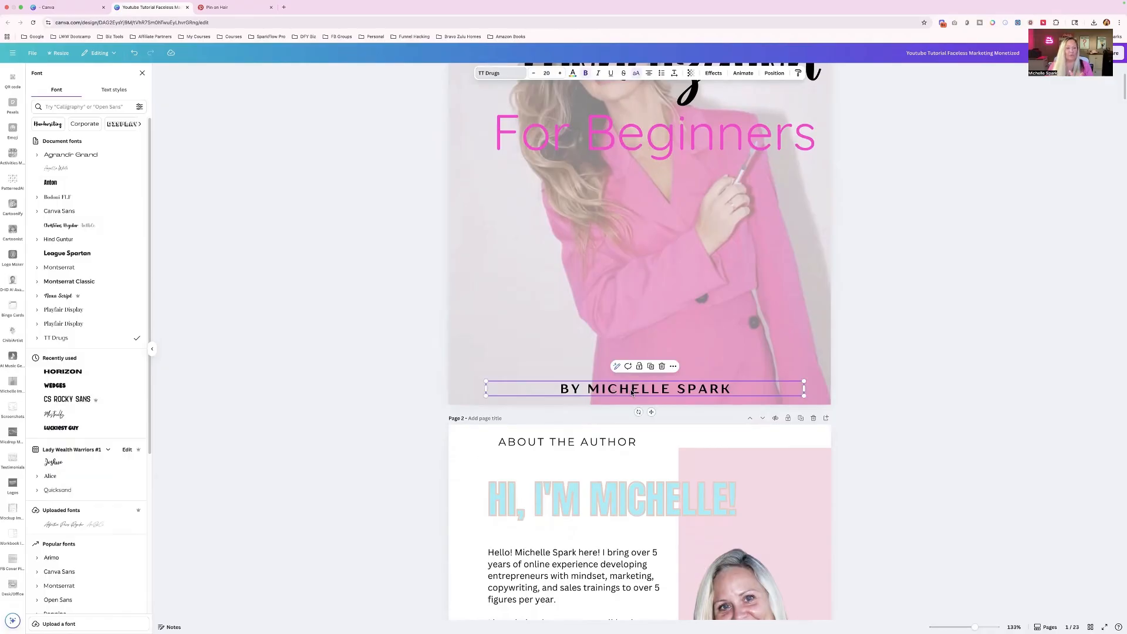
{"action": "left_click", "coordinate": [631, 391]}
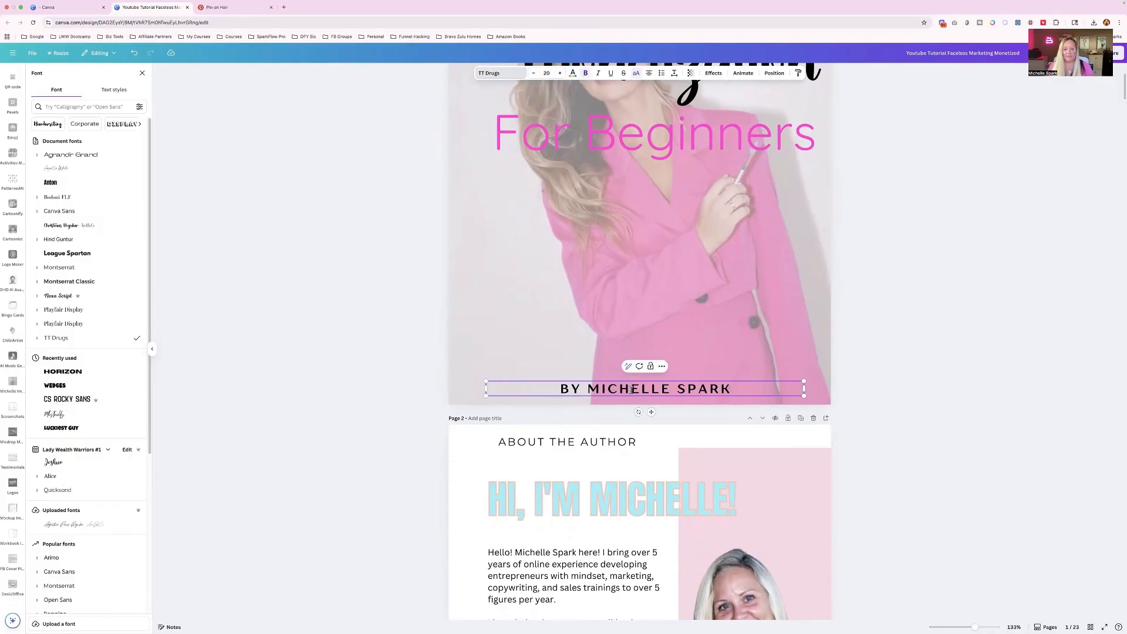
- Insert the logo from the Lady Wealth Warriors #1 brand kit onto the cover page
{"action": "scroll", "coordinate": [632, 390], "scroll_direction": "down", "scroll_amount": 15}
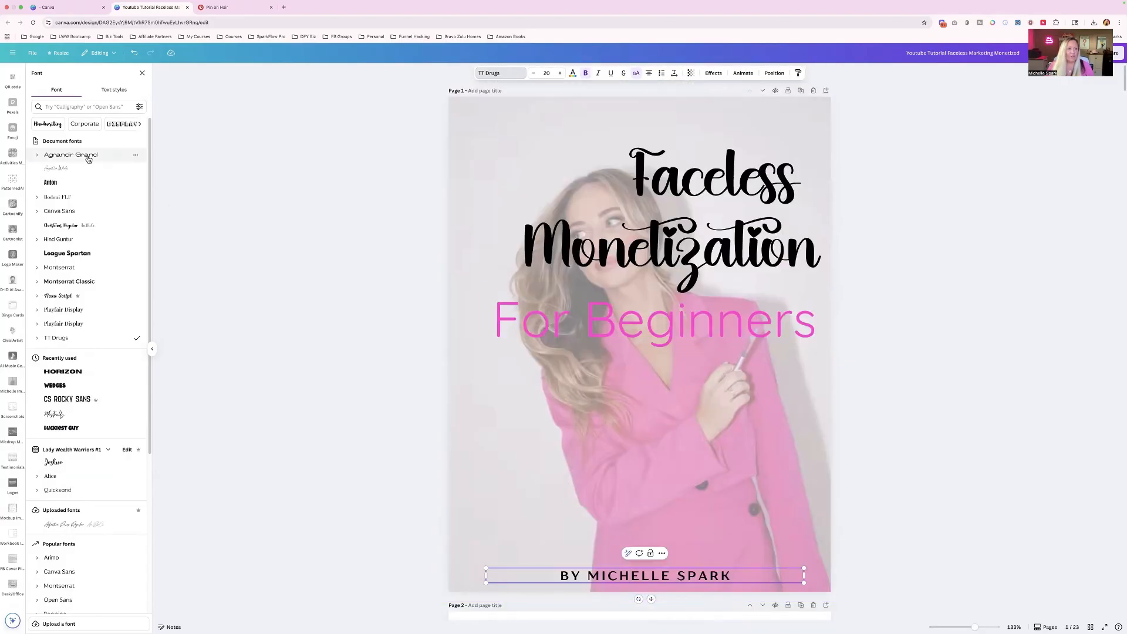
{"action": "scroll", "coordinate": [10, 114], "scroll_direction": "up", "scroll_amount": 2}
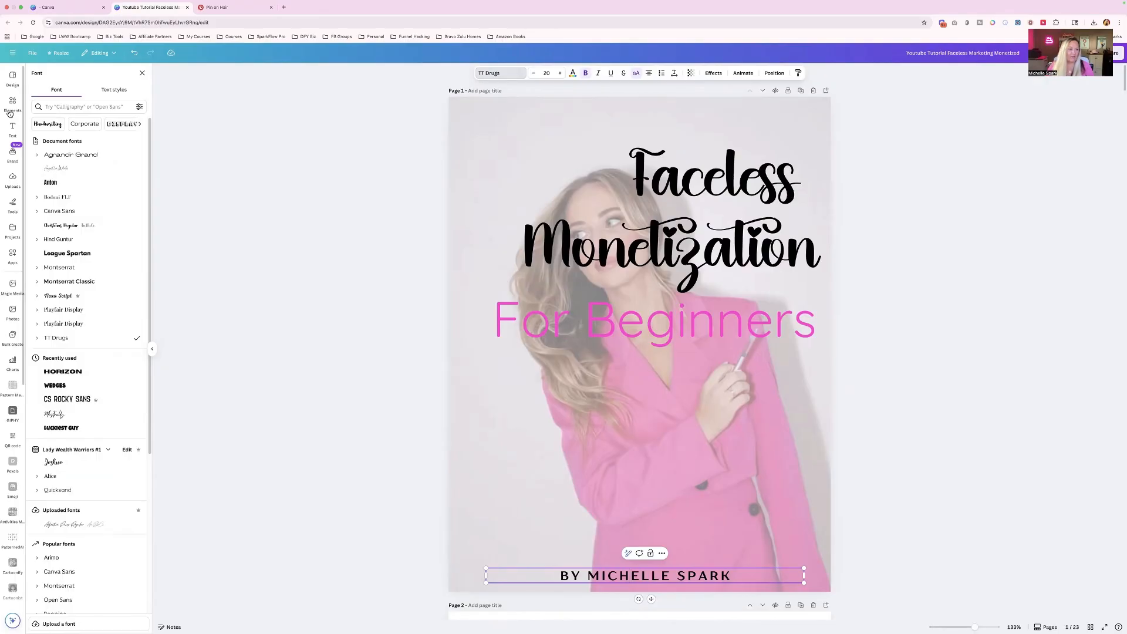
{"action": "left_click", "coordinate": [12, 154]}
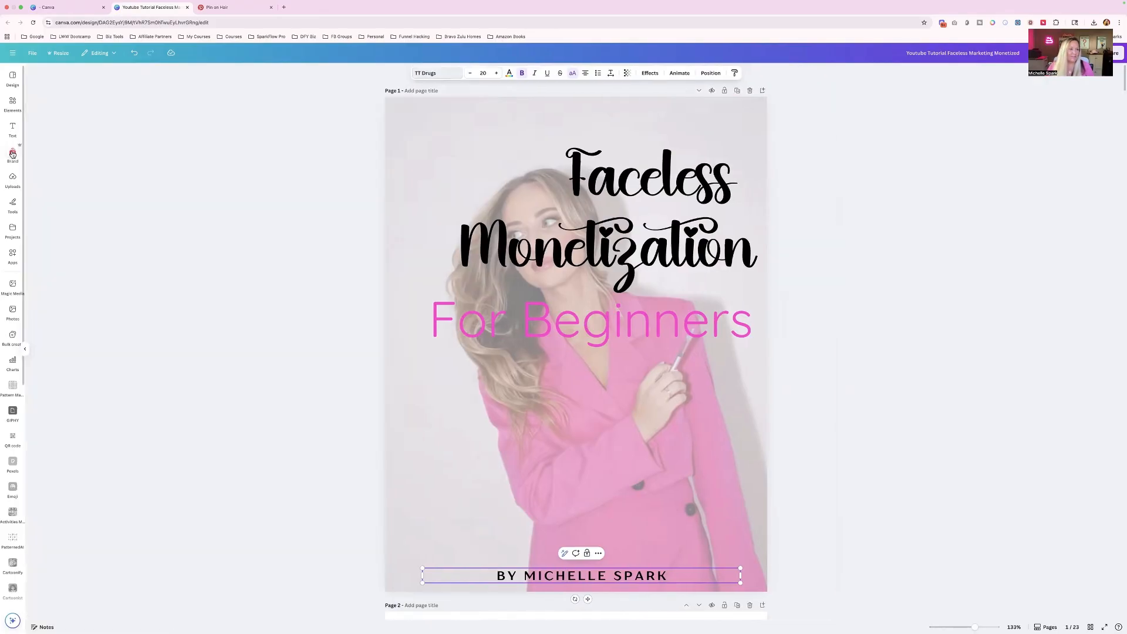
{"action": "left_click", "coordinate": [63, 119]}
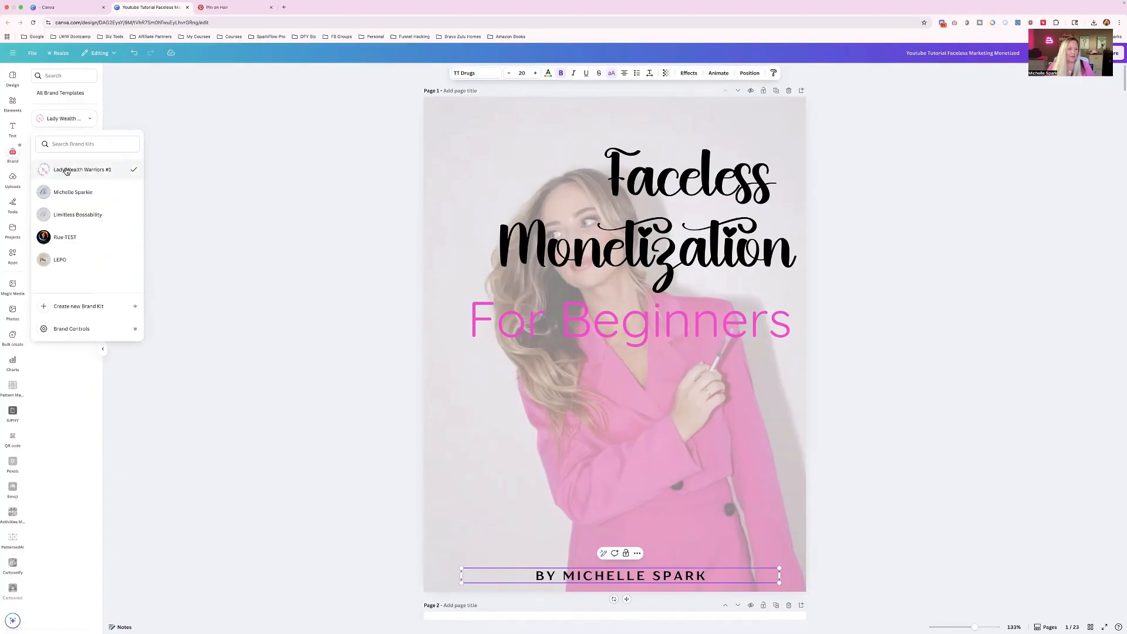
{"action": "left_click", "coordinate": [67, 170]}
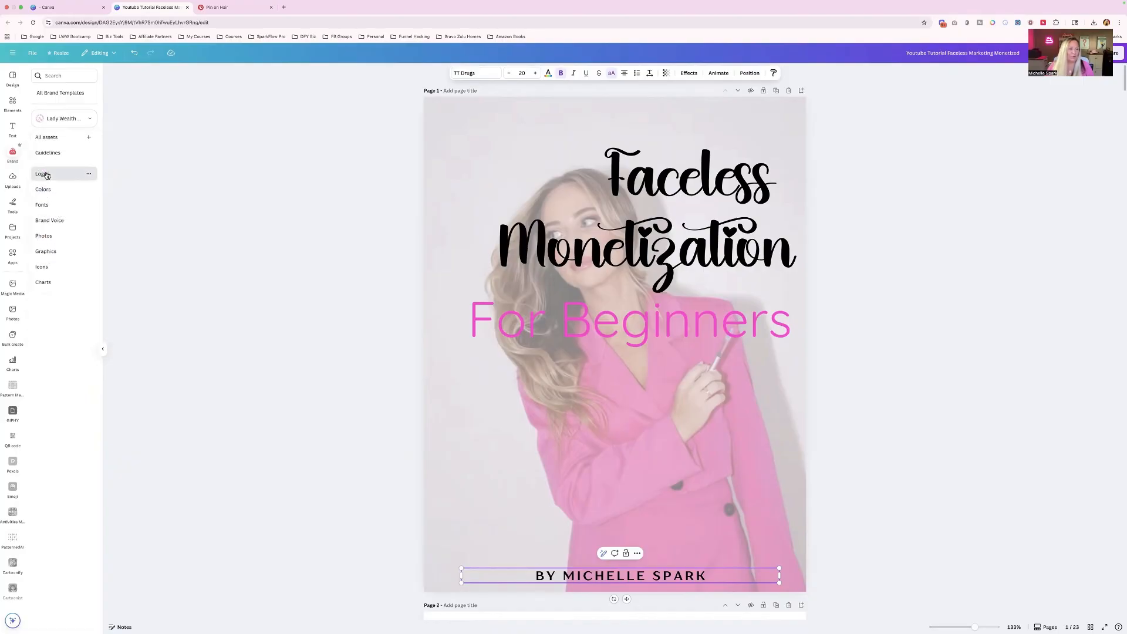
{"action": "left_click", "coordinate": [42, 174]}
{"action": "left_click", "coordinate": [129, 103]}
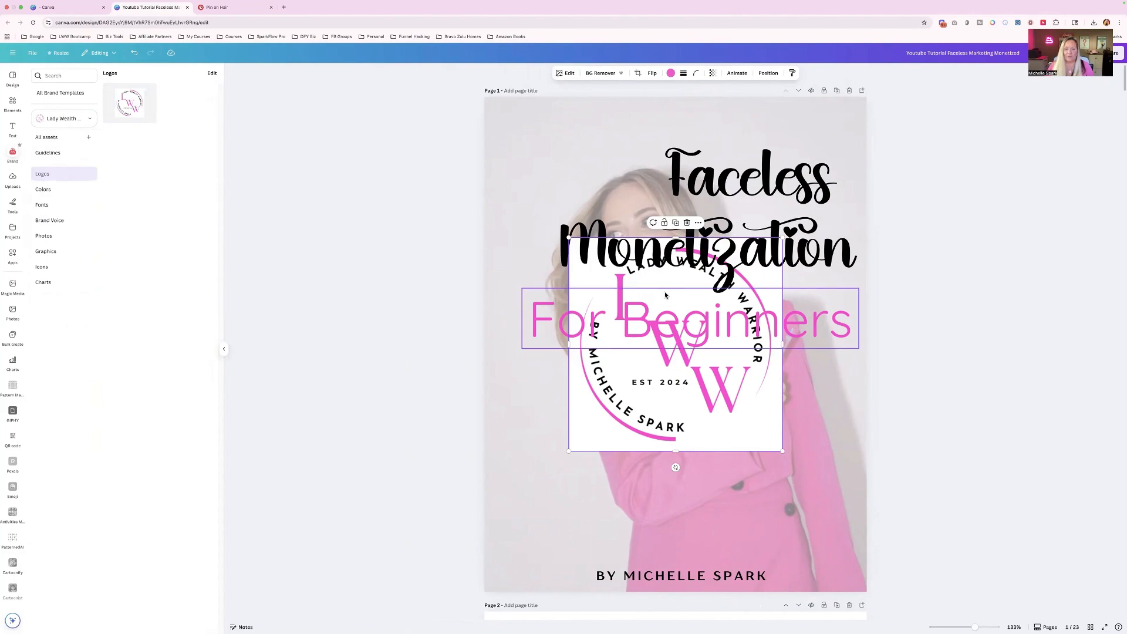
- Remove the logo's background and shrink it to about 1.4 by 1.4 in near the cover's lower right corner
{"action": "left_click", "coordinate": [599, 73]}
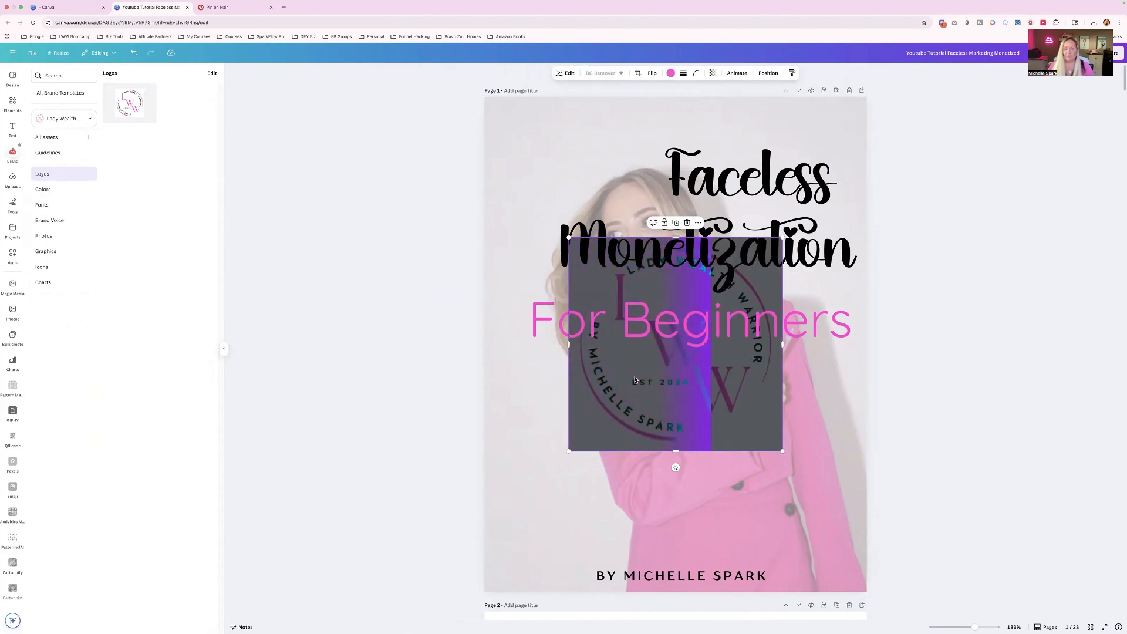
{"action": "left_click_drag", "start_coordinate": [635, 368], "coordinate": [680, 479]}
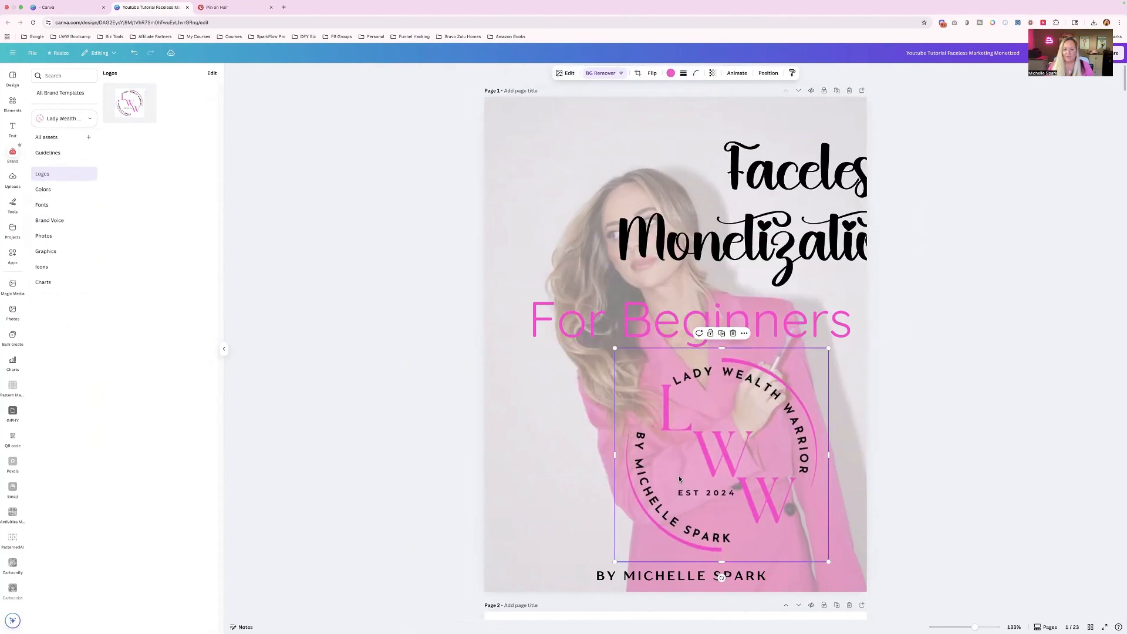
{"action": "left_click_drag", "start_coordinate": [619, 350], "coordinate": [769, 496]}
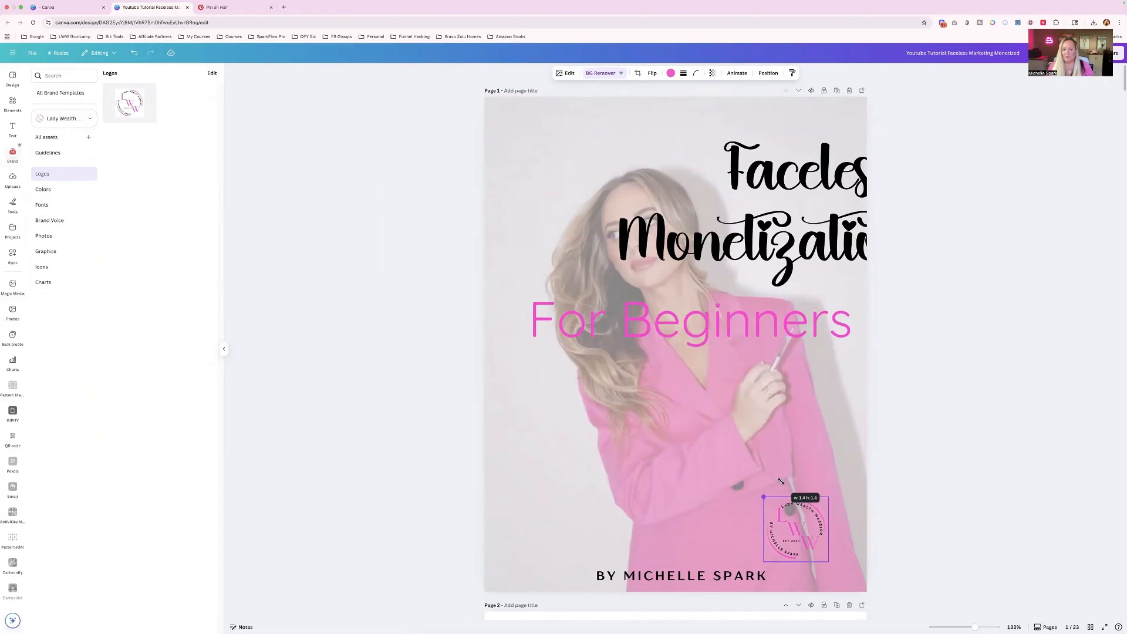
- Lower the Faceless Monetization title and For Beginners subtitle to mid-cover, and place the logo in the cover's upper right corner
{"action": "left_click_drag", "start_coordinate": [753, 223], "coordinate": [687, 239]}
{"action": "left_click_drag", "start_coordinate": [688, 326], "coordinate": [690, 412]}
{"action": "left_click_drag", "start_coordinate": [708, 253], "coordinate": [709, 338]}
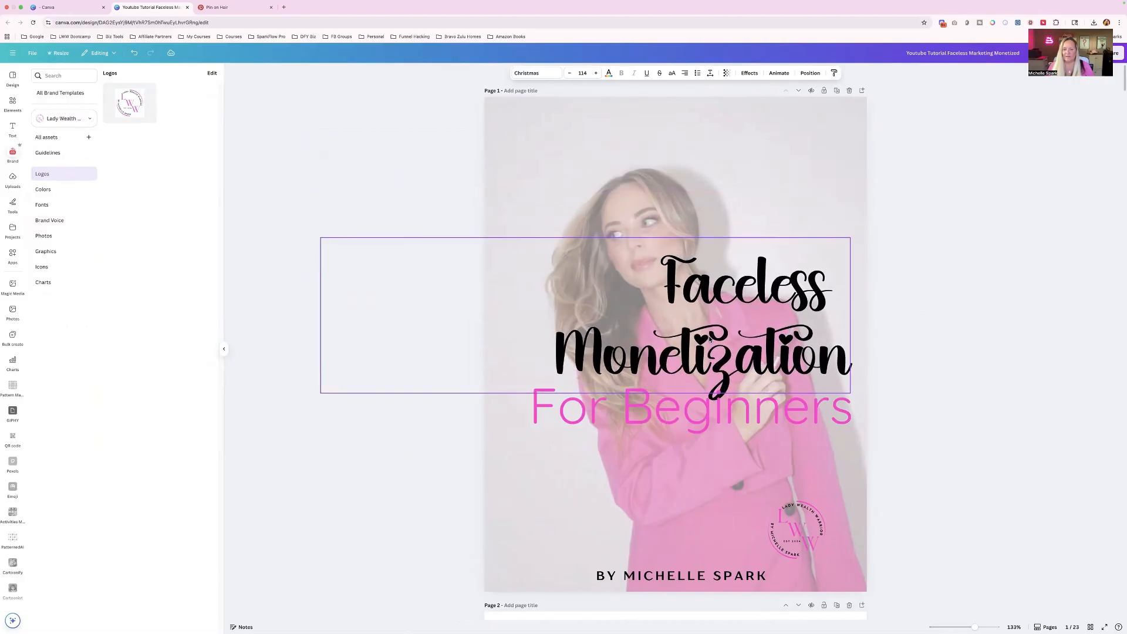
{"action": "left_click_drag", "start_coordinate": [793, 538], "coordinate": [826, 143]}
{"action": "left_click", "coordinate": [911, 146]}
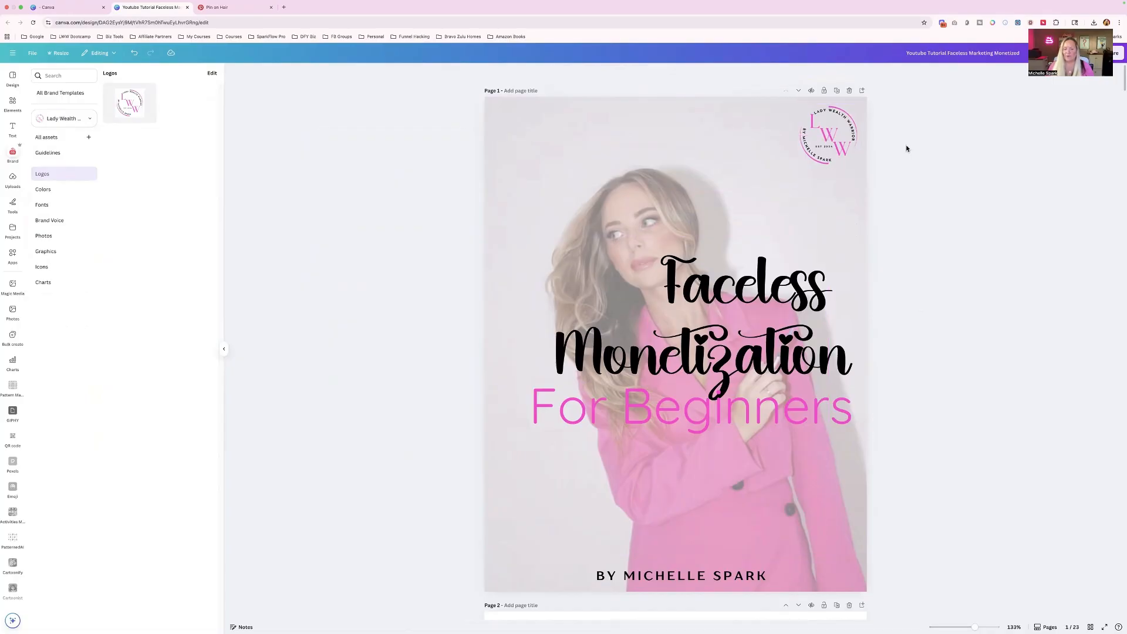
- Copy the cover logo to the same upper right corner position on page 2
{"action": "left_click", "coordinate": [833, 147]}
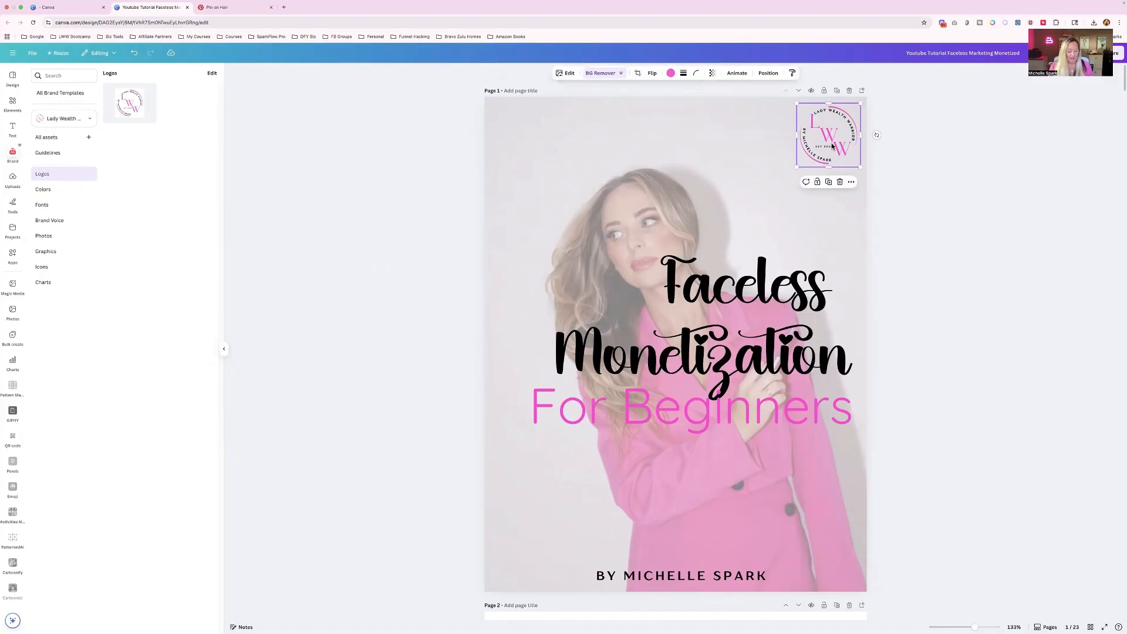
{"action": "scroll", "coordinate": [832, 146], "scroll_direction": "down", "scroll_amount": 8}
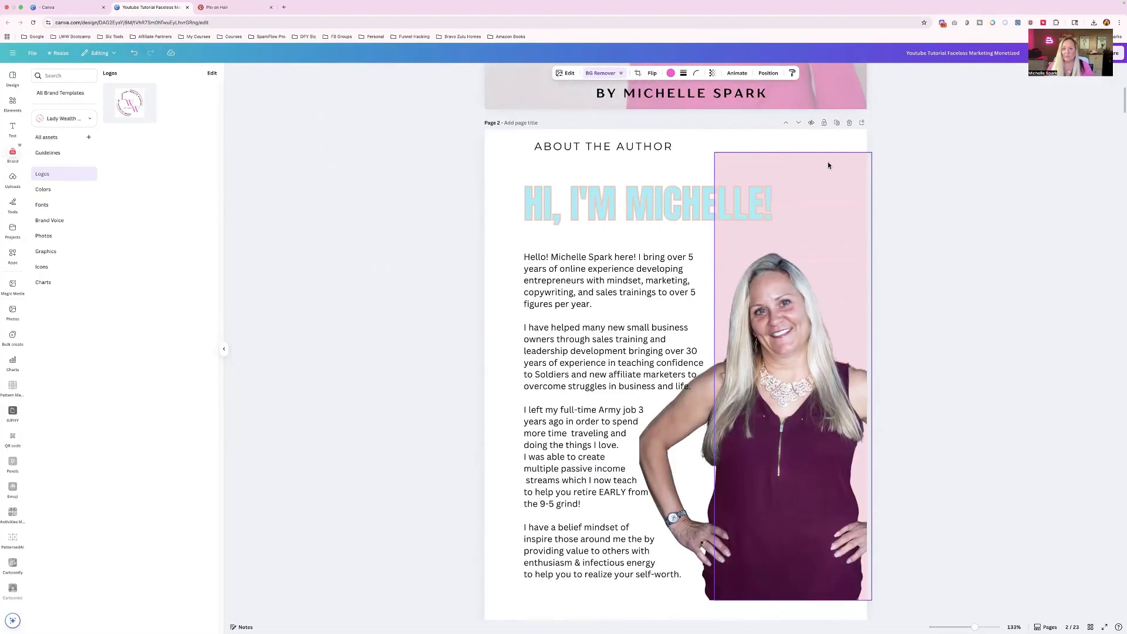
{"action": "left_click", "coordinate": [832, 149]}
{"action": "key", "text": "super+v"}
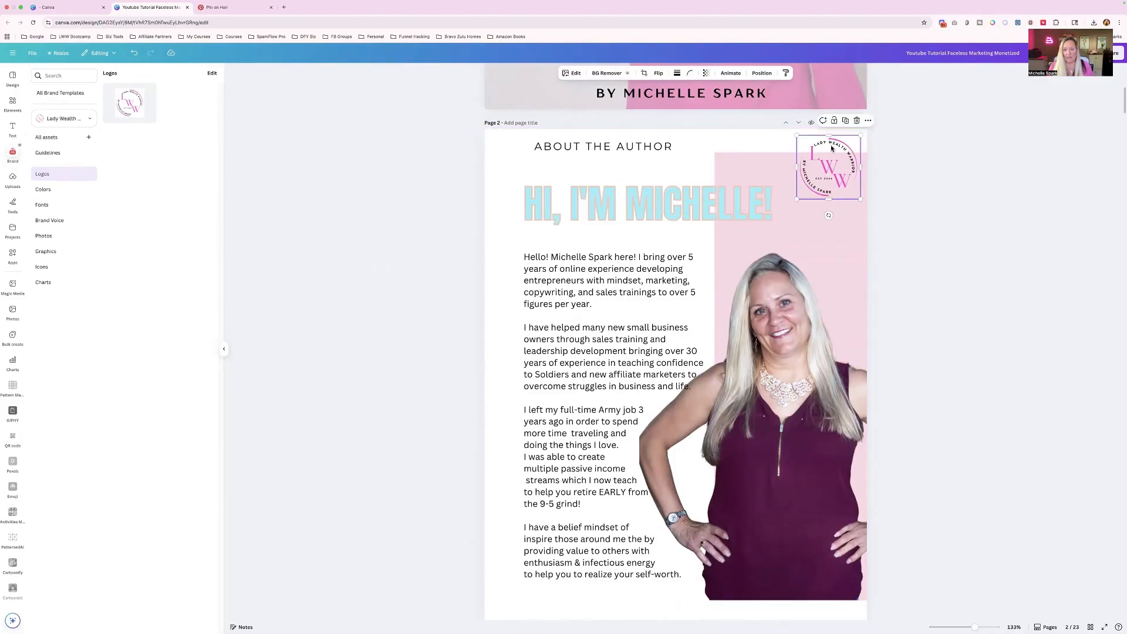
{"action": "scroll", "coordinate": [832, 148], "scroll_direction": "down", "scroll_amount": 8}
{"action": "scroll", "coordinate": [830, 147], "scroll_direction": "up", "scroll_amount": 13}
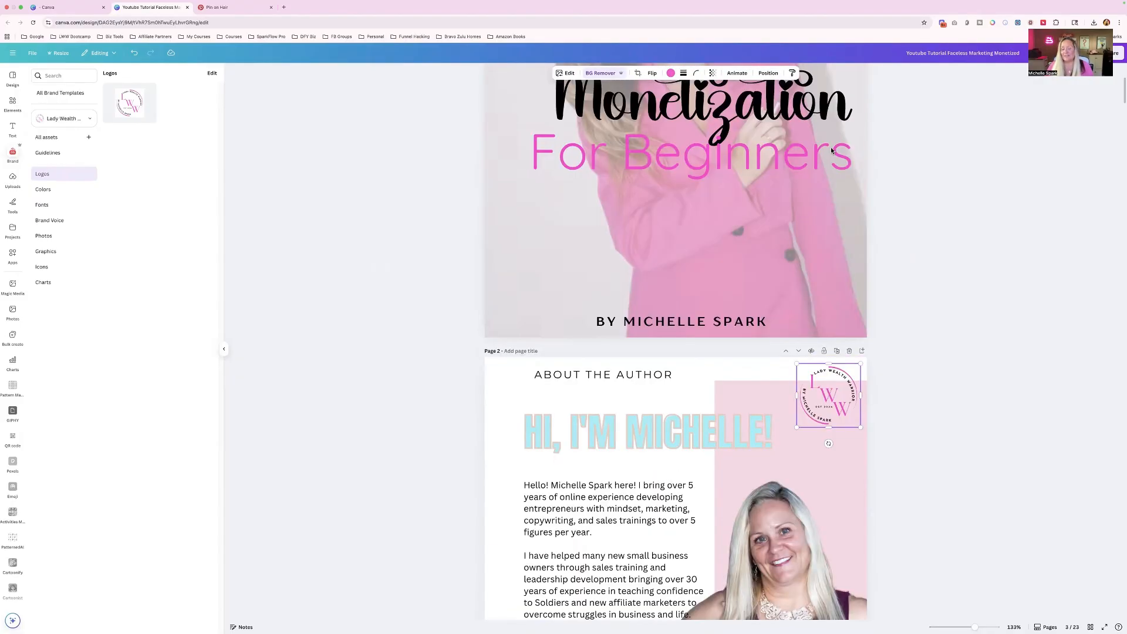
{"action": "scroll", "coordinate": [831, 147], "scroll_direction": "up", "scroll_amount": 5}
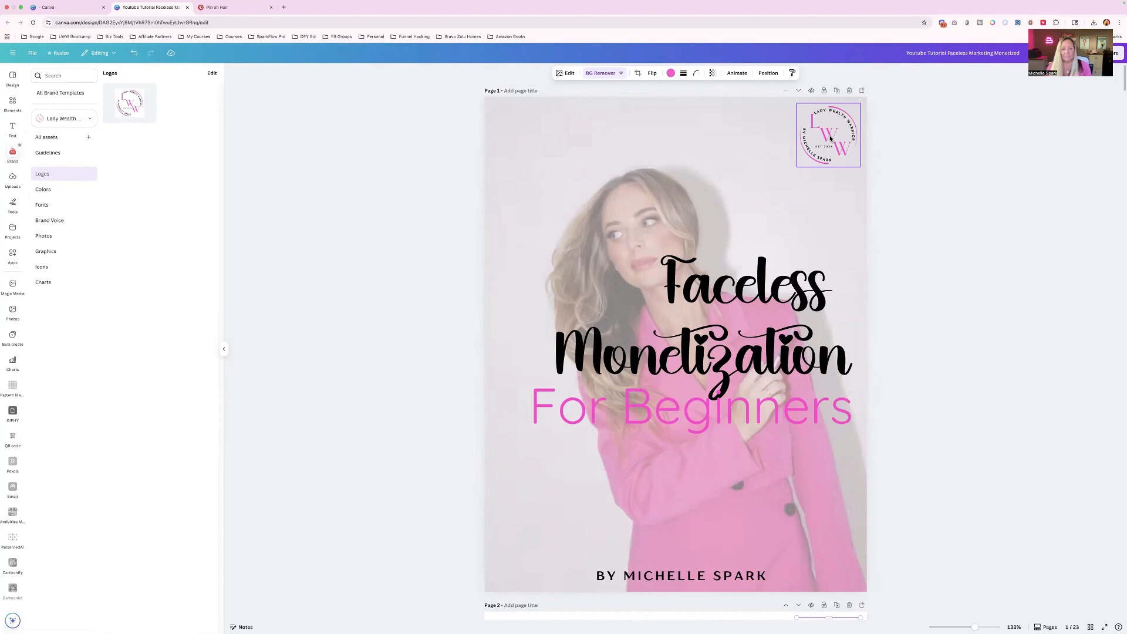
{"action": "scroll", "coordinate": [830, 139], "scroll_direction": "down", "scroll_amount": 5}
{"action": "scroll", "coordinate": [830, 139], "scroll_direction": "down", "scroll_amount": 3}
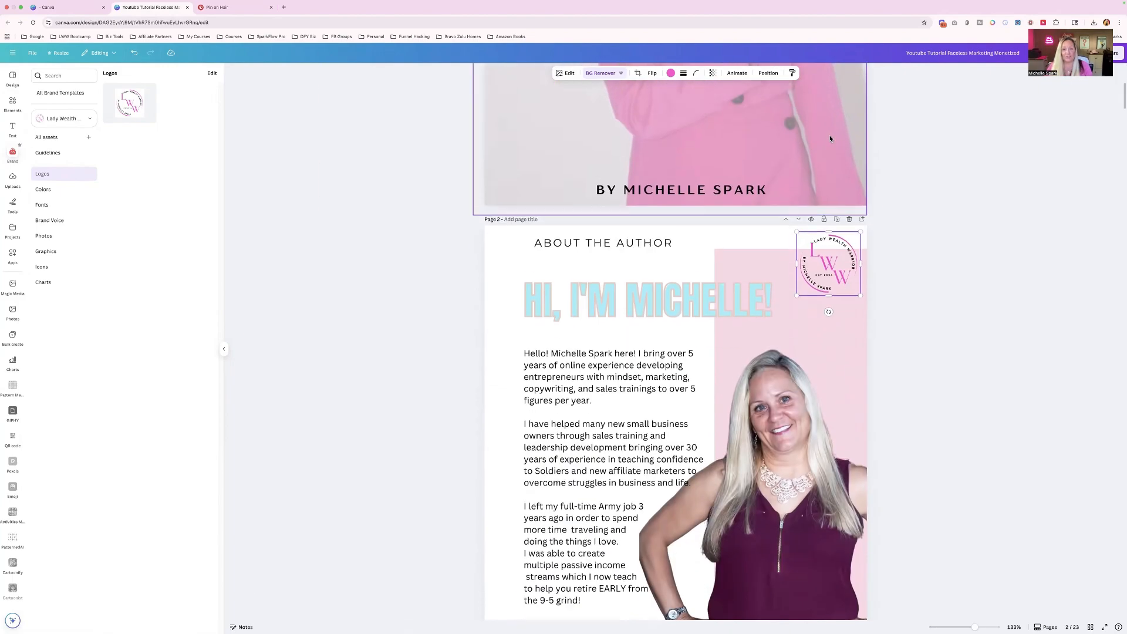
- Paste the logo into the same upper right corner position on page 3 and page 4
{"action": "scroll", "coordinate": [829, 174], "scroll_direction": "down", "scroll_amount": 9}
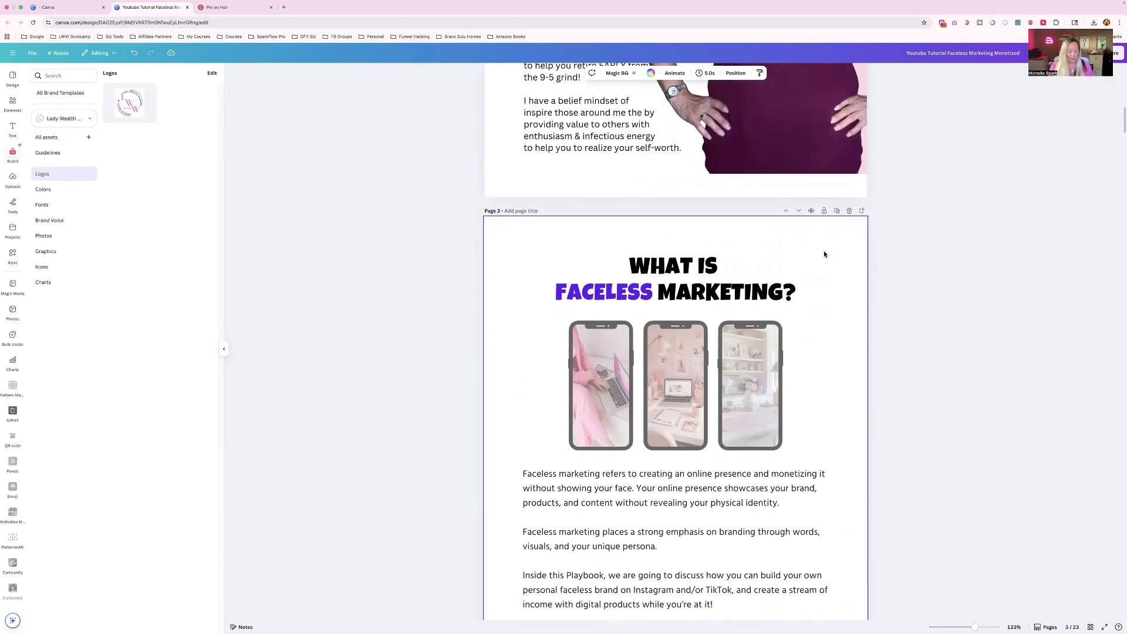
{"action": "key", "text": "super+v"}
{"action": "scroll", "coordinate": [824, 254], "scroll_direction": "down", "scroll_amount": 9}
{"action": "left_click", "coordinate": [831, 285]}
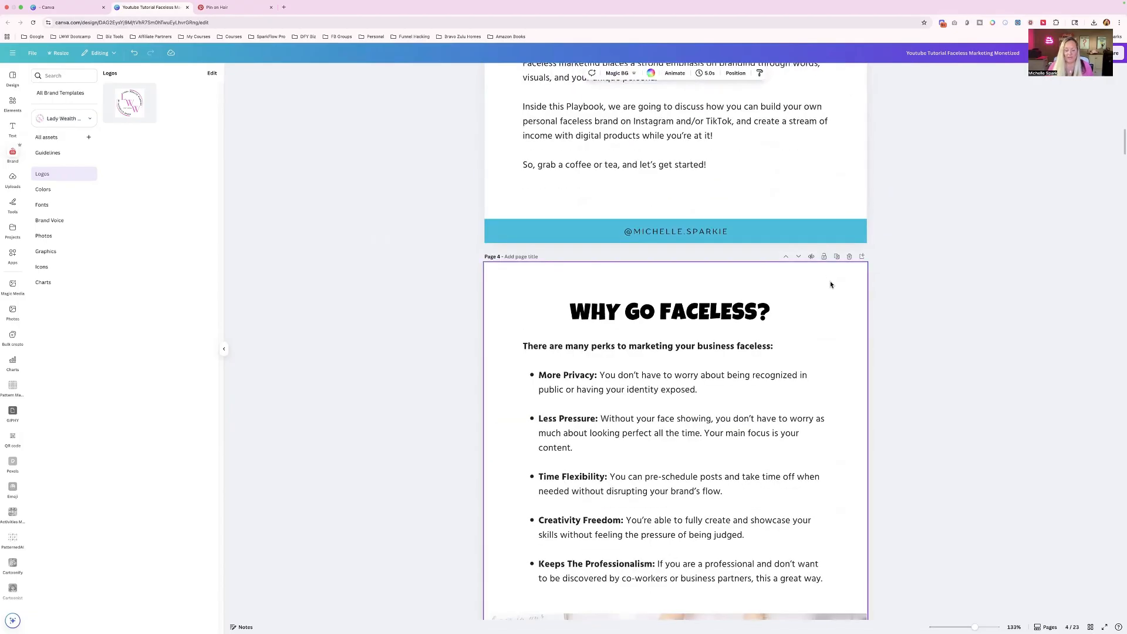
{"action": "scroll", "coordinate": [831, 285], "scroll_direction": "down", "scroll_amount": 10}
{"action": "left_click", "coordinate": [832, 250]}
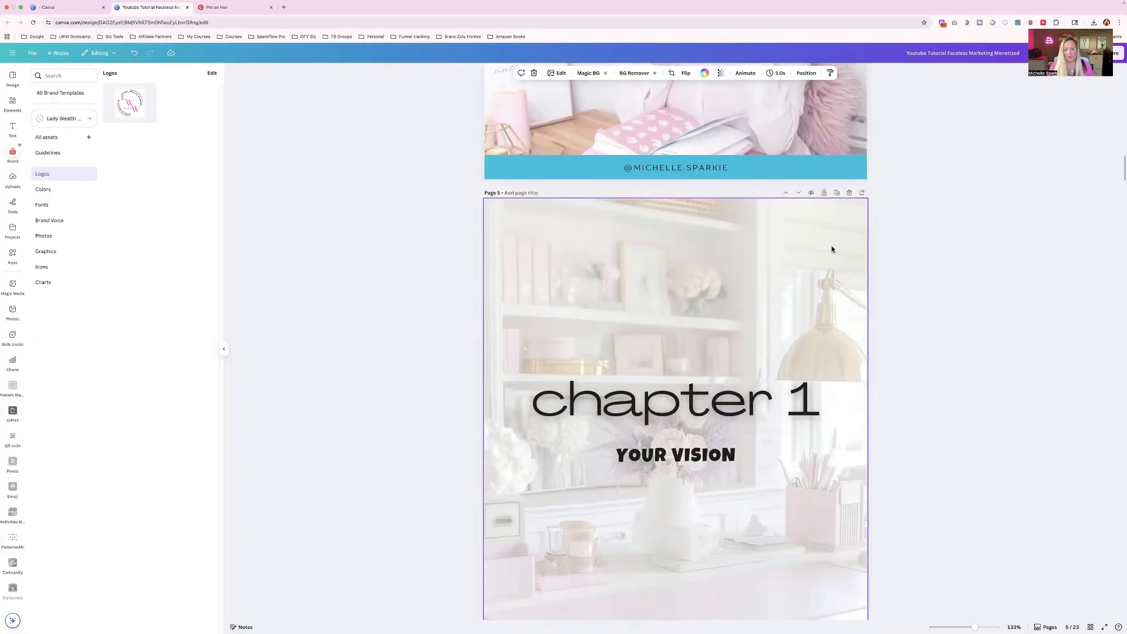
- Paste the logo into page 6's upper right corner and narrow the laptop banner image from its right edge to clear the logo
{"action": "scroll", "coordinate": [832, 249], "scroll_direction": "down", "scroll_amount": 3}
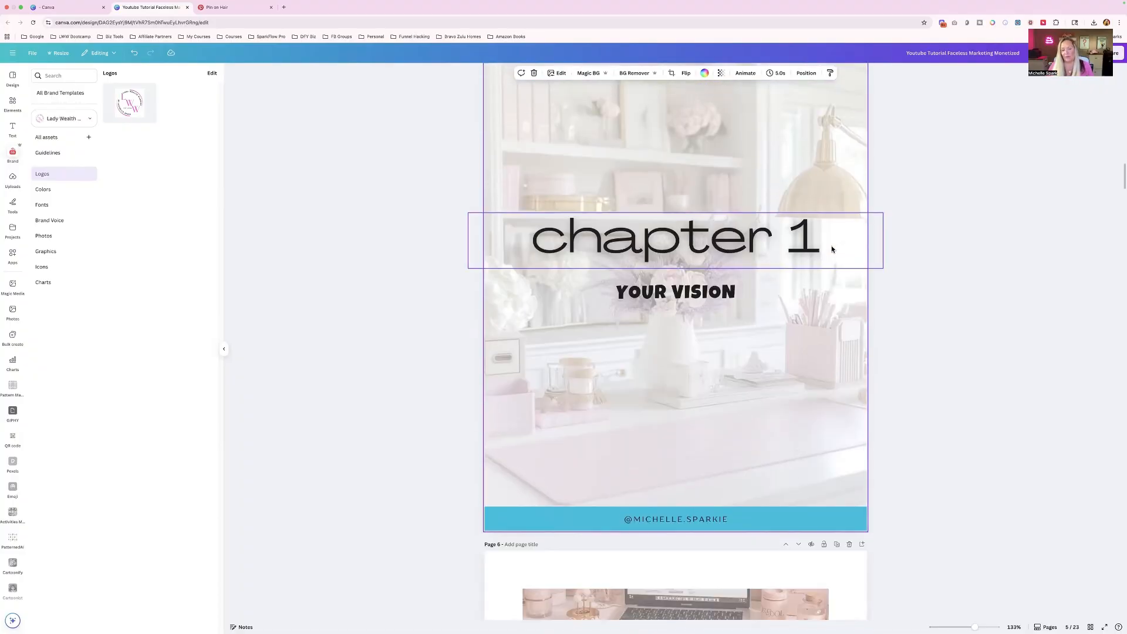
{"action": "scroll", "coordinate": [832, 249], "scroll_direction": "down", "scroll_amount": 8}
{"action": "left_click", "coordinate": [849, 163]}
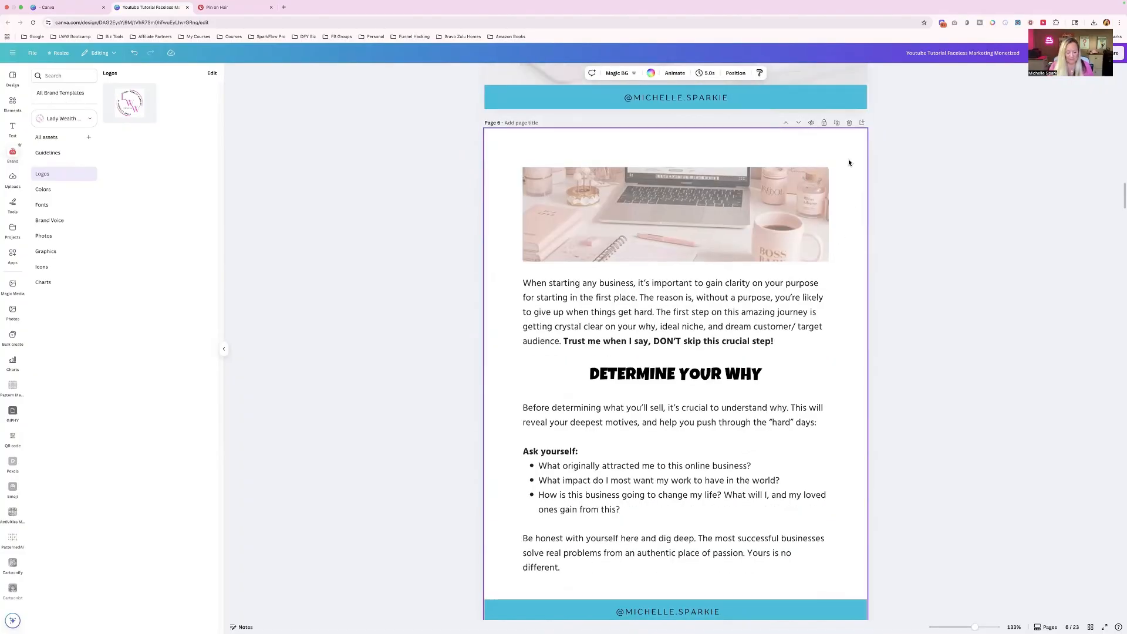
{"action": "key", "text": "ctrl+v"}
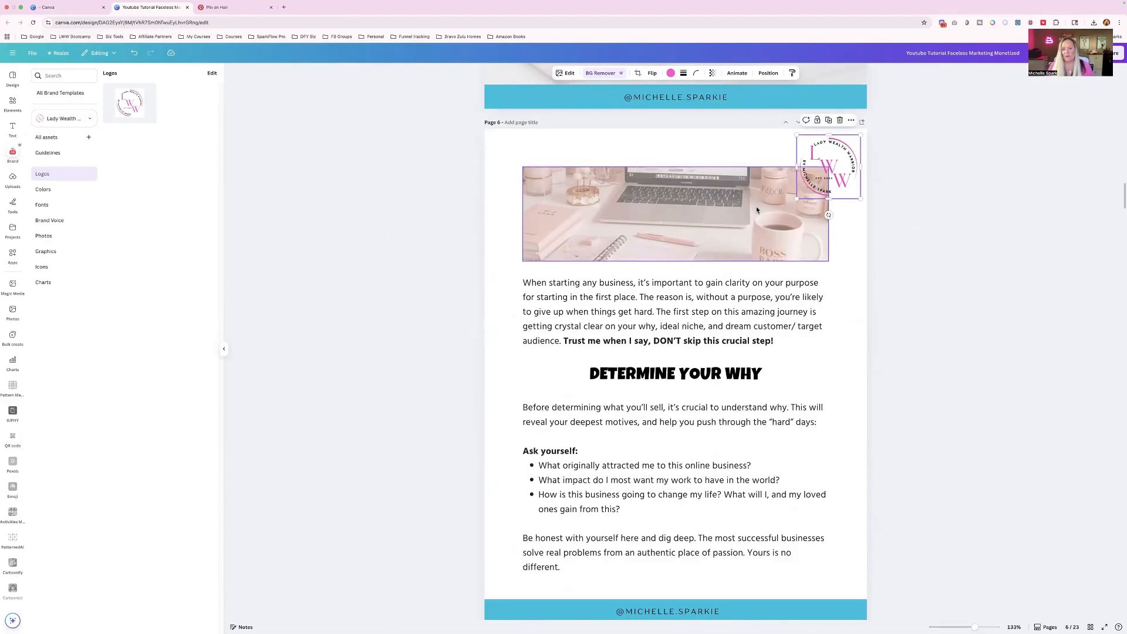
{"action": "left_click", "coordinate": [760, 206]}
{"action": "left_click_drag", "start_coordinate": [828, 214], "coordinate": [792, 214]}
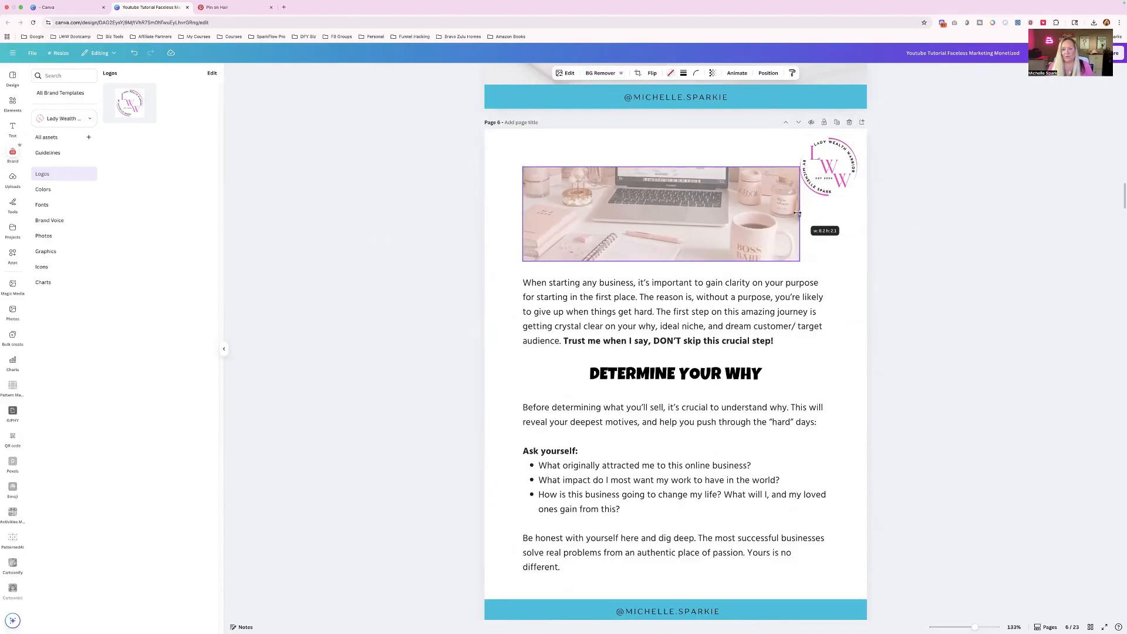
{"action": "left_click", "coordinate": [842, 227]}
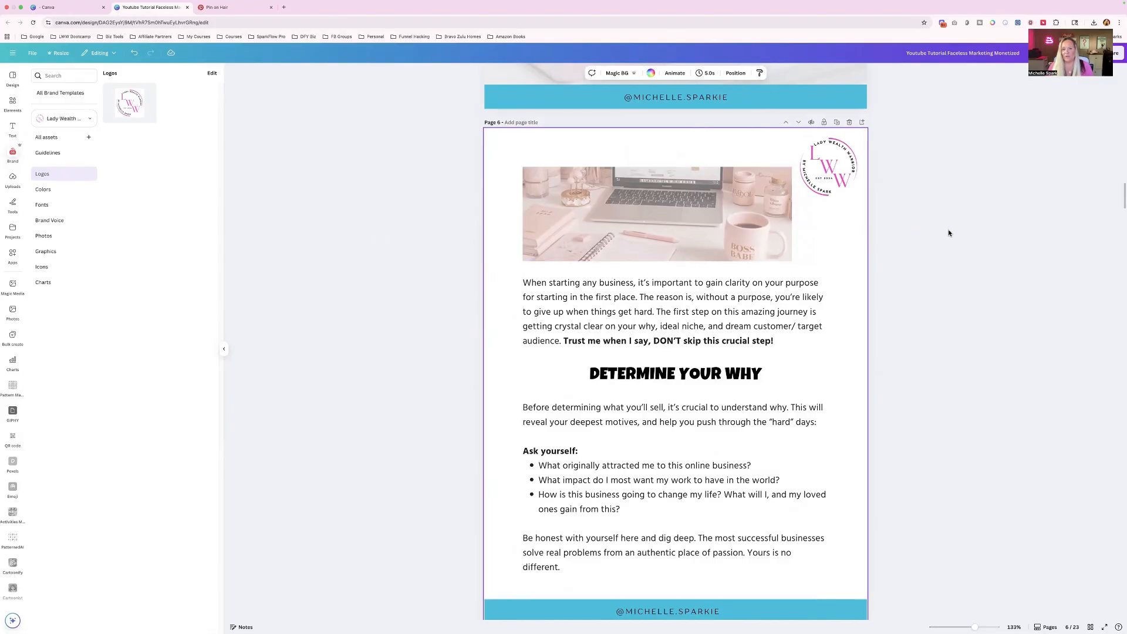
- Paste the logo onto page 7 and shrink it toward the upper right corner, clear of the Build Your Brand heading
{"action": "scroll", "coordinate": [828, 238], "scroll_direction": "down", "scroll_amount": 8}
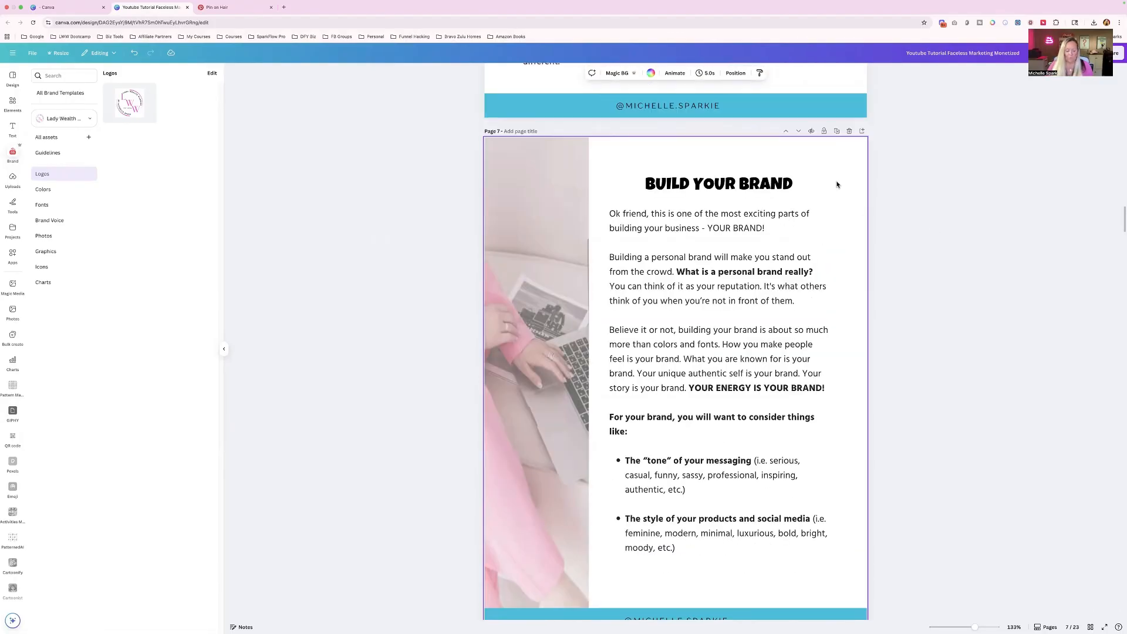
{"action": "key", "text": "super+v"}
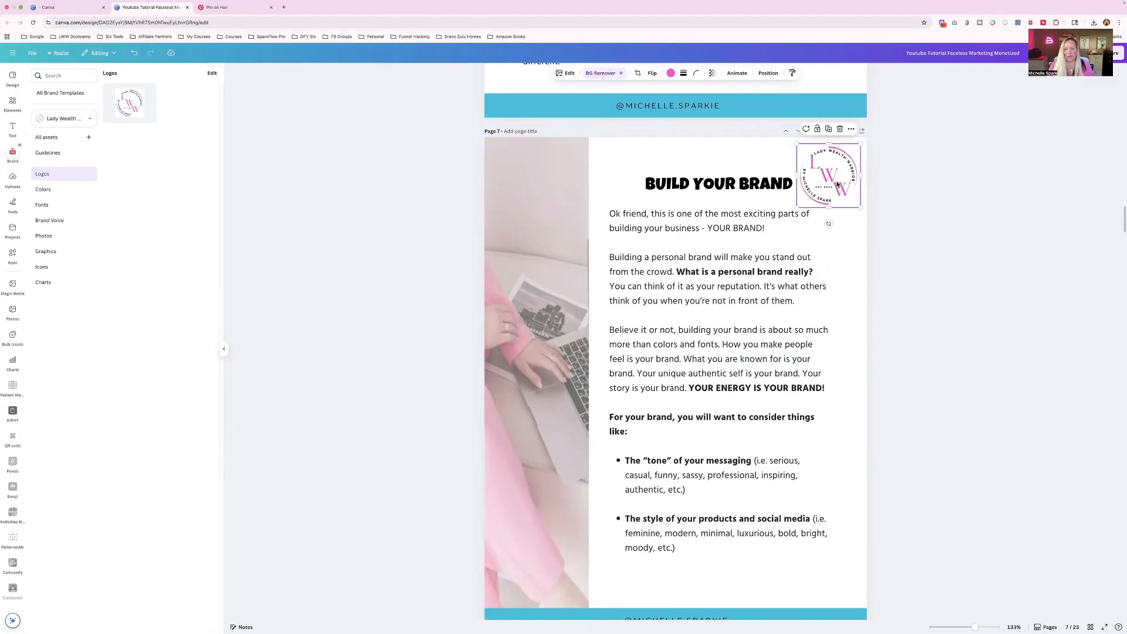
{"action": "left_click", "coordinate": [844, 256]}
{"action": "left_click", "coordinate": [836, 181]}
{"action": "left_click_drag", "start_coordinate": [799, 206], "coordinate": [816, 188]}
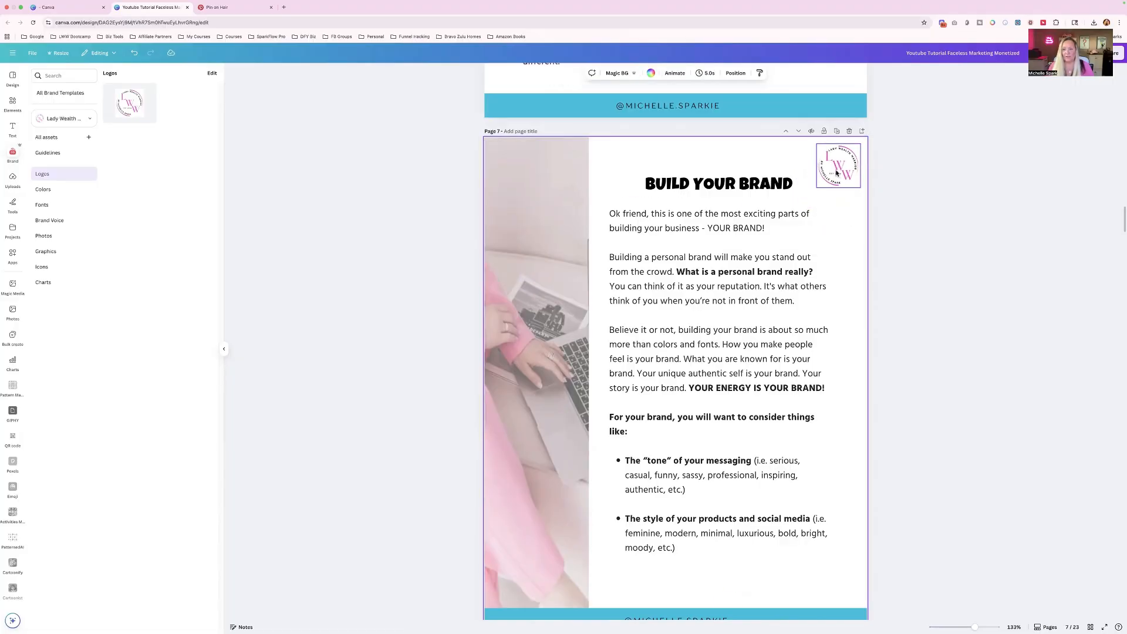
- Paste the smaller logo into page 8's upper right corner and narrow the body text box so its lines clear the logo
{"action": "scroll", "coordinate": [838, 172], "scroll_direction": "down", "scroll_amount": 8}
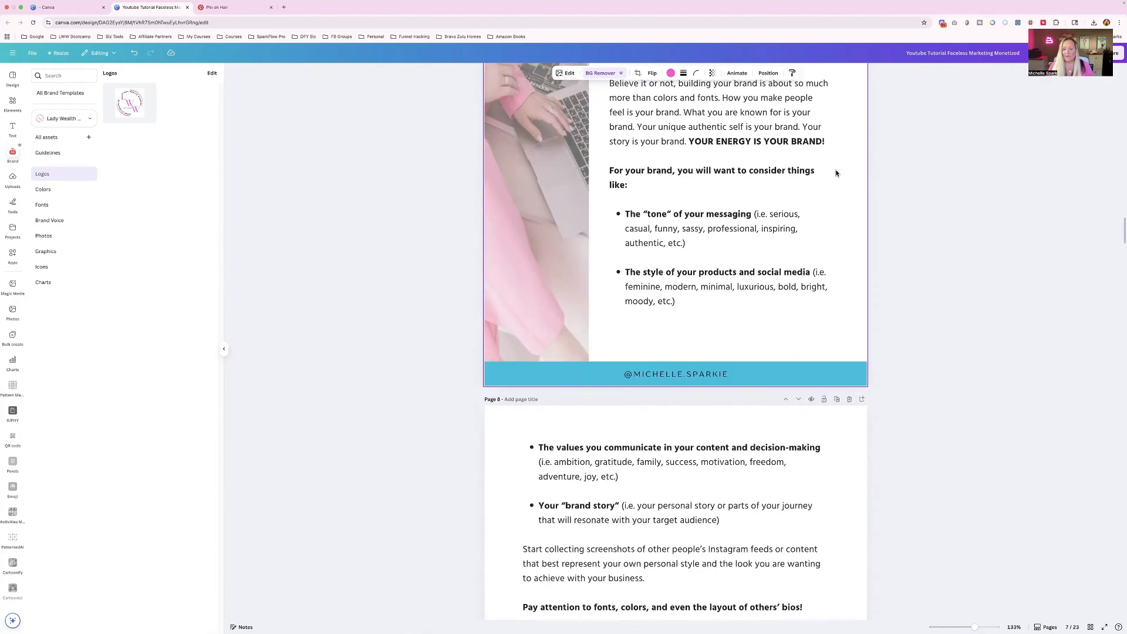
{"action": "key", "text": "ctrl+v"}
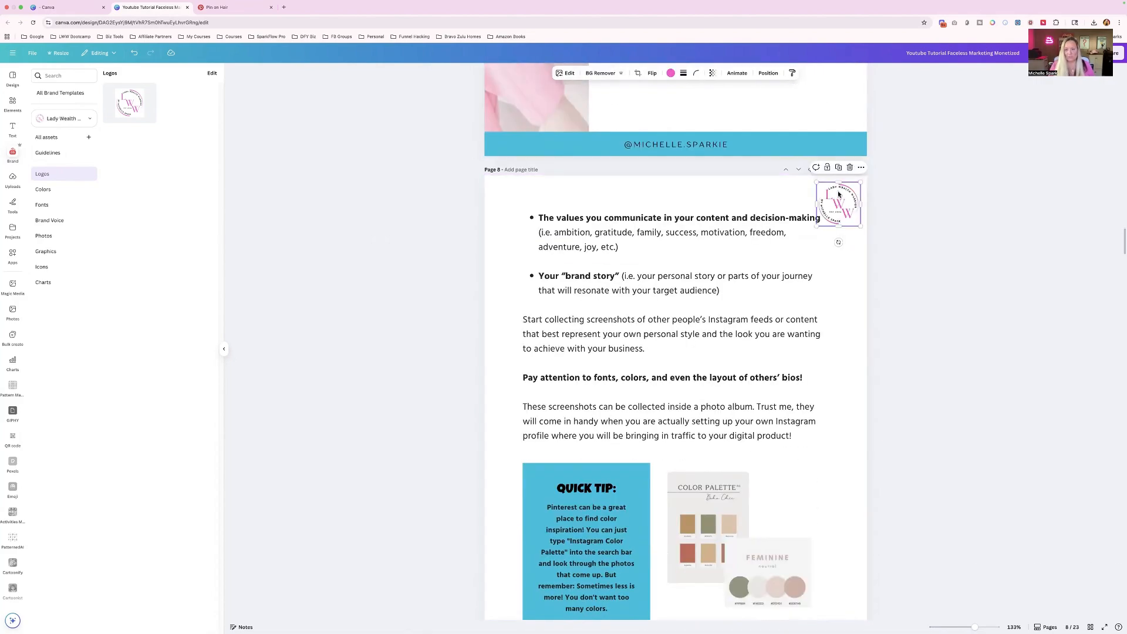
{"action": "left_click", "coordinate": [807, 246]}
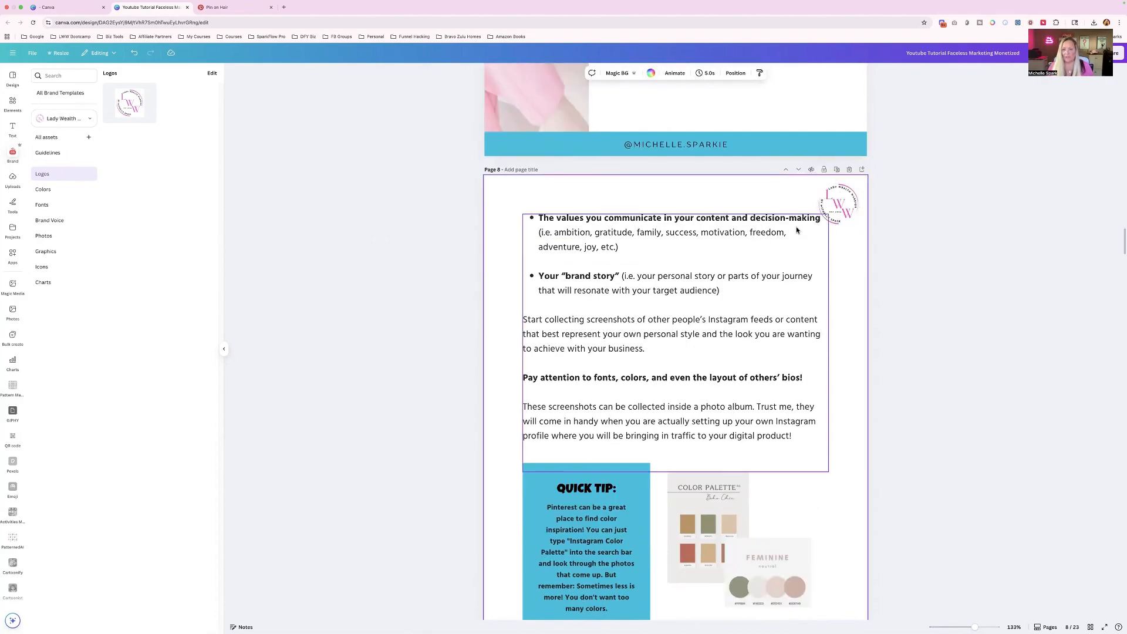
{"action": "left_click_drag", "start_coordinate": [830, 336], "coordinate": [817, 336]}
{"action": "left_click", "coordinate": [848, 316]}
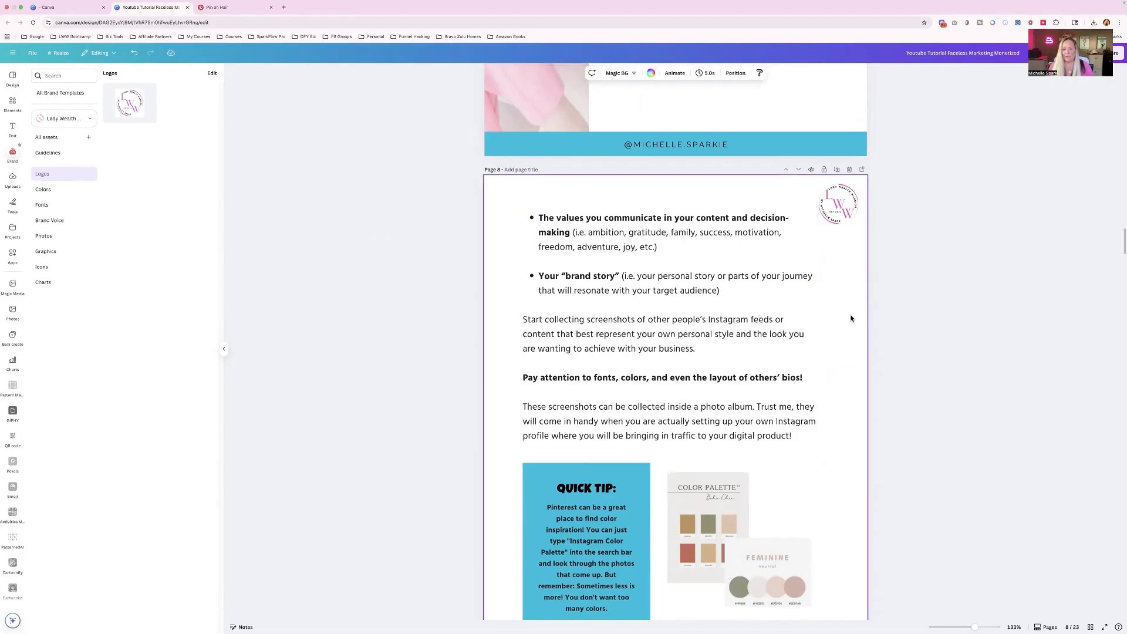
- Paste the smaller logo onto page 9 and narrow the Elements of Personal Branding banner to clear it
{"action": "scroll", "coordinate": [850, 312], "scroll_direction": "down", "scroll_amount": 8}
{"action": "key", "text": "super+v"}
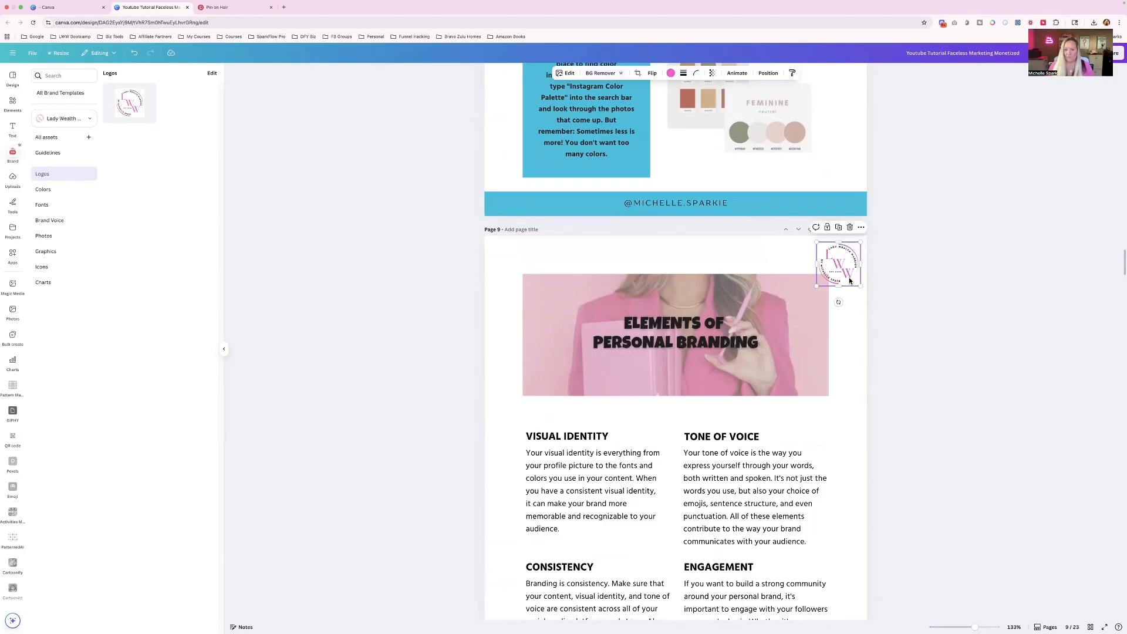
{"action": "left_click", "coordinate": [780, 323]}
{"action": "left_click", "coordinate": [826, 337]}
- Paste the smaller logo into the upper right corner of page 11, beside the Name Your Page heading
{"action": "scroll", "coordinate": [828, 339], "scroll_direction": "down", "scroll_amount": 10}
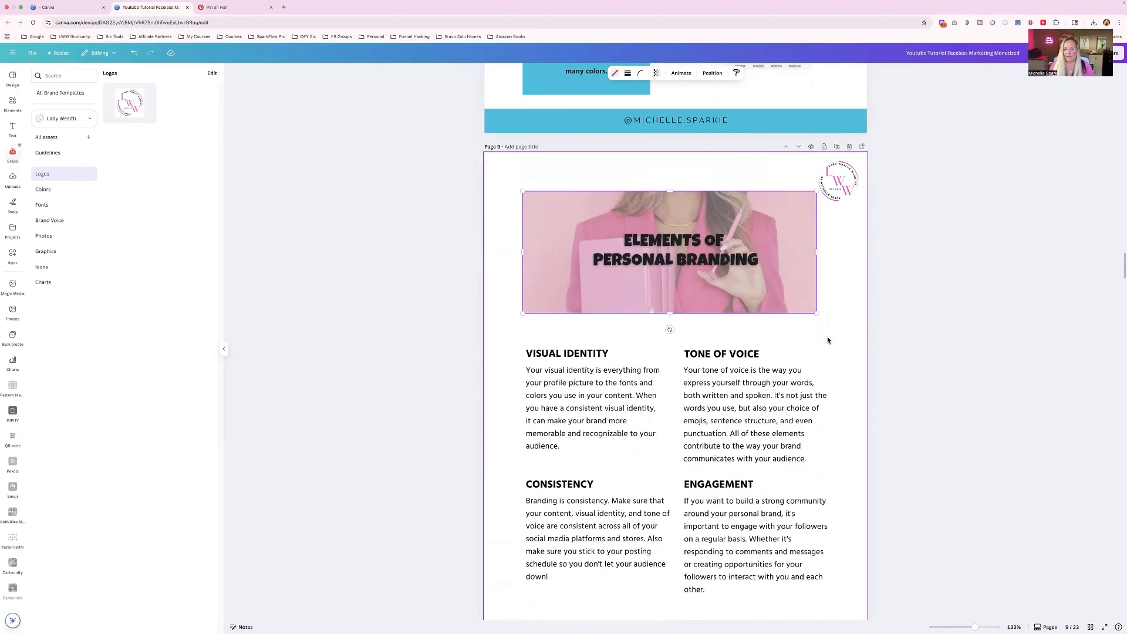
{"action": "key", "text": "super+v"}
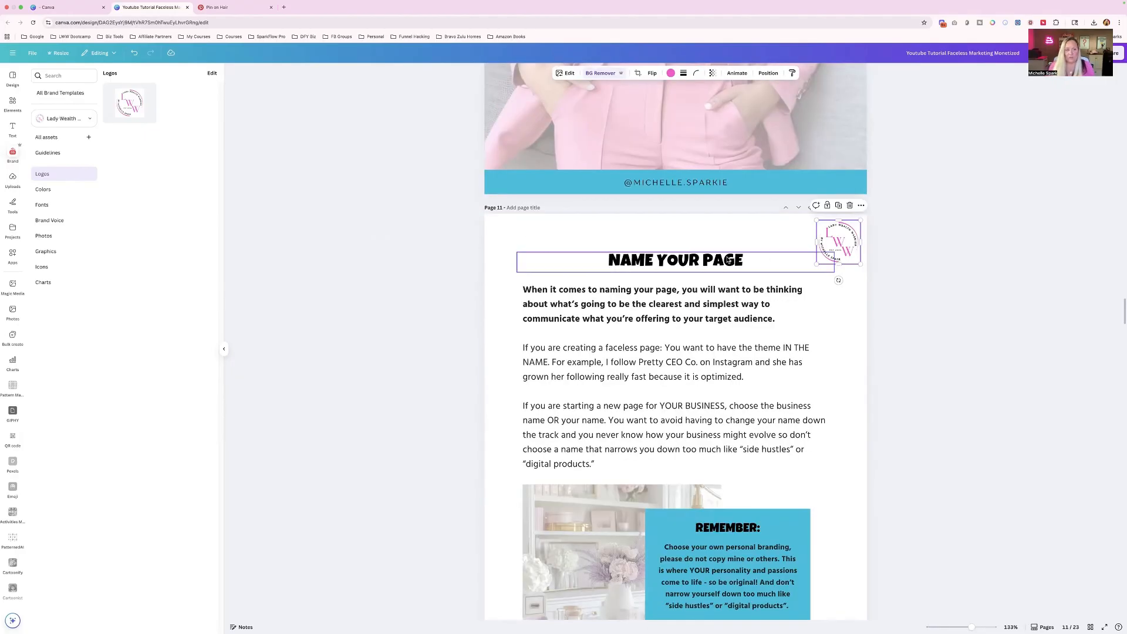
{"action": "scroll", "coordinate": [660, 210], "scroll_direction": "down", "scroll_amount": 3}
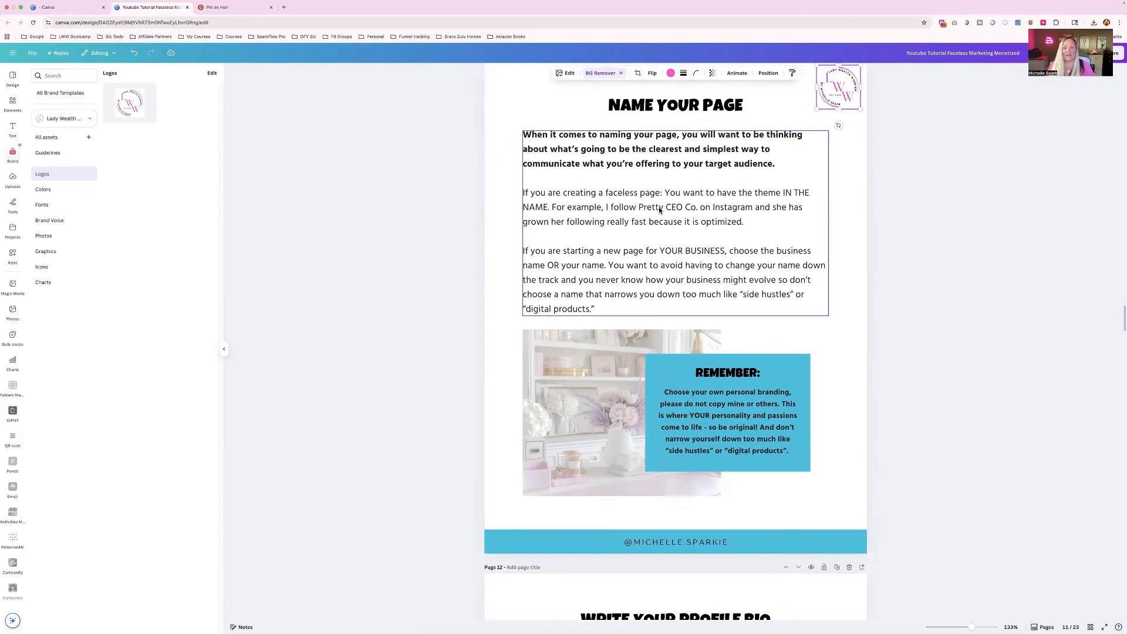
{"action": "scroll", "coordinate": [660, 210], "scroll_direction": "down", "scroll_amount": 1}
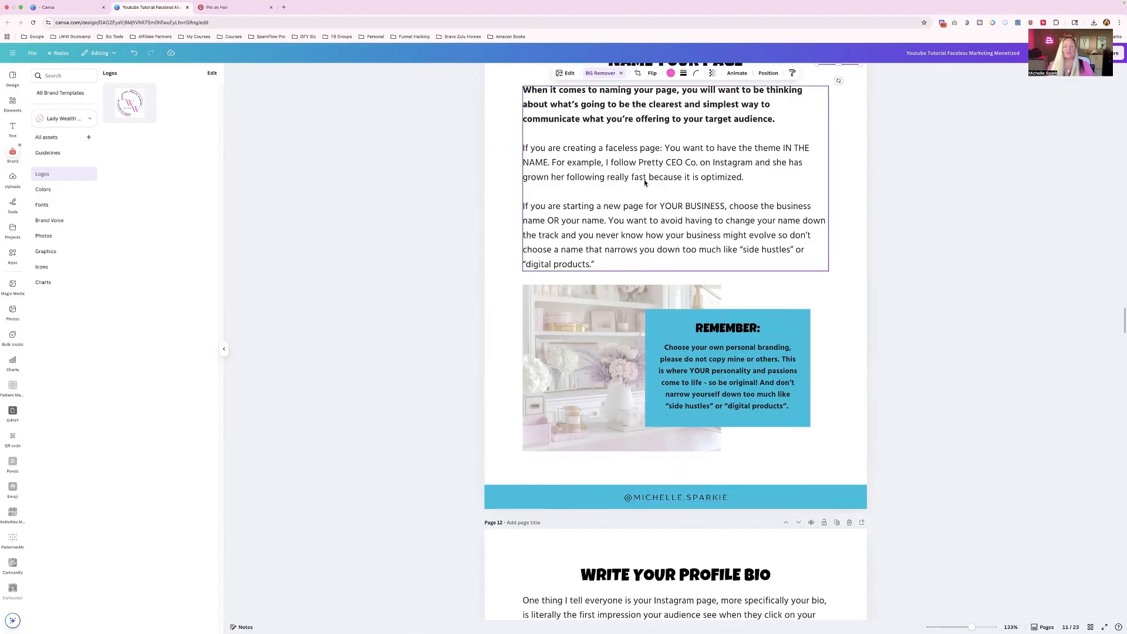
{"action": "scroll", "coordinate": [645, 182], "scroll_direction": "up", "scroll_amount": 20}
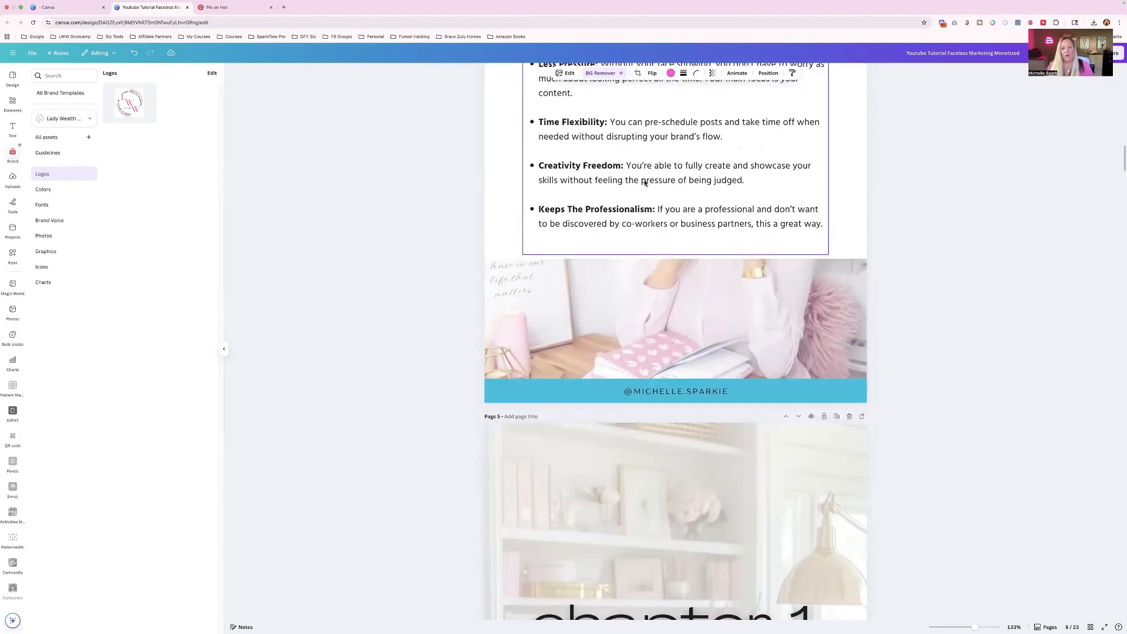
{"action": "scroll", "coordinate": [645, 183], "scroll_direction": "up", "scroll_amount": 20}
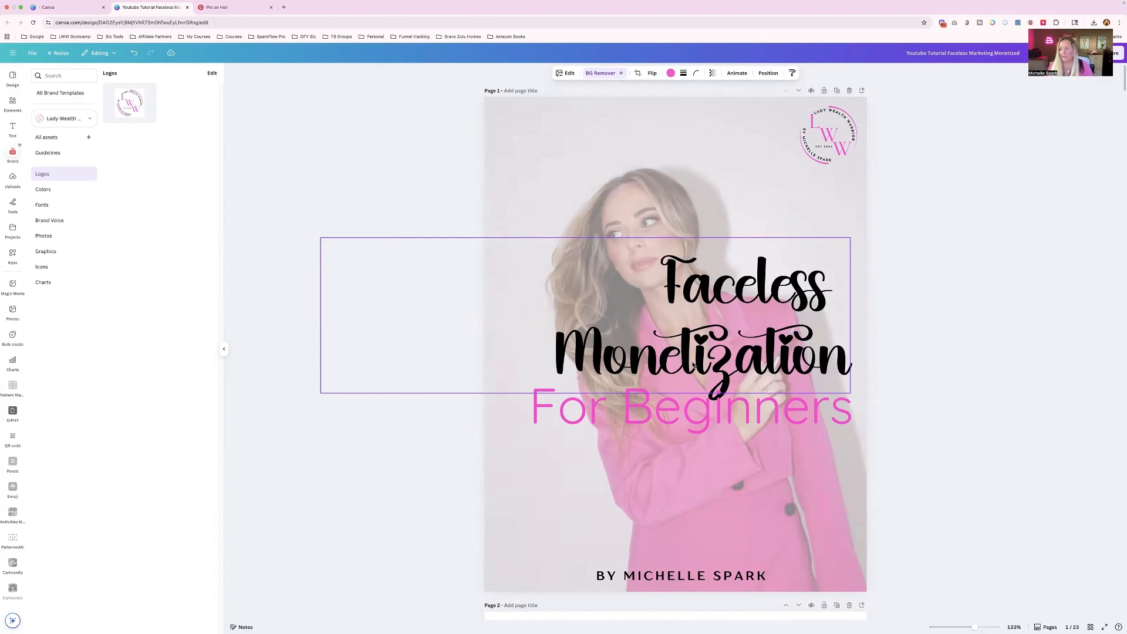
- Open ChatGPT in a new browser tab and paste the PLR rebranding prompt that asks for 5 different titles
{"action": "left_click", "coordinate": [284, 7]}
{"action": "left_click", "coordinate": [117, 37]}
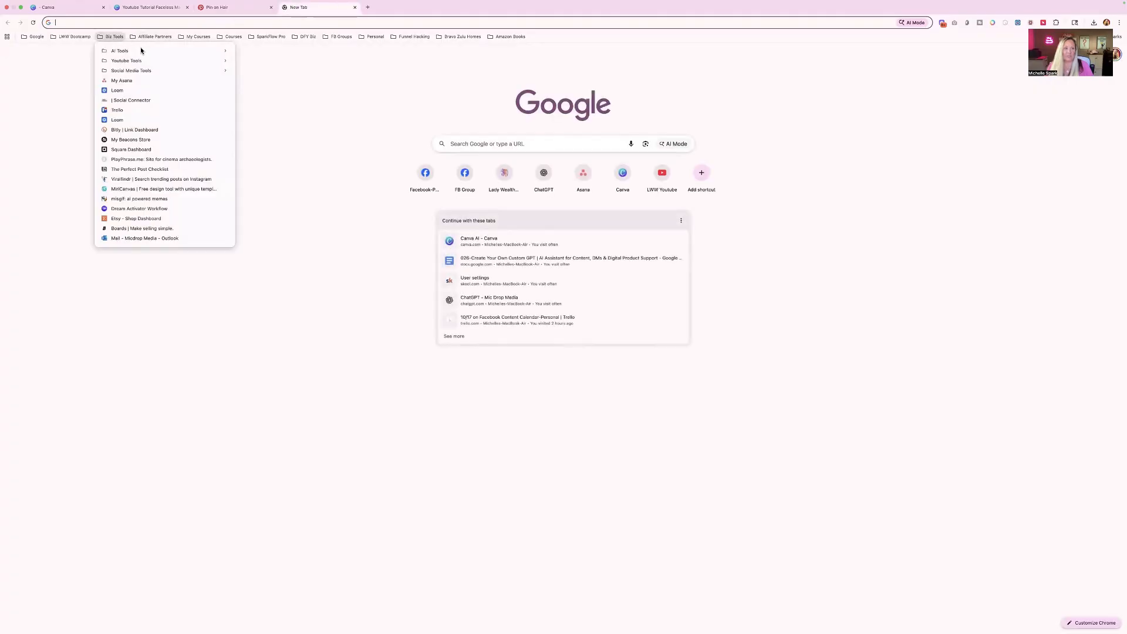
{"action": "mouse_move", "coordinate": [141, 50]}
{"action": "left_click", "coordinate": [350, 52]}
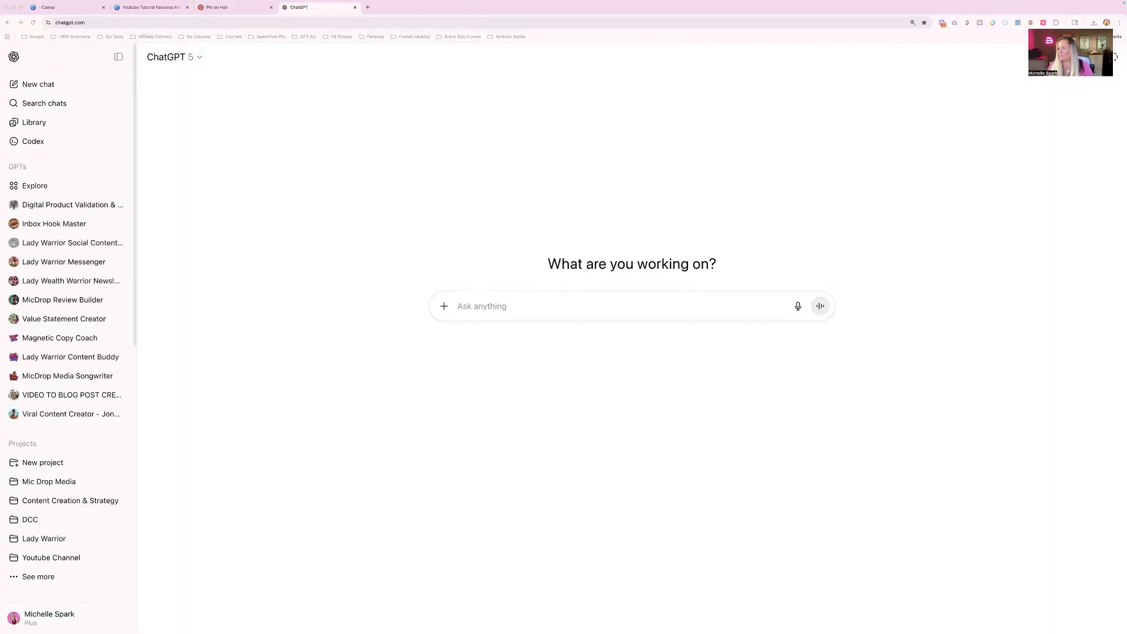
{"action": "left_click", "coordinate": [491, 307]}
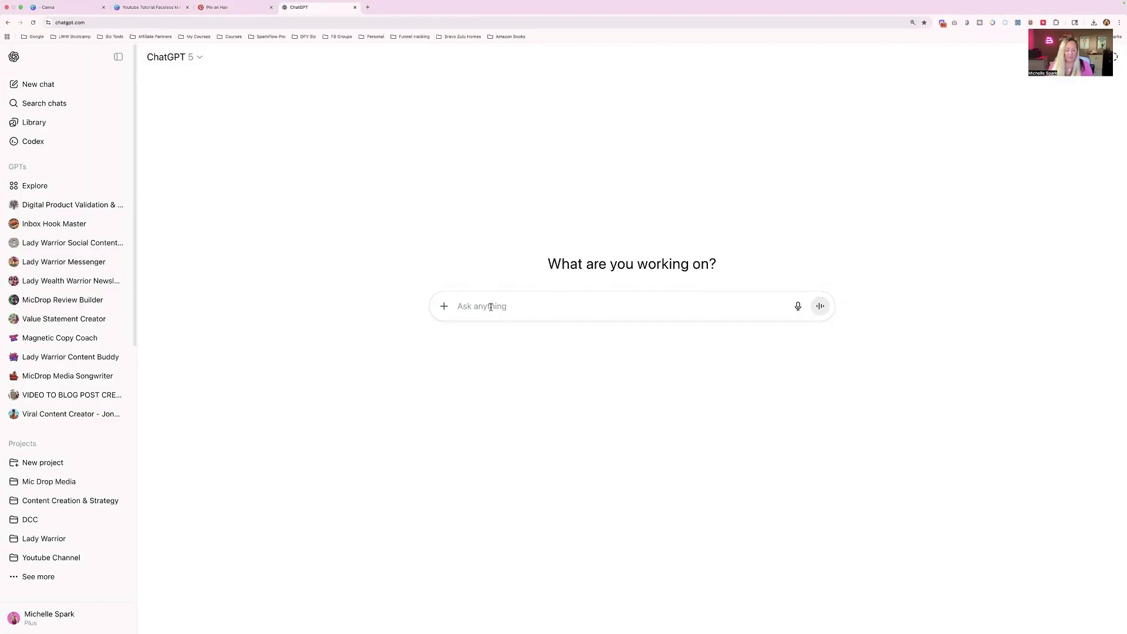
{"action": "type", "text": "I am rebranding a PLR product for my audience, it is titled [insert title of product] and I want to come up with a new title without losing the theme of the guide.  Give me 5 different titles to choose from that are [describe your brand/vibe]."}
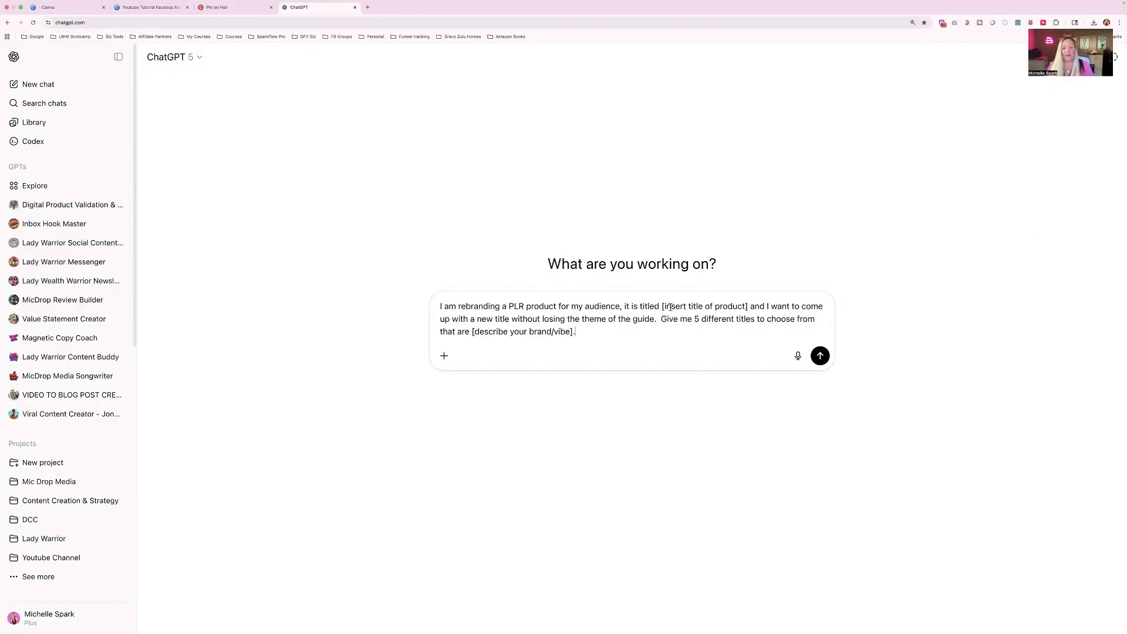
- Replace the prompt's [insert title of product] placeholder with Faceless Monetization for Beginners
{"action": "left_click_drag", "start_coordinate": [662, 306], "coordinate": [746, 308]}
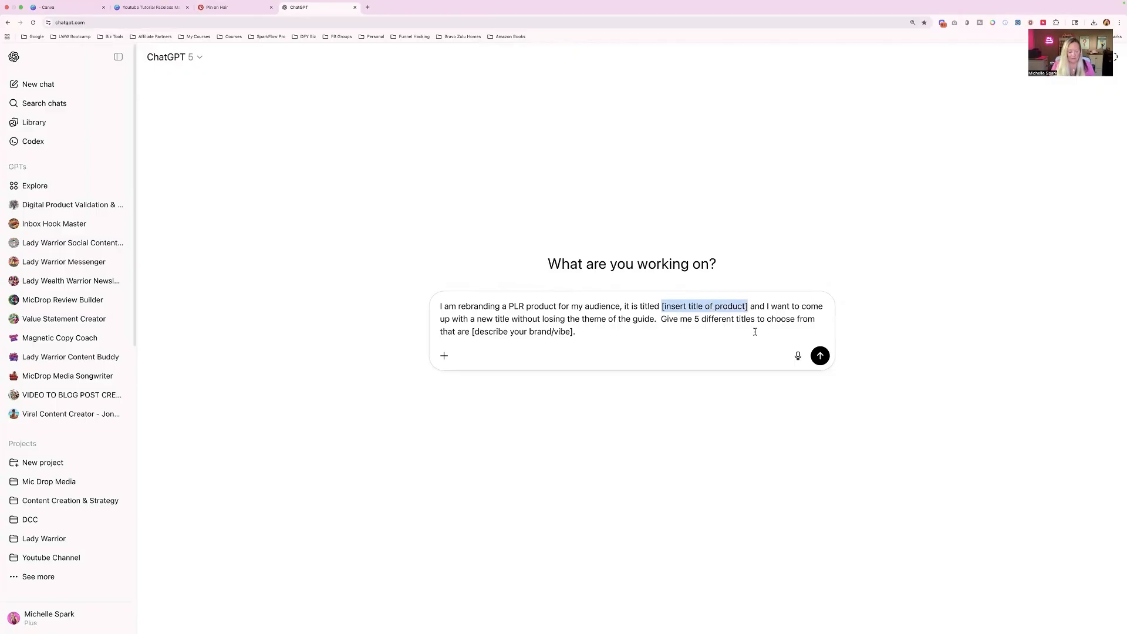
{"action": "type", "text": "Faceless Mark"}
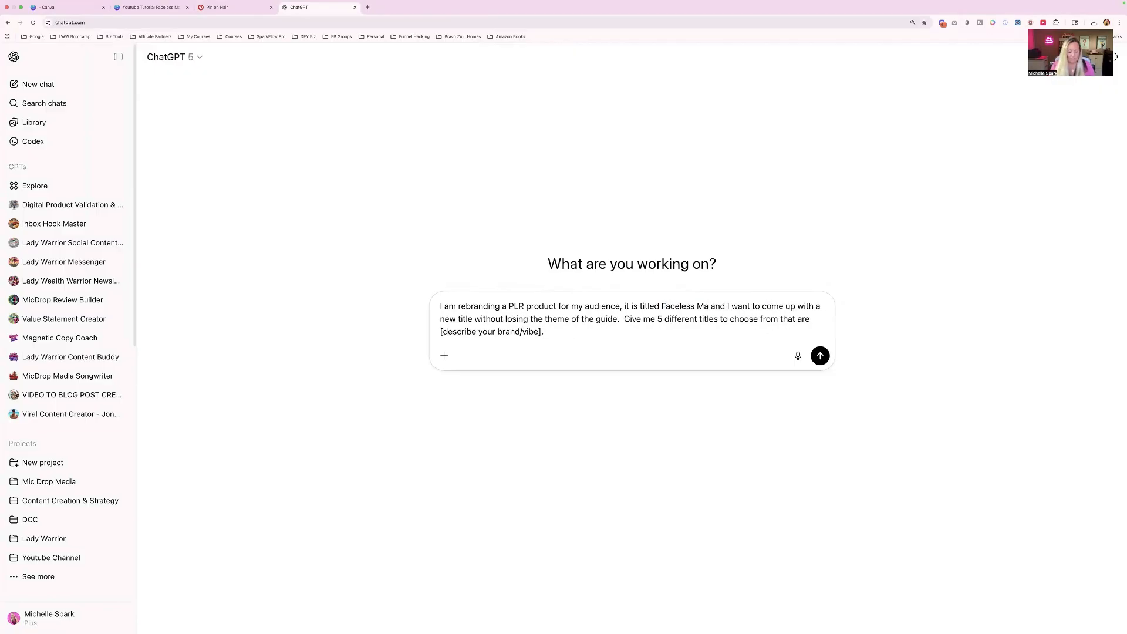
{"action": "type", "text": "eting"}
{"action": "key", "text": "BackSpace"}
{"action": "key", "text": "BackSpace"}
{"action": "key", "text": "BackSpace"}
{"action": "key", "text": "BackSpace"}
{"action": "key", "text": "BackSpace"}
{"action": "key", "text": "BackSpace"}
{"action": "key", "text": "BackSpace"}
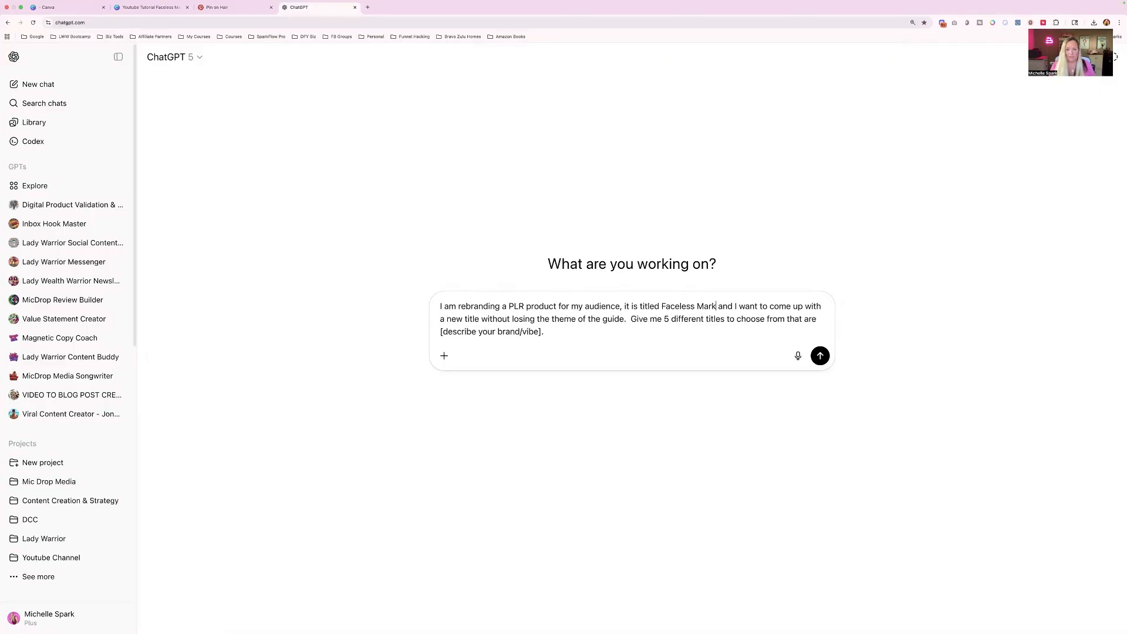
{"action": "type", "text": "onetiz"}
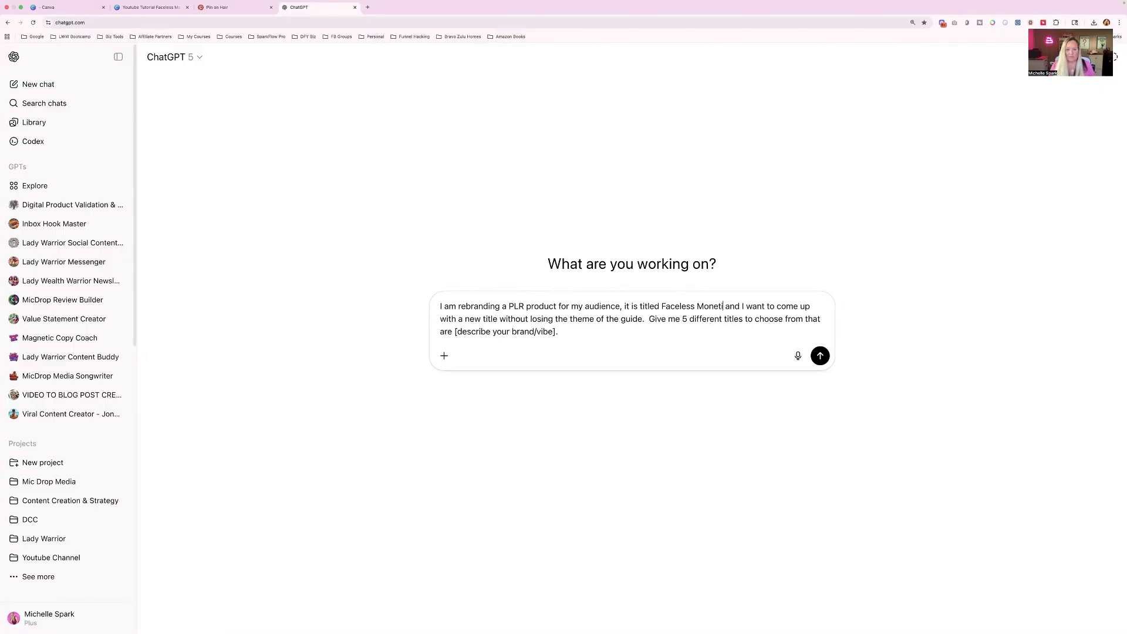
{"action": "type", "text": "ation for Beginnn"}
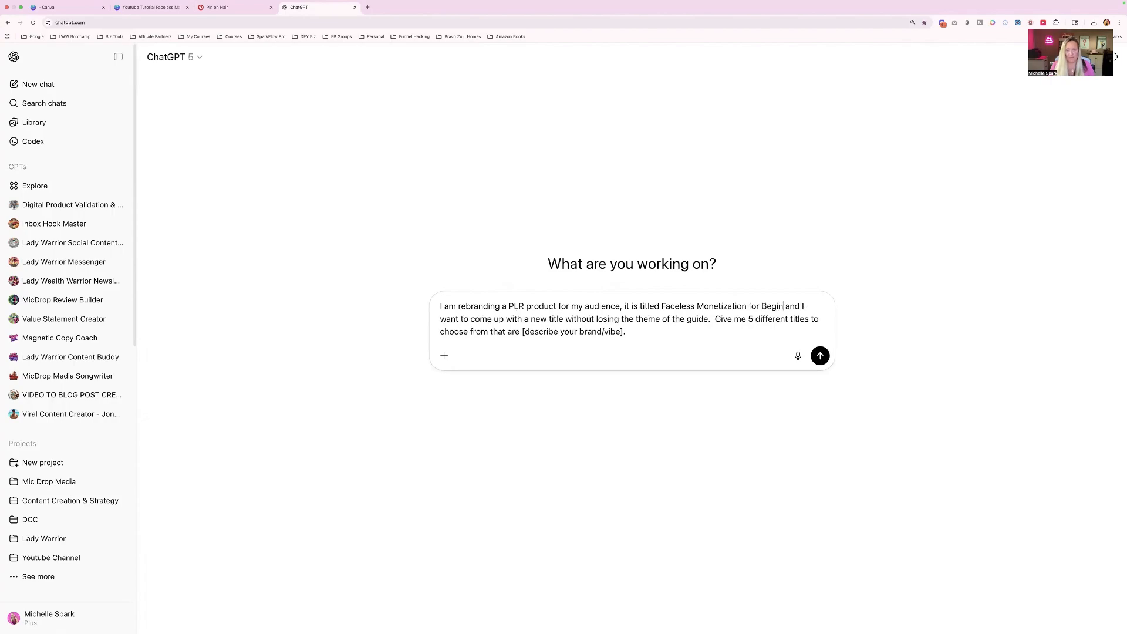
{"action": "type", "text": "ers"}
{"action": "key", "text": "BackSpace"}
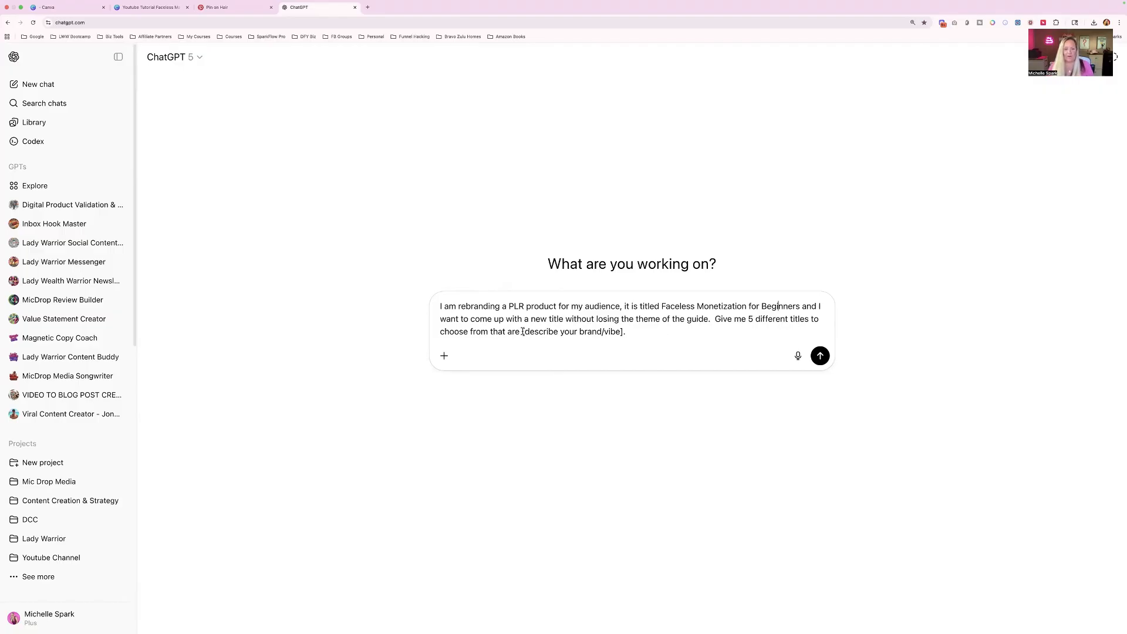
- Replace the [describe your brand/vibe] placeholder with sassy and submit the prompt
{"action": "left_click_drag", "start_coordinate": [522, 332], "coordinate": [622, 334]}
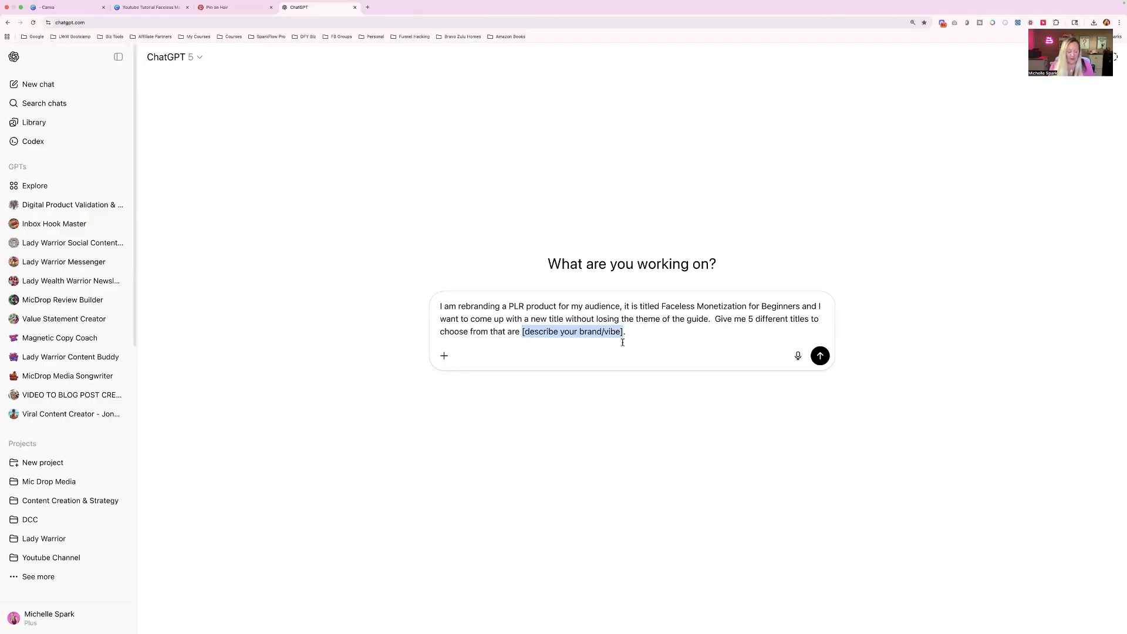
{"action": "type", "text": "are sassy"}
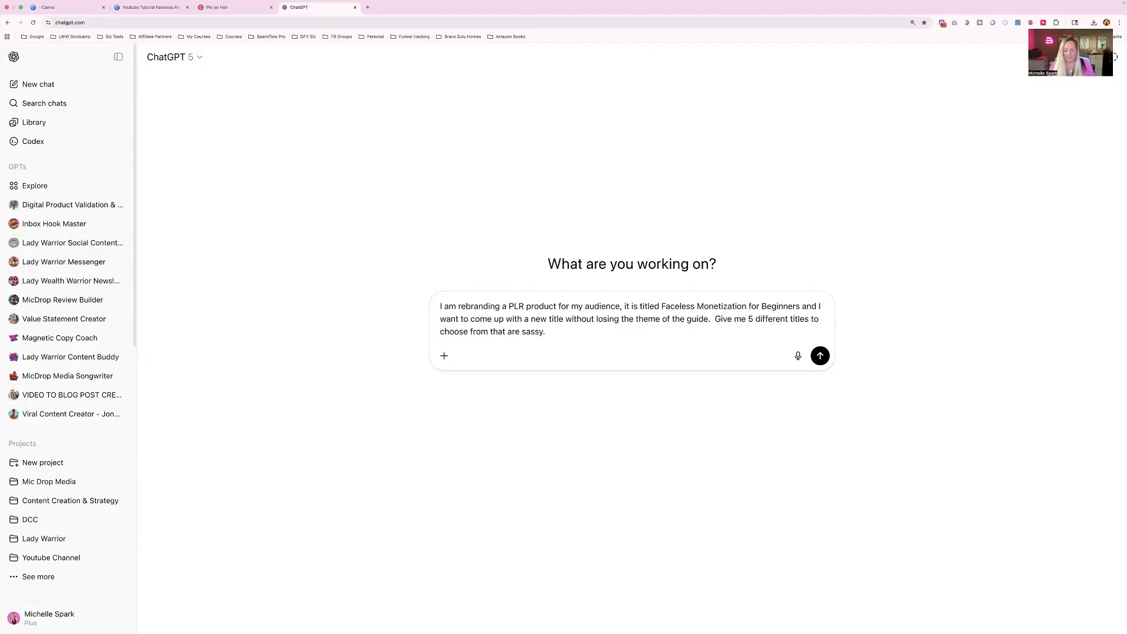
{"action": "key", "text": "Return"}
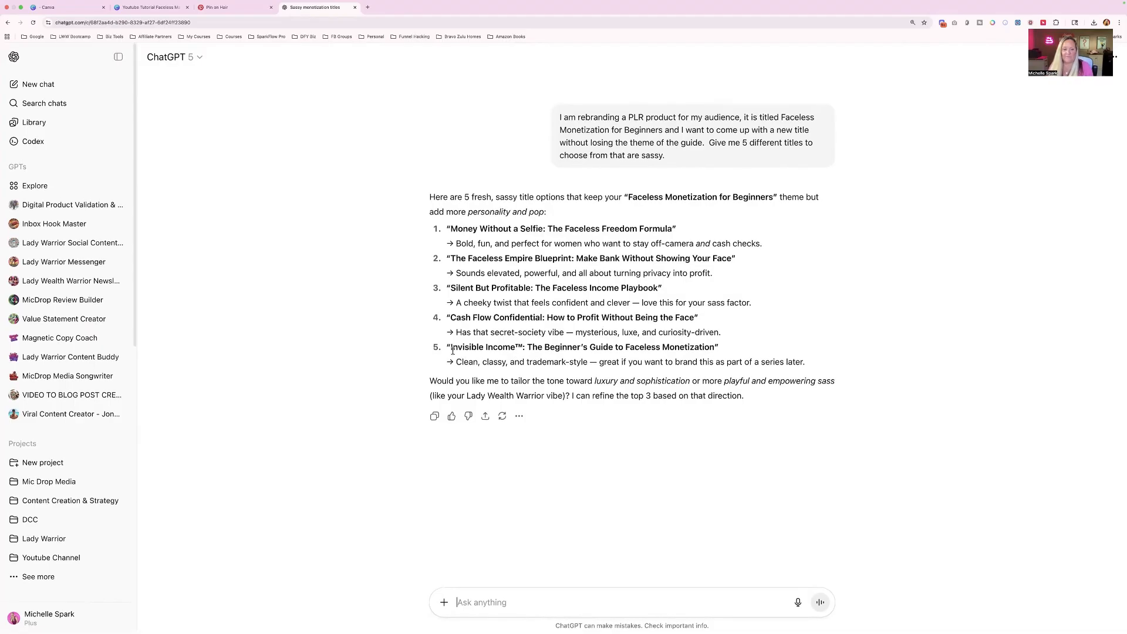
{"action": "left_click_drag", "start_coordinate": [451, 347], "coordinate": [524, 347]}
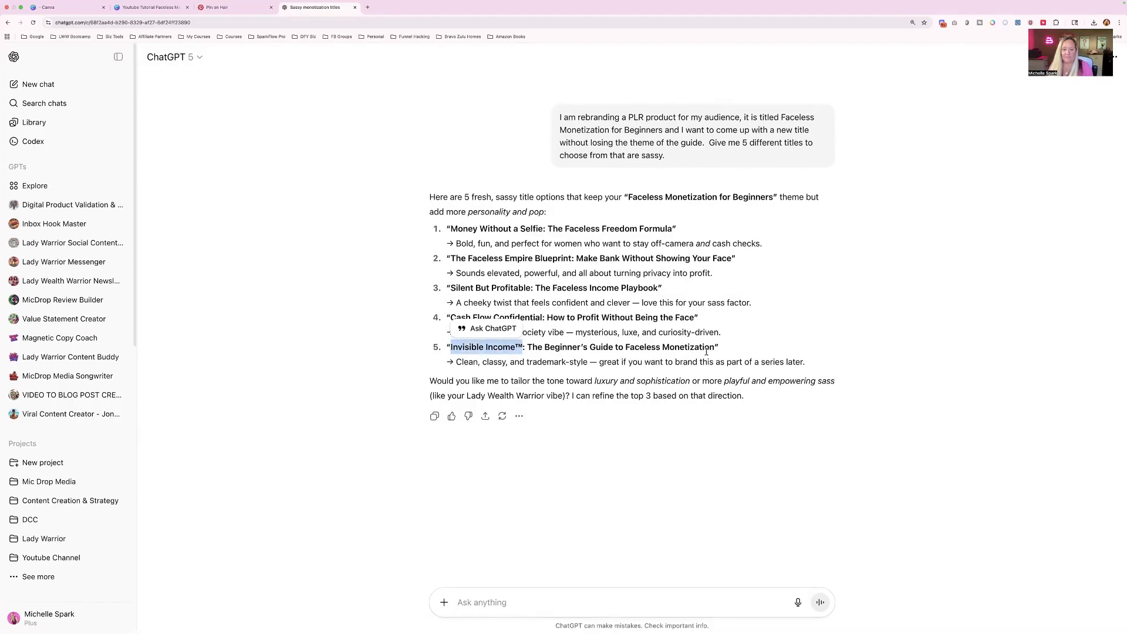
{"action": "left_click", "coordinate": [474, 313]}
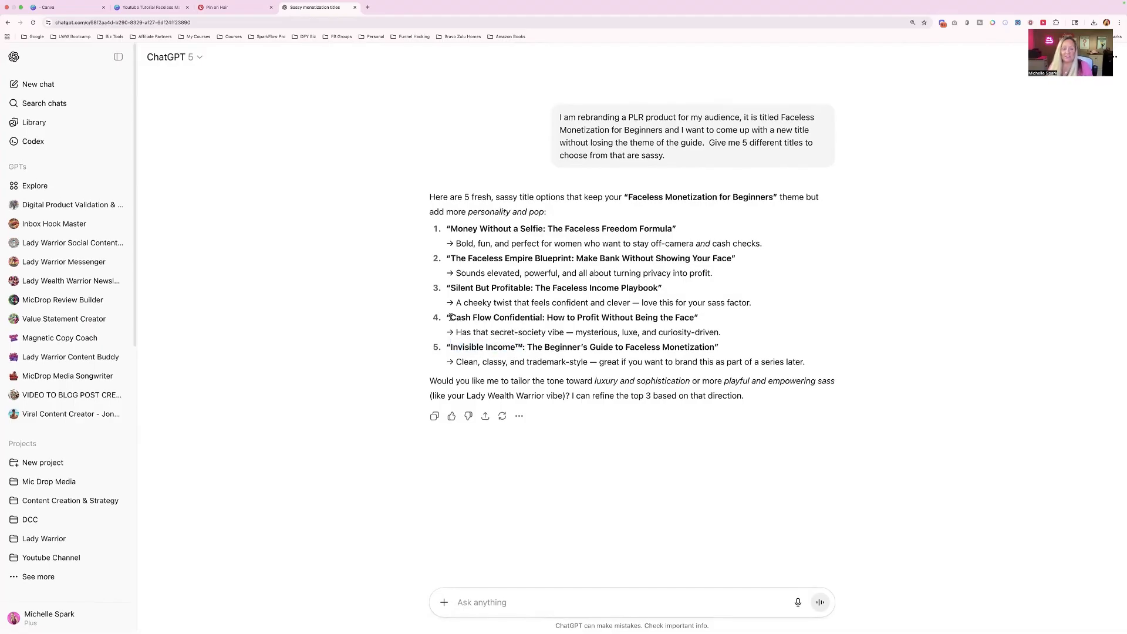
{"action": "left_click_drag", "start_coordinate": [450, 317], "coordinate": [541, 318]}
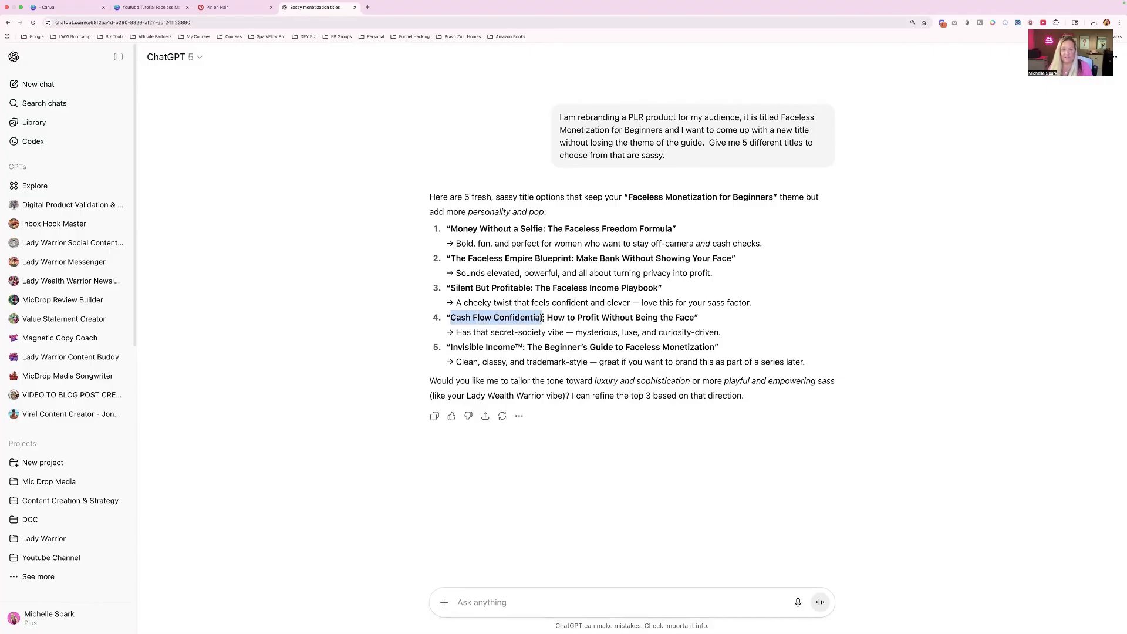
{"action": "left_click", "coordinate": [487, 284]}
- Reject the suggested titles and ask ChatGPT for 5 more that are shorter, 3-5 words, and fun
{"action": "left_click", "coordinate": [470, 603]}
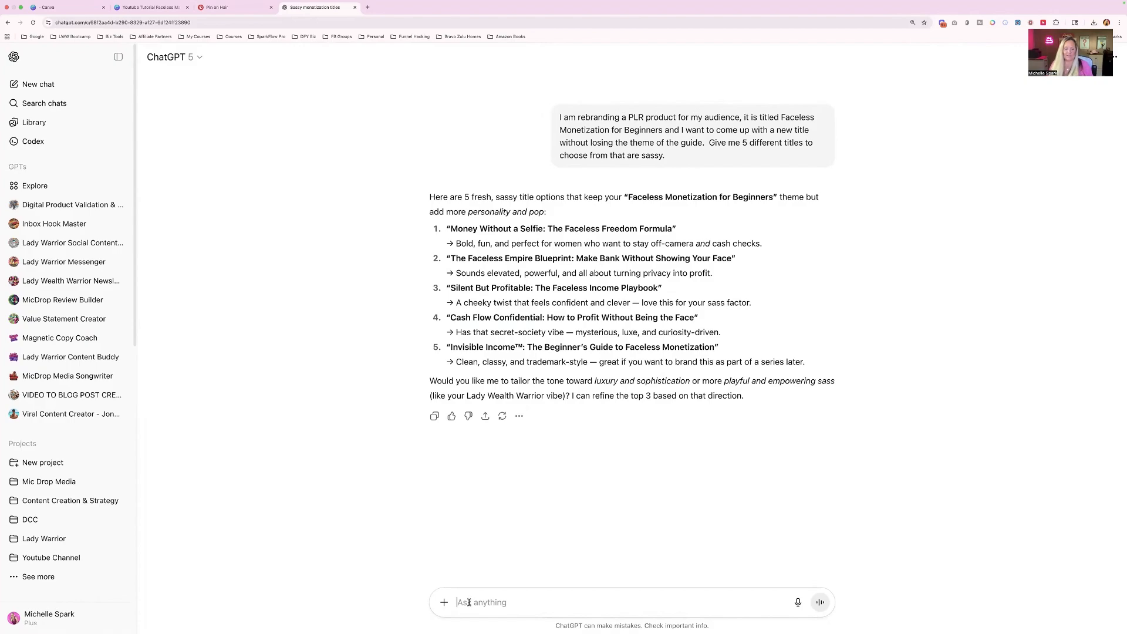
{"action": "type", "text": "I don't like thi"}
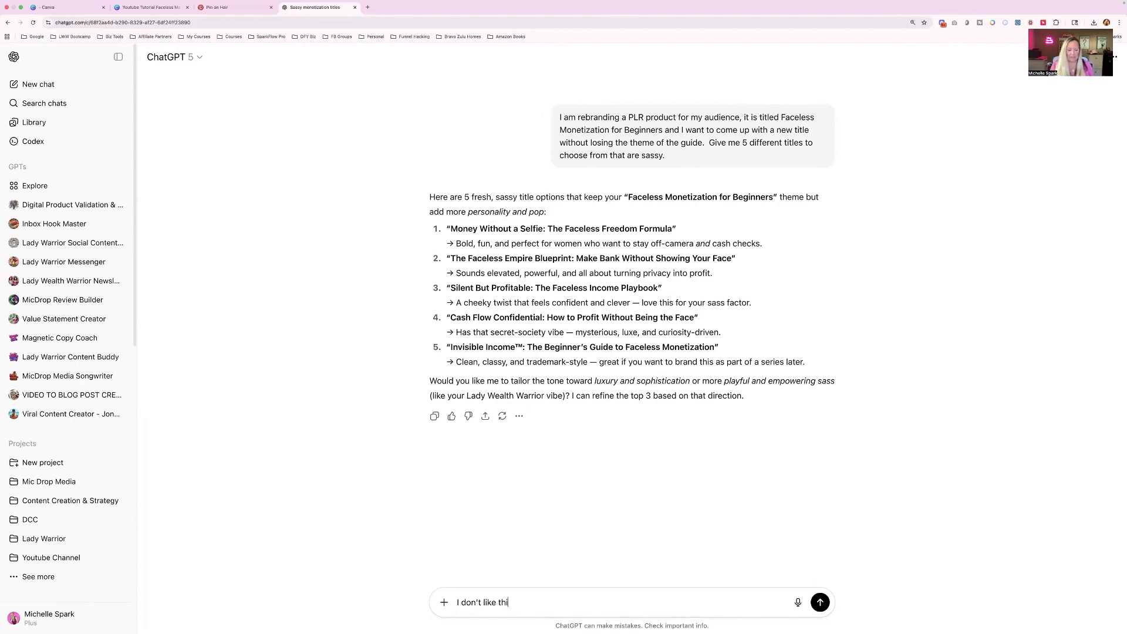
{"action": "key", "text": "BackSpace"}
{"action": "type", "text": "ese give me 5 more that are shorter.  3-"}
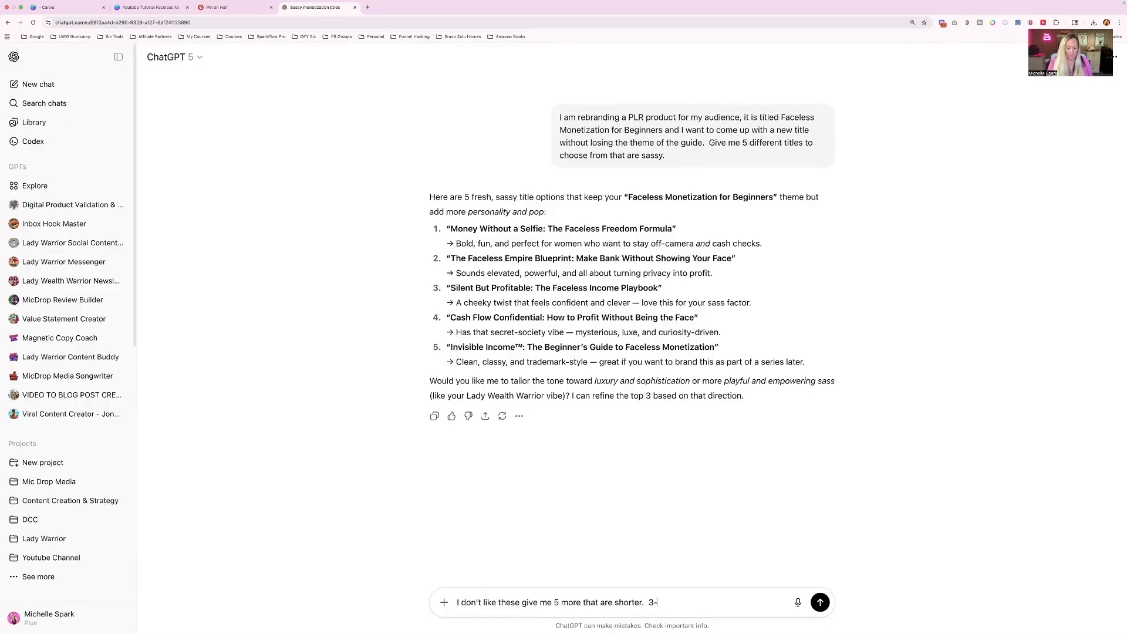
{"action": "type", "text": "5 words and are fun"}
{"action": "key", "text": "Return"}
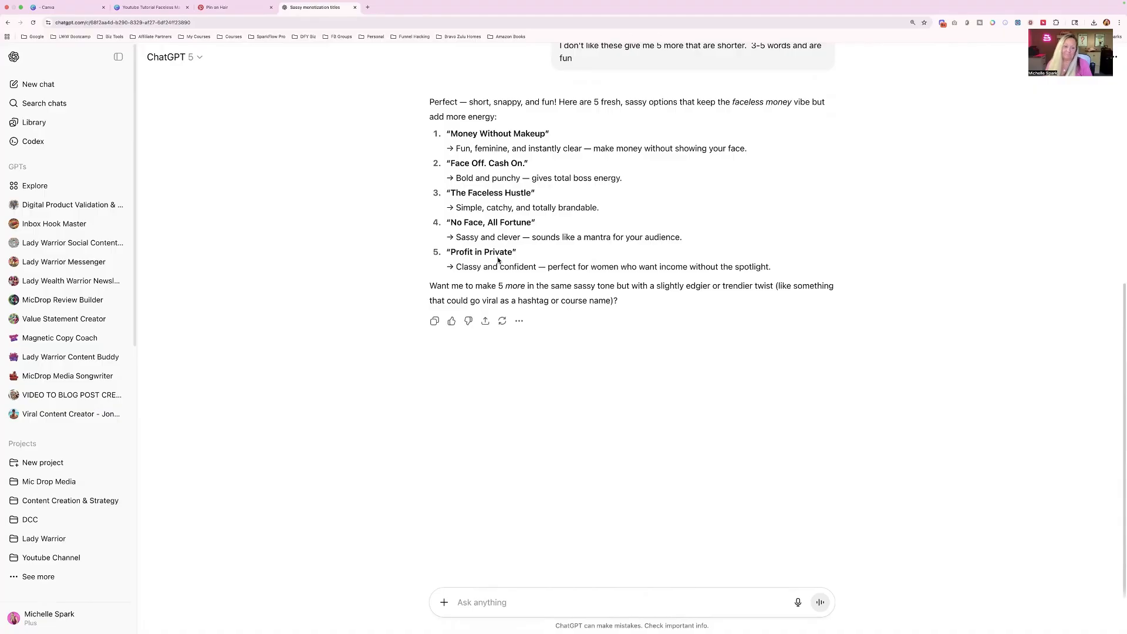
- Tell ChatGPT these titles are too short, take away from what they will learn, and need to say what they will get from my guide
{"action": "type", "text": "OK, thse"}
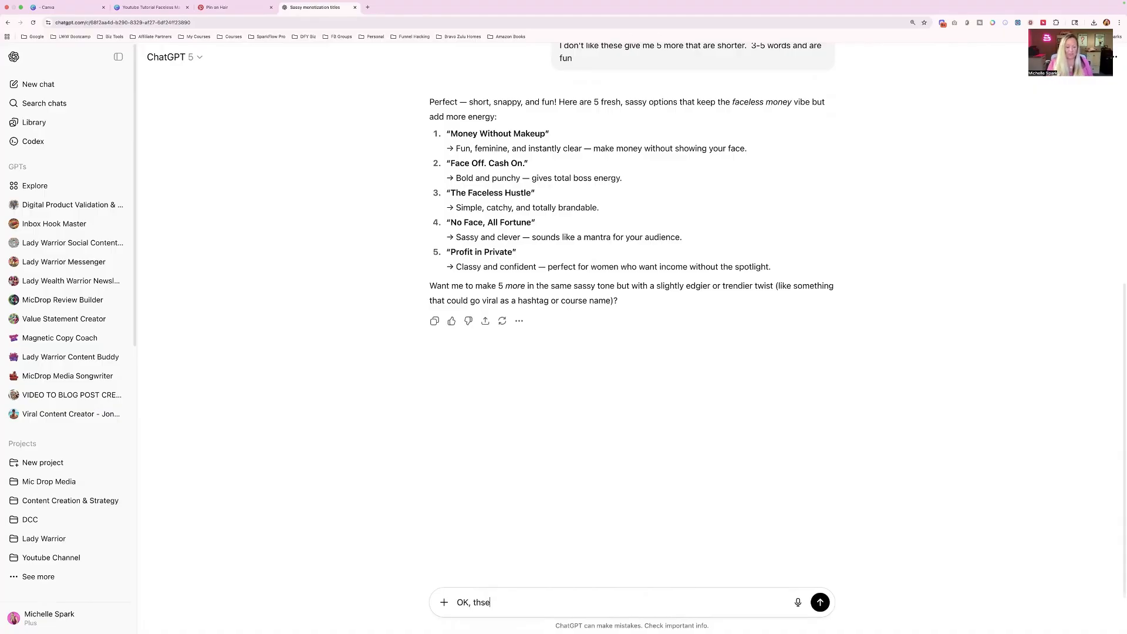
{"action": "key", "text": "BackSpace"}
{"action": "type", "text": "ese are too short and take away from what "}
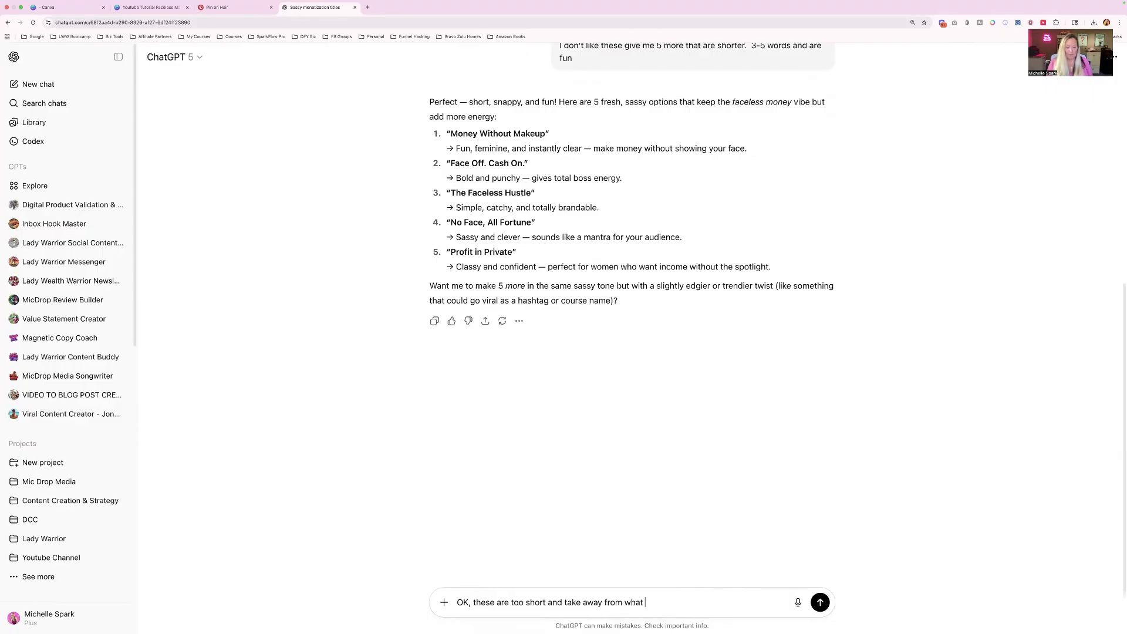
{"action": "type", "text": "they will learn.  The title needs to tell them what"}
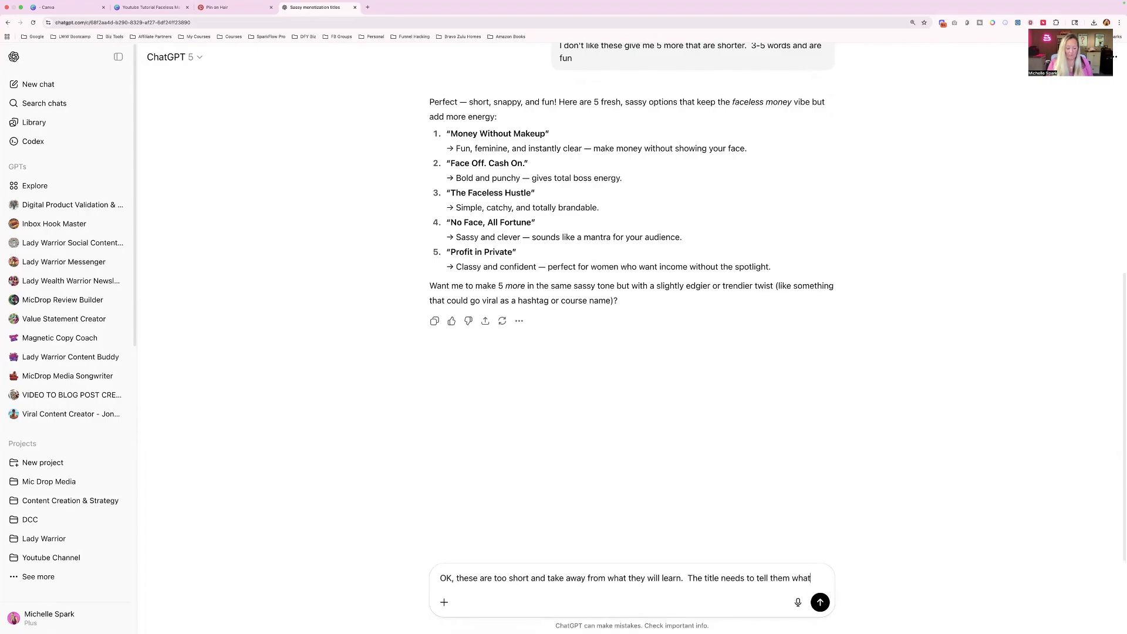
{"action": "type", "text": " they will get from t"}
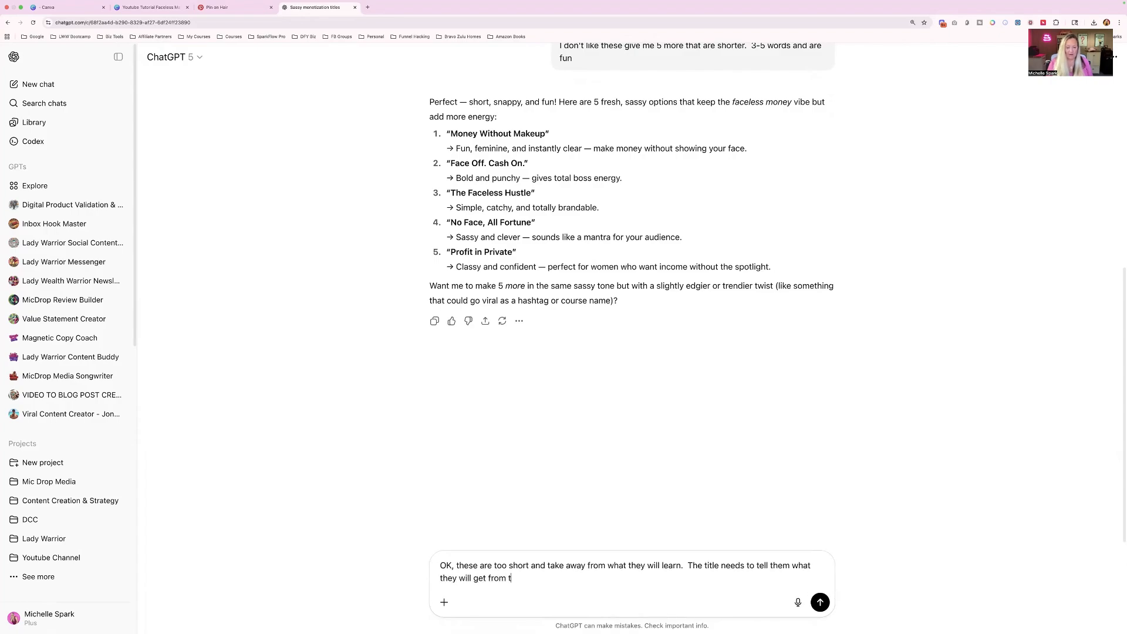
{"action": "type", "text": "y guide"}
{"action": "key", "text": "Return"}
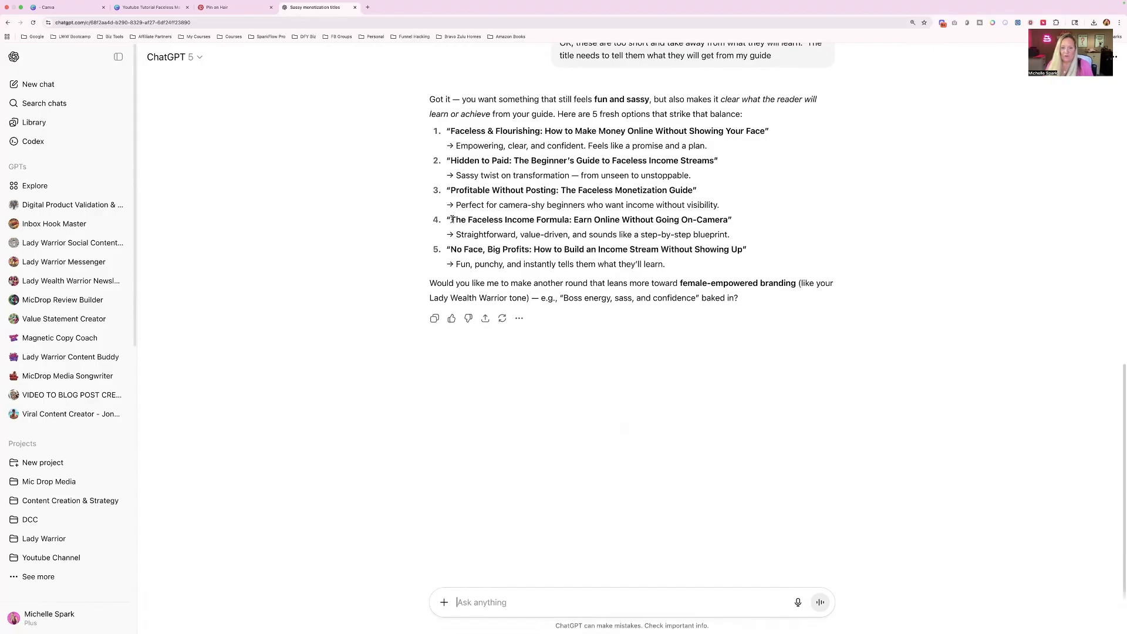
- Copy the title The Faceless Income Formula from ChatGPT's fourth suggestion and switch back to the Canva ebook
{"action": "left_click_drag", "start_coordinate": [452, 220], "coordinate": [543, 219]}
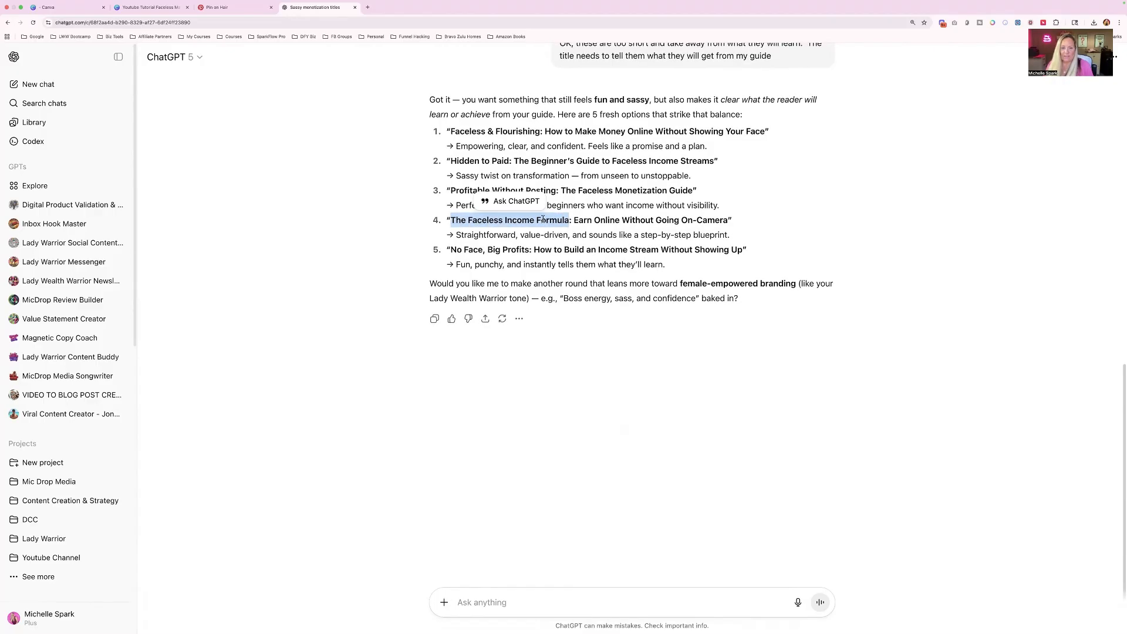
{"action": "right_click", "coordinate": [531, 219]}
{"action": "left_click", "coordinate": [549, 235]}
{"action": "left_click", "coordinate": [152, 7]}
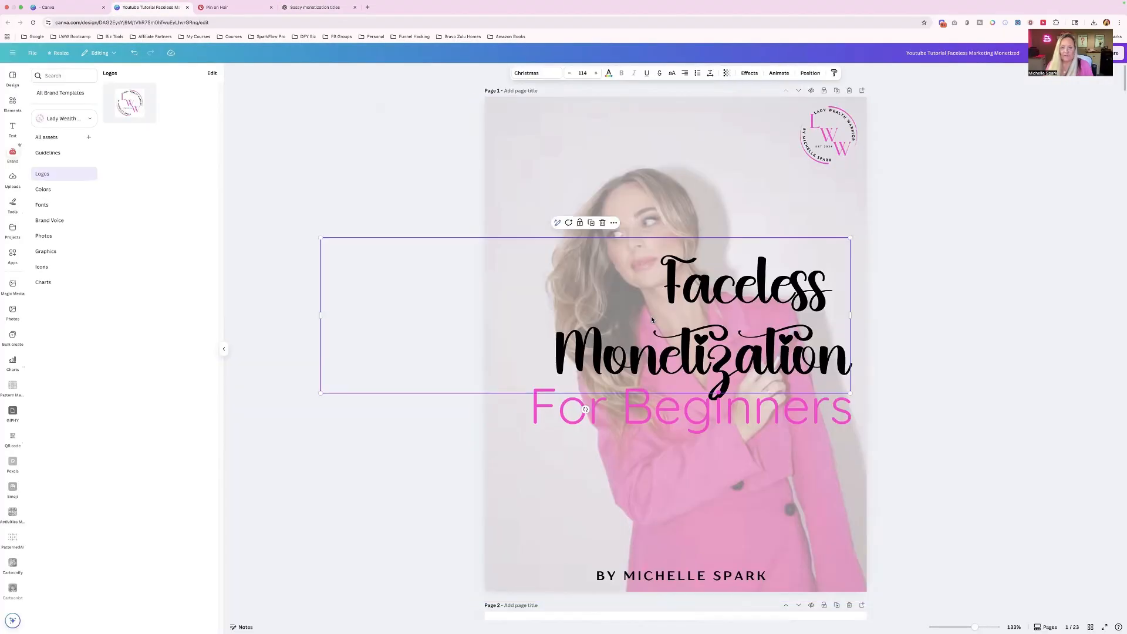
- Change the cover title to The Faceless Income Formula and delete the For Beginners subtitle
{"action": "left_click", "coordinate": [657, 296]}
{"action": "type", "text": "The"}
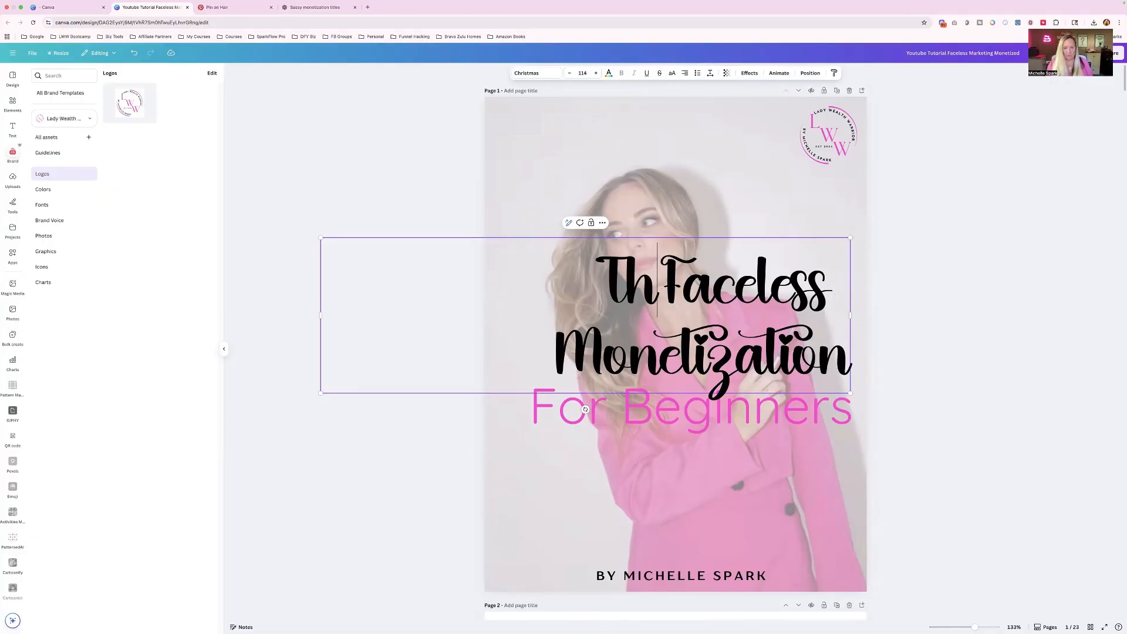
{"action": "left_click_drag", "start_coordinate": [557, 354], "coordinate": [856, 355]}
{"action": "type", "text": "Income"}
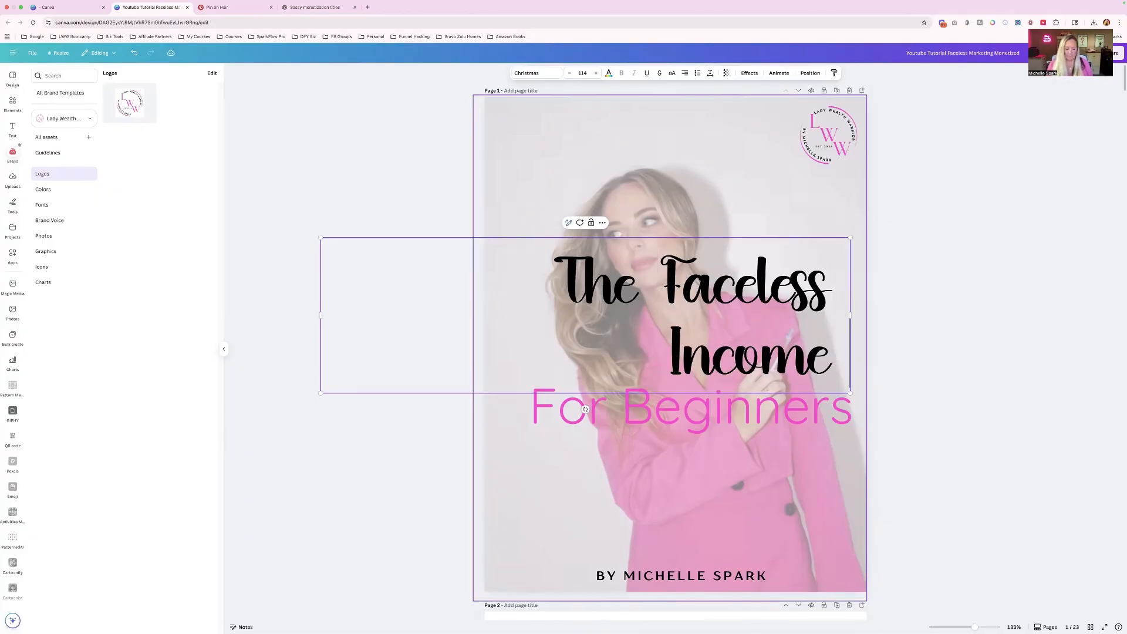
{"action": "type", "text": " Formula"}
{"action": "left_click", "coordinate": [774, 417]}
{"action": "key", "text": "Delete"}
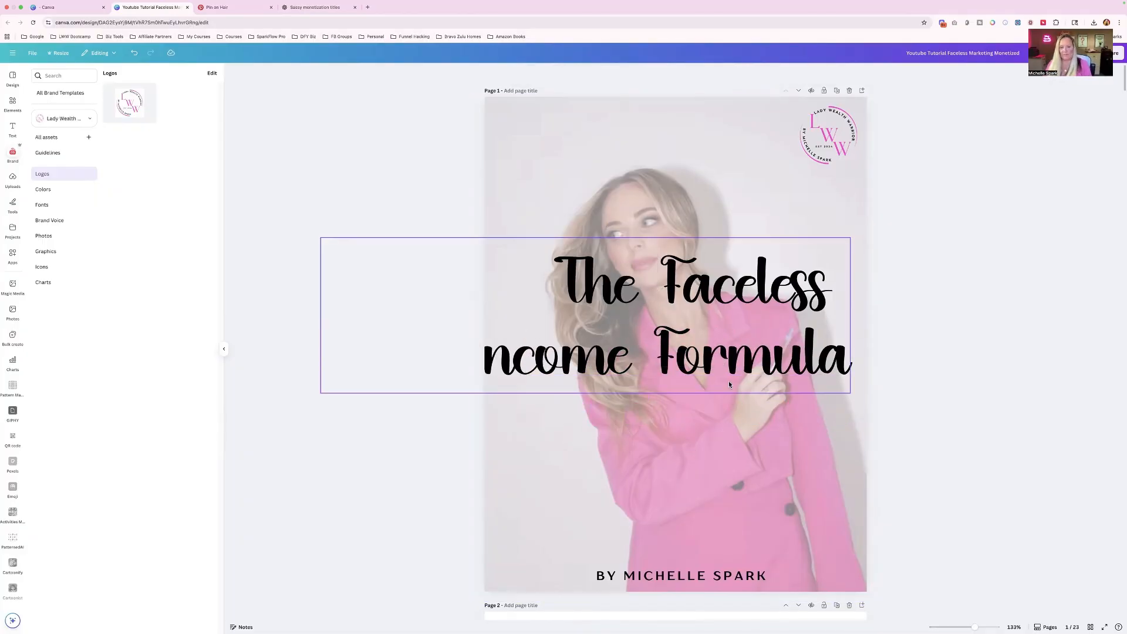
- Center-align the cover title, scale it down to font size 89, and fit its text box in the middle of the cover
{"action": "left_click", "coordinate": [731, 383]}
{"action": "left_click", "coordinate": [685, 73]}
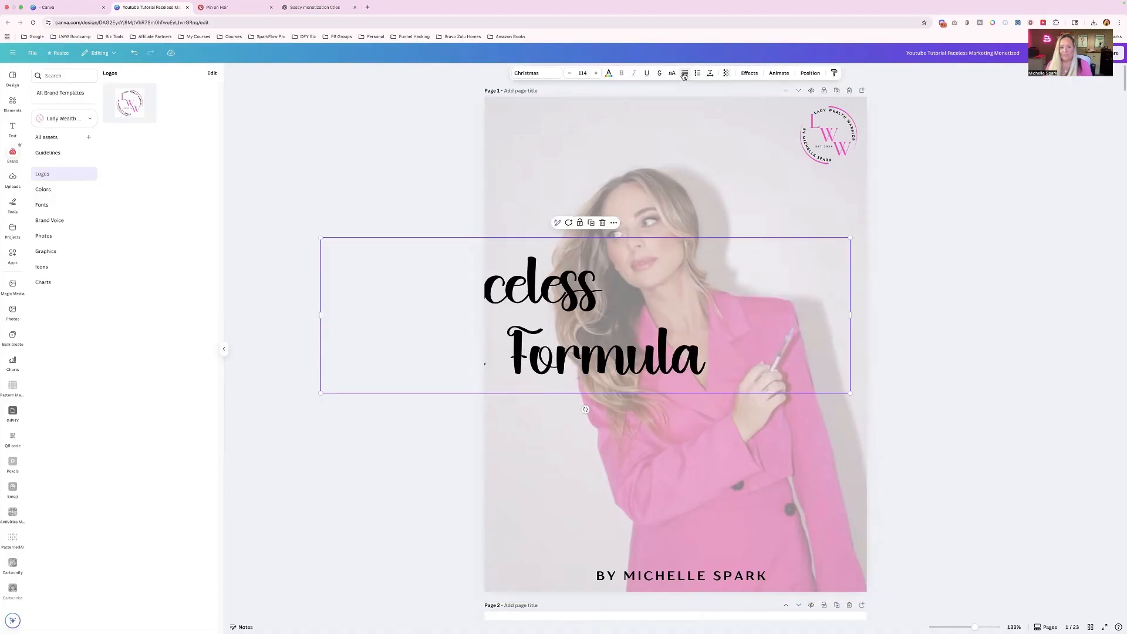
{"action": "left_click_drag", "start_coordinate": [850, 238], "coordinate": [735, 272]}
{"action": "left_click_drag", "start_coordinate": [640, 314], "coordinate": [798, 337]}
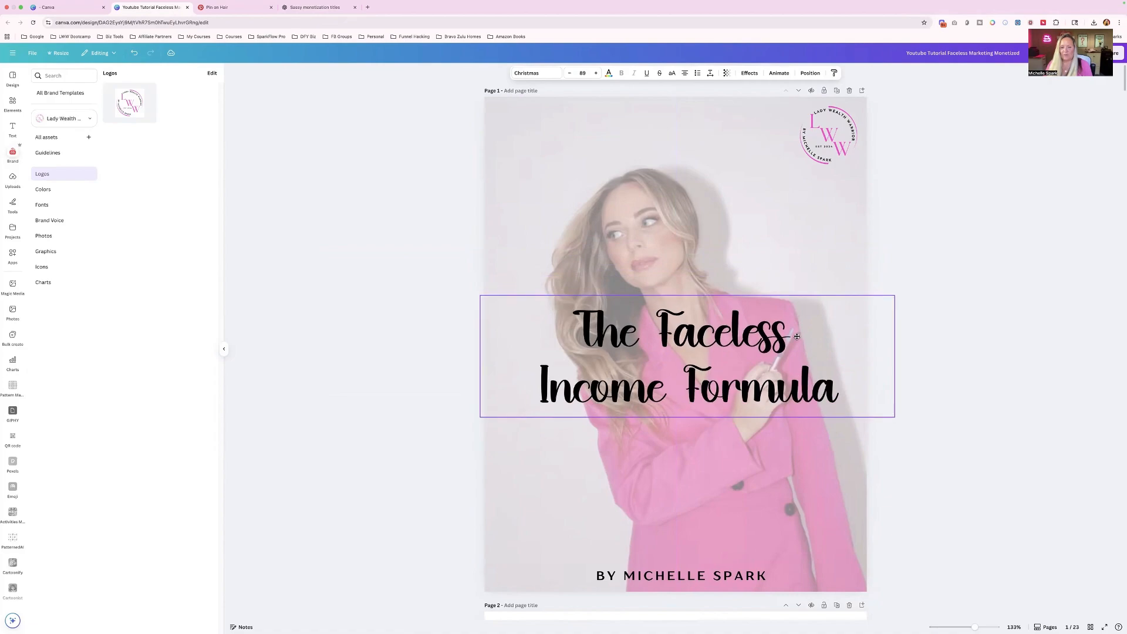
{"action": "left_click", "coordinate": [921, 377]}
{"action": "left_click", "coordinate": [832, 377]}
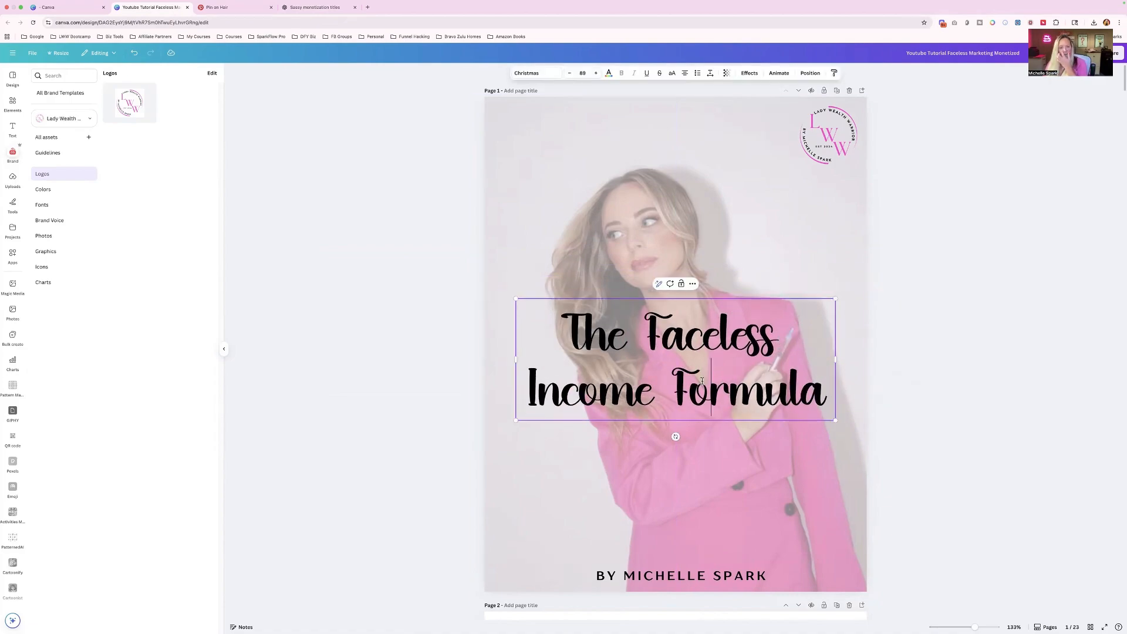
- Recolor only the word Formula in the cover title with the first pink of the Lady Wealth Warriors #1 palette
{"action": "left_click", "coordinate": [786, 391]}
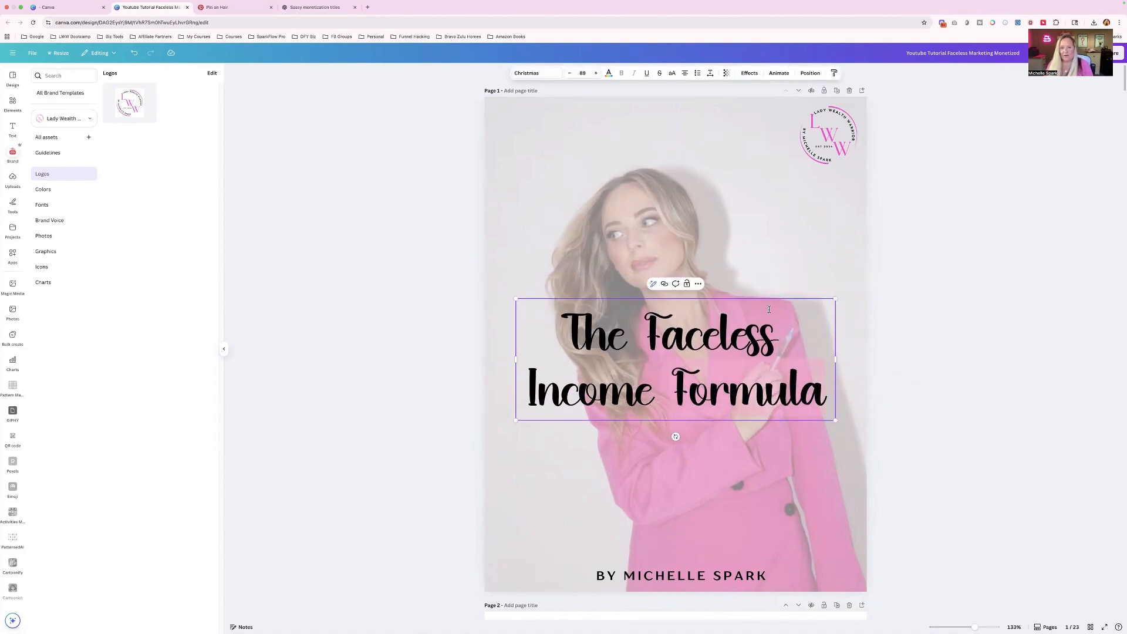
{"action": "left_click", "coordinate": [609, 74]}
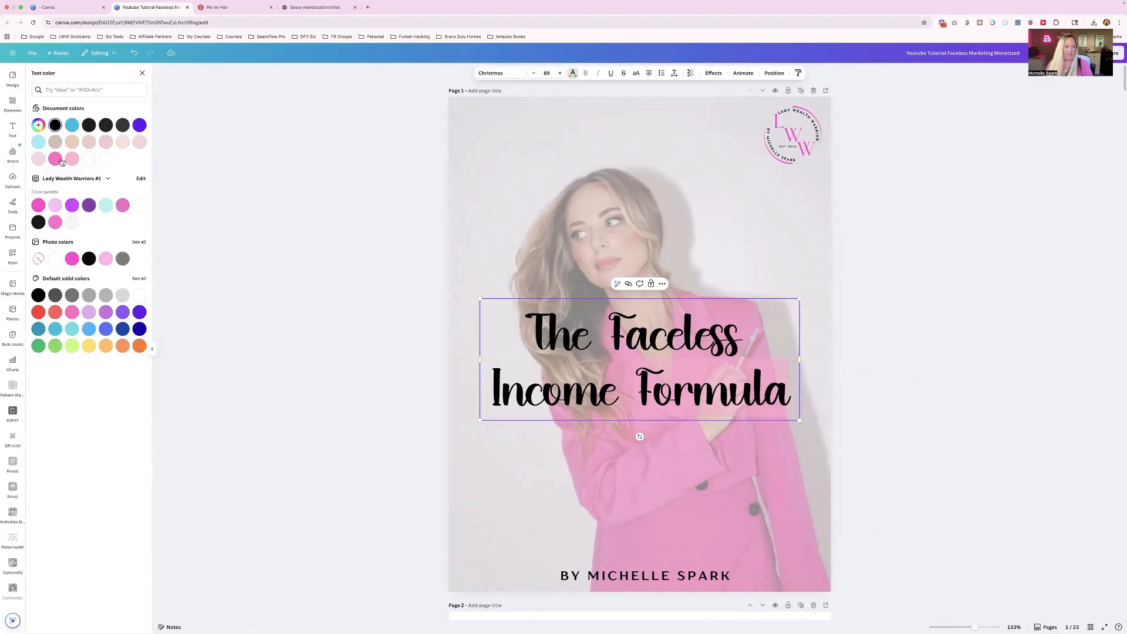
{"action": "left_click", "coordinate": [38, 205]}
{"action": "left_click", "coordinate": [248, 213]}
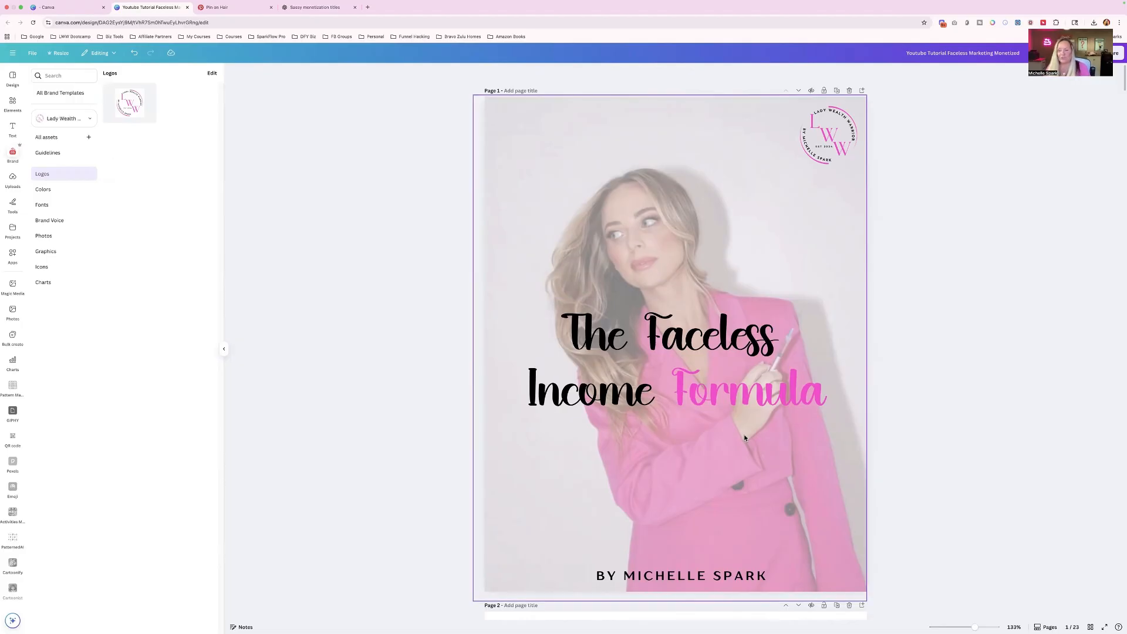
- Review the ebook from the new cover and the About the Author page through to the Thank-you page on page 22
{"action": "scroll", "coordinate": [744, 438], "scroll_direction": "down", "scroll_amount": 3}
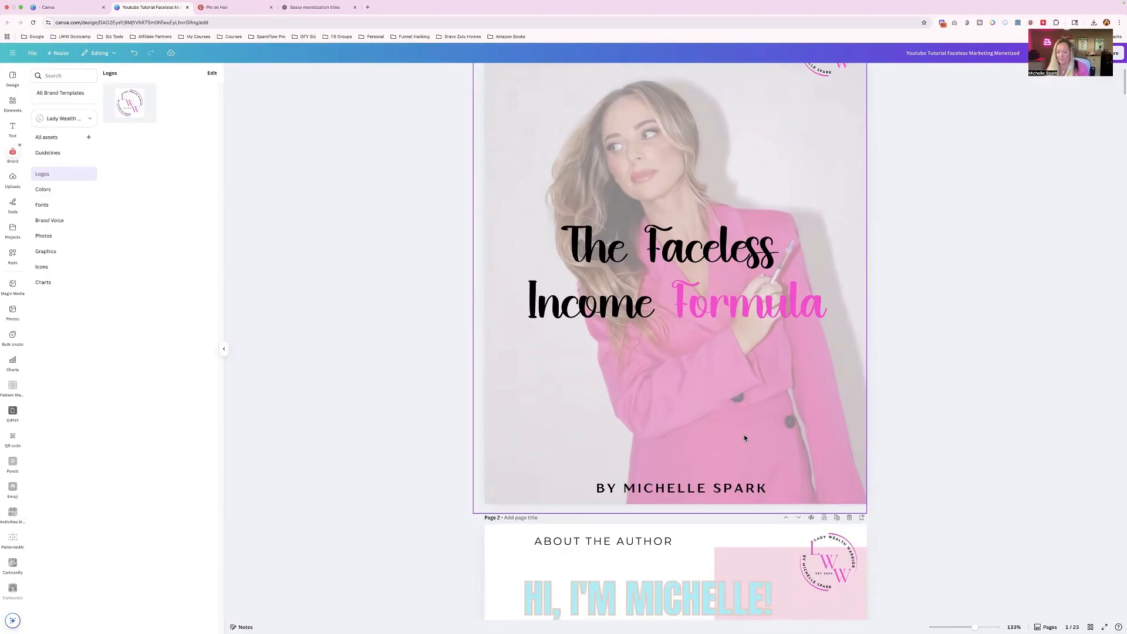
{"action": "scroll", "coordinate": [745, 438], "scroll_direction": "down", "scroll_amount": 5}
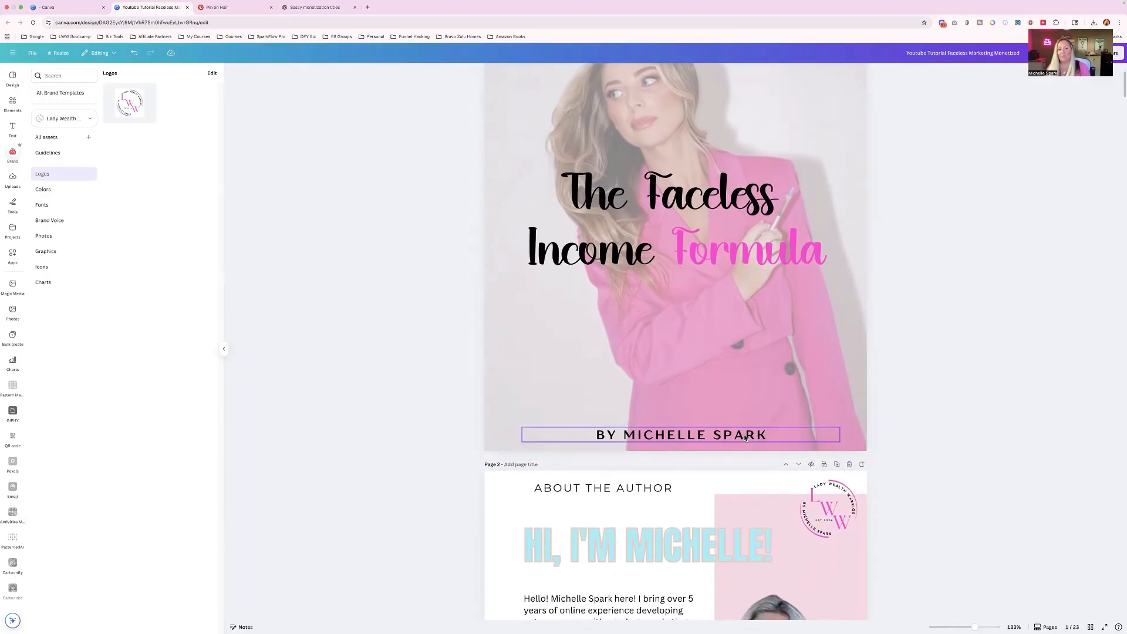
{"action": "scroll", "coordinate": [745, 438], "scroll_direction": "up", "scroll_amount": 7}
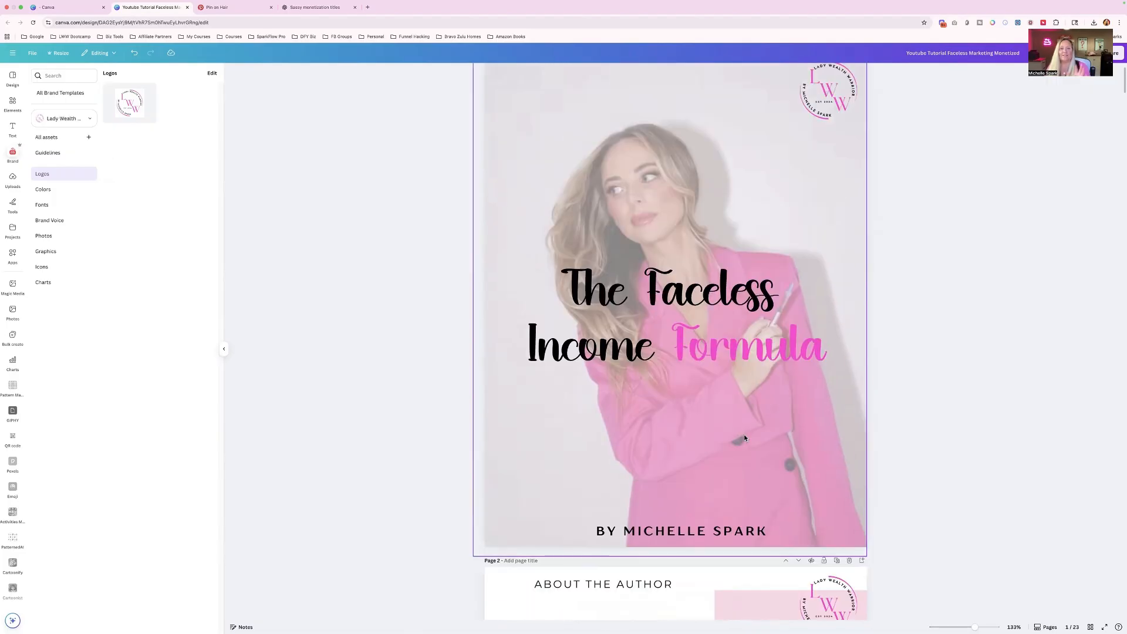
{"action": "scroll", "coordinate": [745, 438], "scroll_direction": "up", "scroll_amount": 2}
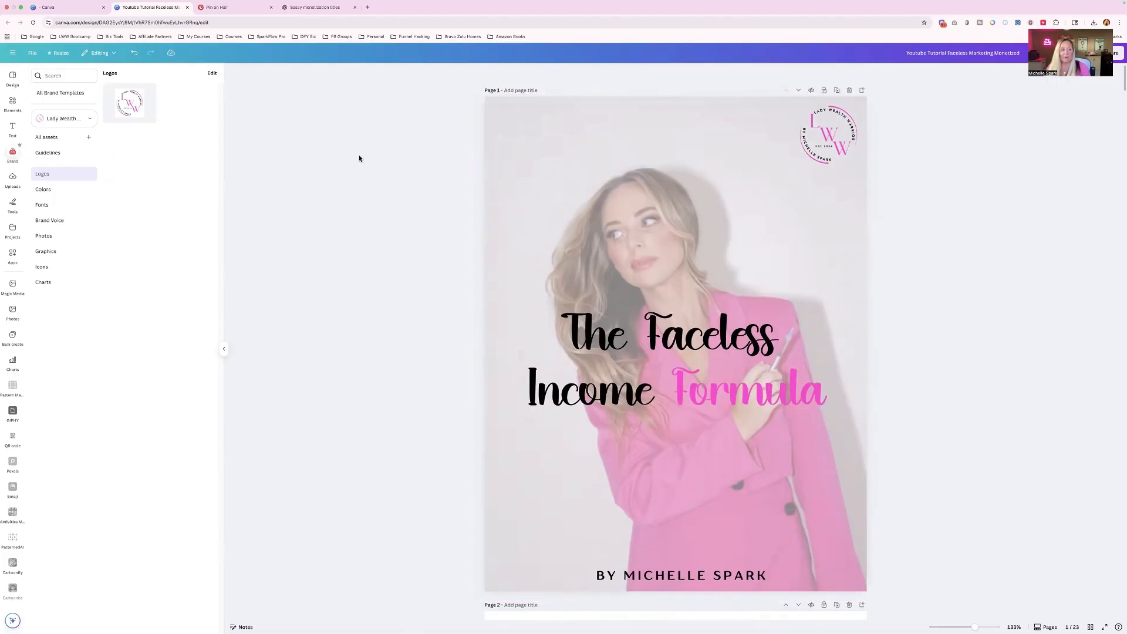
{"action": "left_click", "coordinate": [12, 127]}
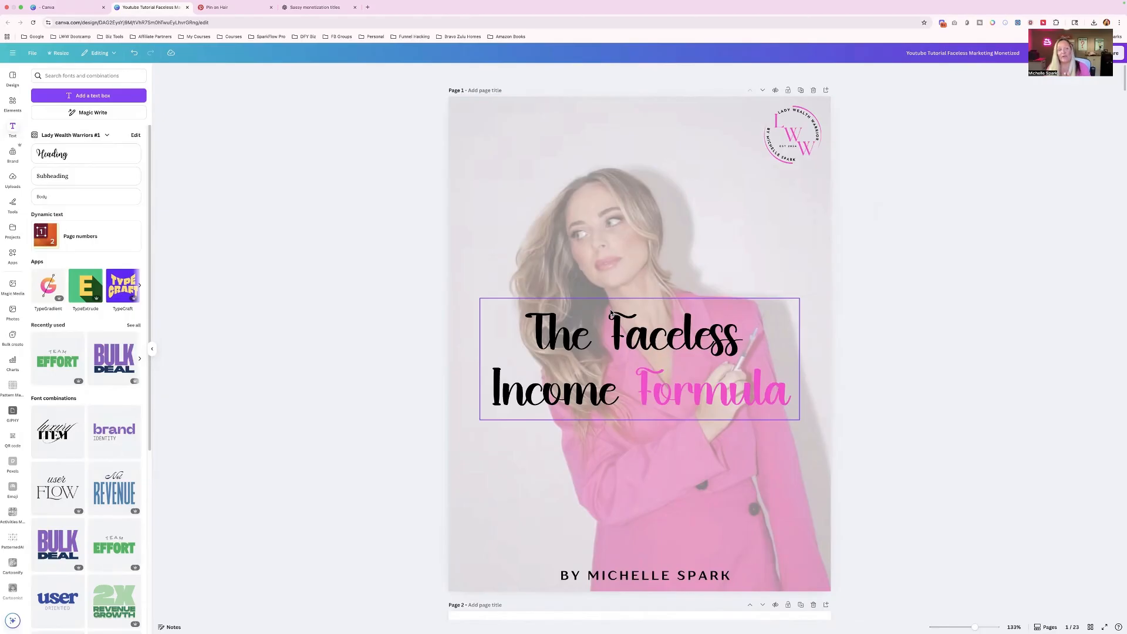
{"action": "scroll", "coordinate": [611, 314], "scroll_direction": "down", "scroll_amount": 1}
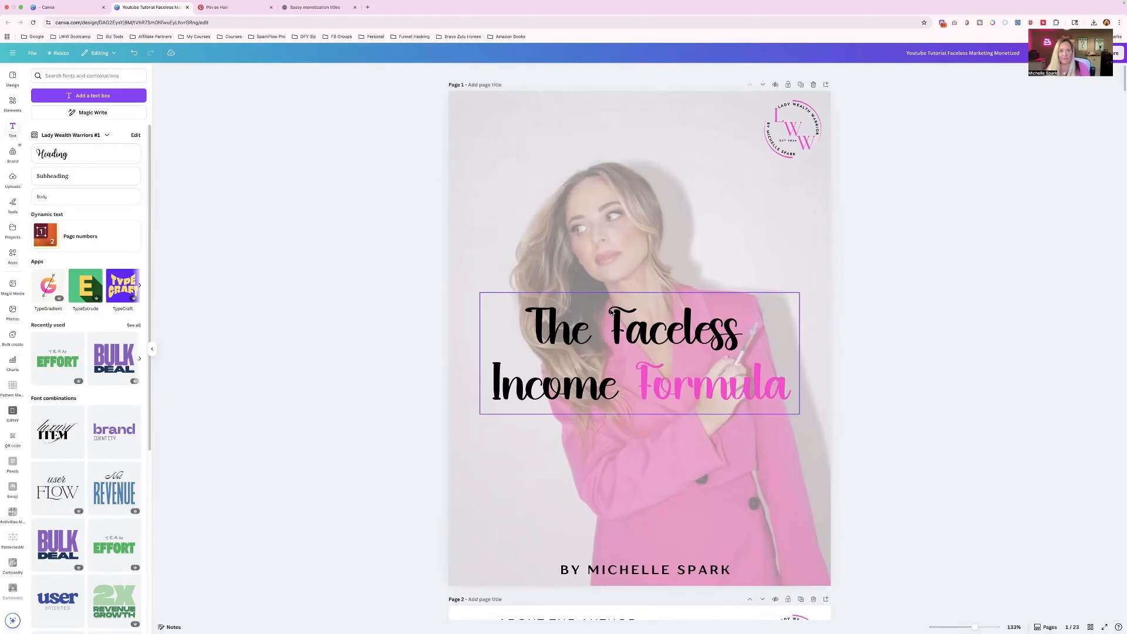
{"action": "scroll", "coordinate": [612, 312], "scroll_direction": "down", "scroll_amount": 10}
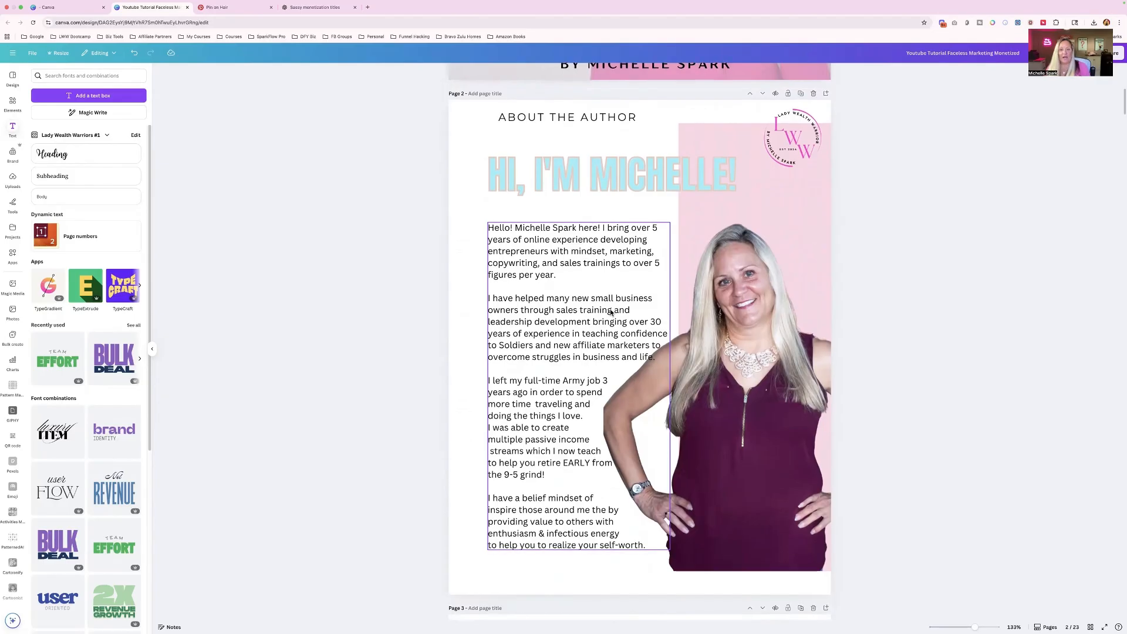
{"action": "left_click", "coordinate": [577, 278]}
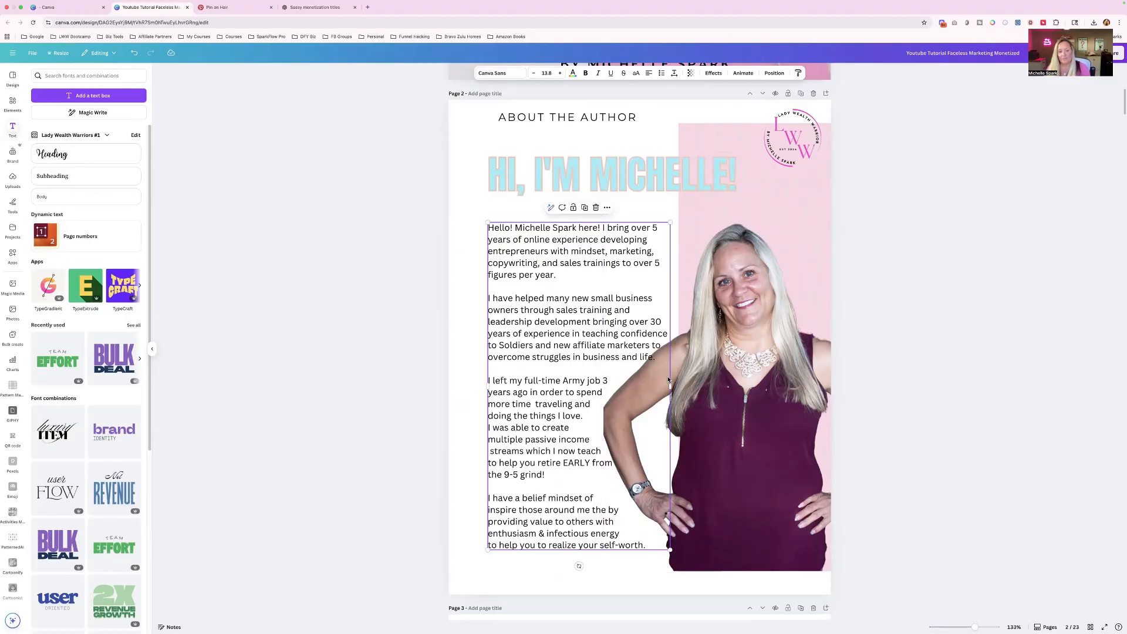
{"action": "scroll", "coordinate": [668, 381], "scroll_direction": "down", "scroll_amount": 10}
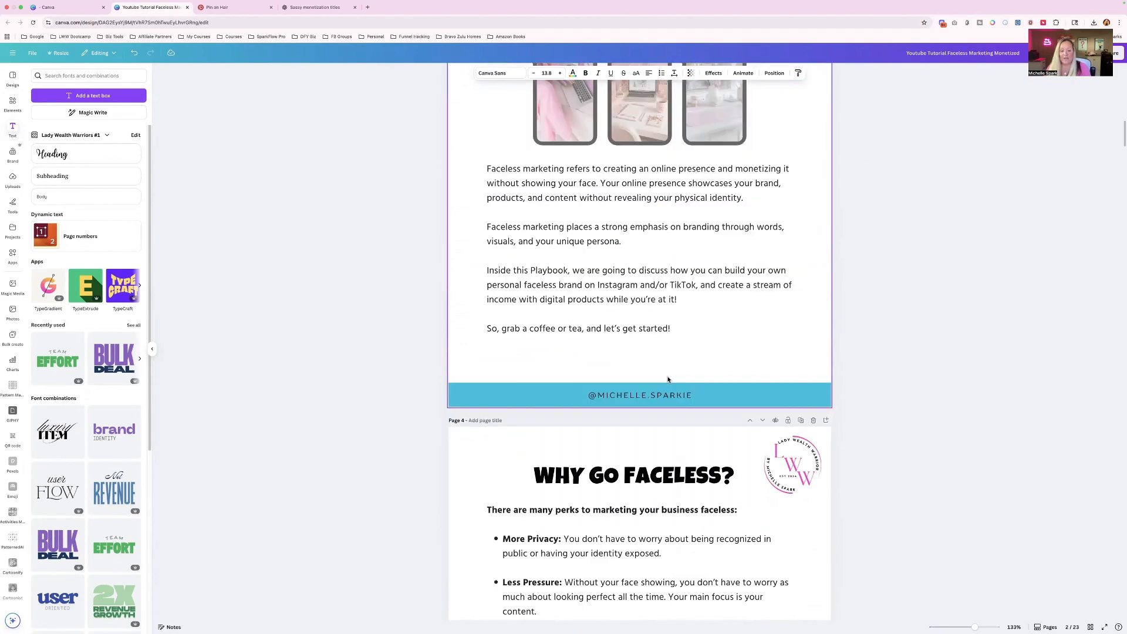
{"action": "scroll", "coordinate": [668, 380], "scroll_direction": "down", "scroll_amount": 20}
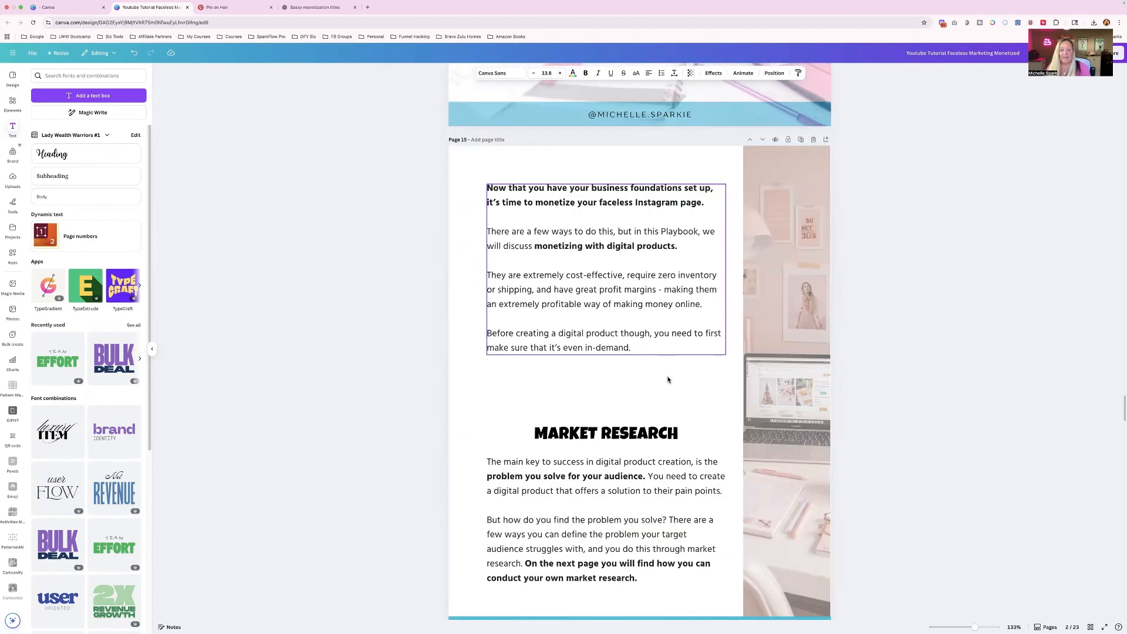
{"action": "scroll", "coordinate": [668, 380], "scroll_direction": "down", "scroll_amount": 20}
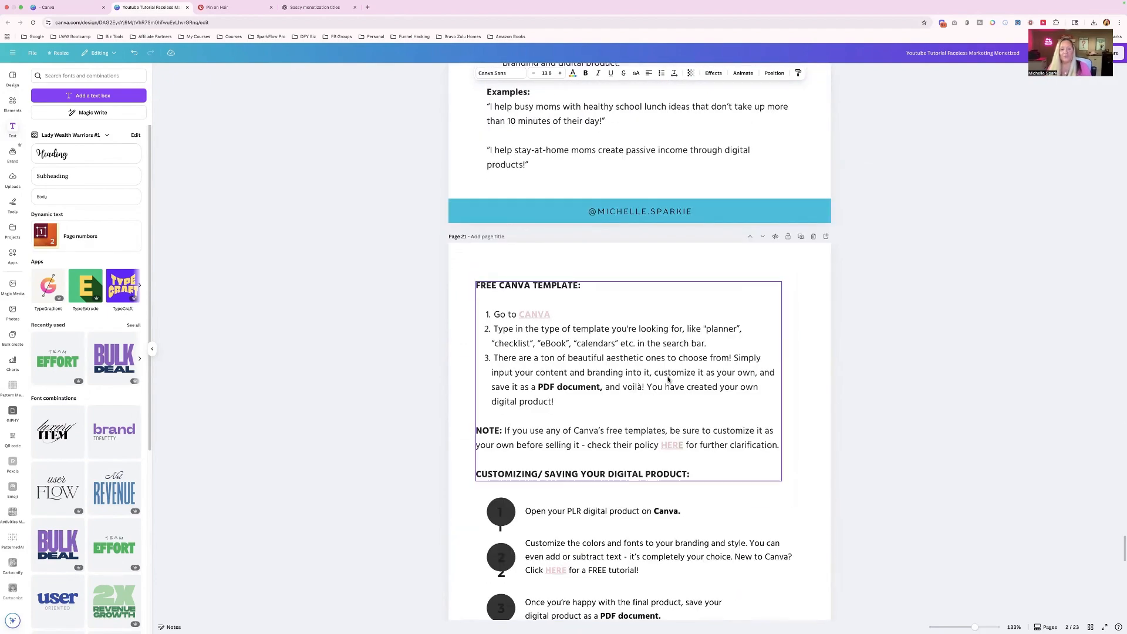
{"action": "scroll", "coordinate": [668, 380], "scroll_direction": "up", "scroll_amount": 8}
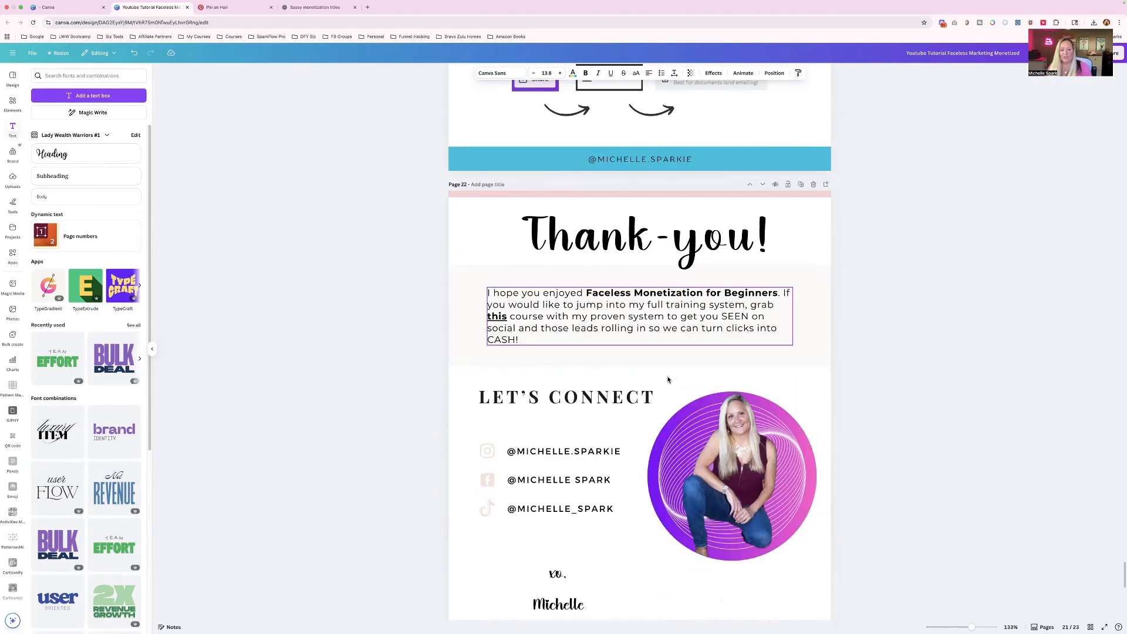
- Open the Workbooks/eBooks upload folder, try placing the Automations promo image on the Thank-you page, and undo the placement
{"action": "scroll", "coordinate": [668, 380], "scroll_direction": "up", "scroll_amount": 2}
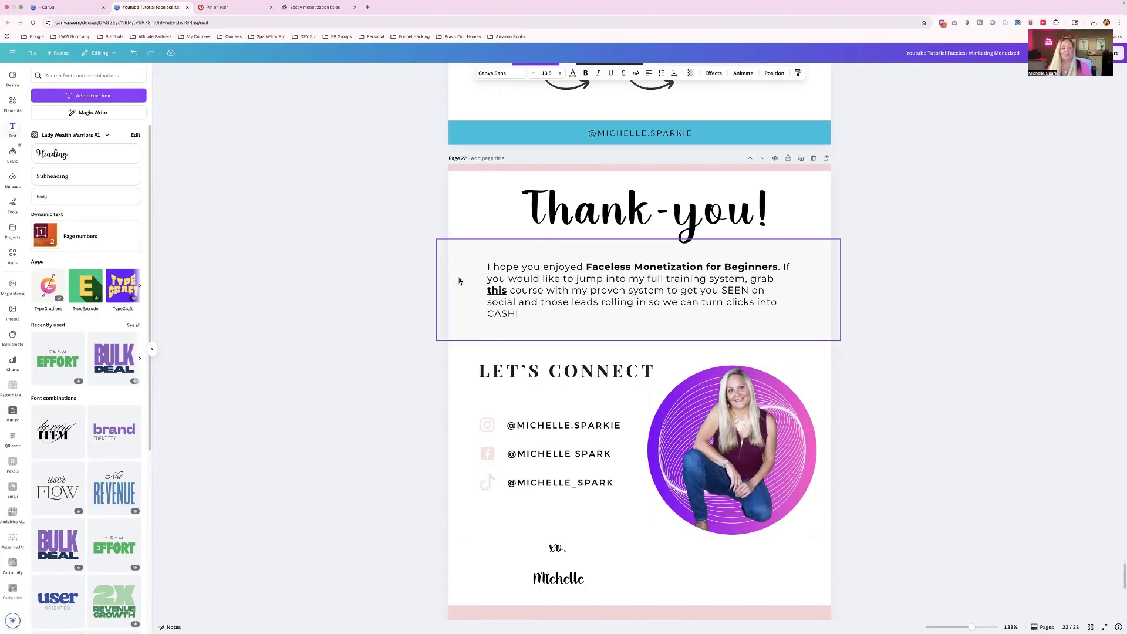
{"action": "left_click", "coordinate": [12, 179]}
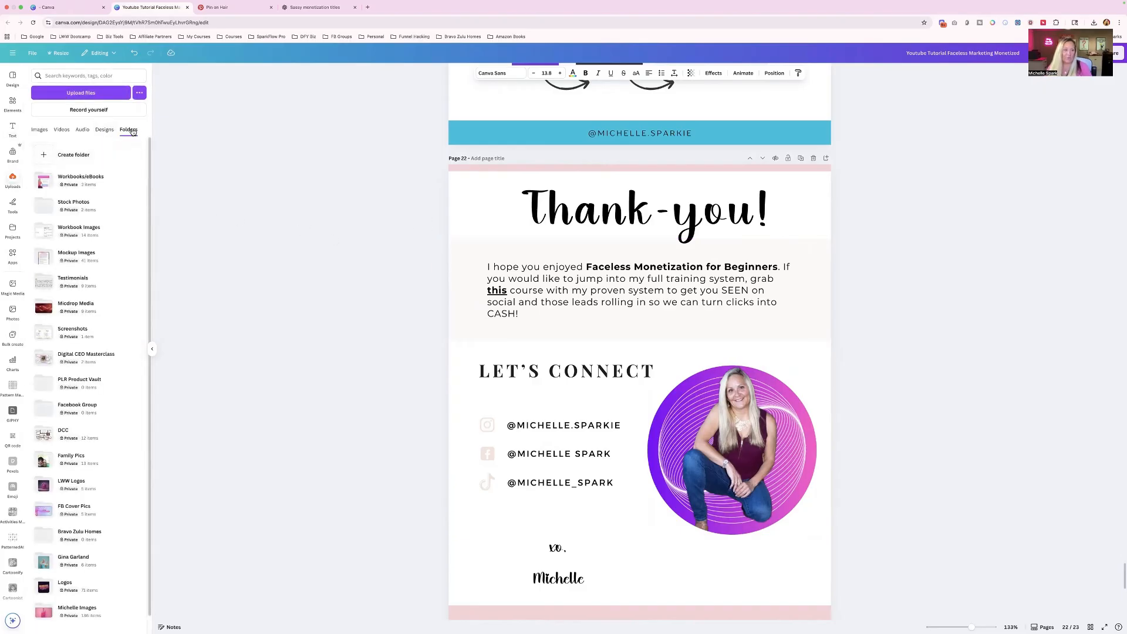
{"action": "left_click", "coordinate": [94, 181]}
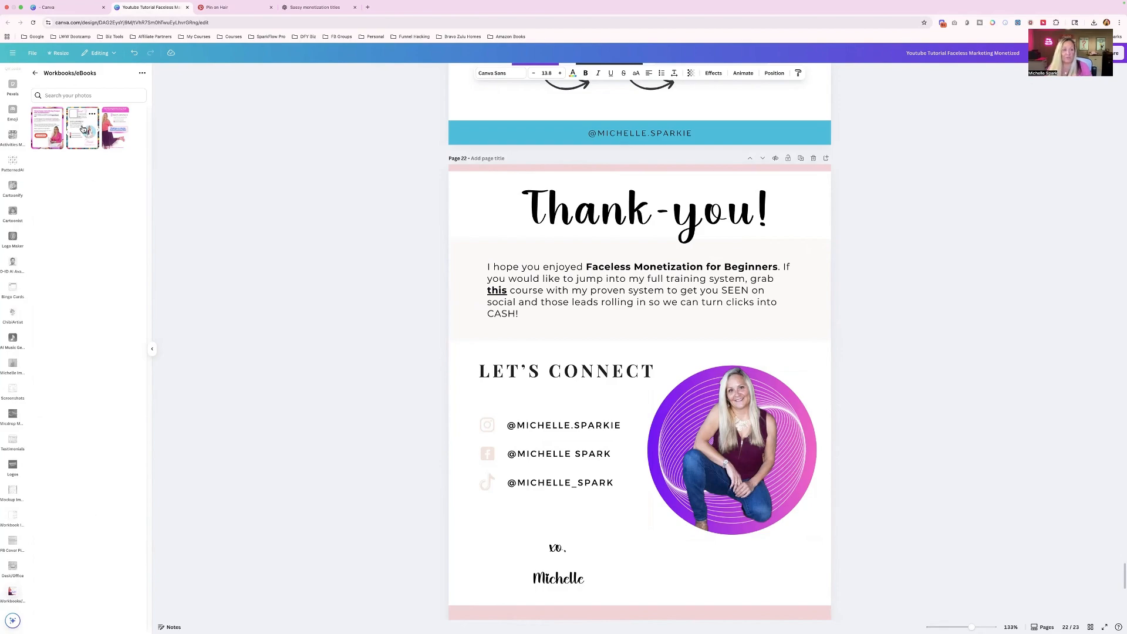
{"action": "left_click", "coordinate": [43, 127]}
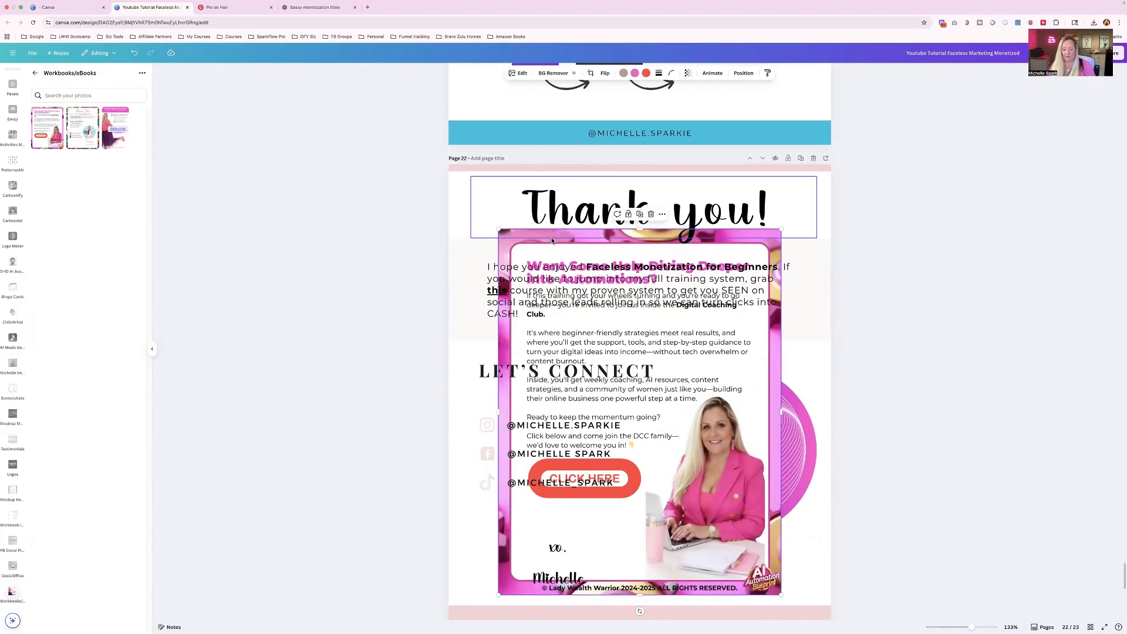
{"action": "key", "text": "super+z"}
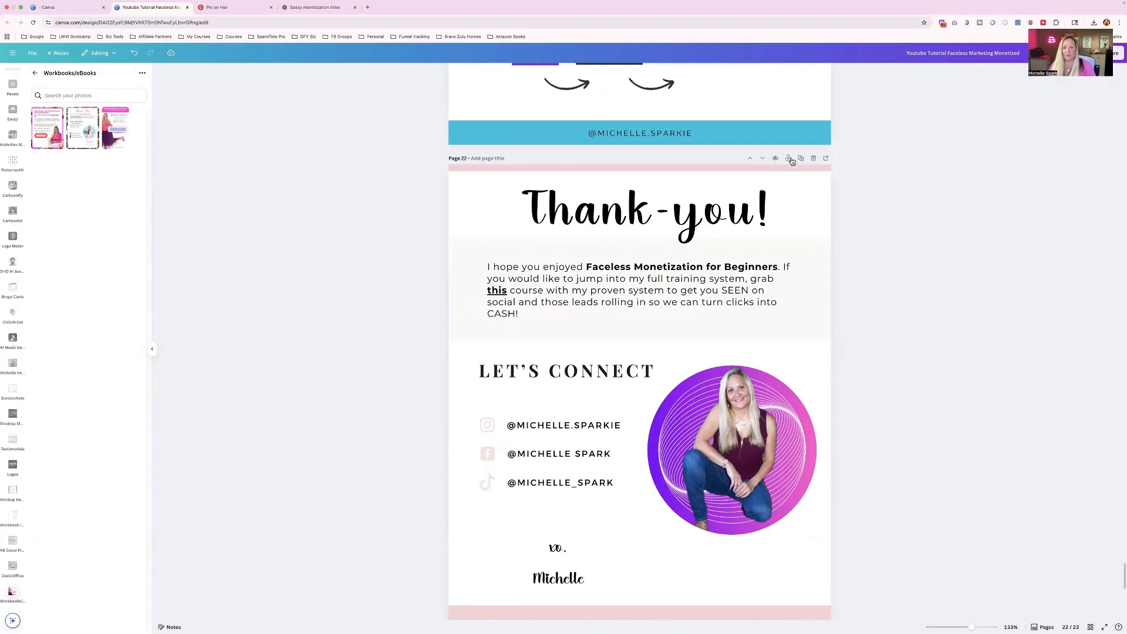
- Add a blank page after the Thank-you page and set the "Want Some Help Diving Deeper into Automations?" image as its background
{"action": "left_click", "coordinate": [827, 159]}
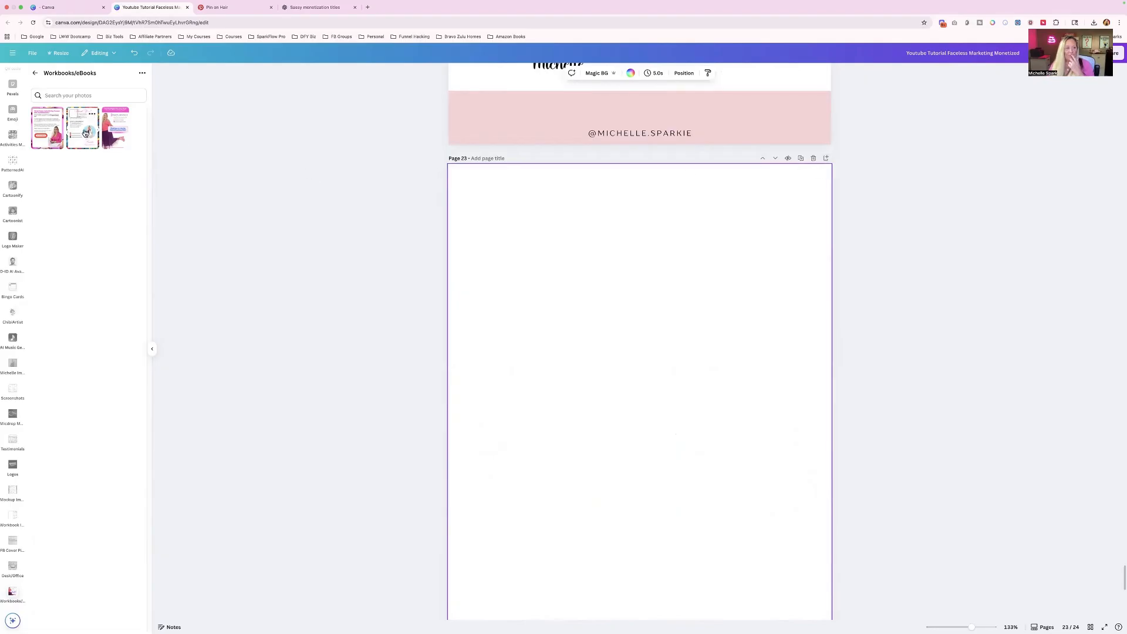
{"action": "left_click", "coordinate": [117, 129]}
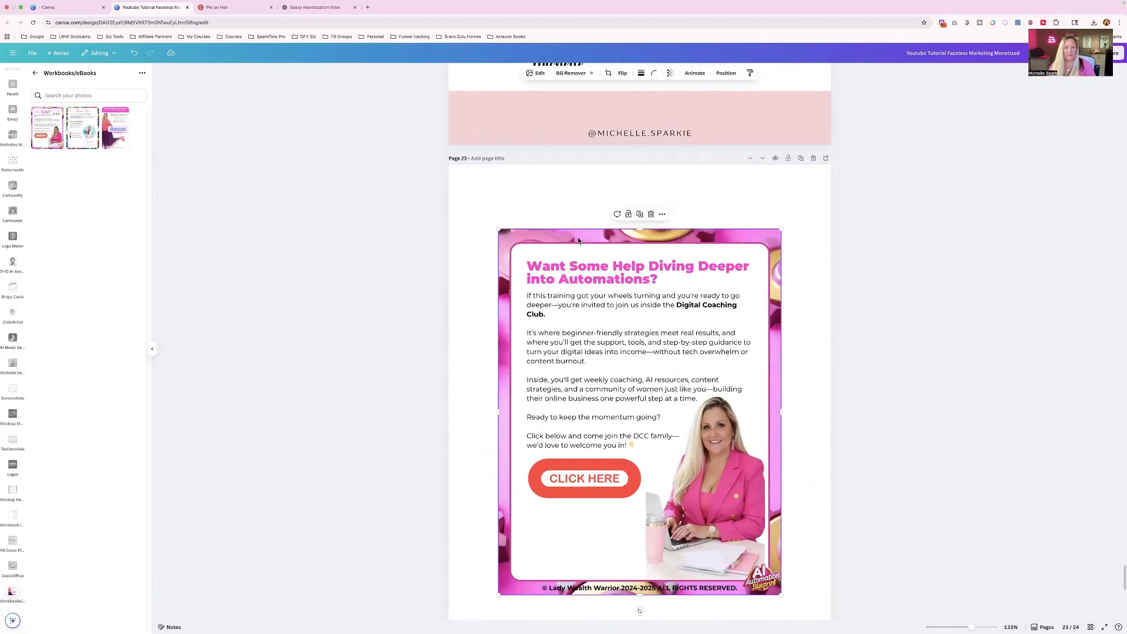
{"action": "right_click", "coordinate": [641, 282]}
{"action": "left_click", "coordinate": [675, 471]}
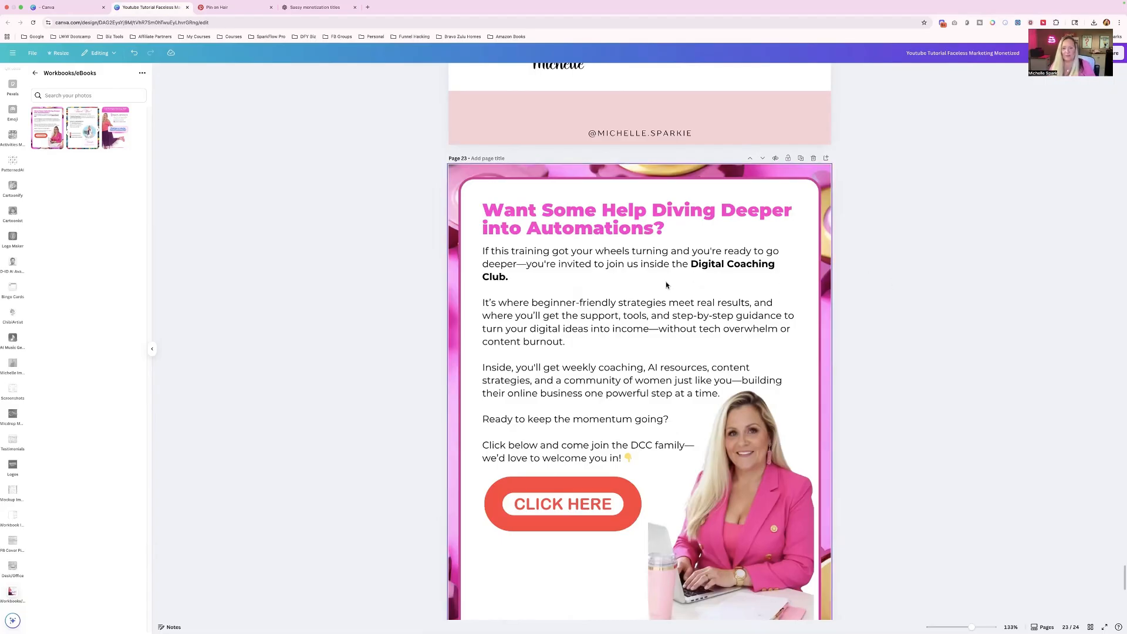
- Delete the last page, the Thank You page listing the resell and PLR rights
{"action": "scroll", "coordinate": [666, 285], "scroll_direction": "down", "scroll_amount": 3}
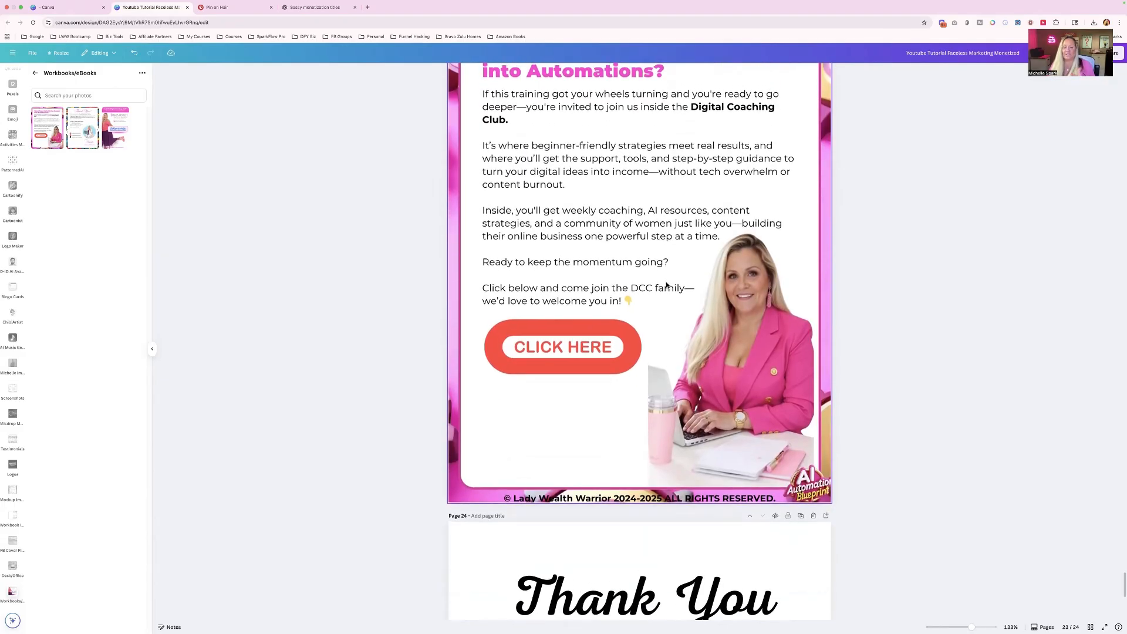
{"action": "scroll", "coordinate": [666, 285], "scroll_direction": "up", "scroll_amount": 5}
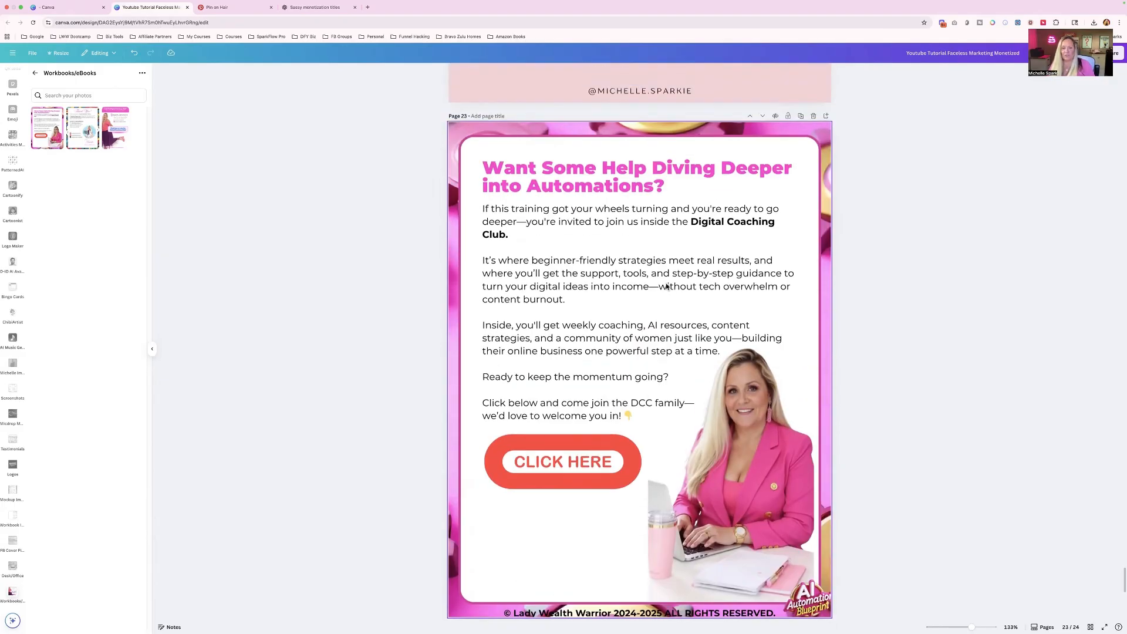
{"action": "scroll", "coordinate": [666, 286], "scroll_direction": "down", "scroll_amount": 2}
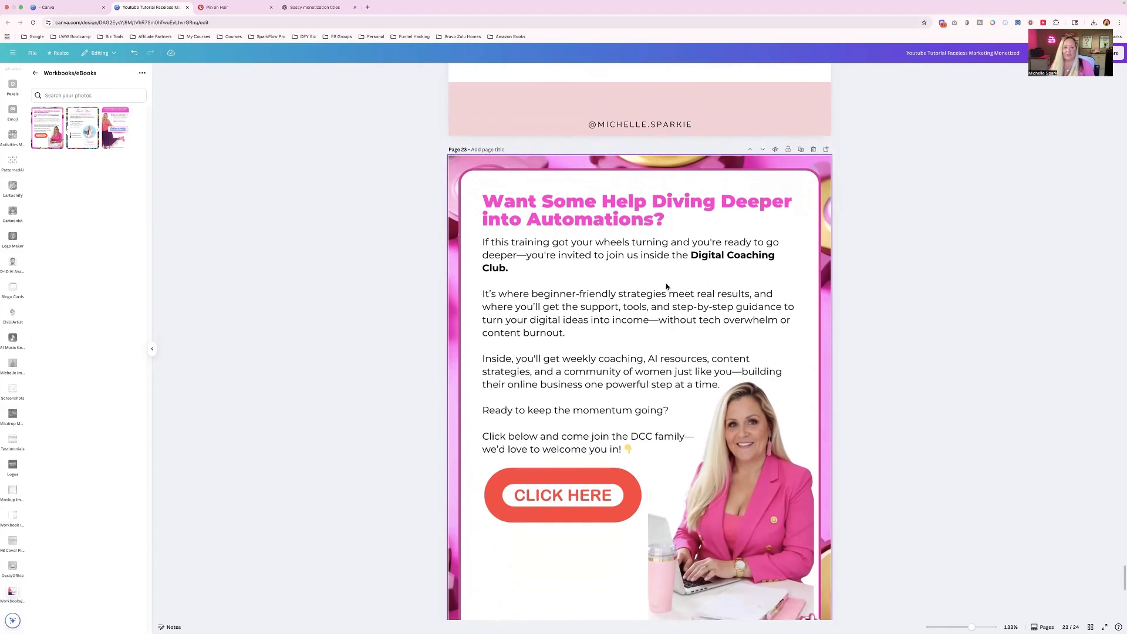
{"action": "scroll", "coordinate": [666, 286], "scroll_direction": "down", "scroll_amount": 1}
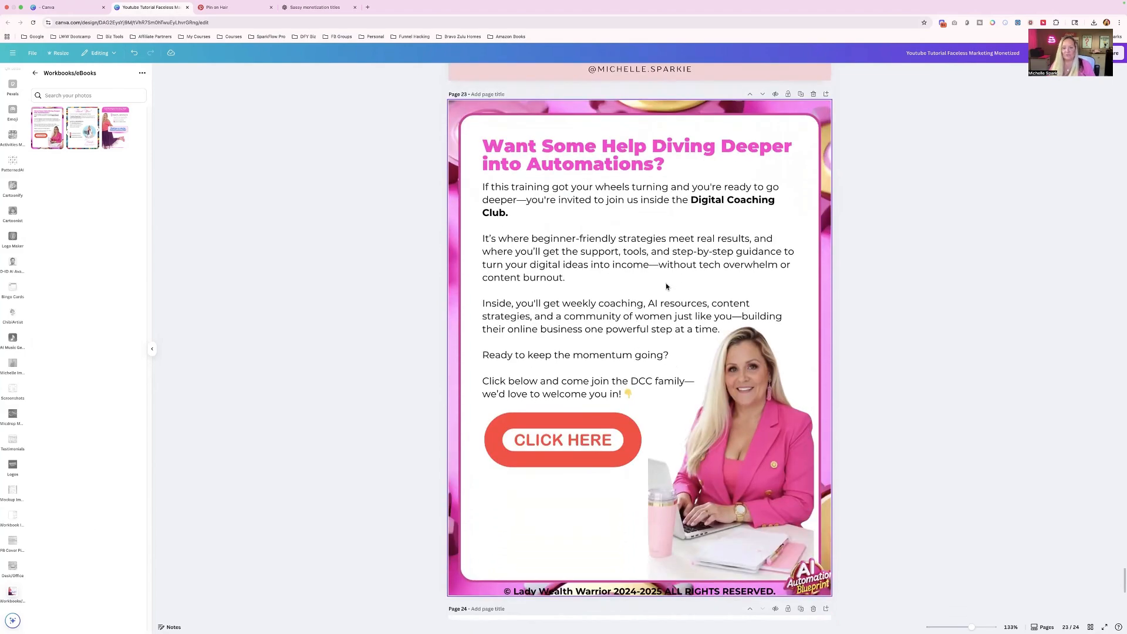
{"action": "scroll", "coordinate": [666, 286], "scroll_direction": "up", "scroll_amount": 2}
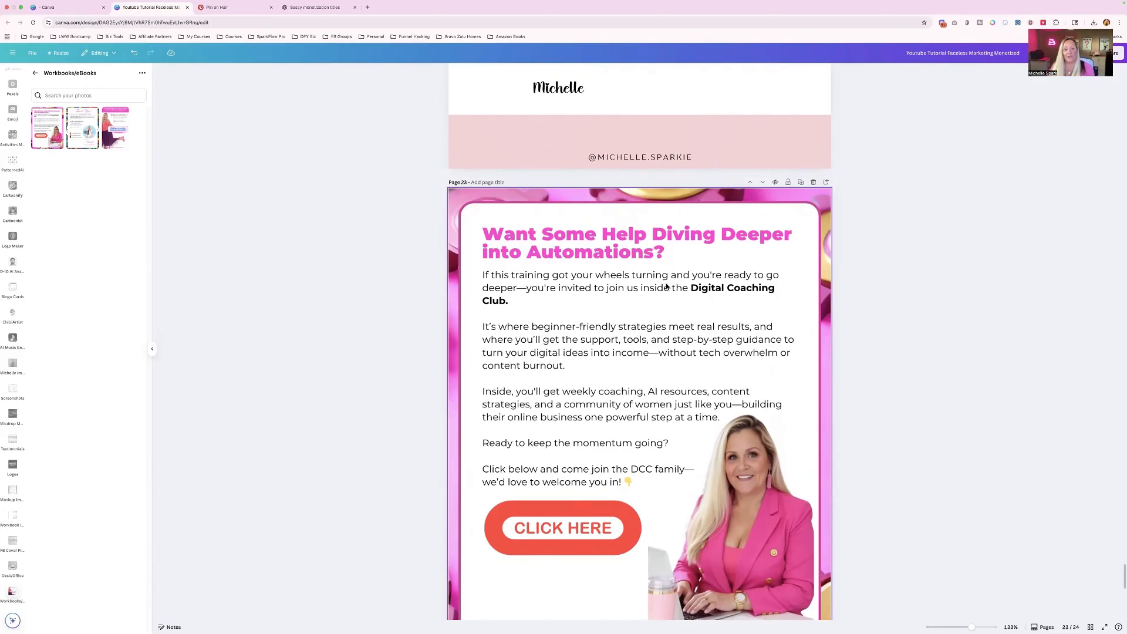
{"action": "scroll", "coordinate": [666, 286], "scroll_direction": "down", "scroll_amount": 2}
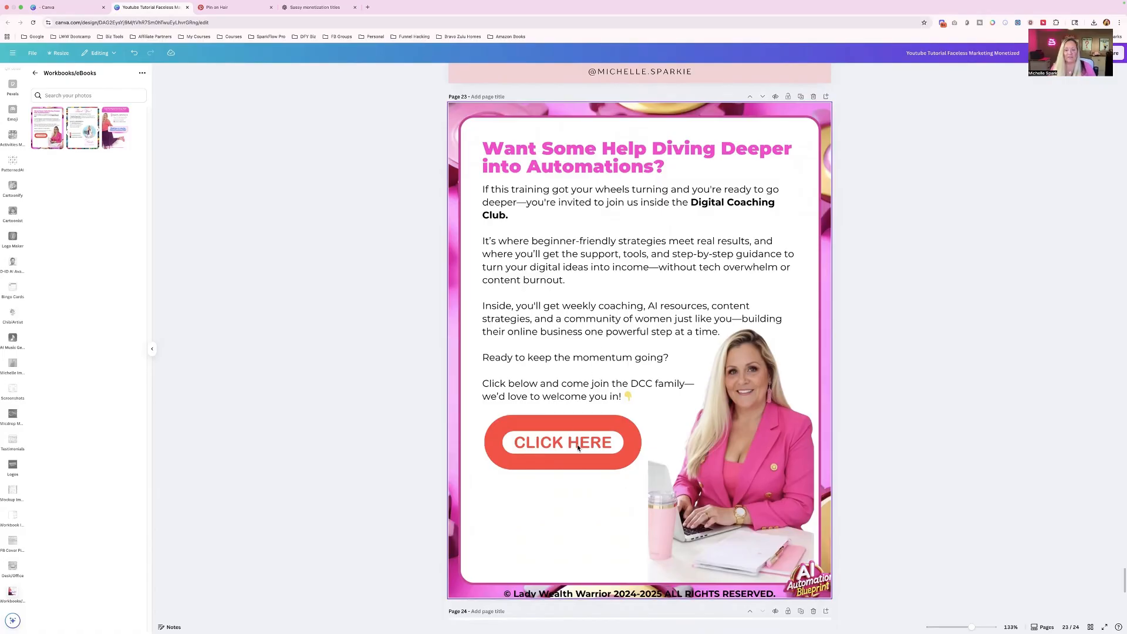
{"action": "scroll", "coordinate": [578, 447], "scroll_direction": "down", "scroll_amount": 8}
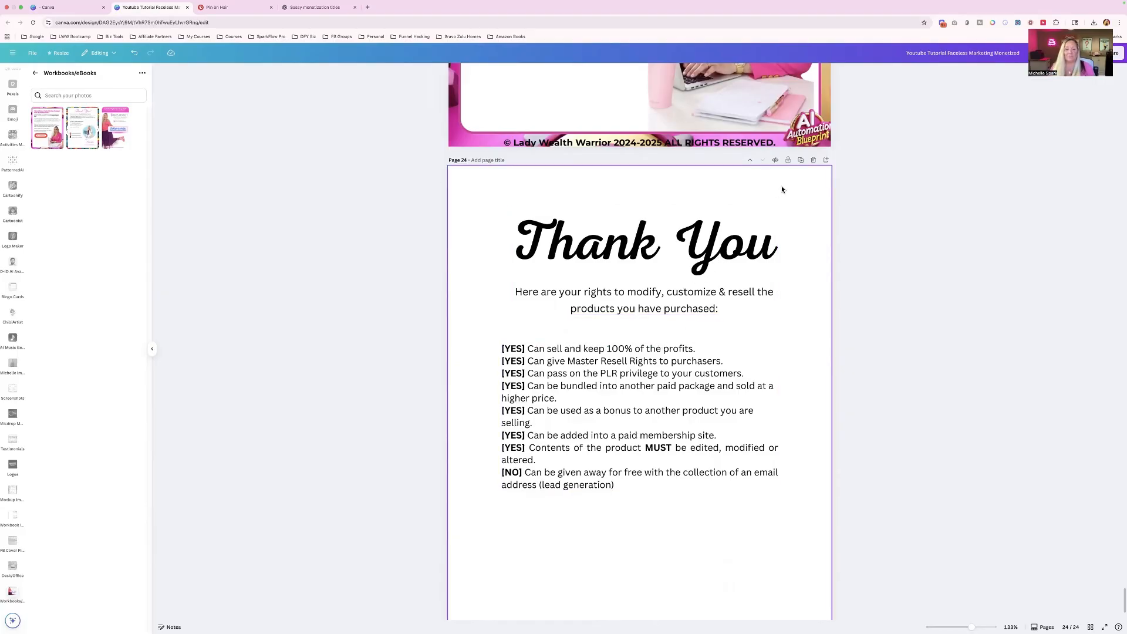
{"action": "left_click", "coordinate": [814, 162]}
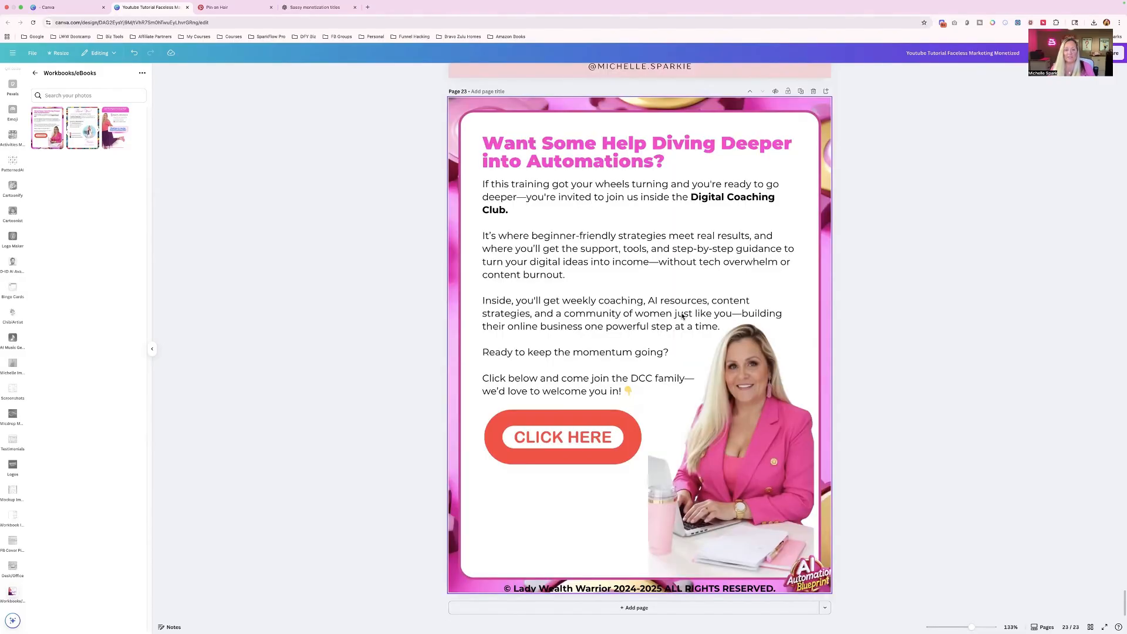
- Move the Thank-you page with the Let's Connect section down one position, behind the Automations promo page
{"action": "scroll", "coordinate": [690, 333], "scroll_direction": "up", "scroll_amount": 6}
{"action": "scroll", "coordinate": [690, 333], "scroll_direction": "up", "scroll_amount": 3}
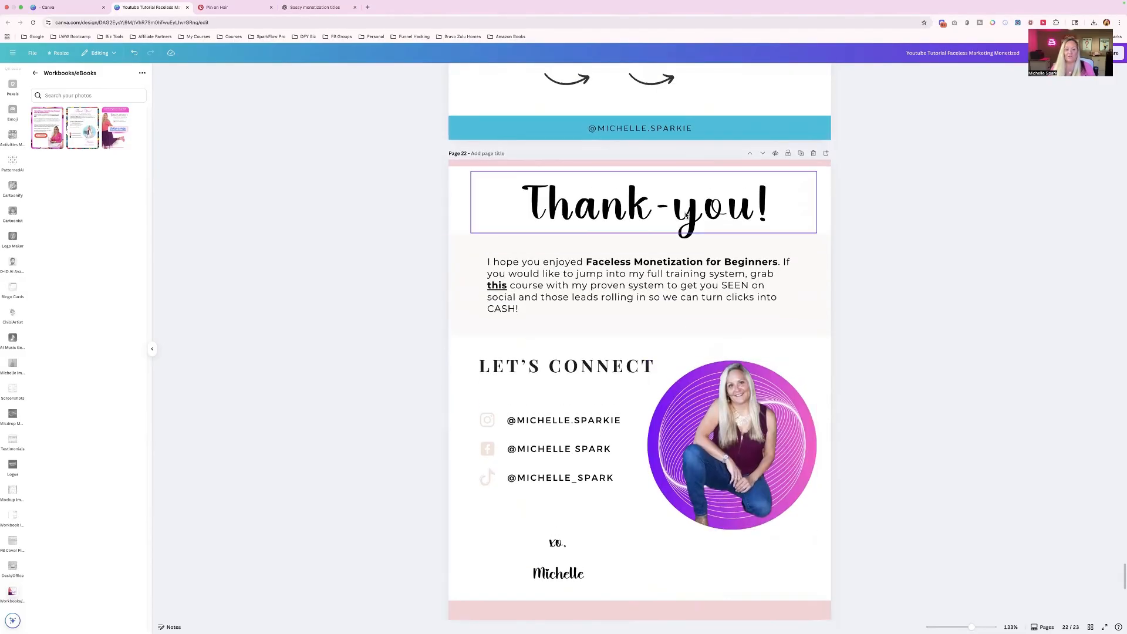
{"action": "left_click", "coordinate": [763, 154]}
{"action": "scroll", "coordinate": [660, 314], "scroll_direction": "down", "scroll_amount": 10}
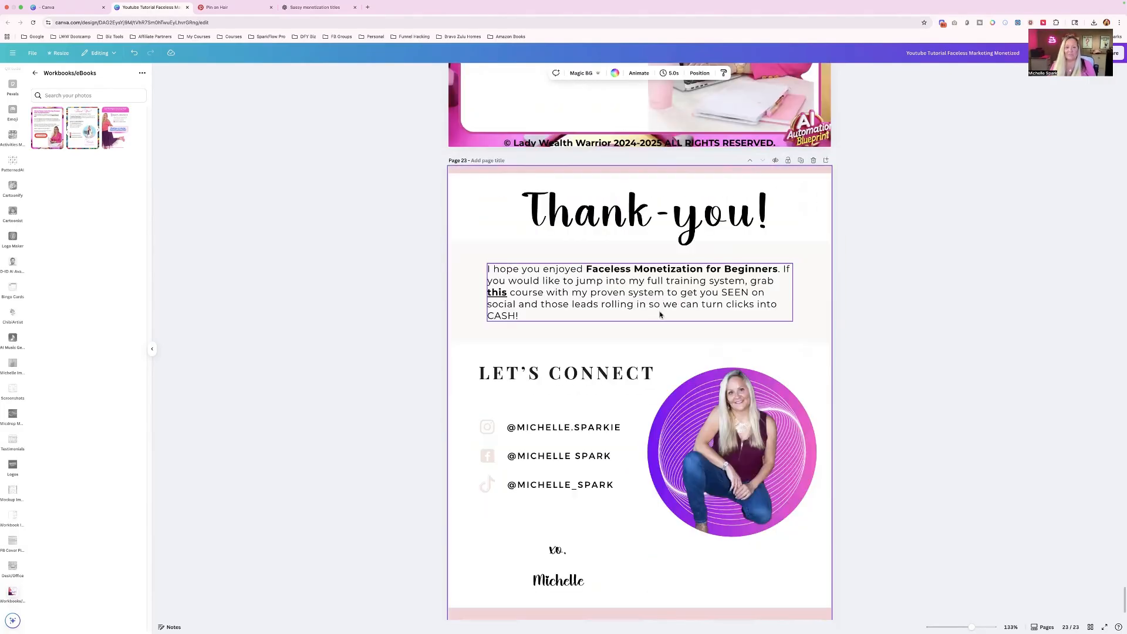
- Check the order and look of the closing pages, from the PDF instructions through the promo page to the Thank-you page
{"action": "scroll", "coordinate": [660, 315], "scroll_direction": "up", "scroll_amount": 5}
{"action": "scroll", "coordinate": [660, 315], "scroll_direction": "up", "scroll_amount": 6}
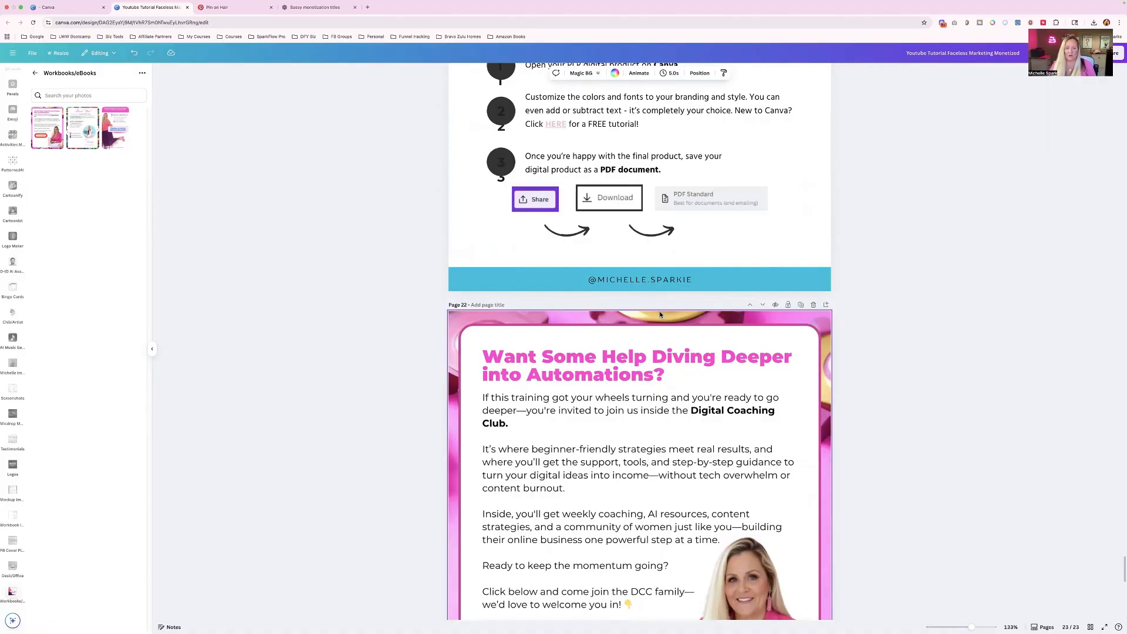
{"action": "scroll", "coordinate": [660, 315], "scroll_direction": "up", "scroll_amount": 5}
{"action": "scroll", "coordinate": [660, 315], "scroll_direction": "down", "scroll_amount": 8}
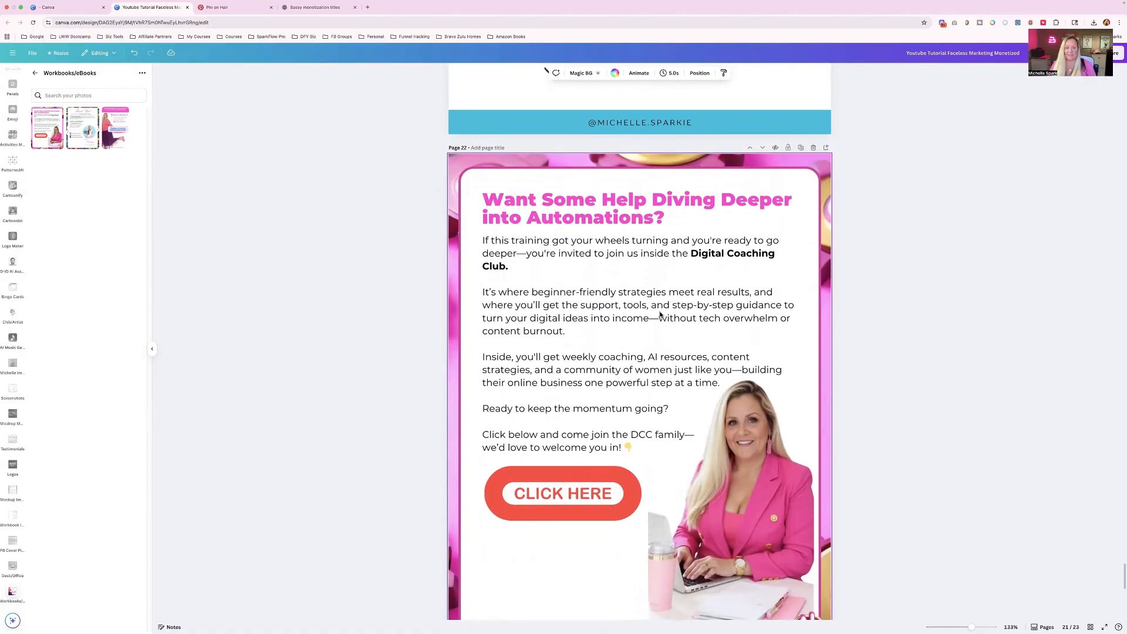
{"action": "scroll", "coordinate": [660, 314], "scroll_direction": "down", "scroll_amount": 7}
{"action": "scroll", "coordinate": [660, 314], "scroll_direction": "up", "scroll_amount": 15}
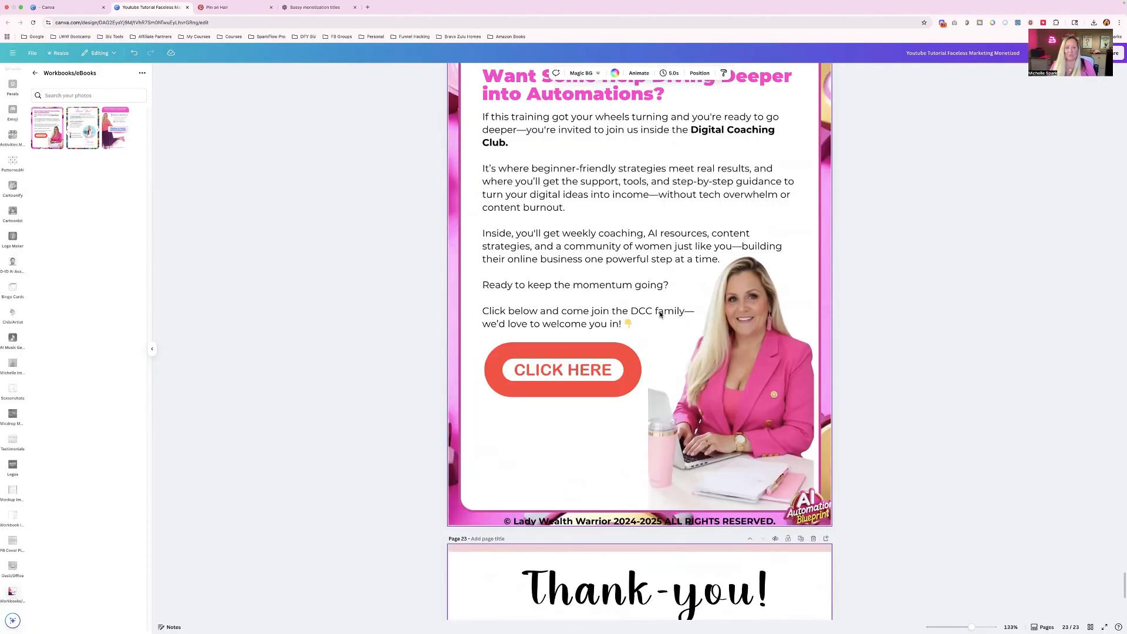
{"action": "scroll", "coordinate": [660, 315], "scroll_direction": "down", "scroll_amount": 13}
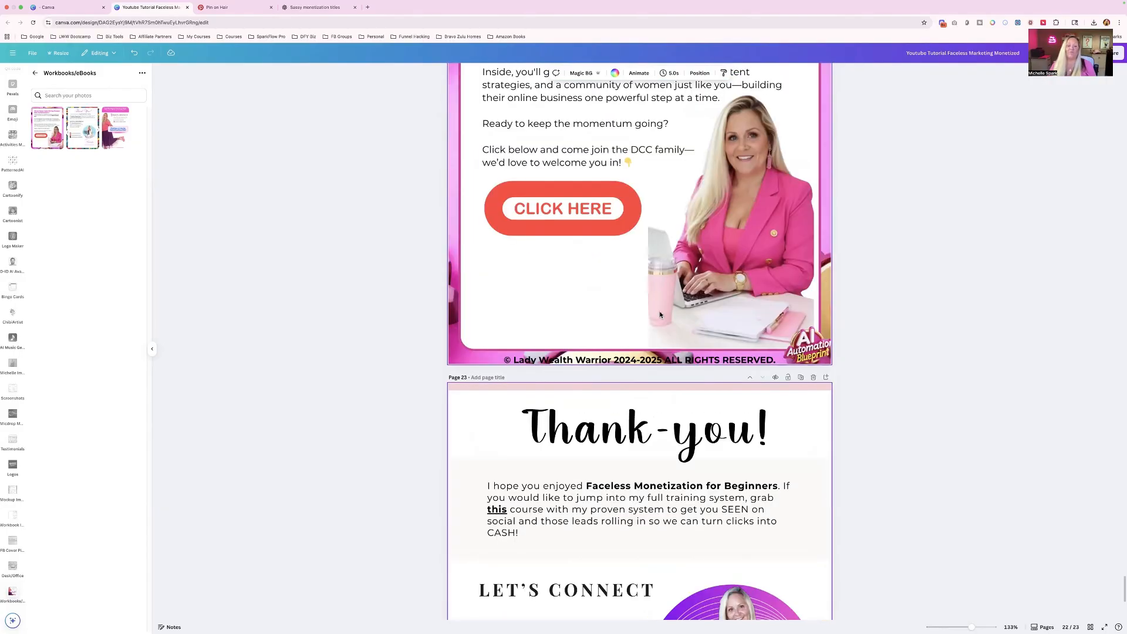
{"action": "scroll", "coordinate": [660, 314], "scroll_direction": "down", "scroll_amount": 2}
{"action": "scroll", "coordinate": [660, 315], "scroll_direction": "up", "scroll_amount": 10}
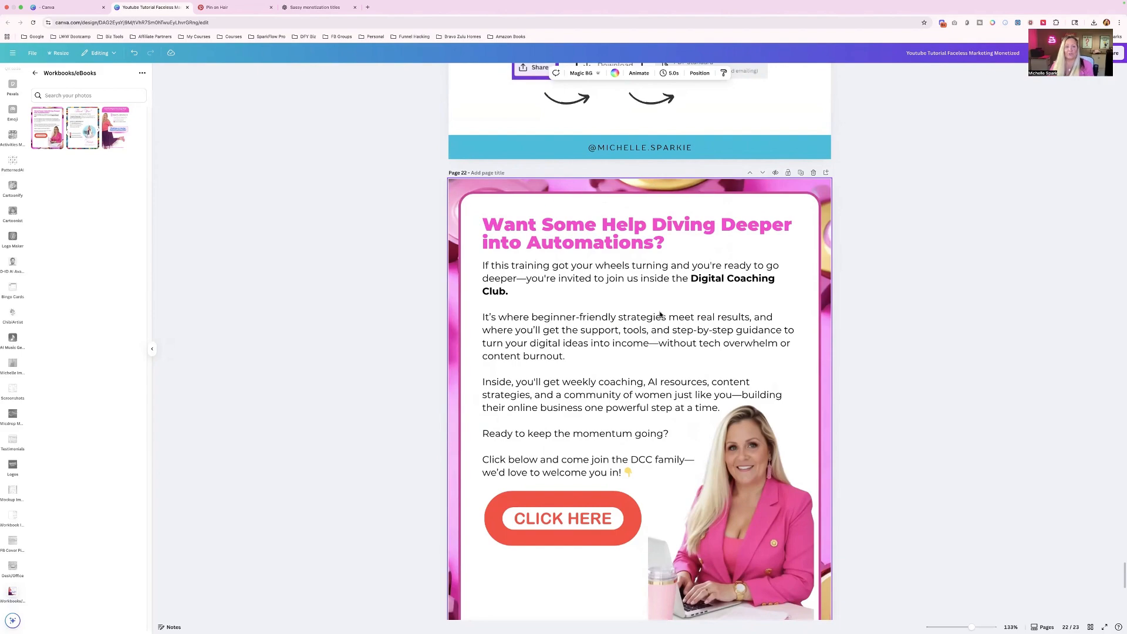
{"action": "scroll", "coordinate": [660, 315], "scroll_direction": "down", "scroll_amount": 1}
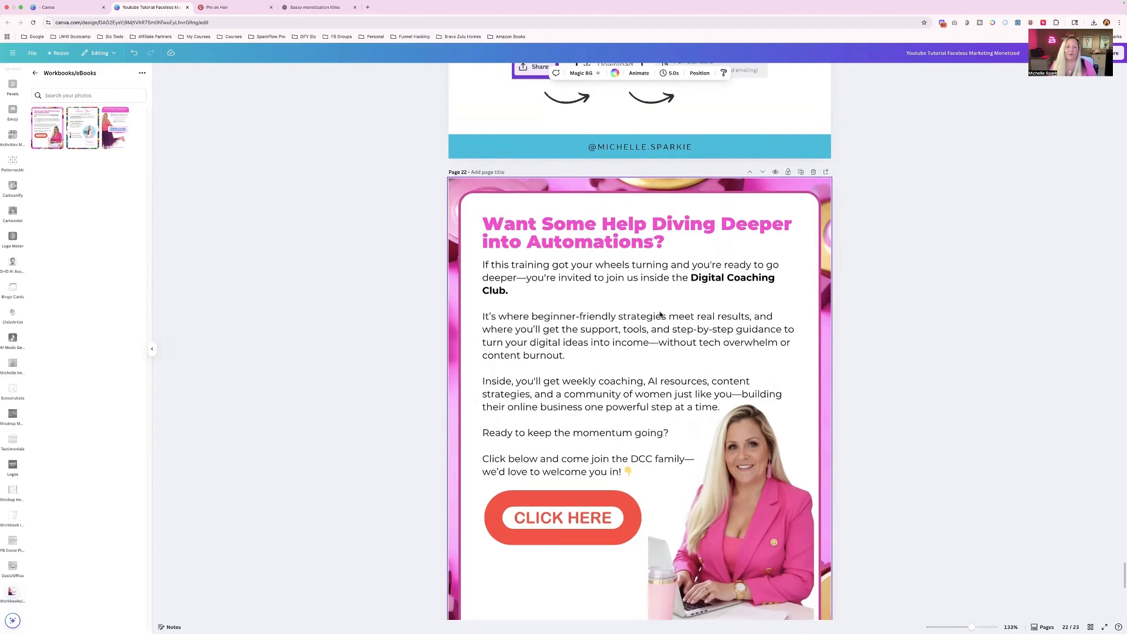
{"action": "scroll", "coordinate": [660, 314], "scroll_direction": "down", "scroll_amount": 1}
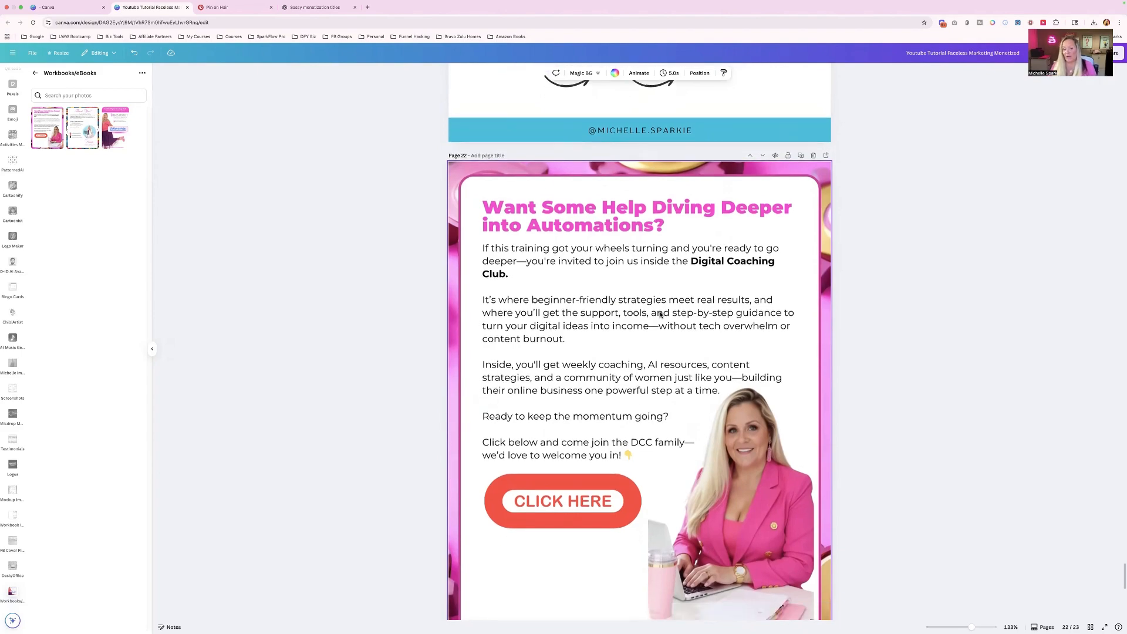
- Return to the cover and add numbers-only page numbers to all 23 pages of the ebook
{"action": "scroll", "coordinate": [660, 315], "scroll_direction": "up", "scroll_amount": 20}
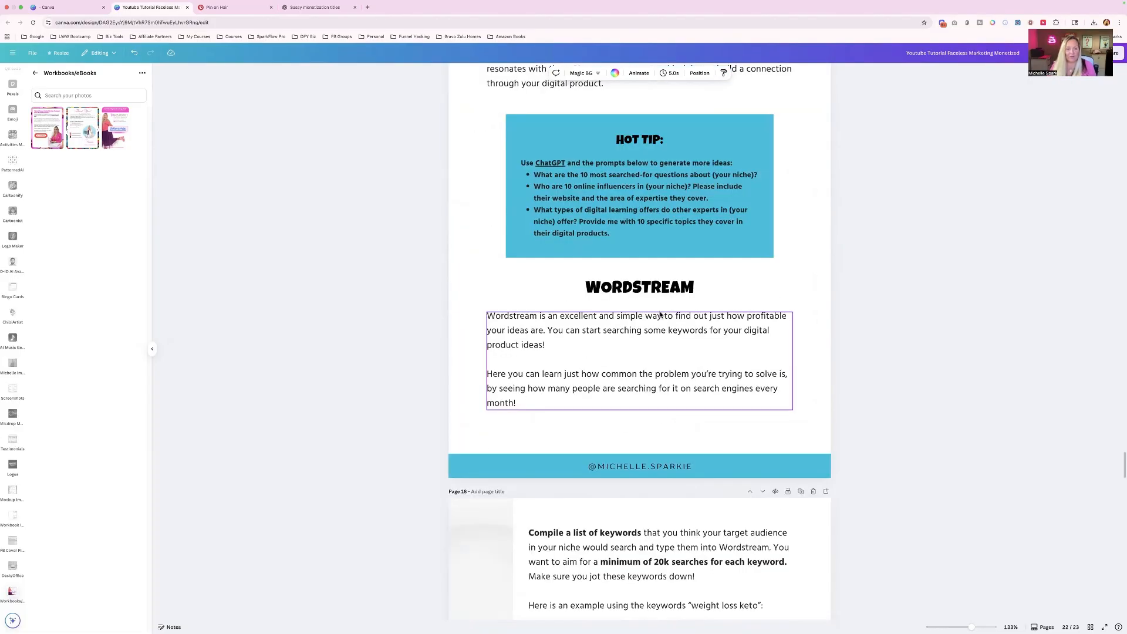
{"action": "scroll", "coordinate": [660, 315], "scroll_direction": "up", "scroll_amount": 20}
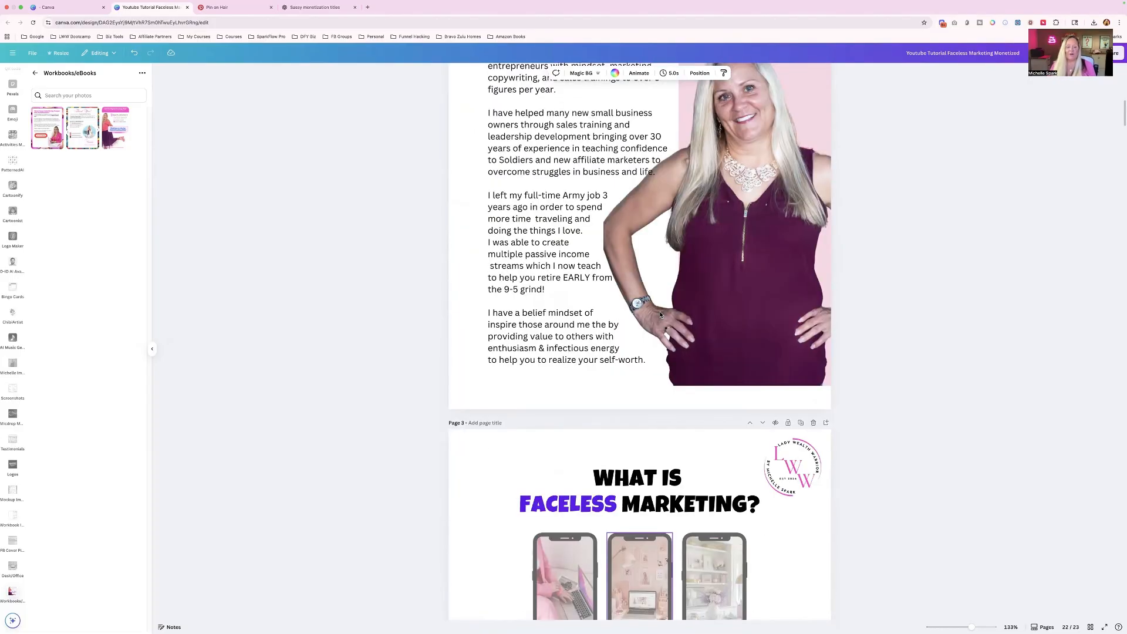
{"action": "scroll", "coordinate": [660, 315], "scroll_direction": "up", "scroll_amount": 15}
{"action": "scroll", "coordinate": [641, 318], "scroll_direction": "down", "scroll_amount": 12}
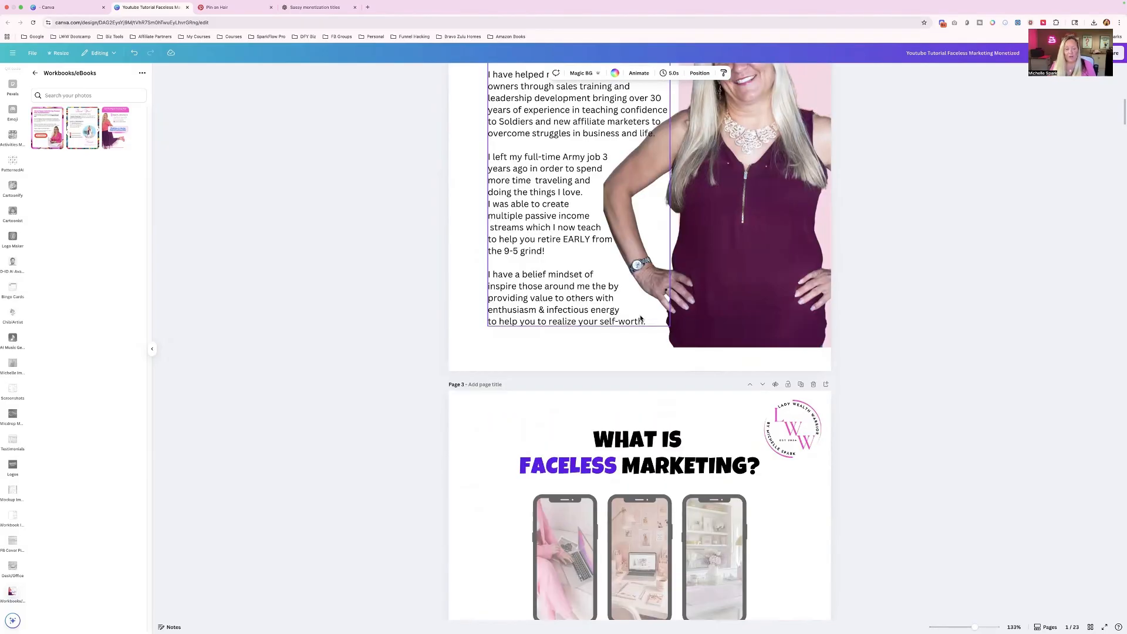
{"action": "scroll", "coordinate": [641, 318], "scroll_direction": "down", "scroll_amount": 8}
{"action": "scroll", "coordinate": [641, 318], "scroll_direction": "up", "scroll_amount": 20}
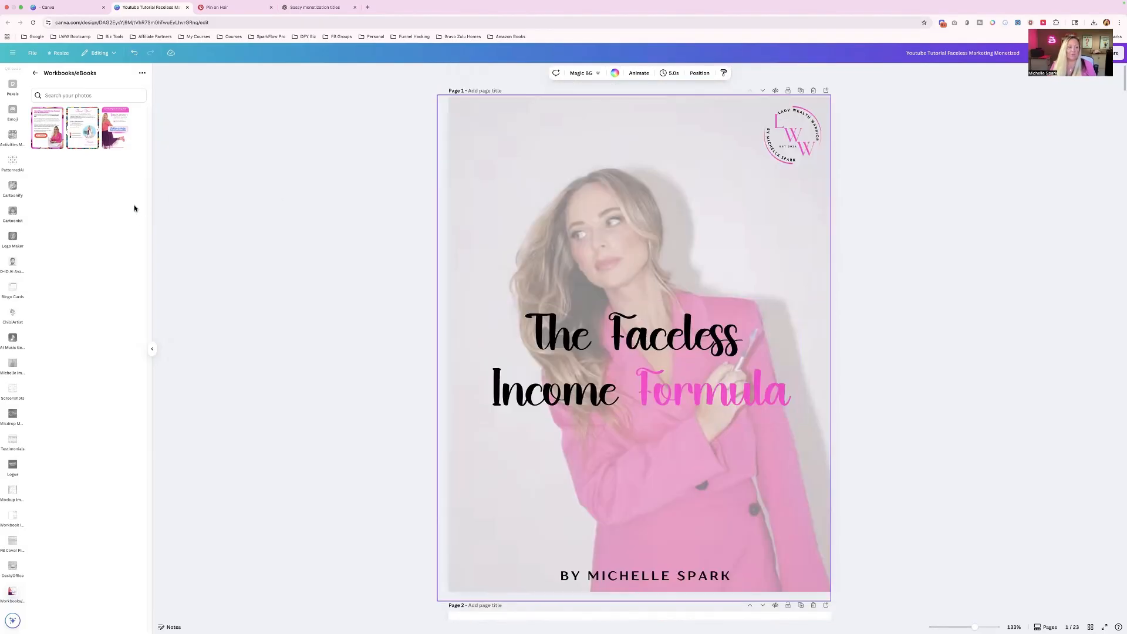
{"action": "scroll", "coordinate": [9, 151], "scroll_direction": "up", "scroll_amount": 5}
{"action": "scroll", "coordinate": [8, 152], "scroll_direction": "up", "scroll_amount": 3}
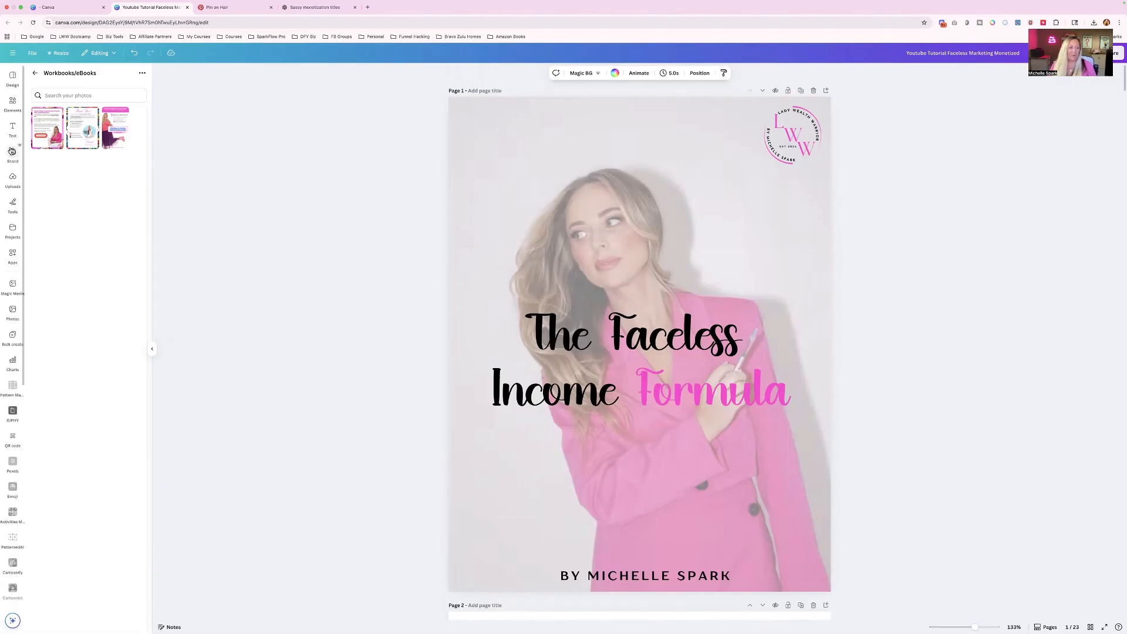
{"action": "left_click", "coordinate": [12, 129]}
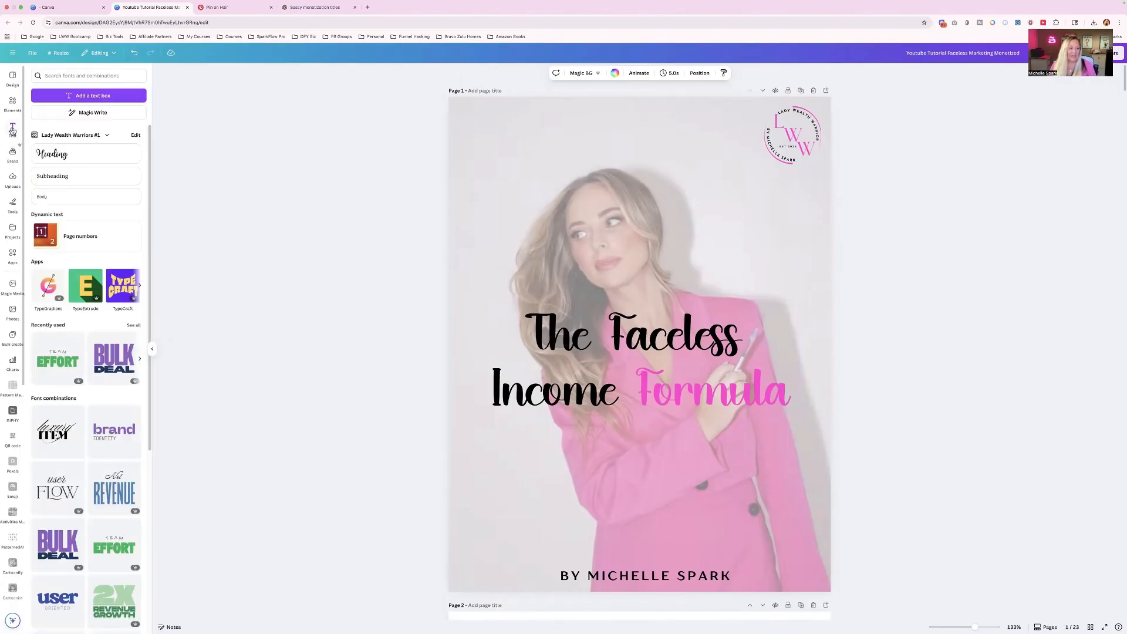
{"action": "left_click", "coordinate": [72, 239]}
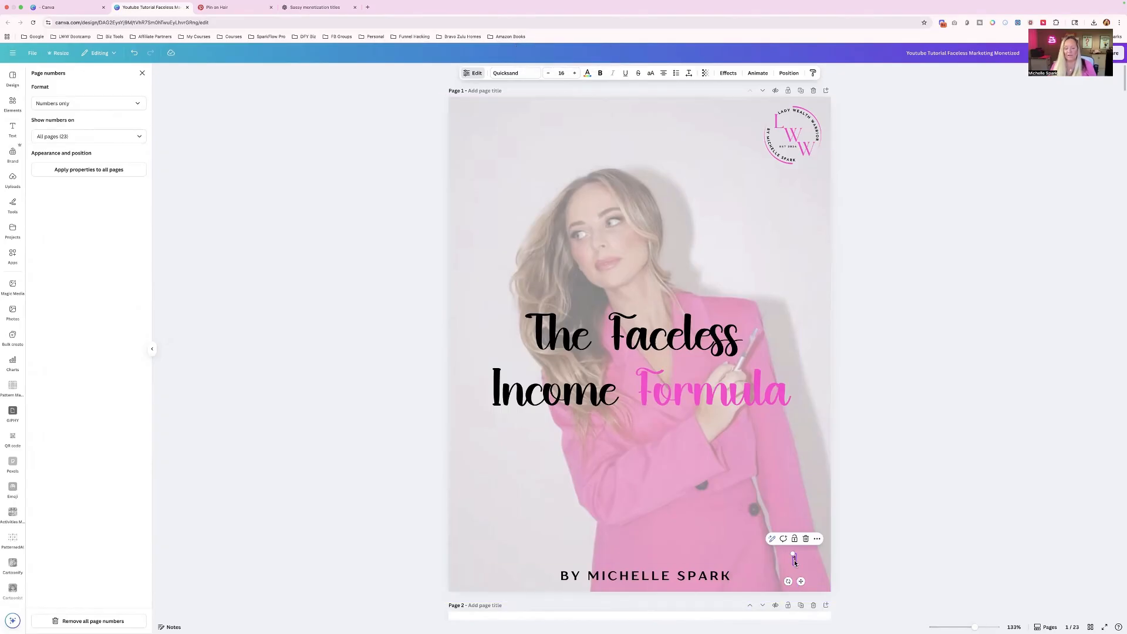
- Delete the page number from the cover page and check the bottom of the About the Author page
{"action": "scroll", "coordinate": [795, 563], "scroll_direction": "down", "scroll_amount": 5}
{"action": "scroll", "coordinate": [795, 563], "scroll_direction": "down", "scroll_amount": 1}
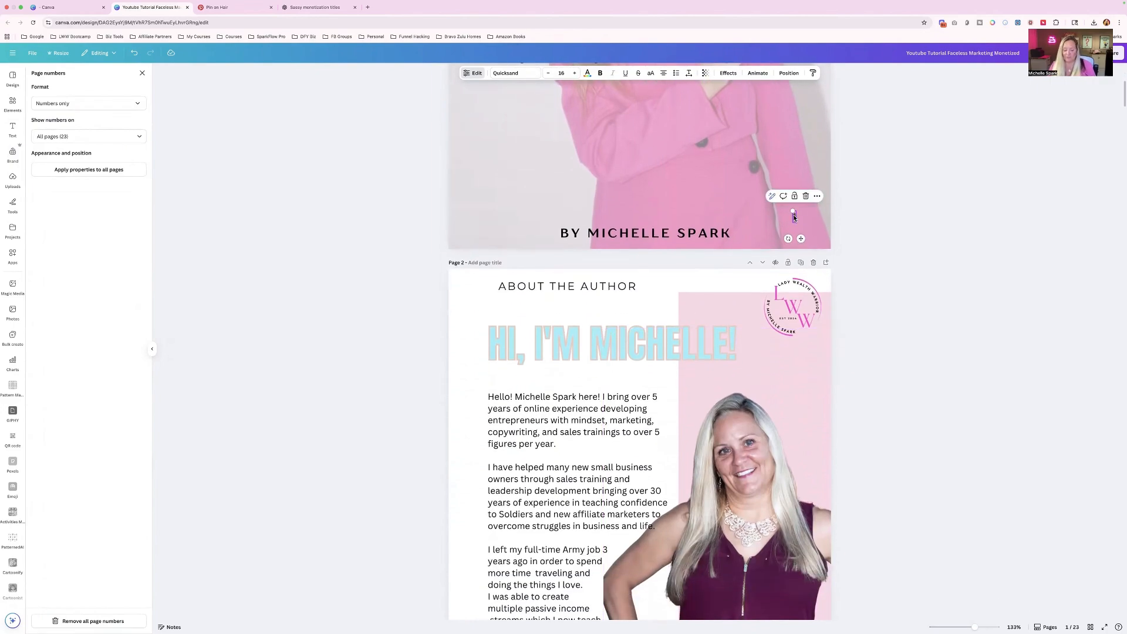
{"action": "left_click", "coordinate": [806, 197]}
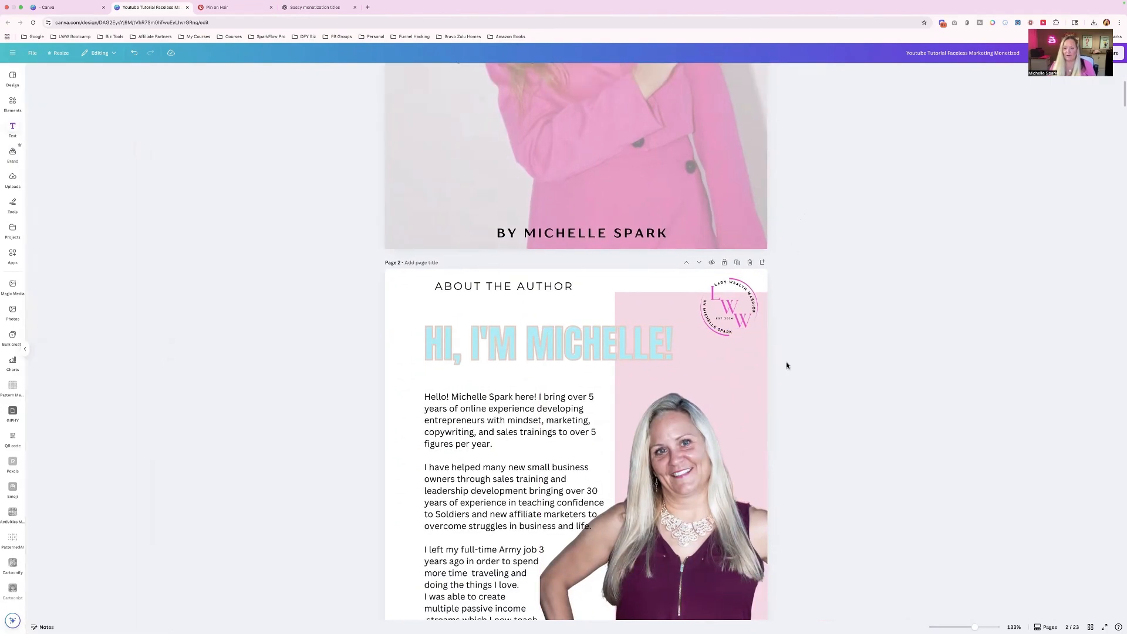
{"action": "scroll", "coordinate": [786, 366], "scroll_direction": "down", "scroll_amount": 6}
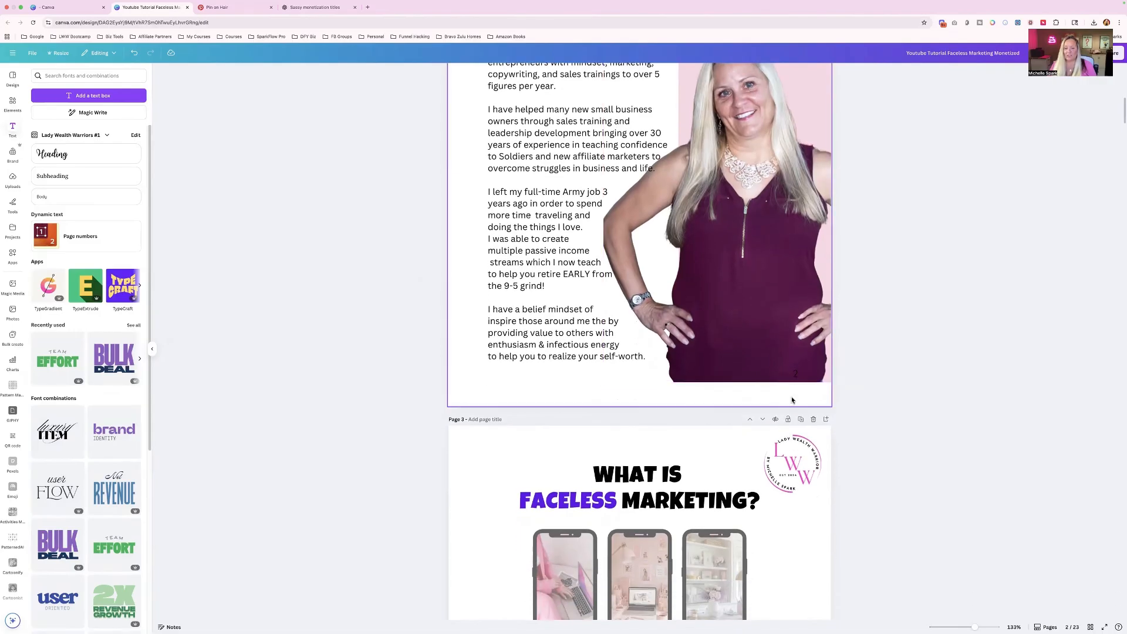
- Add page numbers to all pages, place the number in page 2's lower-right corner, and set the format to Page + number
{"action": "left_click", "coordinate": [77, 242]}
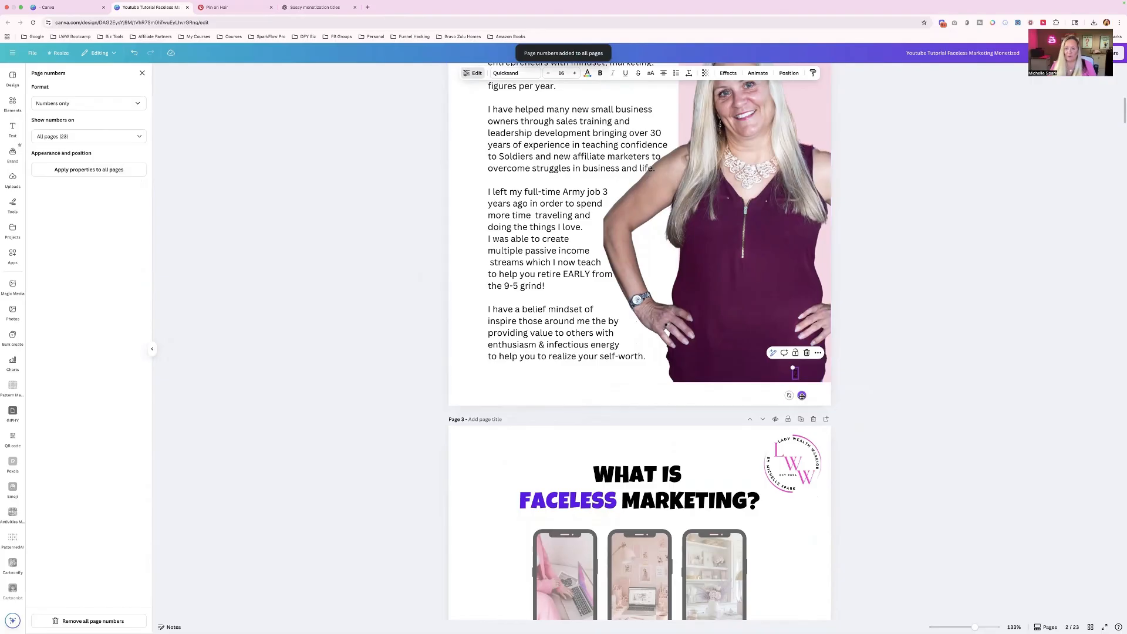
{"action": "left_click_drag", "start_coordinate": [802, 395], "coordinate": [817, 416]}
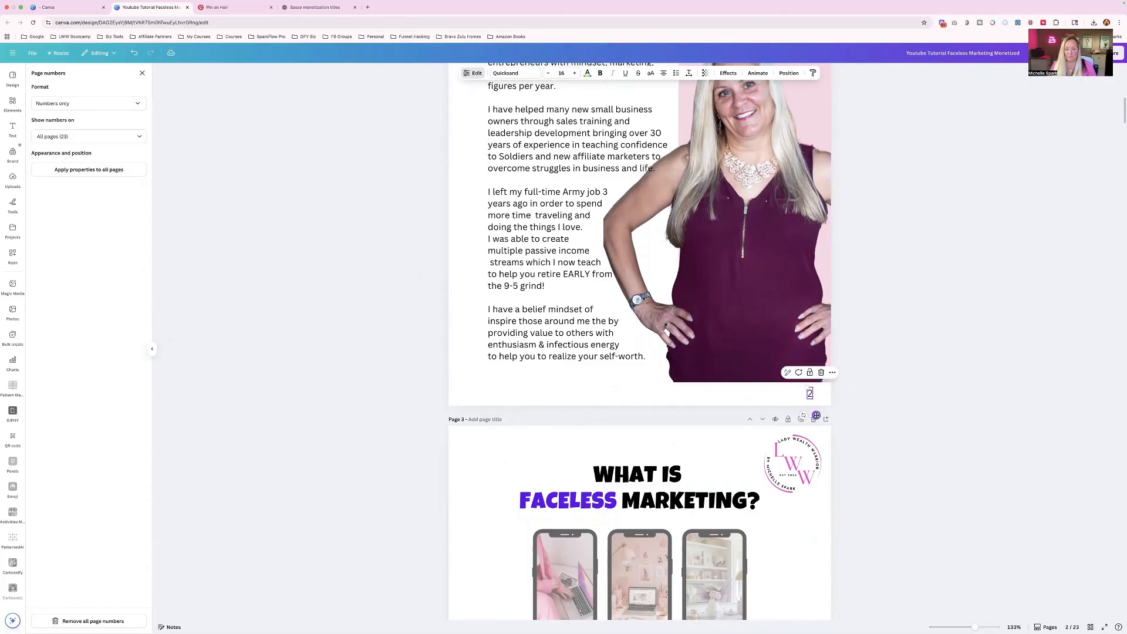
{"action": "left_click", "coordinate": [59, 108]}
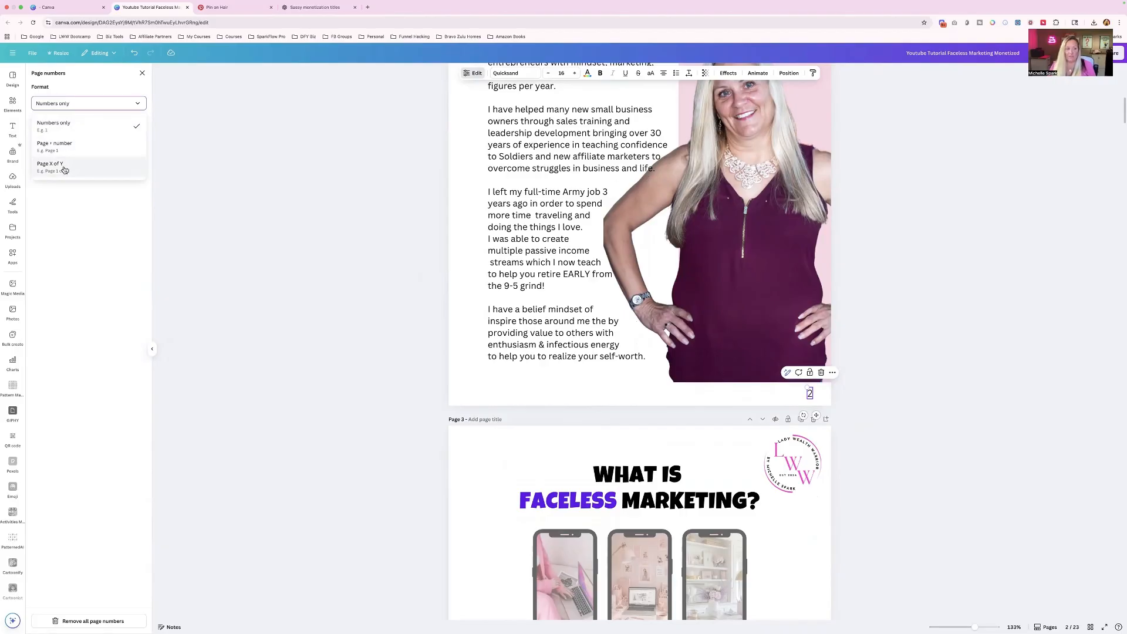
{"action": "left_click", "coordinate": [54, 146]}
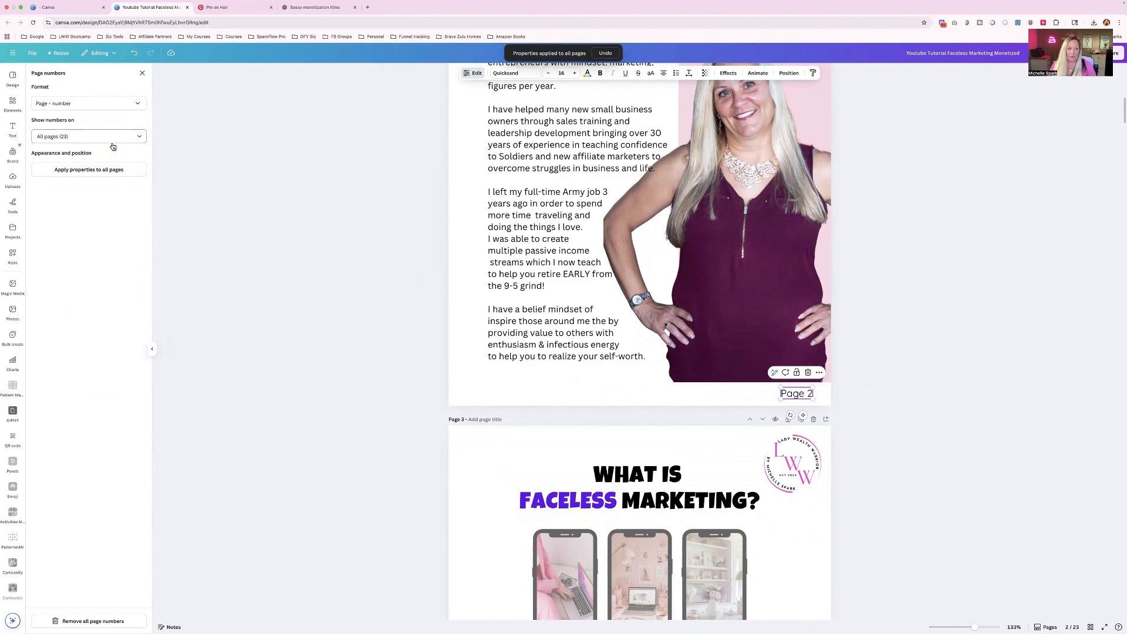
- Exclude pages 1, 5, 10 and 14 from the page numbering
{"action": "left_click", "coordinate": [63, 138]}
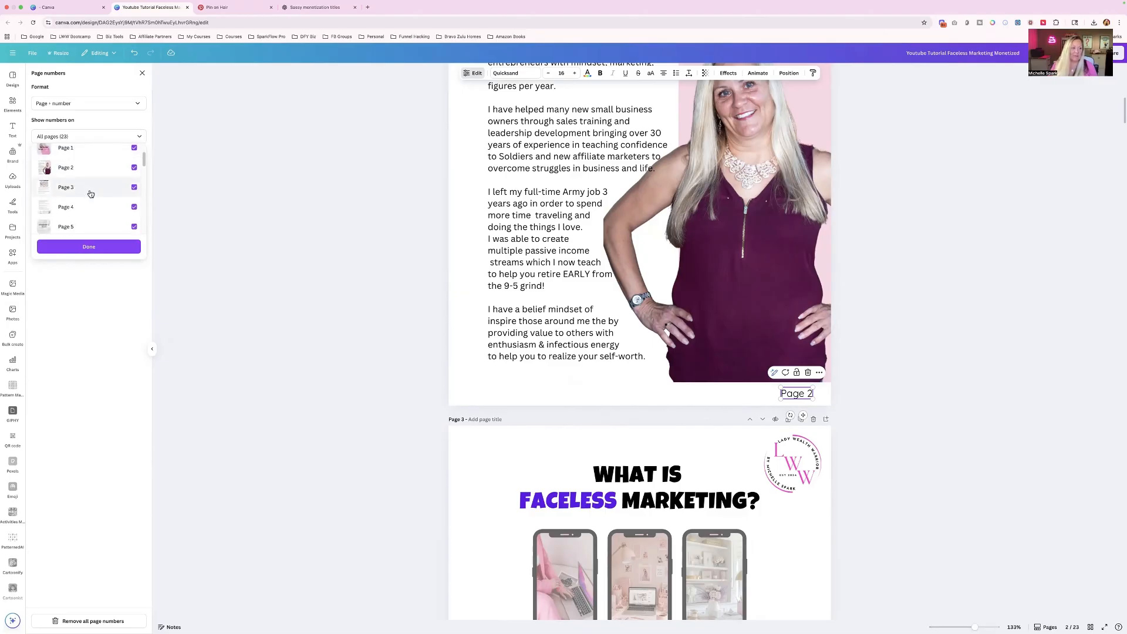
{"action": "scroll", "coordinate": [111, 187], "scroll_direction": "down", "scroll_amount": 1}
{"action": "left_click", "coordinate": [133, 178]}
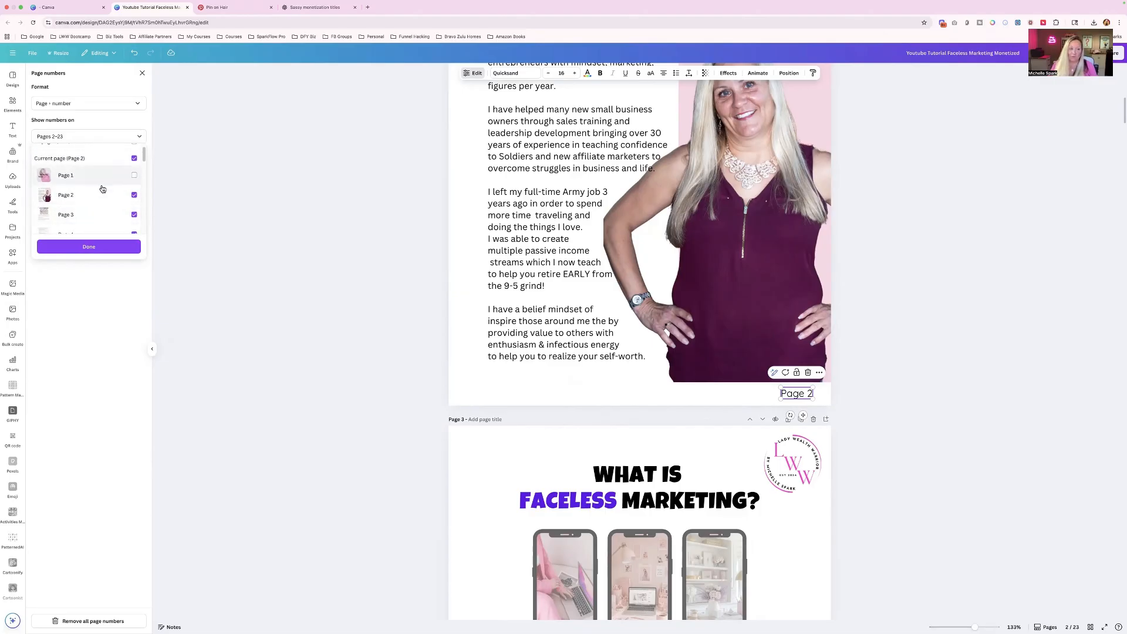
{"action": "scroll", "coordinate": [101, 189], "scroll_direction": "down", "scroll_amount": 4}
{"action": "scroll", "coordinate": [106, 188], "scroll_direction": "down", "scroll_amount": 4}
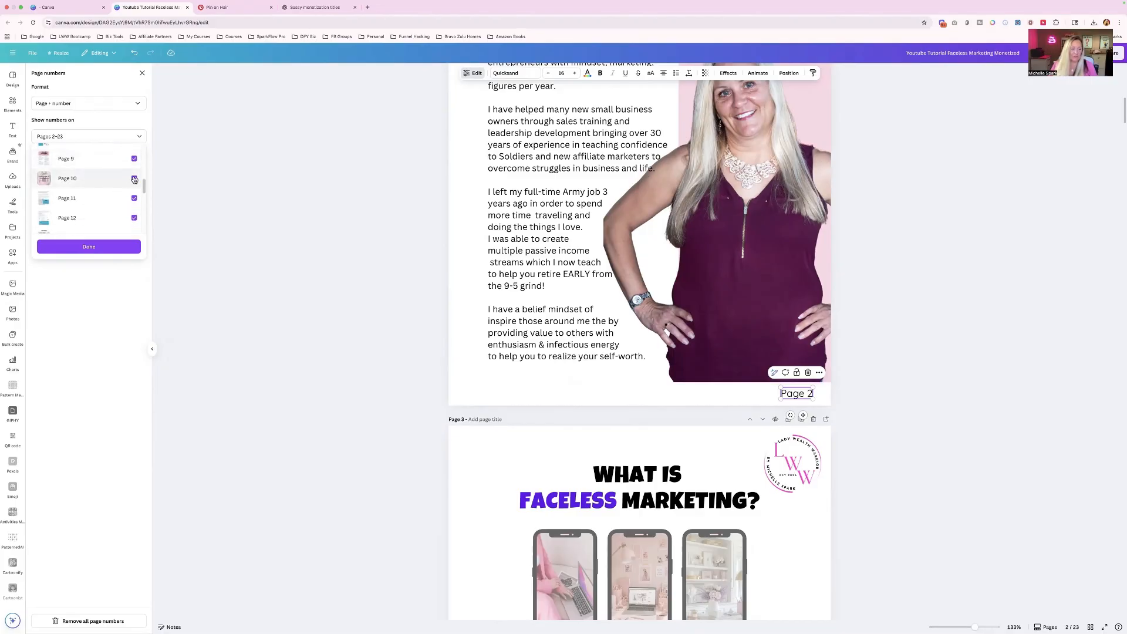
{"action": "left_click", "coordinate": [133, 179]}
{"action": "scroll", "coordinate": [111, 185], "scroll_direction": "up", "scroll_amount": 6}
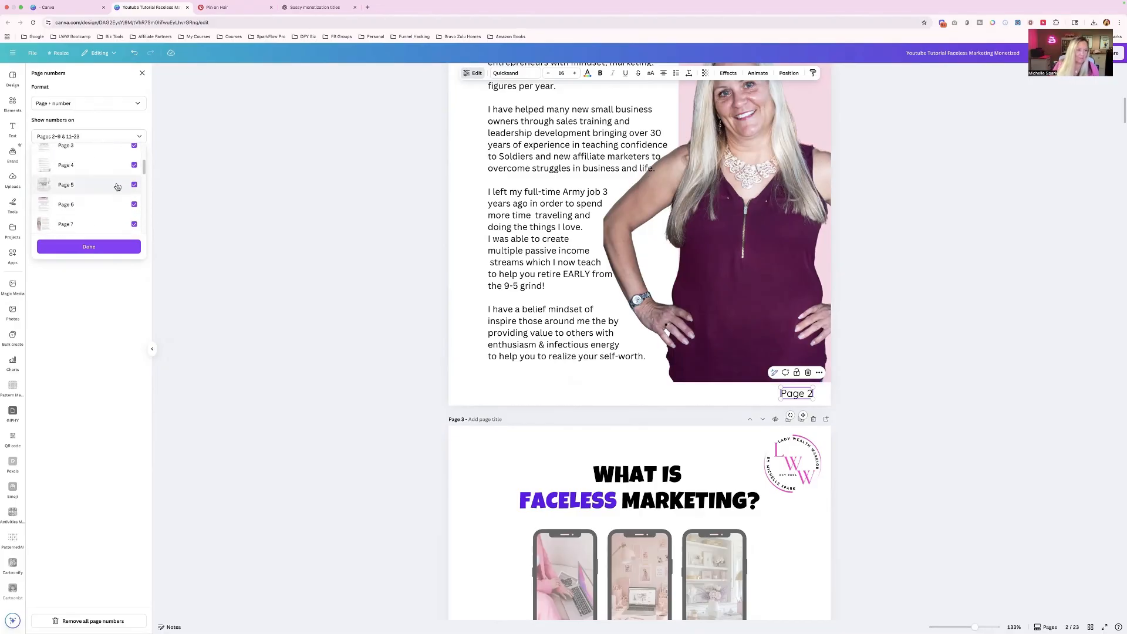
{"action": "left_click", "coordinate": [134, 185]}
{"action": "scroll", "coordinate": [103, 198], "scroll_direction": "up", "scroll_amount": 1}
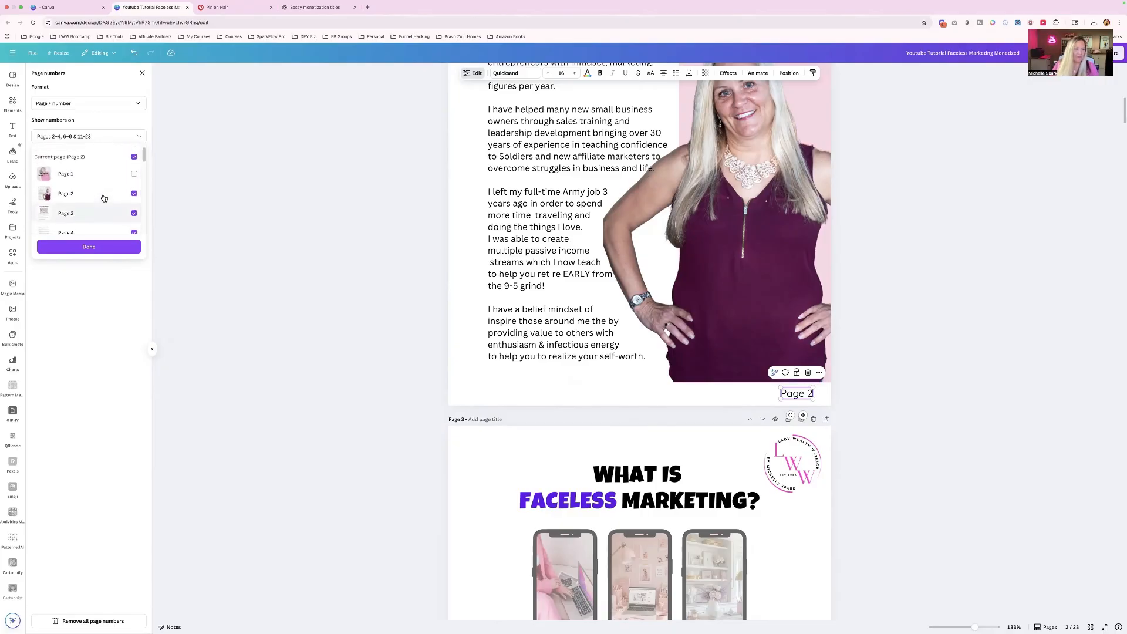
{"action": "scroll", "coordinate": [104, 198], "scroll_direction": "down", "scroll_amount": 7}
{"action": "left_click", "coordinate": [133, 175]}
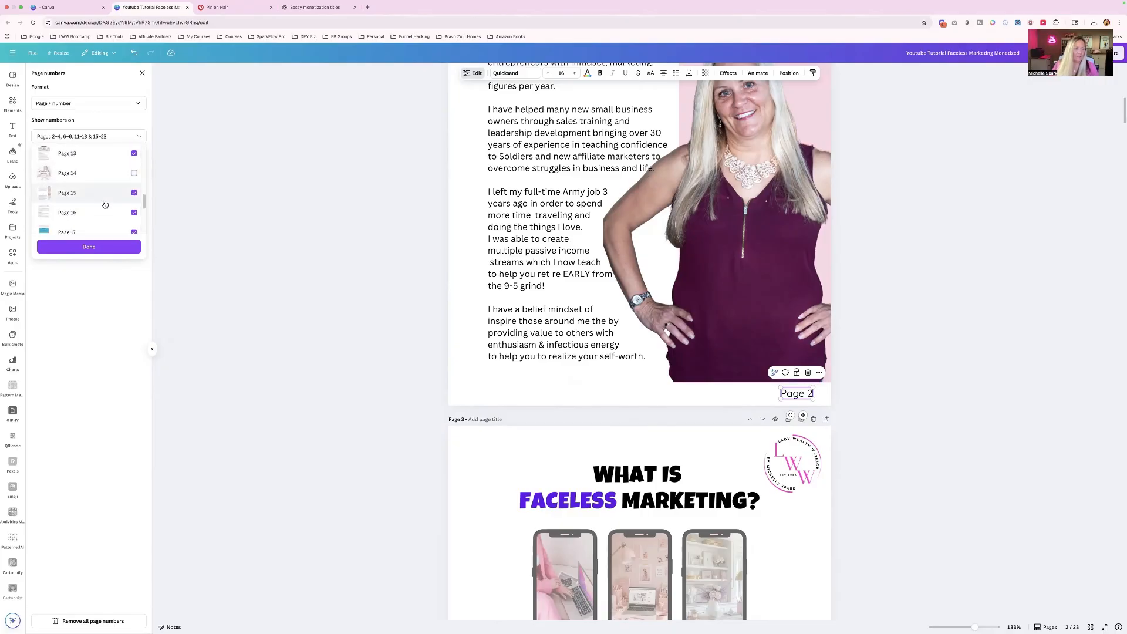
{"action": "scroll", "coordinate": [104, 206], "scroll_direction": "down", "scroll_amount": 4}
{"action": "scroll", "coordinate": [104, 206], "scroll_direction": "down", "scroll_amount": 1}
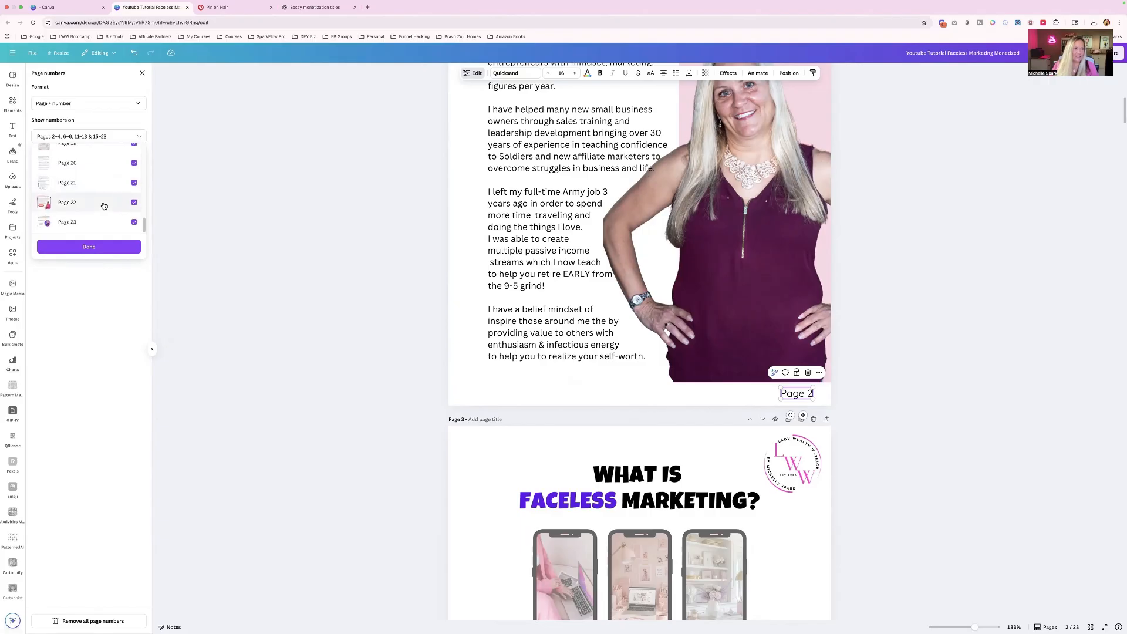
{"action": "scroll", "coordinate": [104, 206], "scroll_direction": "up", "scroll_amount": 1}
{"action": "scroll", "coordinate": [104, 205], "scroll_direction": "up", "scroll_amount": 2}
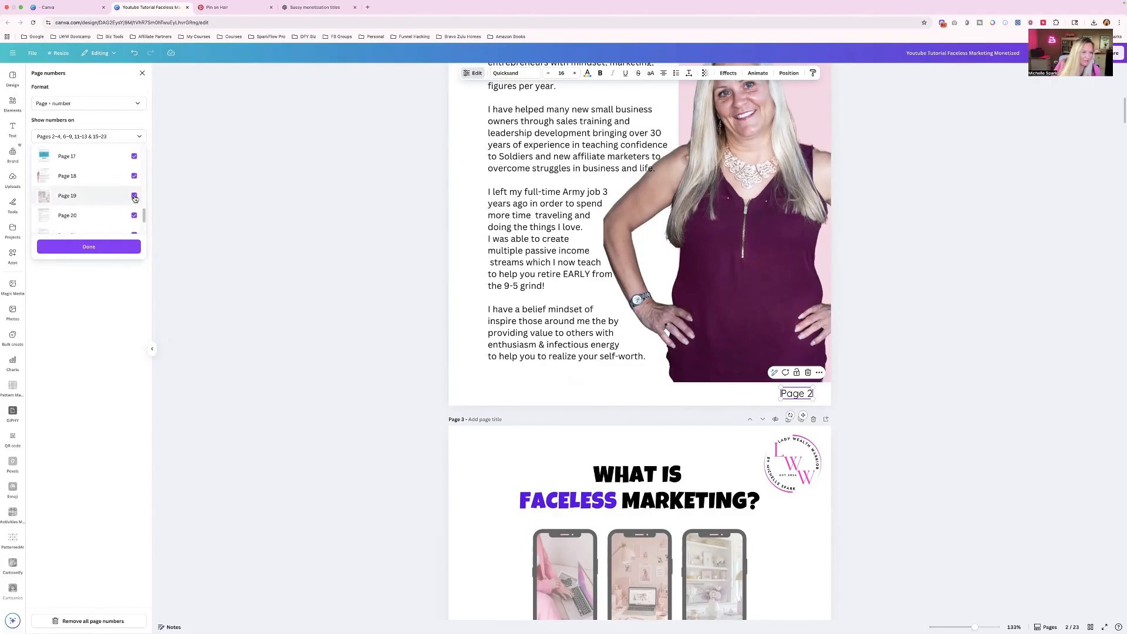
{"action": "scroll", "coordinate": [86, 202], "scroll_direction": "up", "scroll_amount": 3}
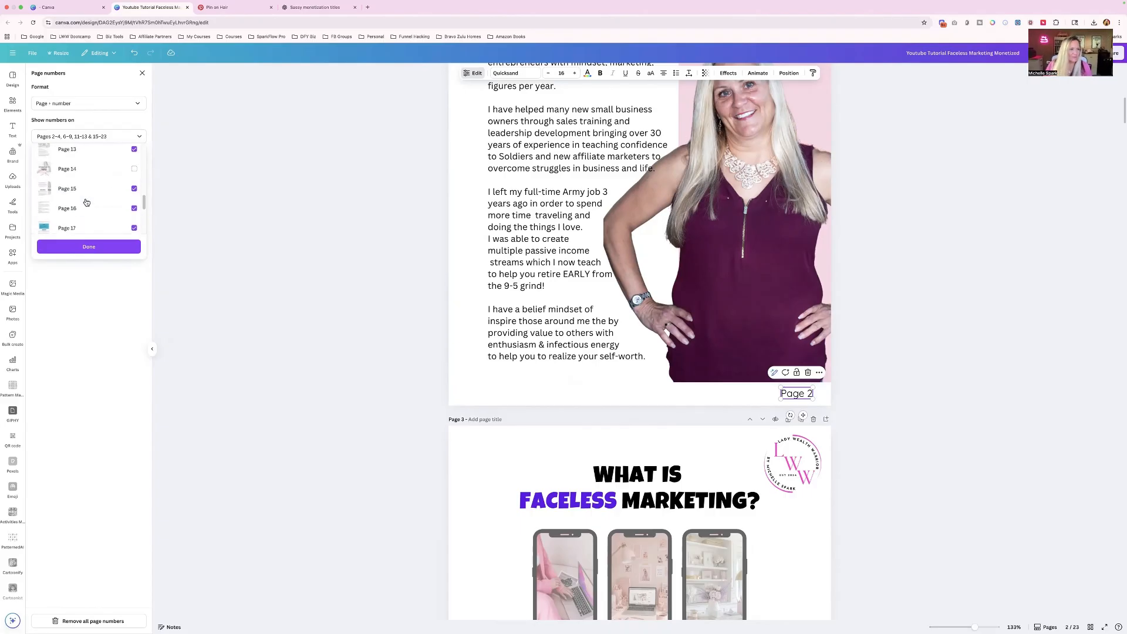
{"action": "scroll", "coordinate": [87, 202], "scroll_direction": "up", "scroll_amount": 10}
{"action": "left_click", "coordinate": [85, 247]}
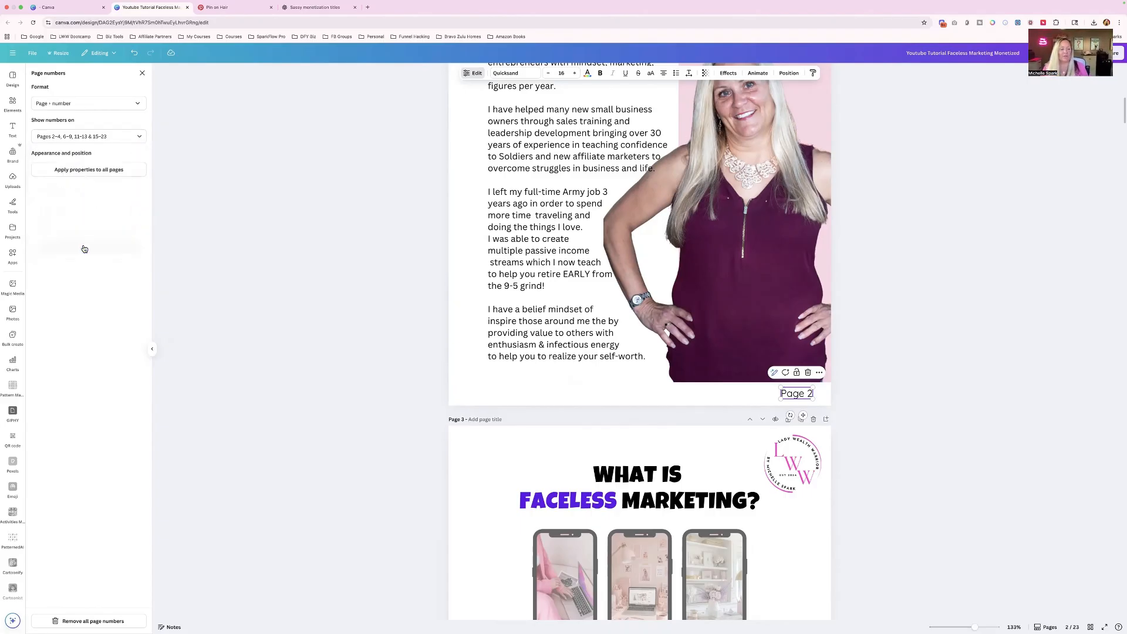
- Reduce the page 2 number's font size to 13 and apply its properties to all 23 pages
{"action": "left_click", "coordinate": [802, 397]}
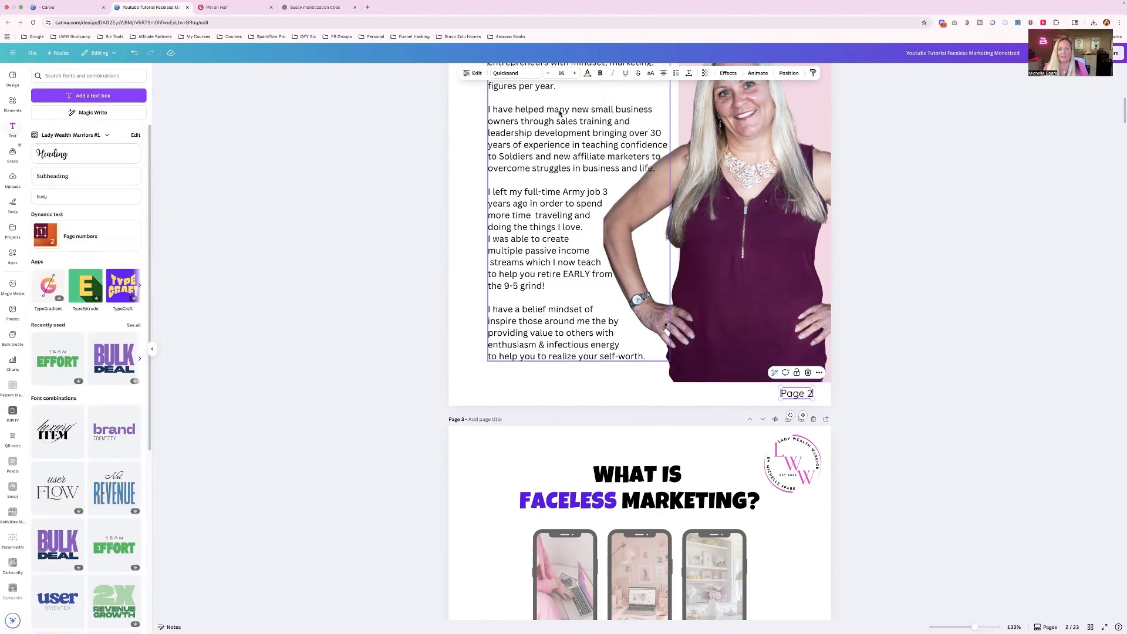
{"action": "left_click", "coordinate": [549, 73]}
{"action": "left_click", "coordinate": [548, 73]}
{"action": "left_click", "coordinate": [548, 73]}
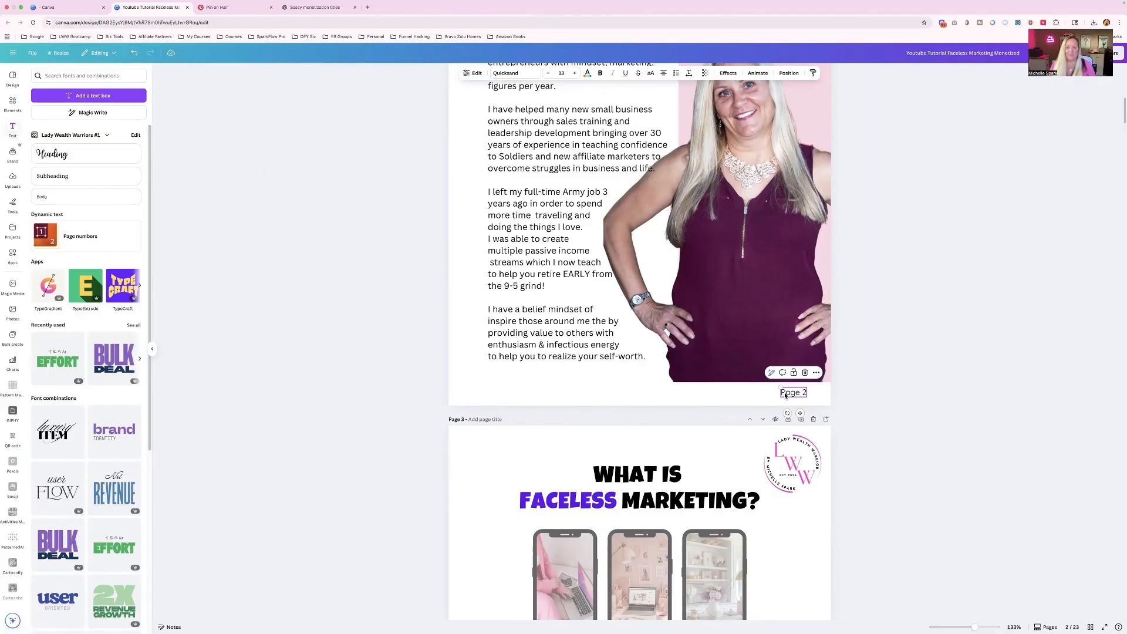
{"action": "left_click", "coordinate": [68, 238]}
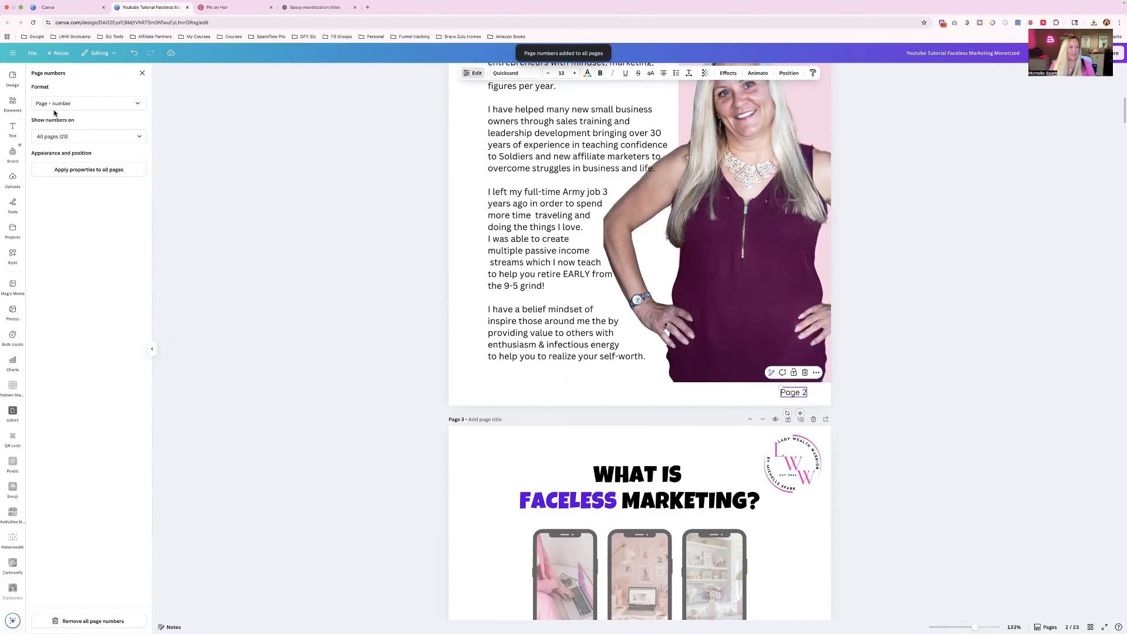
{"action": "left_click", "coordinate": [76, 174]}
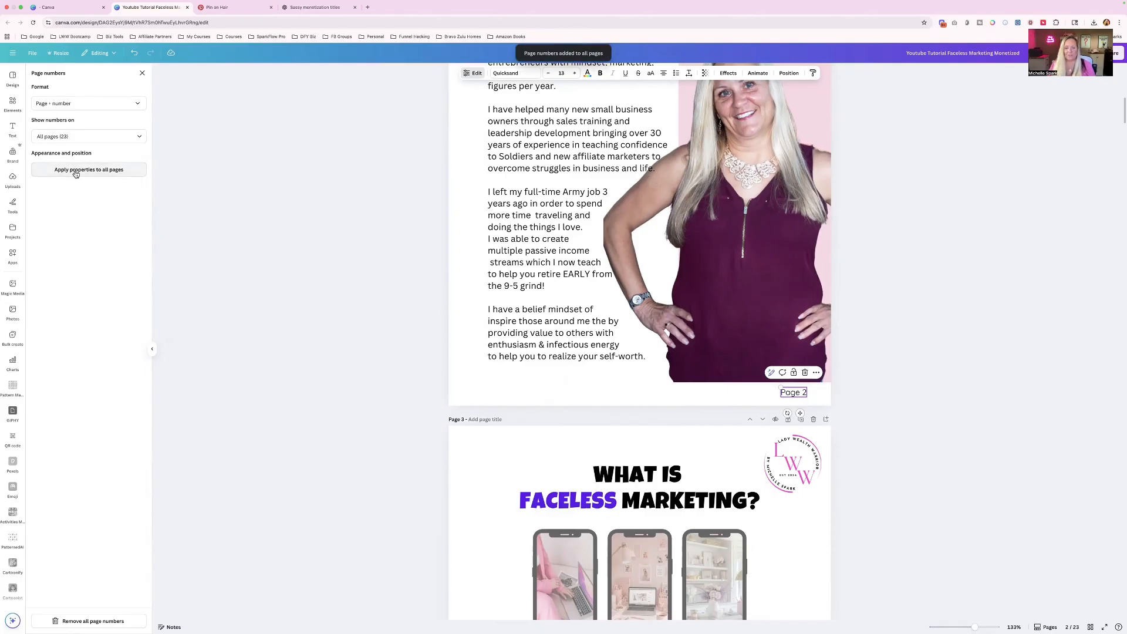
- Examine the placement and legibility of the page numbers in the footers of pages 2 to 9
{"action": "scroll", "coordinate": [704, 374], "scroll_direction": "down", "scroll_amount": 10}
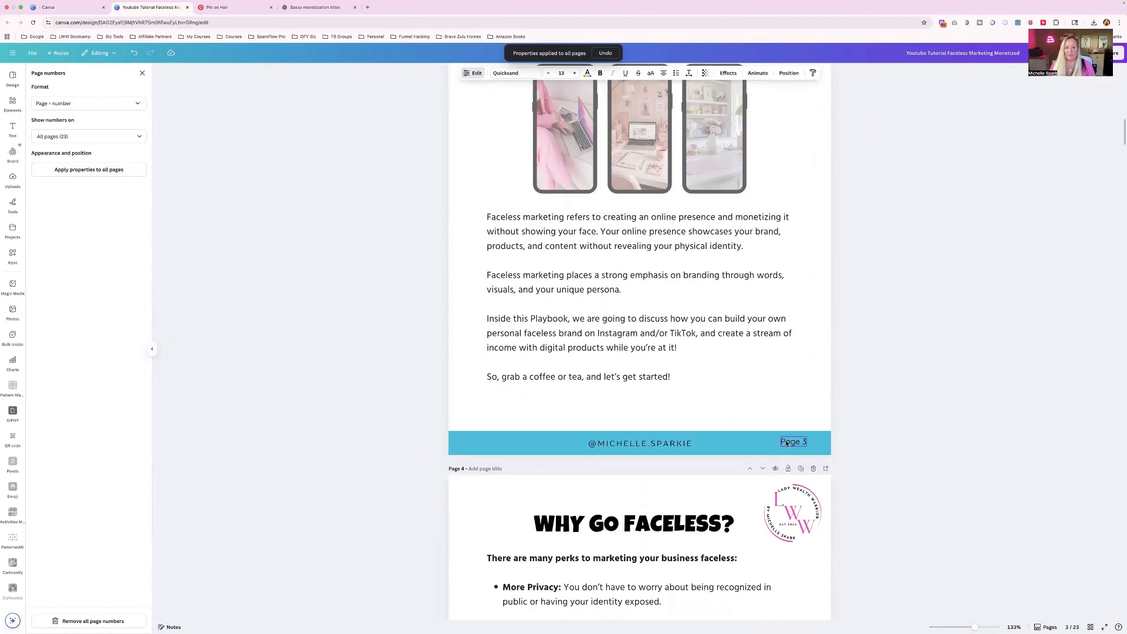
{"action": "scroll", "coordinate": [786, 444], "scroll_direction": "up", "scroll_amount": 7}
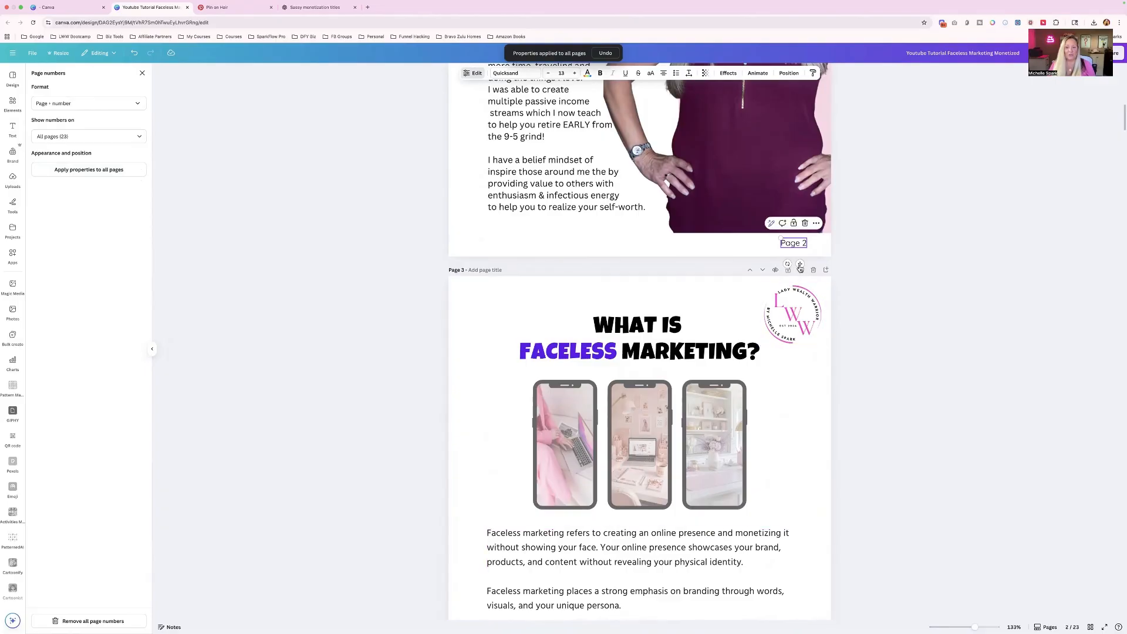
{"action": "scroll", "coordinate": [792, 421], "scroll_direction": "down", "scroll_amount": 12}
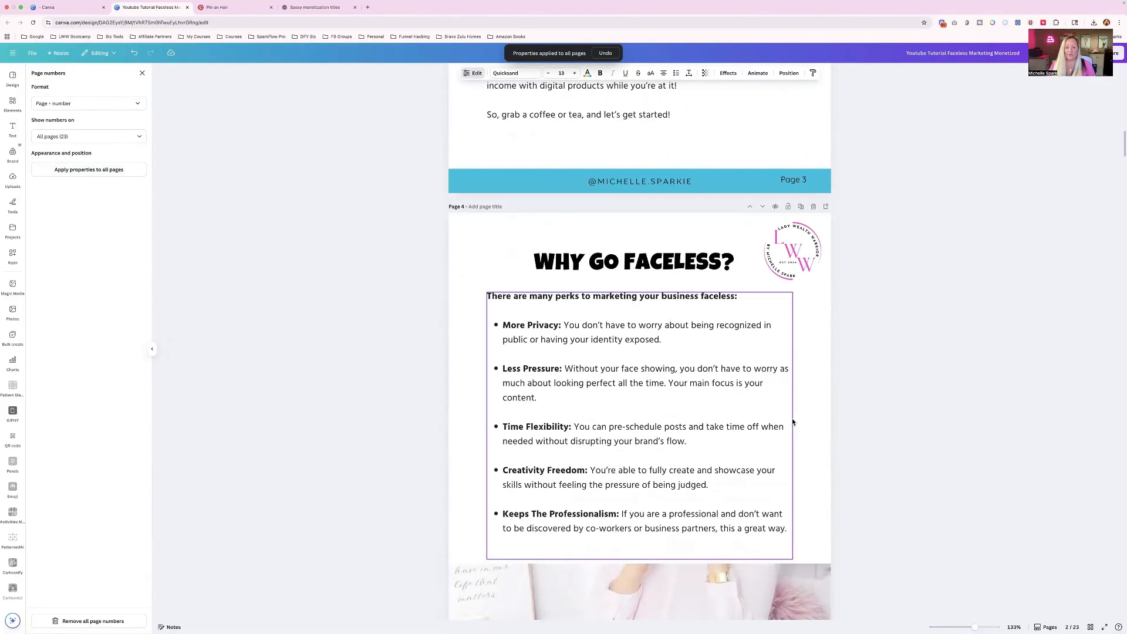
{"action": "scroll", "coordinate": [793, 420], "scroll_direction": "down", "scroll_amount": 10}
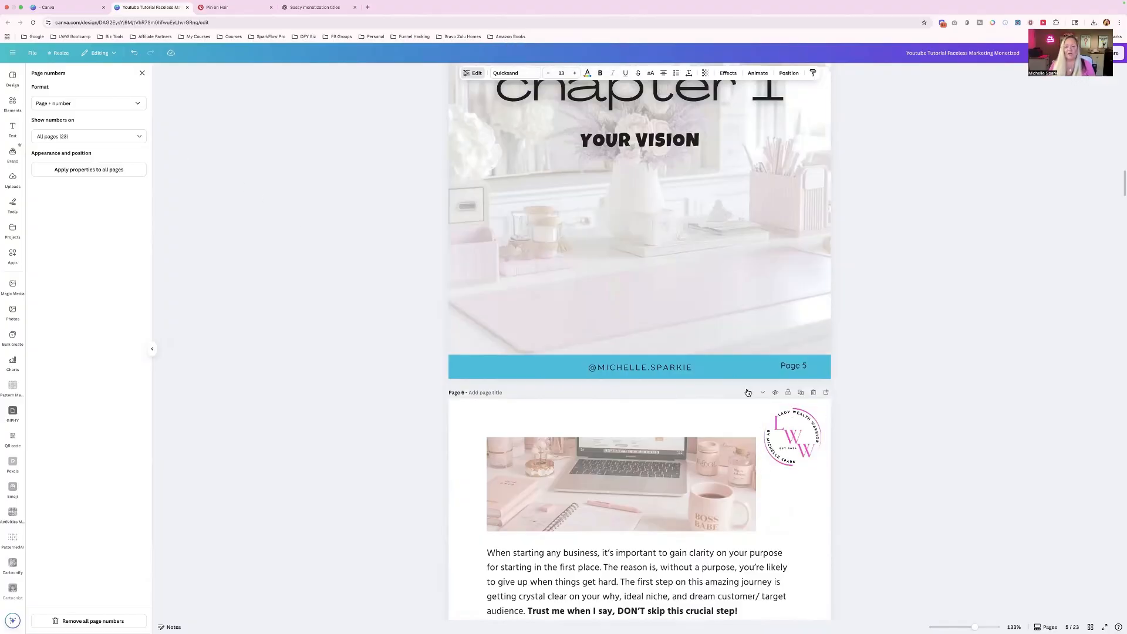
{"action": "scroll", "coordinate": [748, 393], "scroll_direction": "down", "scroll_amount": 16}
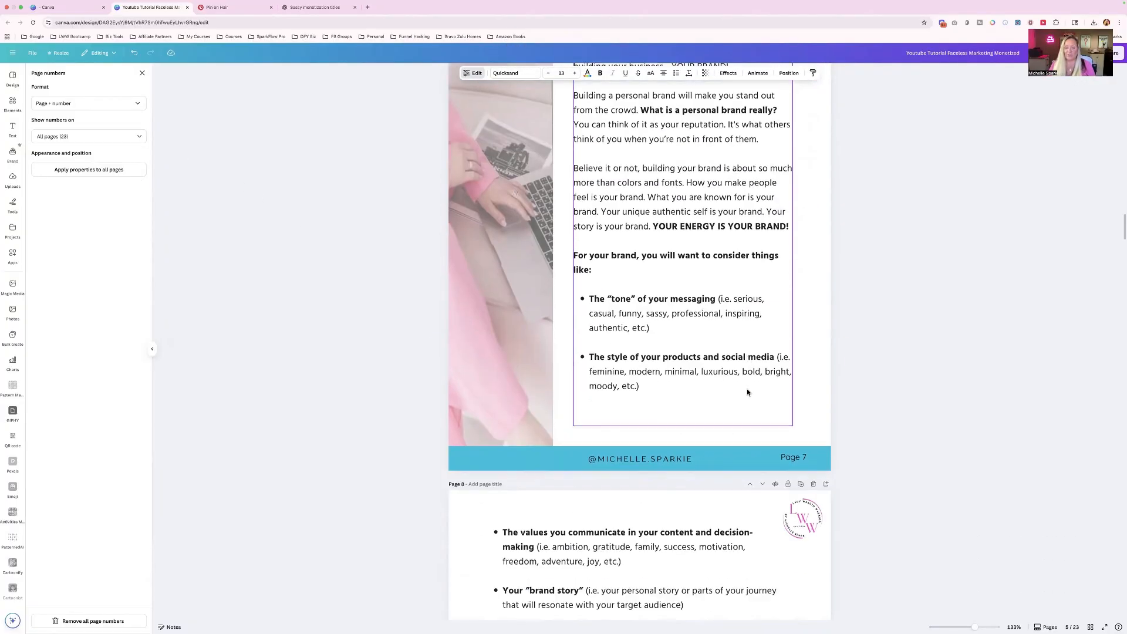
{"action": "scroll", "coordinate": [748, 393], "scroll_direction": "down", "scroll_amount": 10}
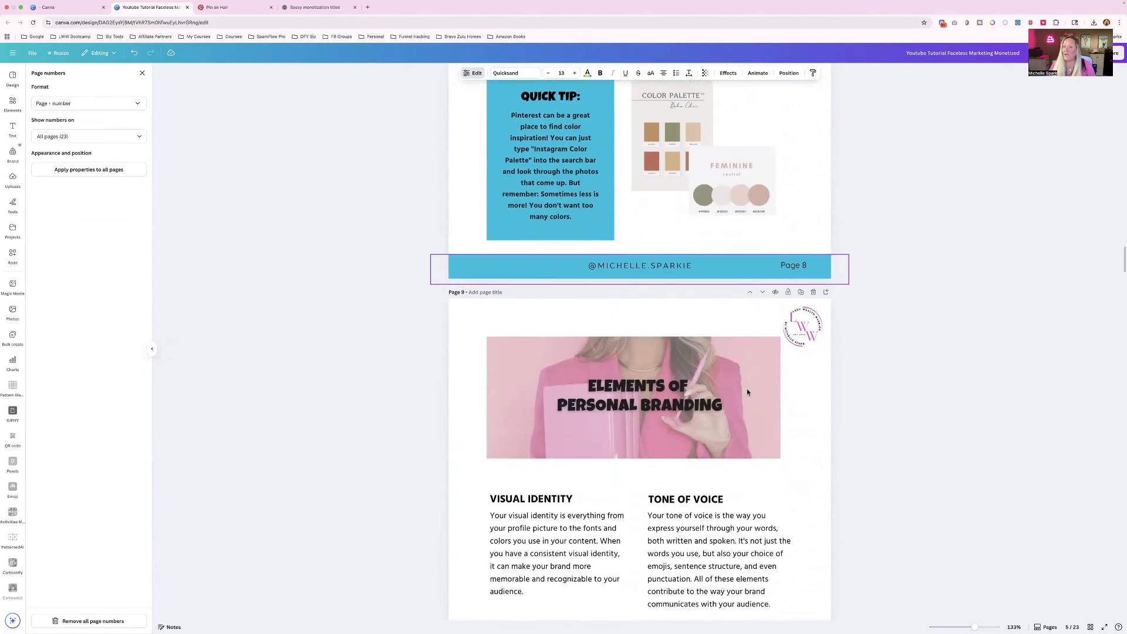
{"action": "scroll", "coordinate": [748, 392], "scroll_direction": "down", "scroll_amount": 10}
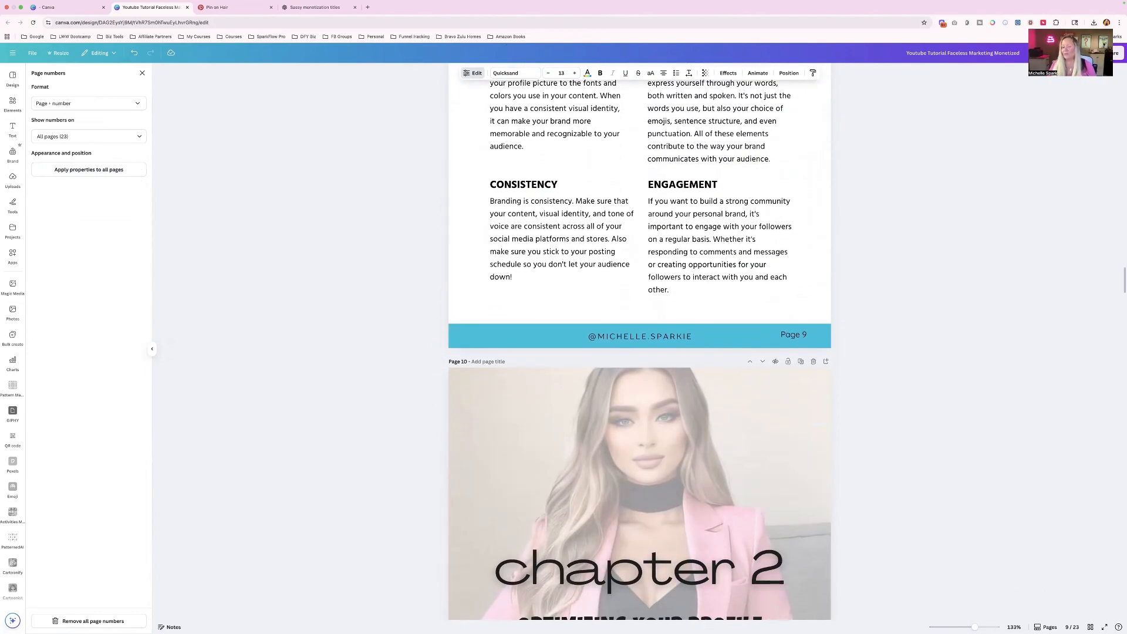
{"action": "scroll", "coordinate": [799, 178], "scroll_direction": "up", "scroll_amount": 20}
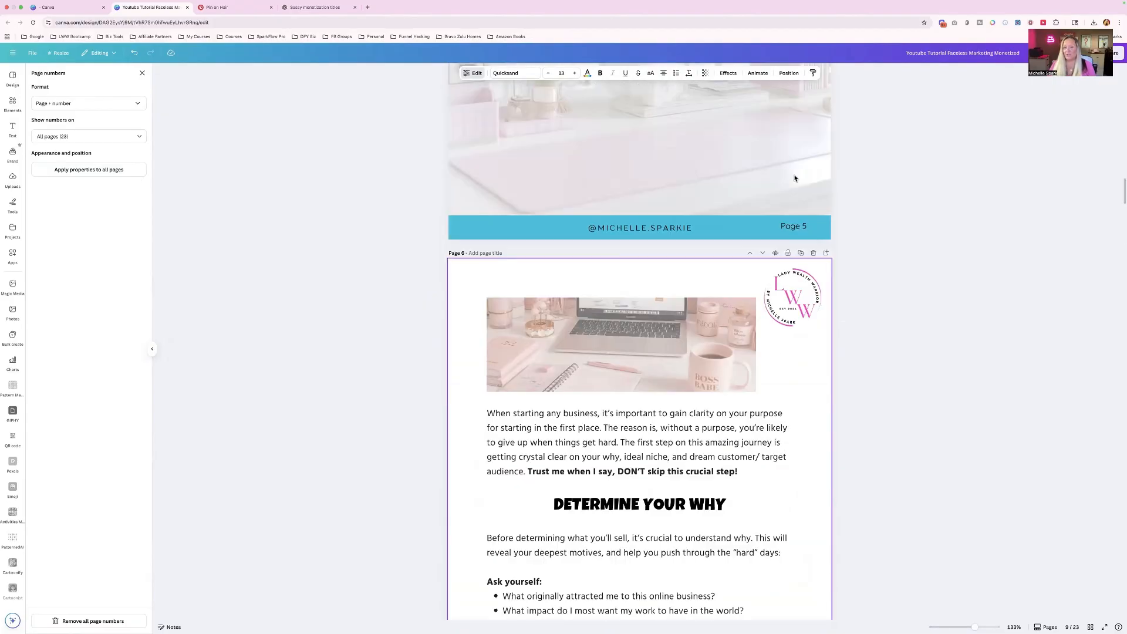
{"action": "scroll", "coordinate": [794, 178], "scroll_direction": "down", "scroll_amount": 15}
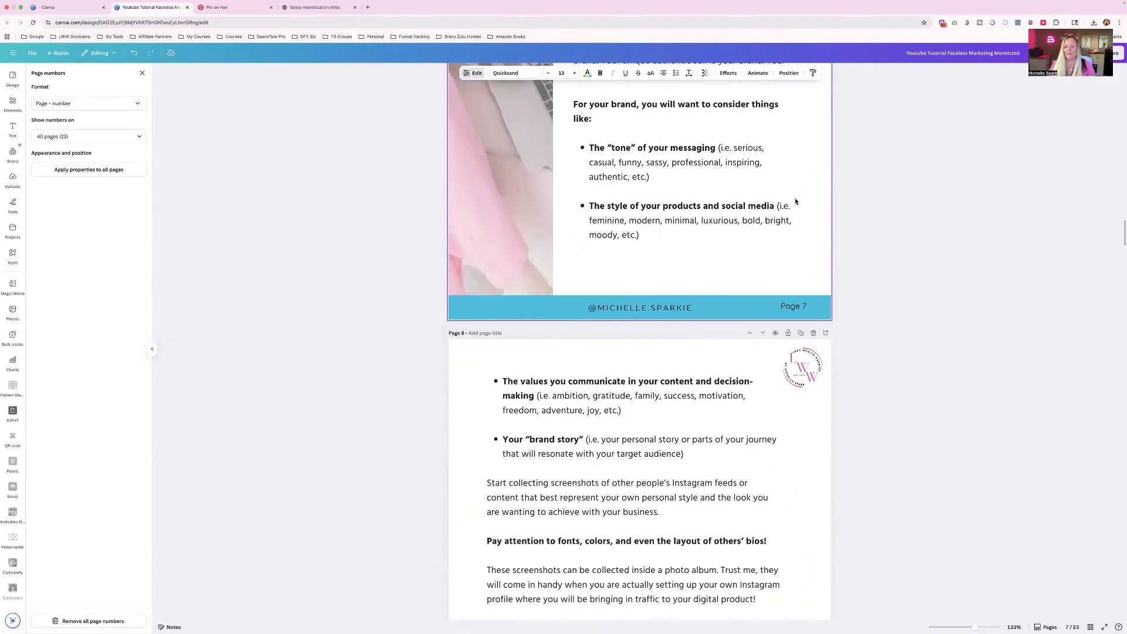
- Copy the circular brand logo from page 8 and paste it onto the Create Your Faceless Persona page
{"action": "scroll", "coordinate": [796, 201], "scroll_direction": "down", "scroll_amount": 3}
{"action": "left_click", "coordinate": [796, 202]}
{"action": "scroll", "coordinate": [796, 201], "scroll_direction": "down", "scroll_amount": 9}
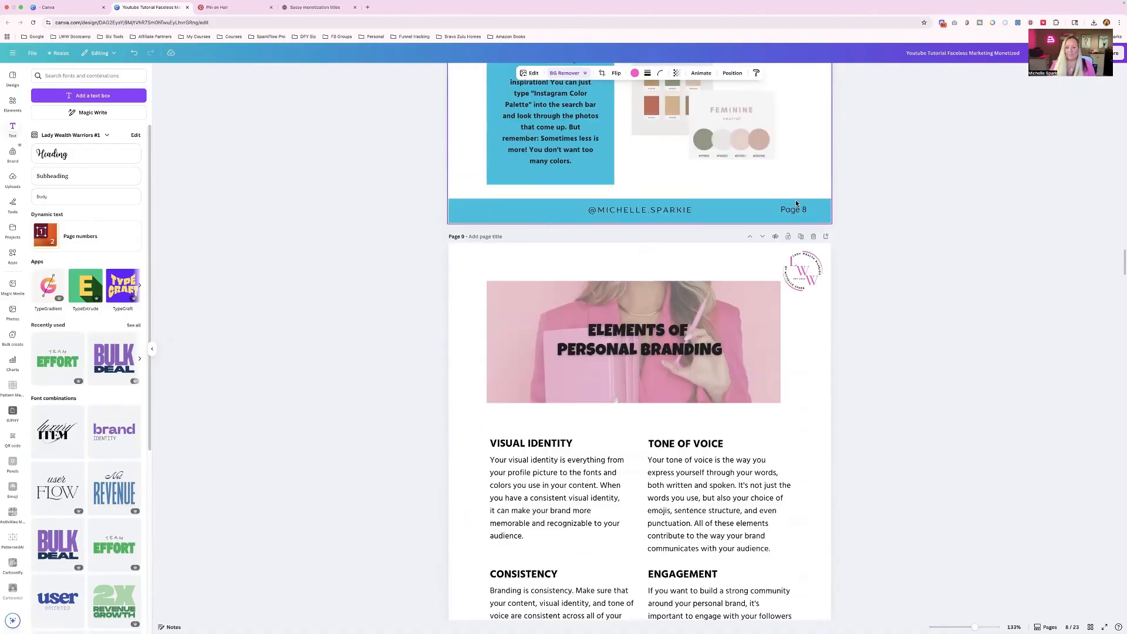
{"action": "scroll", "coordinate": [800, 259], "scroll_direction": "down", "scroll_amount": 10}
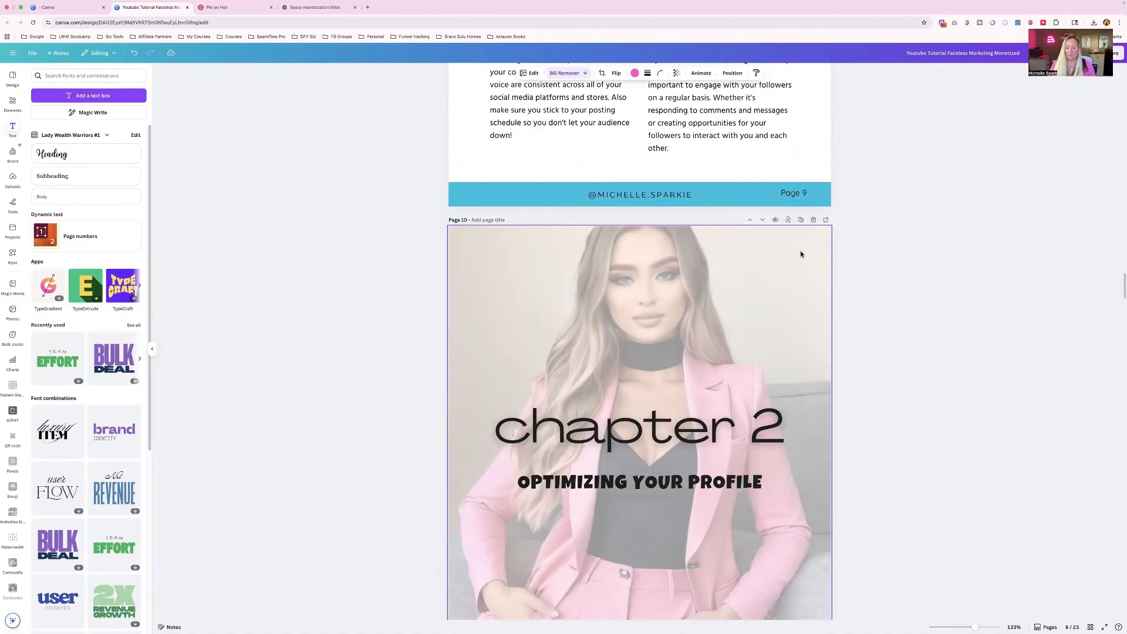
{"action": "scroll", "coordinate": [802, 254], "scroll_direction": "down", "scroll_amount": 20}
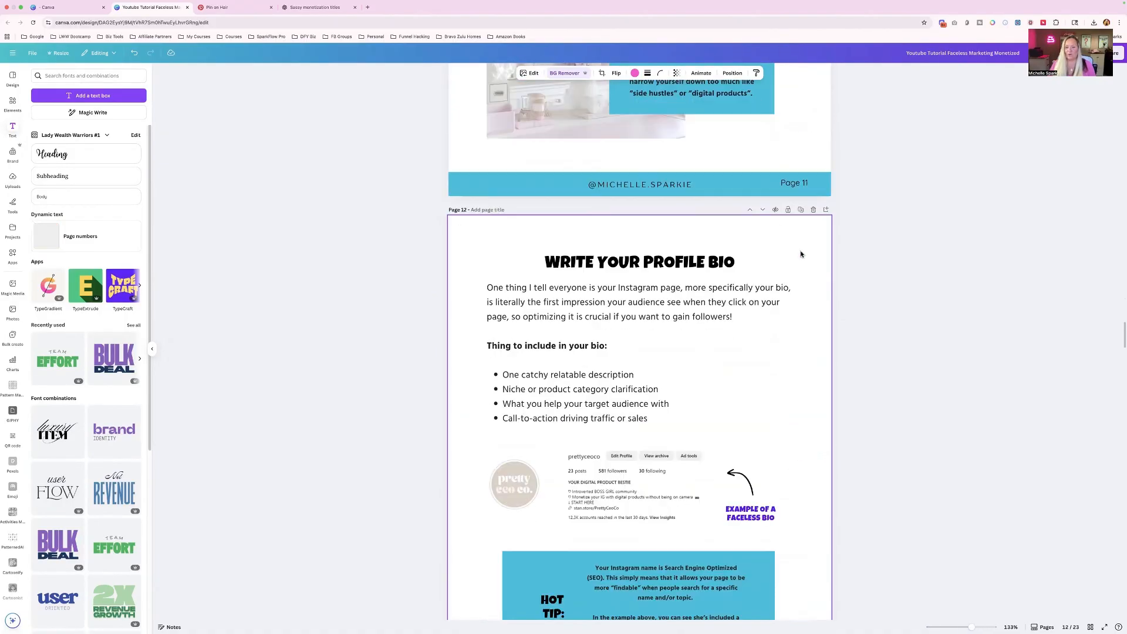
{"action": "scroll", "coordinate": [802, 254], "scroll_direction": "down", "scroll_amount": 12}
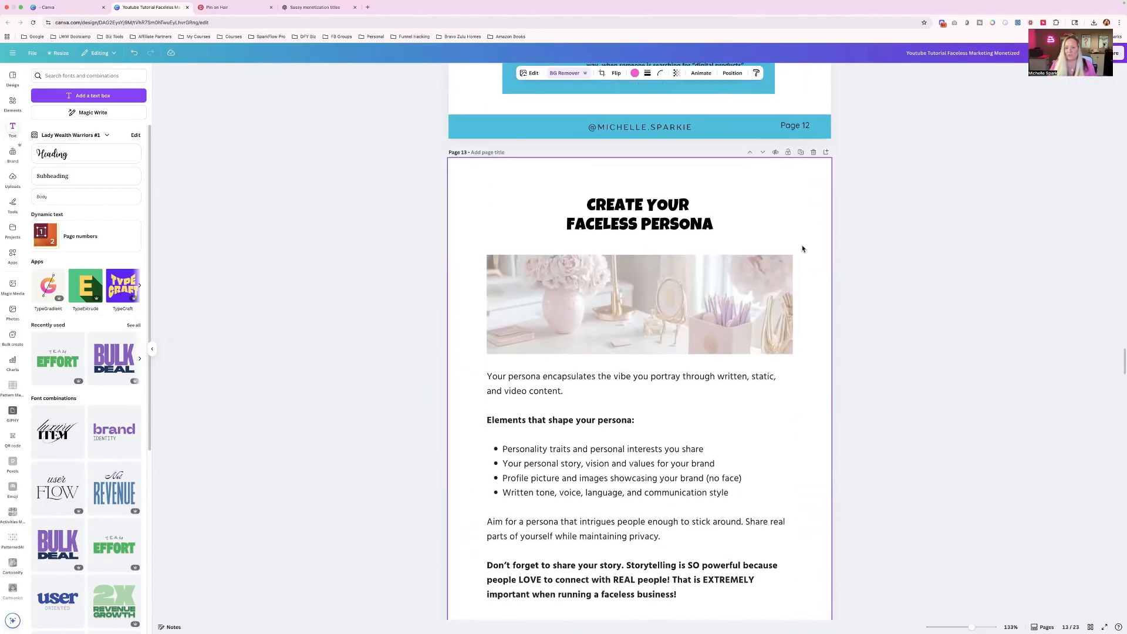
{"action": "key", "text": "ctrl+v"}
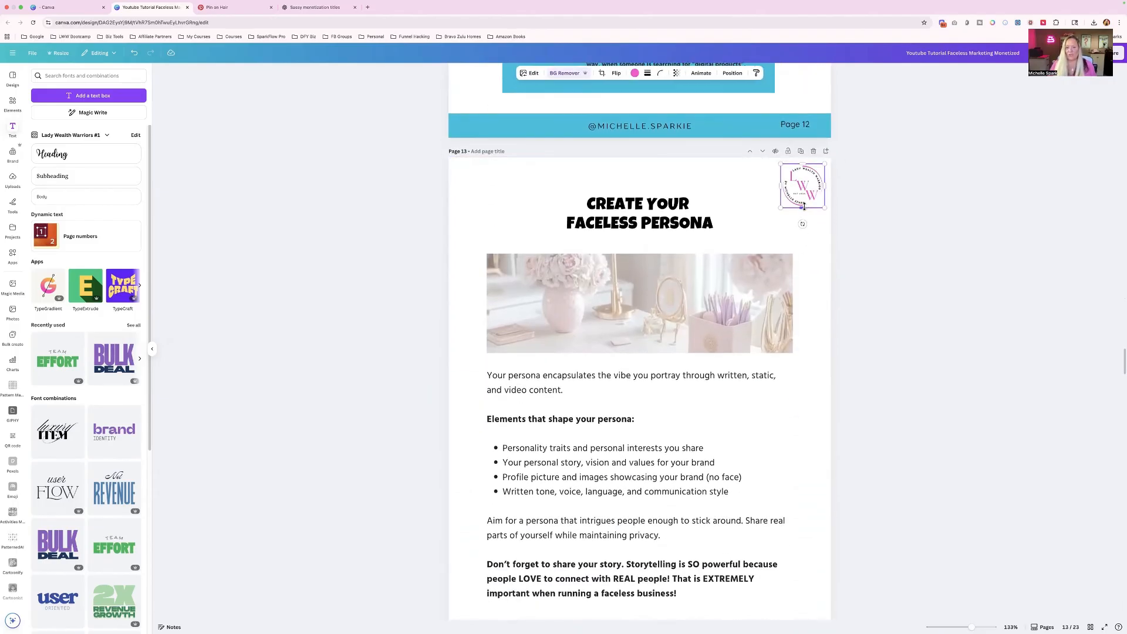
- Paste the brand logo onto the Market Research page and move it to the page's upper-left corner
{"action": "scroll", "coordinate": [804, 206], "scroll_direction": "down", "scroll_amount": 12}
{"action": "scroll", "coordinate": [805, 209], "scroll_direction": "down", "scroll_amount": 6}
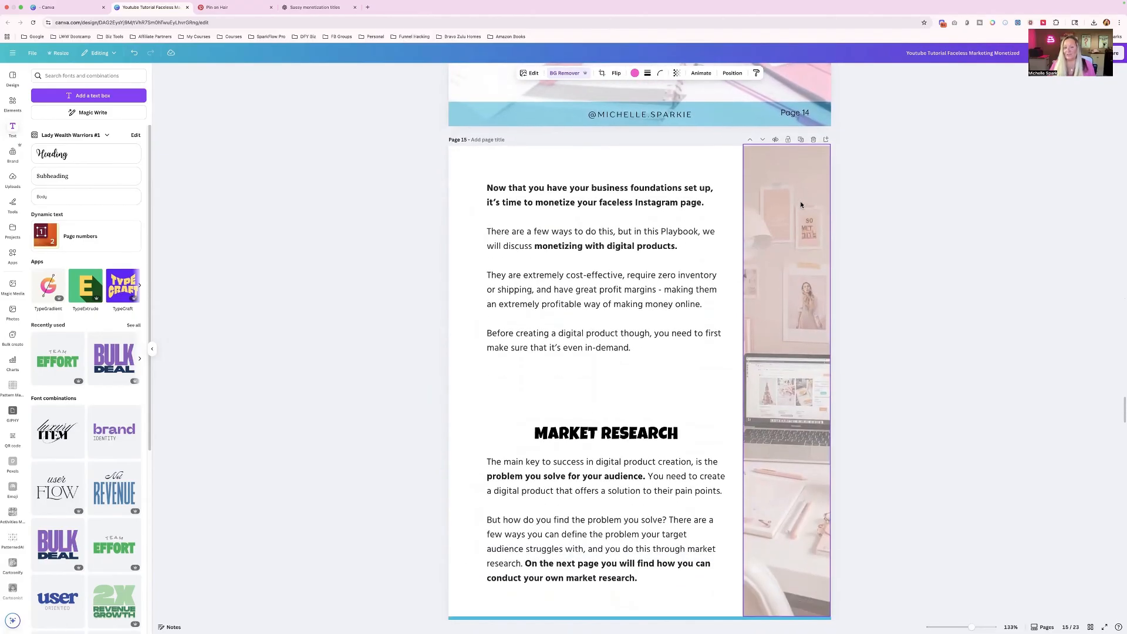
{"action": "key", "text": "ctrl+v"}
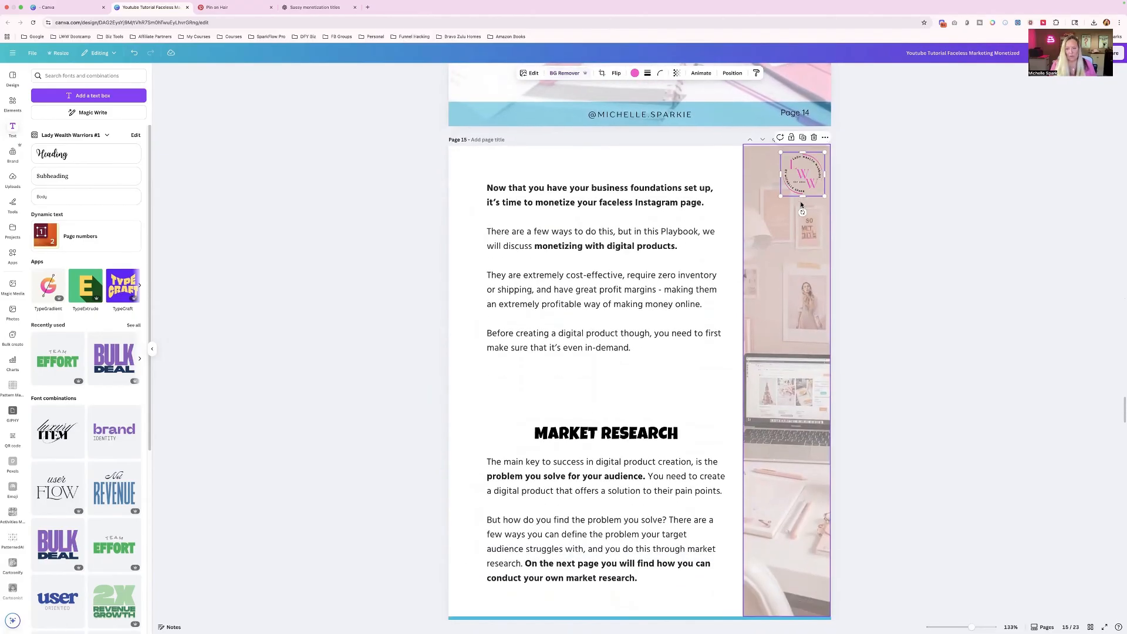
{"action": "left_click_drag", "start_coordinate": [810, 175], "coordinate": [483, 170]}
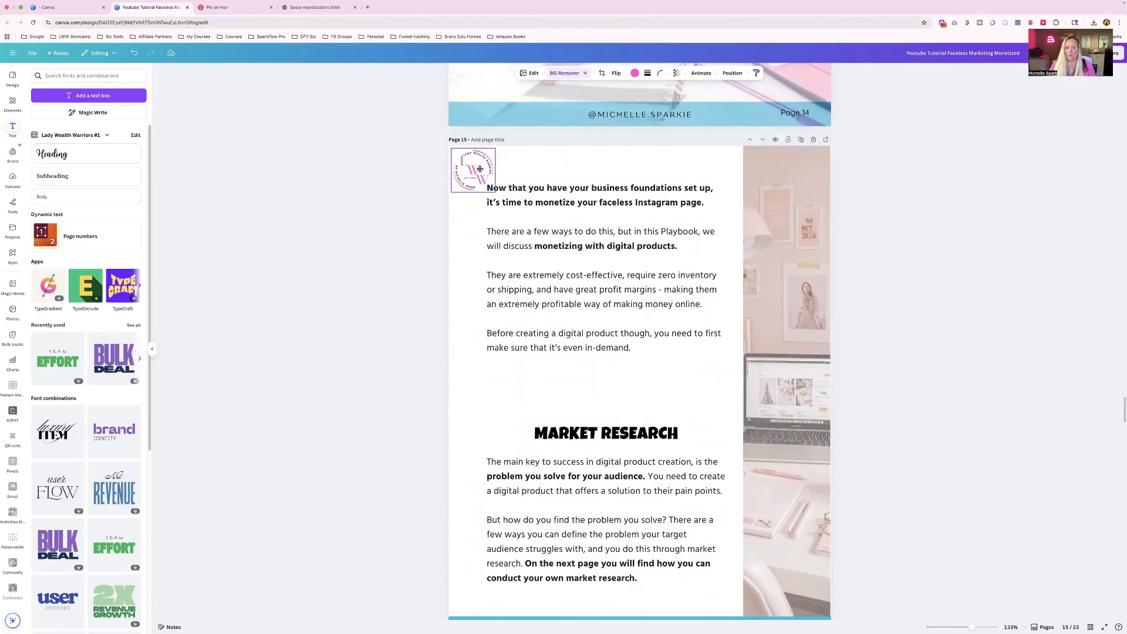
- Paste the brand logo into the upper-right corners of page 16 and page 17
{"action": "scroll", "coordinate": [769, 265], "scroll_direction": "down", "scroll_amount": 7}
{"action": "scroll", "coordinate": [769, 264], "scroll_direction": "down", "scroll_amount": 10}
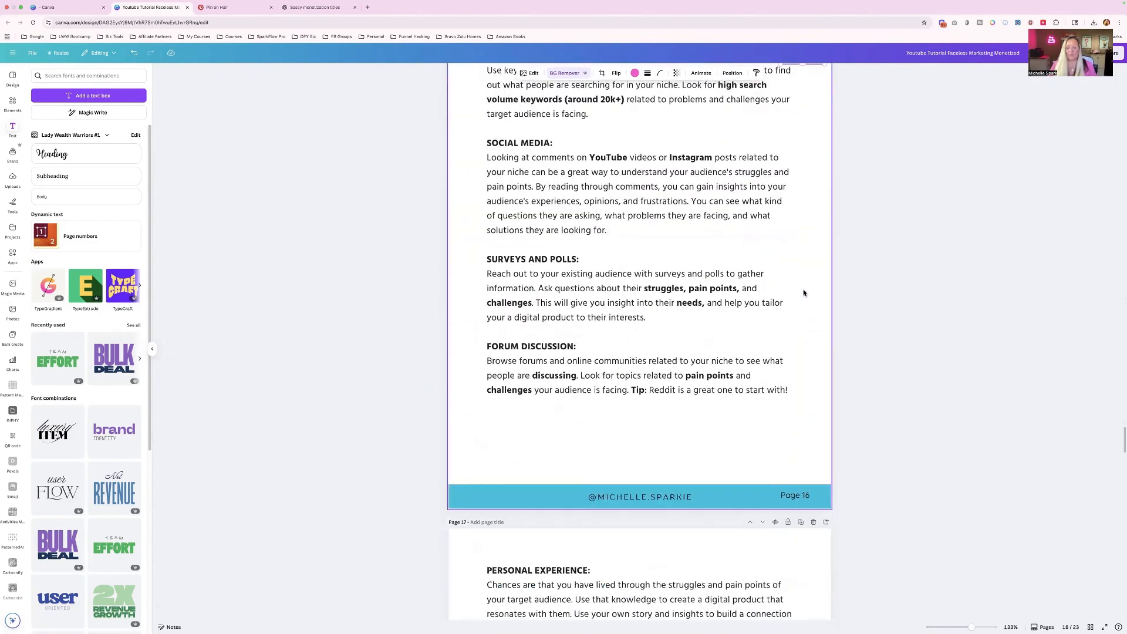
{"action": "key", "text": "cmd+v"}
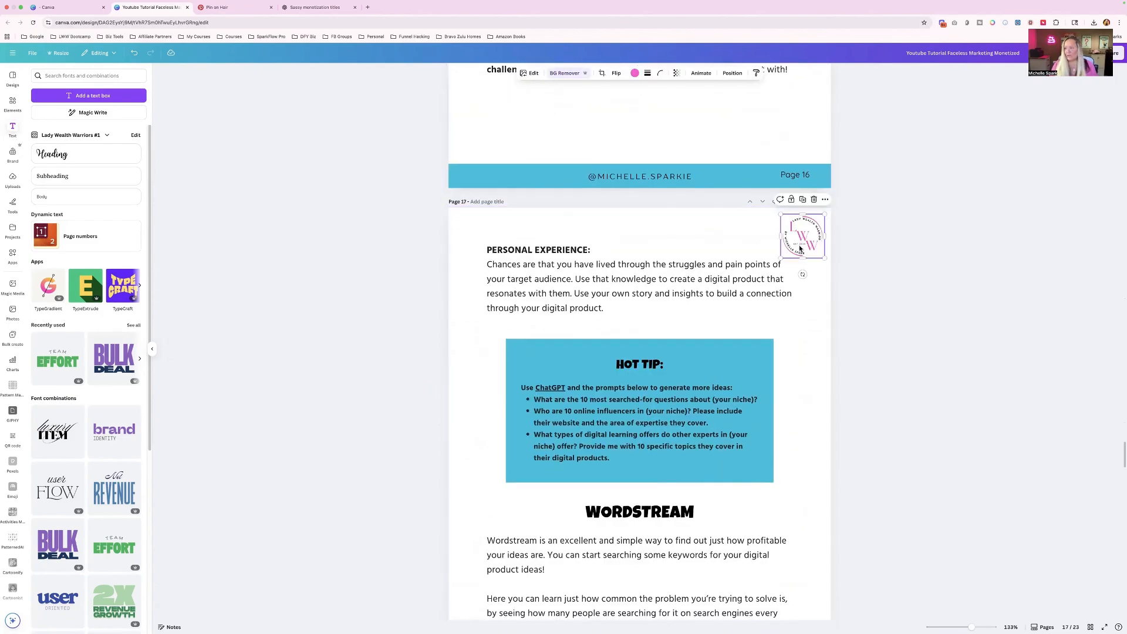
- Inspect the web address linked to the word Wordstream in page 16's Keyword Research paragraph
{"action": "scroll", "coordinate": [800, 249], "scroll_direction": "up", "scroll_amount": 10}
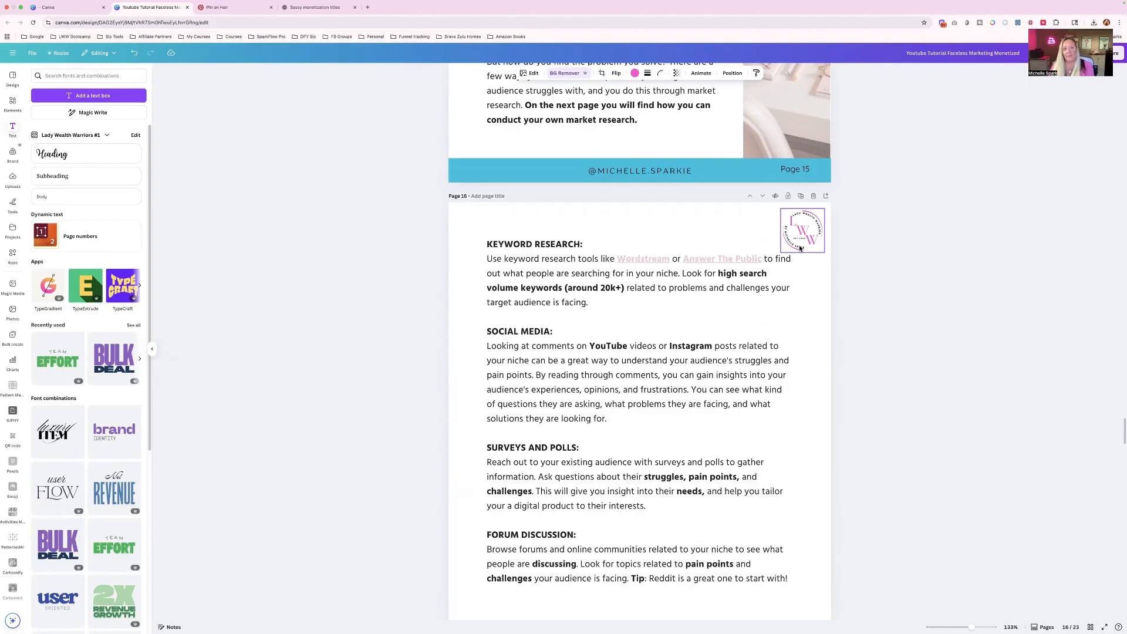
{"action": "left_click", "coordinate": [633, 259]}
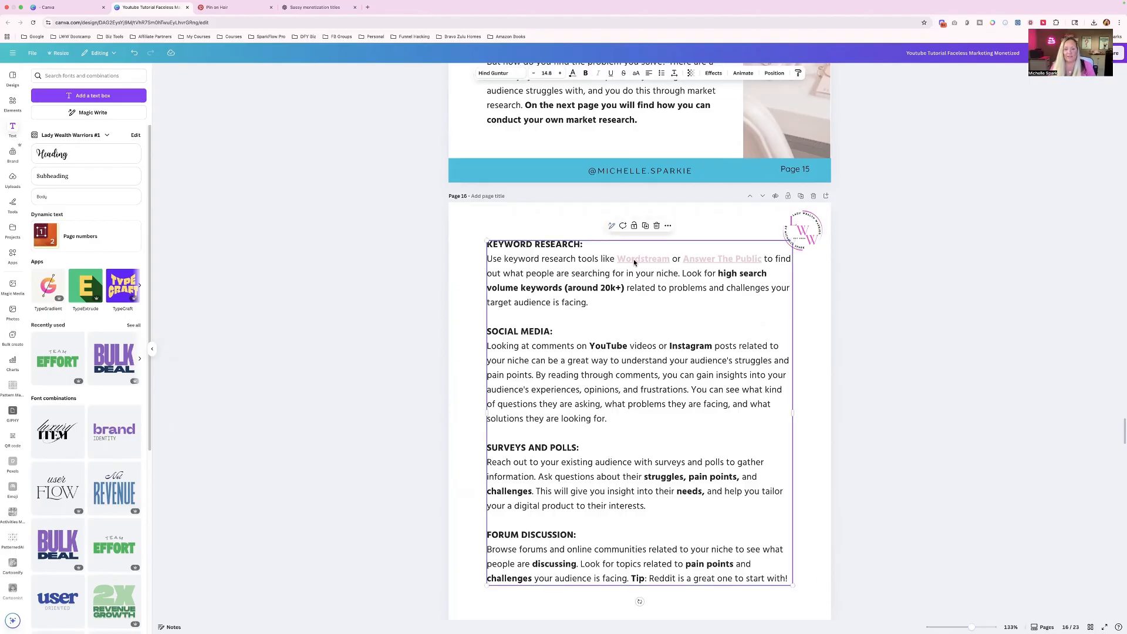
{"action": "left_click_drag", "start_coordinate": [618, 260], "coordinate": [669, 260]}
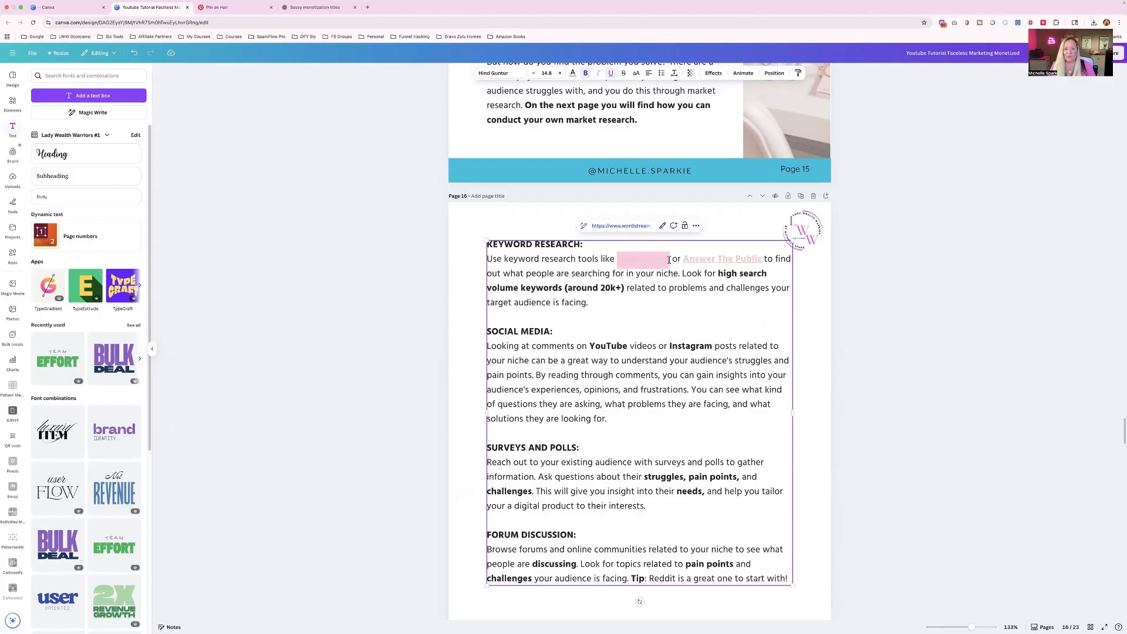
{"action": "left_click", "coordinate": [663, 227]}
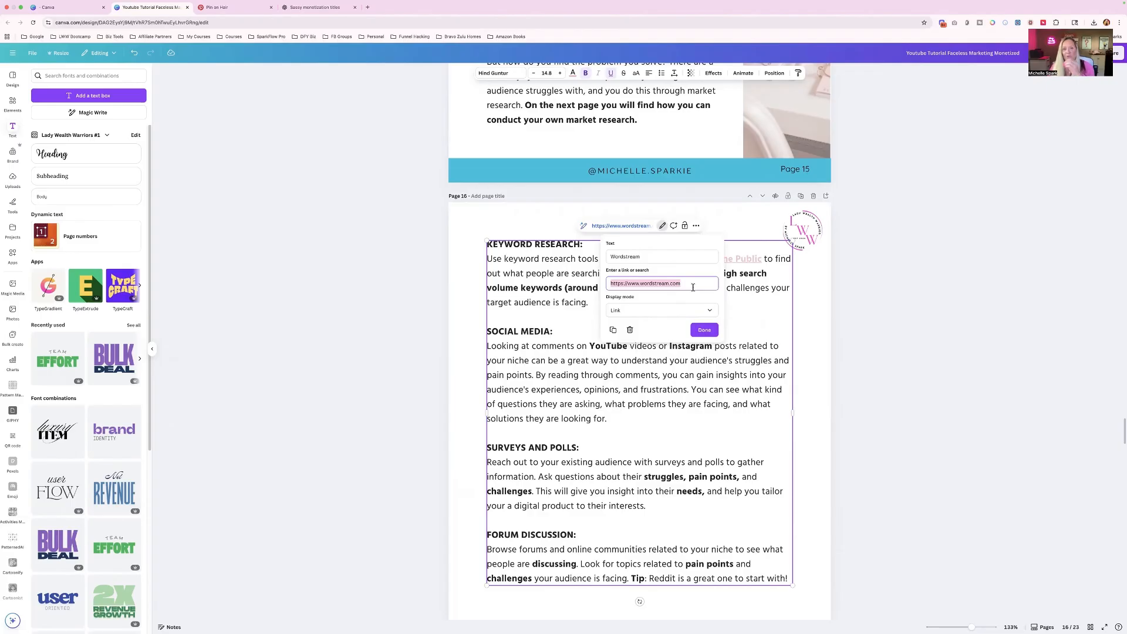
{"action": "left_click", "coordinate": [745, 306]}
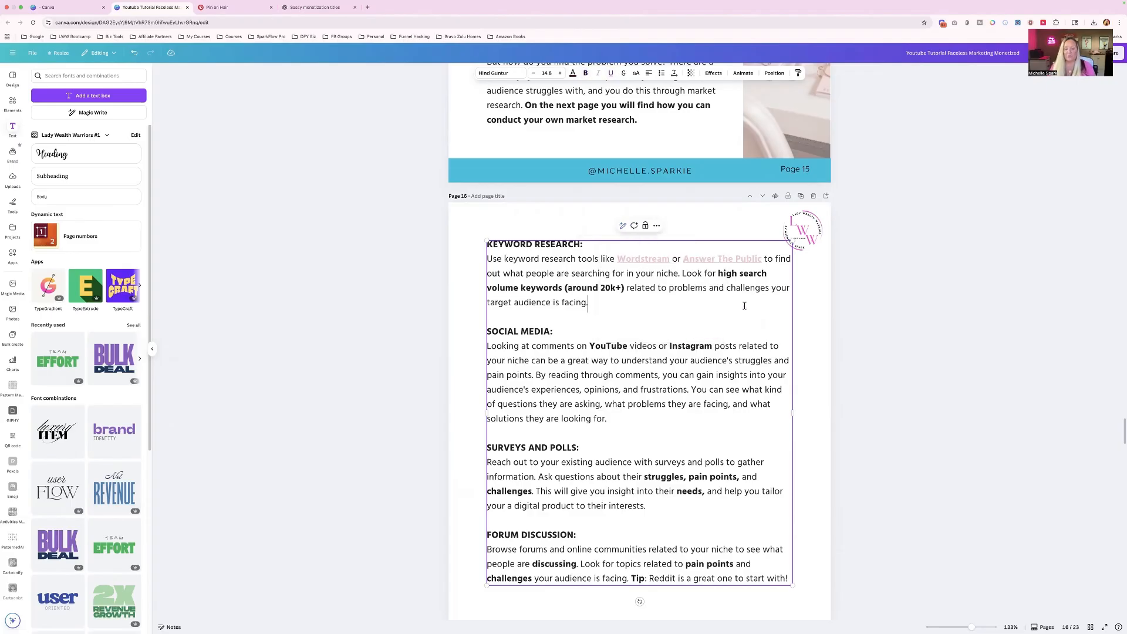
- Review the content and links on pages 17 to 20, including the Hot Tip box and the DFY Digital Products page
{"action": "scroll", "coordinate": [745, 307], "scroll_direction": "down", "scroll_amount": 10}
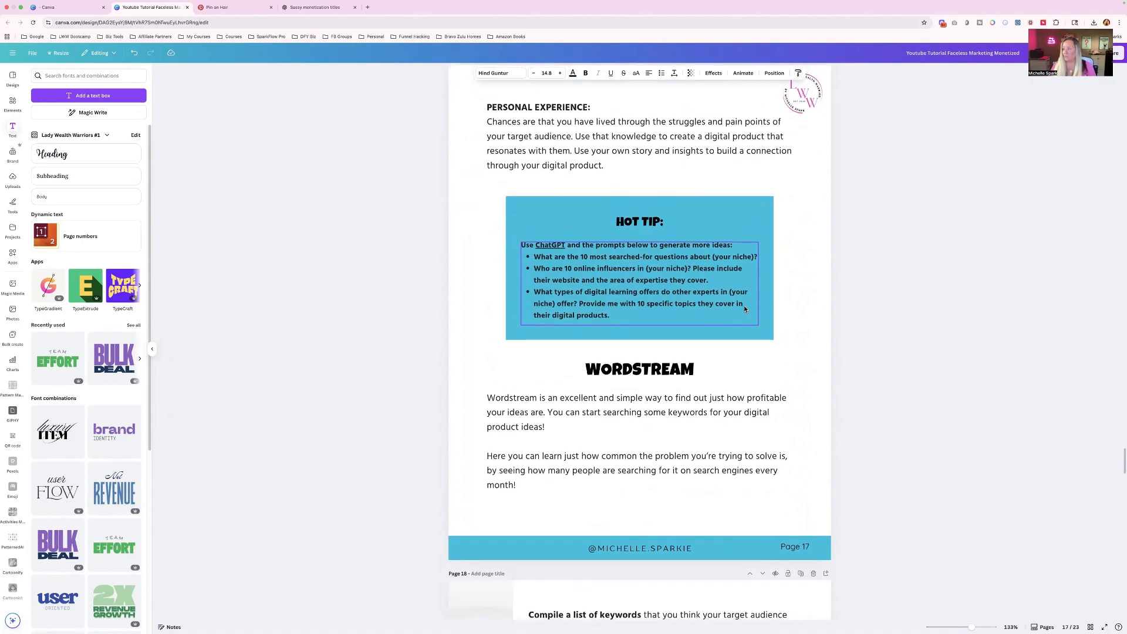
{"action": "scroll", "coordinate": [837, 358], "scroll_direction": "down", "scroll_amount": 5}
{"action": "scroll", "coordinate": [839, 361], "scroll_direction": "down", "scroll_amount": 3}
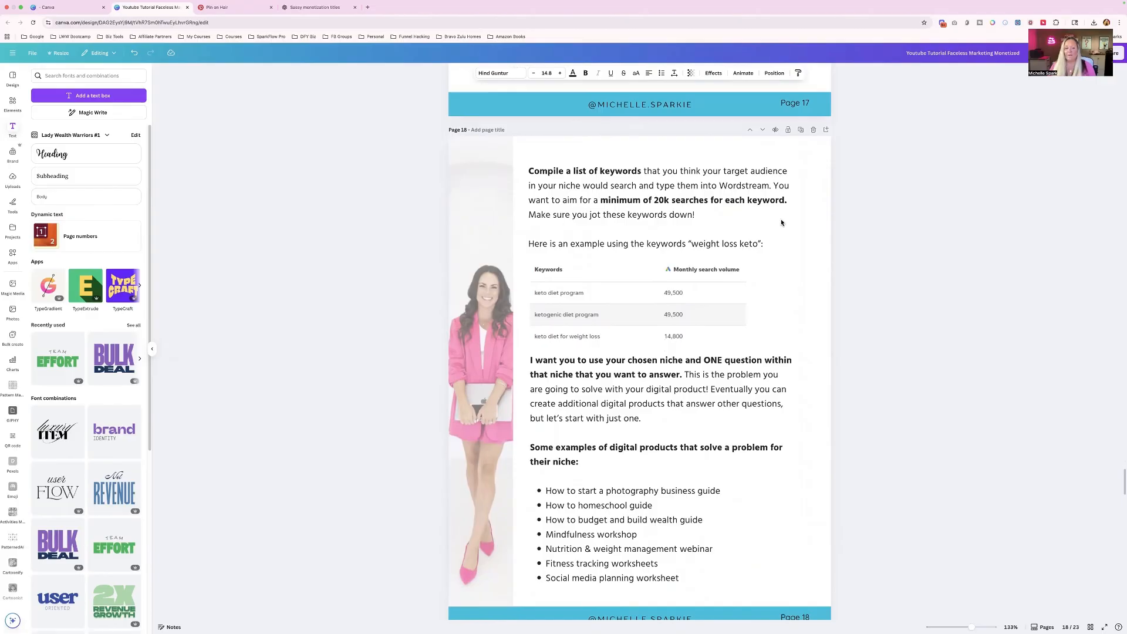
{"action": "scroll", "coordinate": [710, 283], "scroll_direction": "down", "scroll_amount": 15}
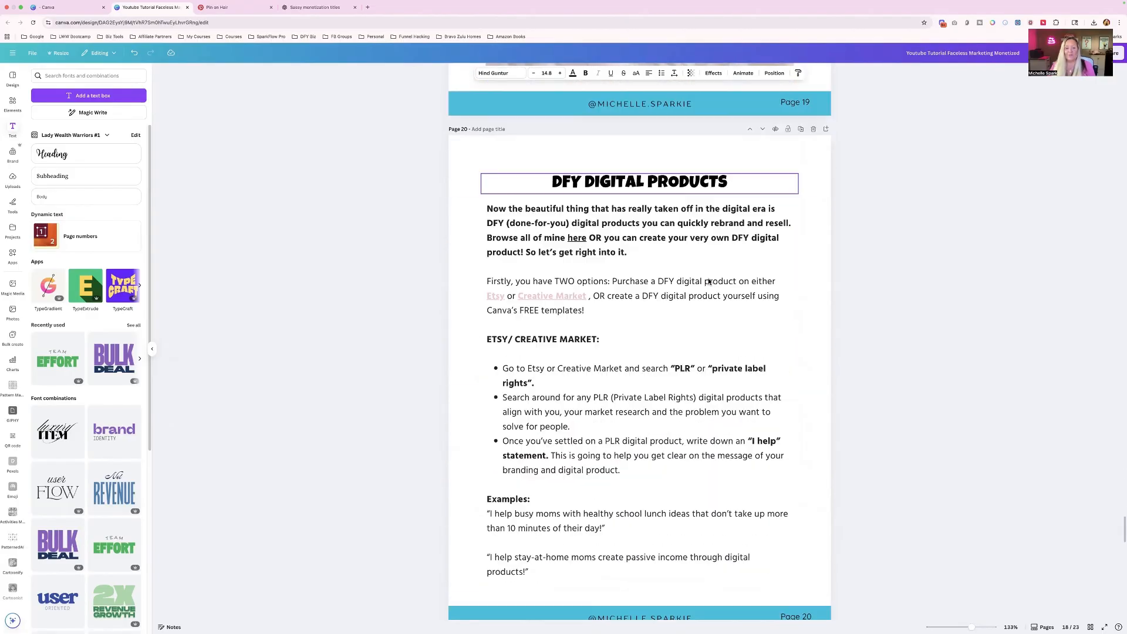
{"action": "scroll", "coordinate": [710, 282], "scroll_direction": "down", "scroll_amount": 3}
{"action": "scroll", "coordinate": [710, 283], "scroll_direction": "up", "scroll_amount": 2}
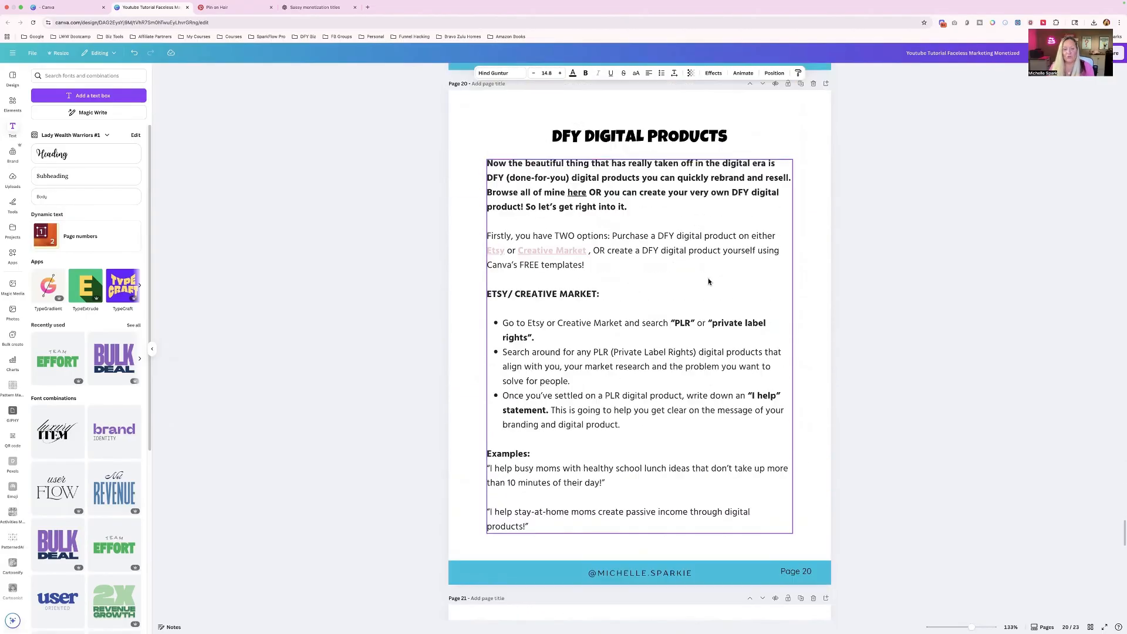
{"action": "scroll", "coordinate": [710, 283], "scroll_direction": "up", "scroll_amount": 20}
{"action": "scroll", "coordinate": [709, 283], "scroll_direction": "up", "scroll_amount": 20}
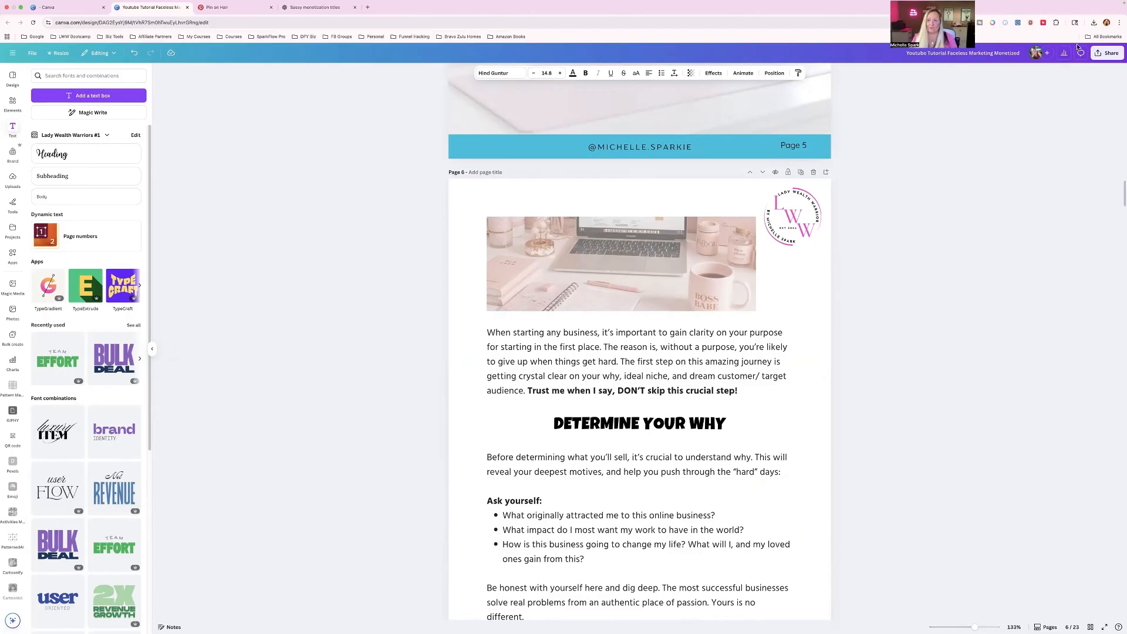
- Open the design's download settings and choose PDF Standard as the file type
{"action": "left_click", "coordinate": [1103, 53]}
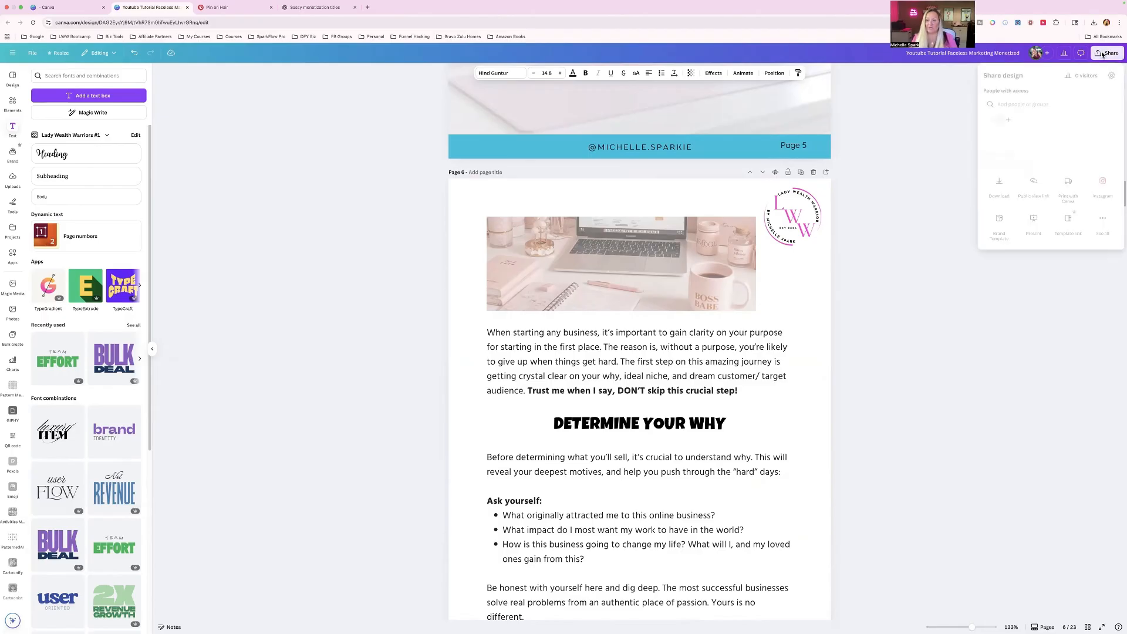
{"action": "left_click", "coordinate": [1002, 199]}
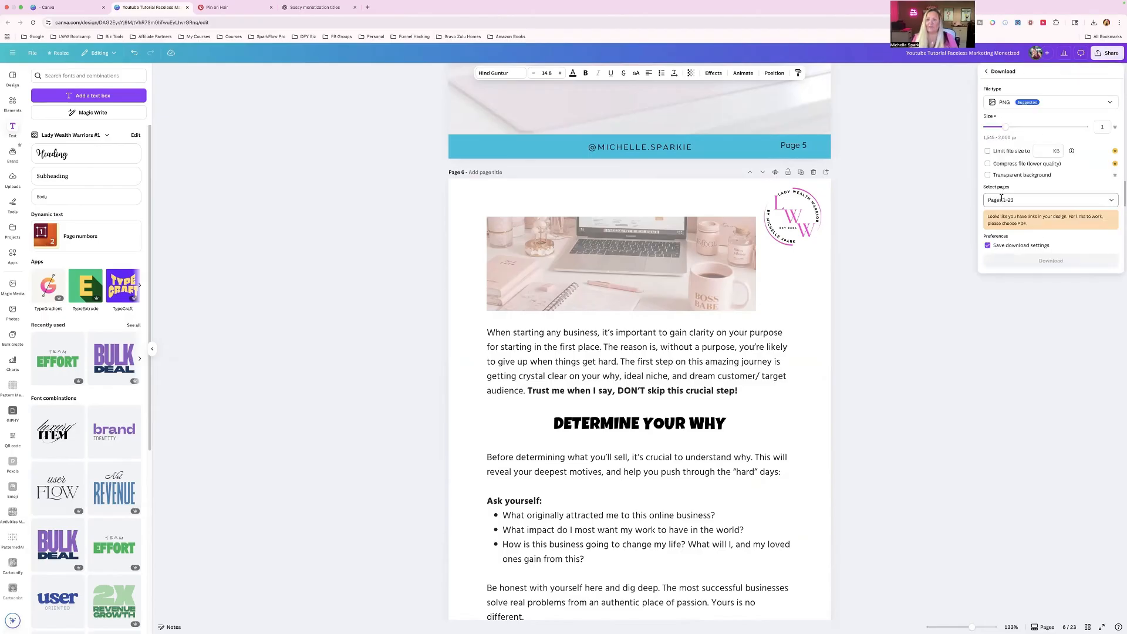
{"action": "left_click", "coordinate": [1031, 104]}
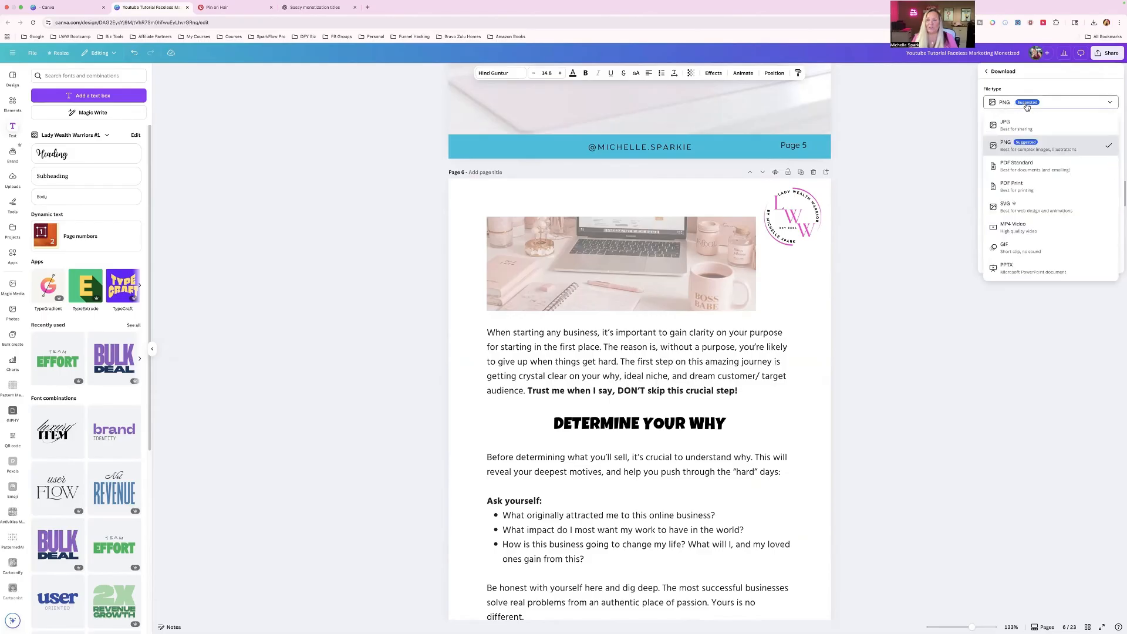
{"action": "left_click", "coordinate": [1018, 170]}
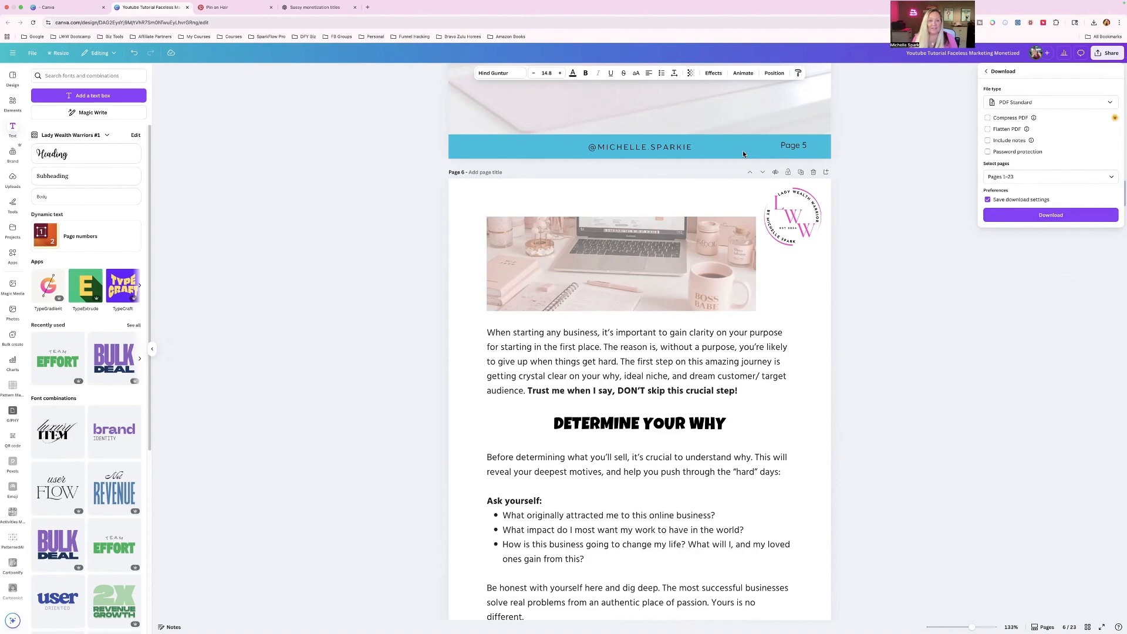
- Close the download settings without exporting and go back to the ebook's cover on page 1
{"action": "left_click", "coordinate": [640, 151]}
{"action": "scroll", "coordinate": [634, 156], "scroll_direction": "up", "scroll_amount": 15}
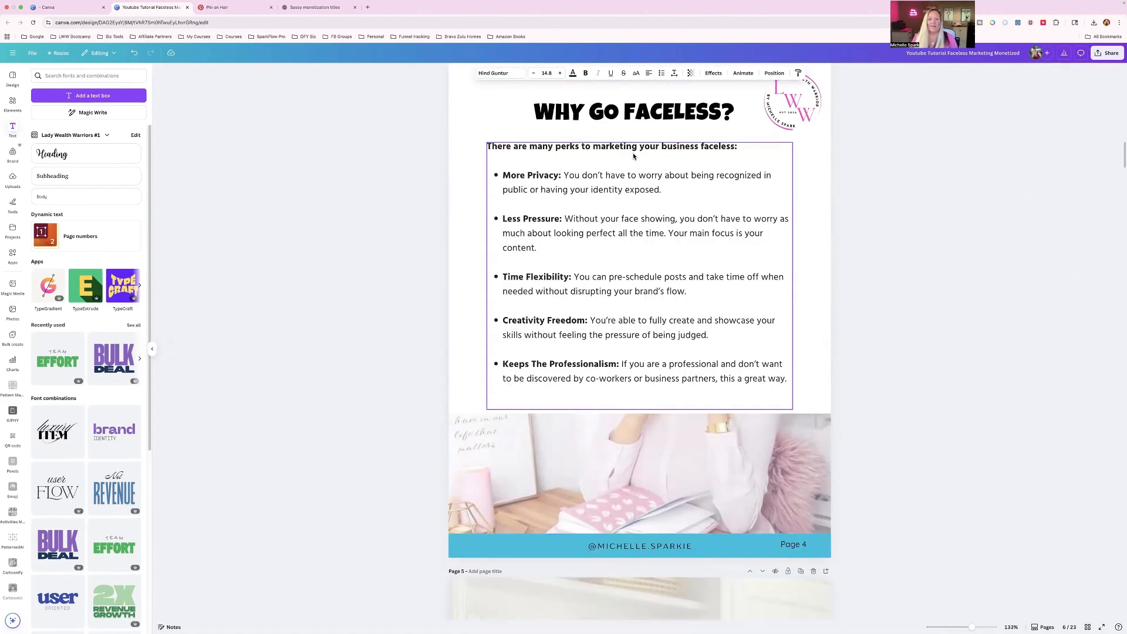
{"action": "scroll", "coordinate": [634, 156], "scroll_direction": "up", "scroll_amount": 20}
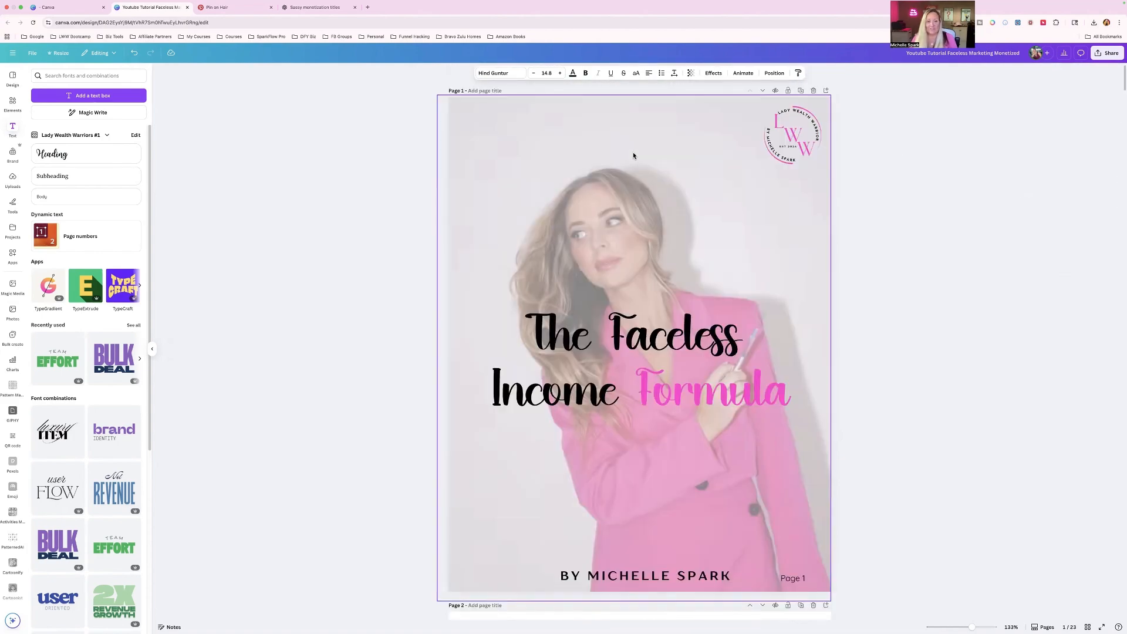